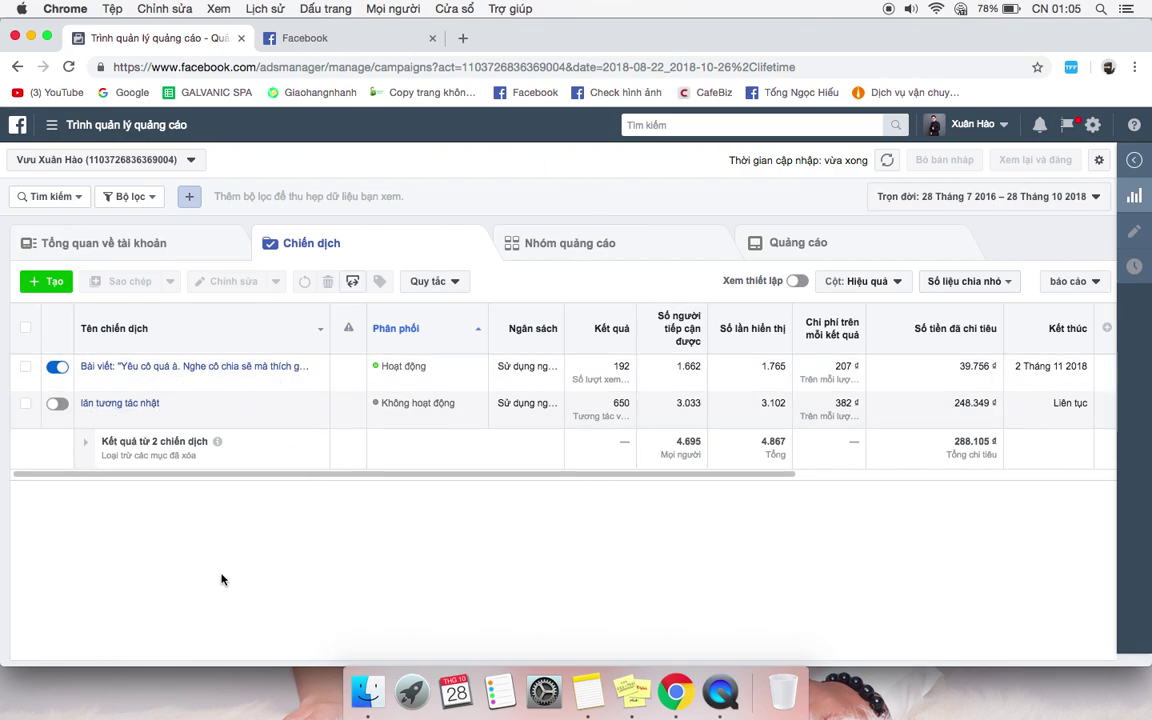
Start creating a new campaign and set its objective to Lưu lượng truy cập
{"action": "left_click", "coordinate": [54, 284]}
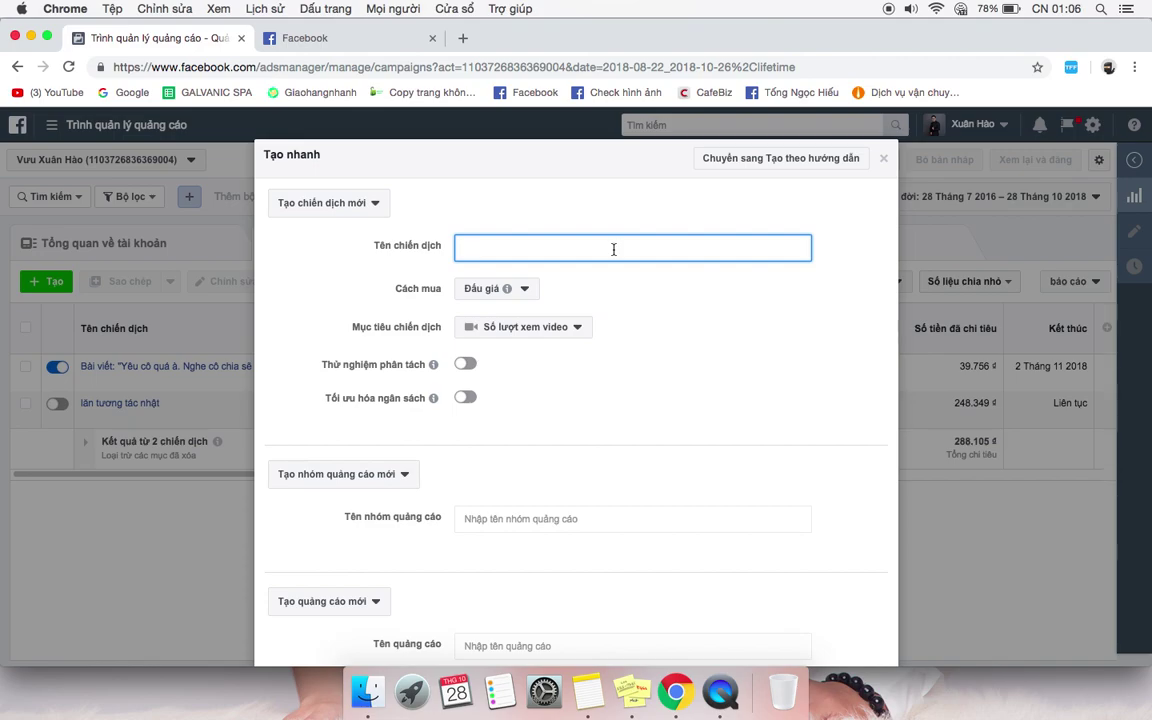
{"action": "left_click", "coordinate": [557, 333]}
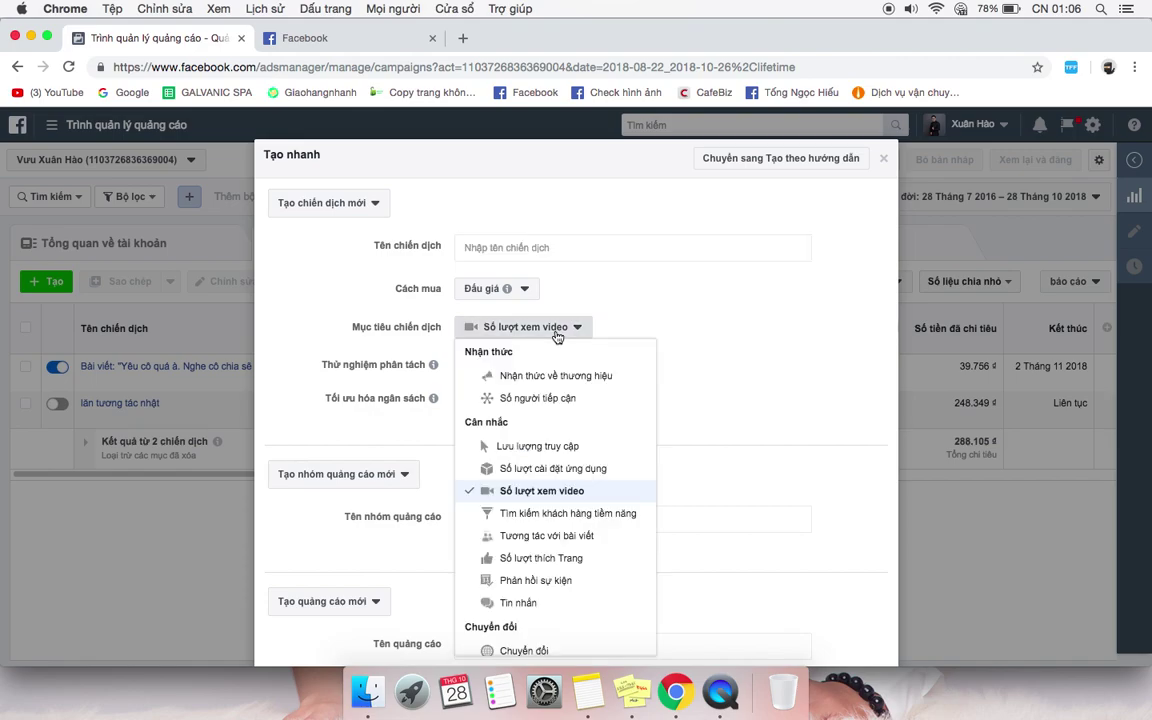
{"action": "left_click", "coordinate": [545, 452]}
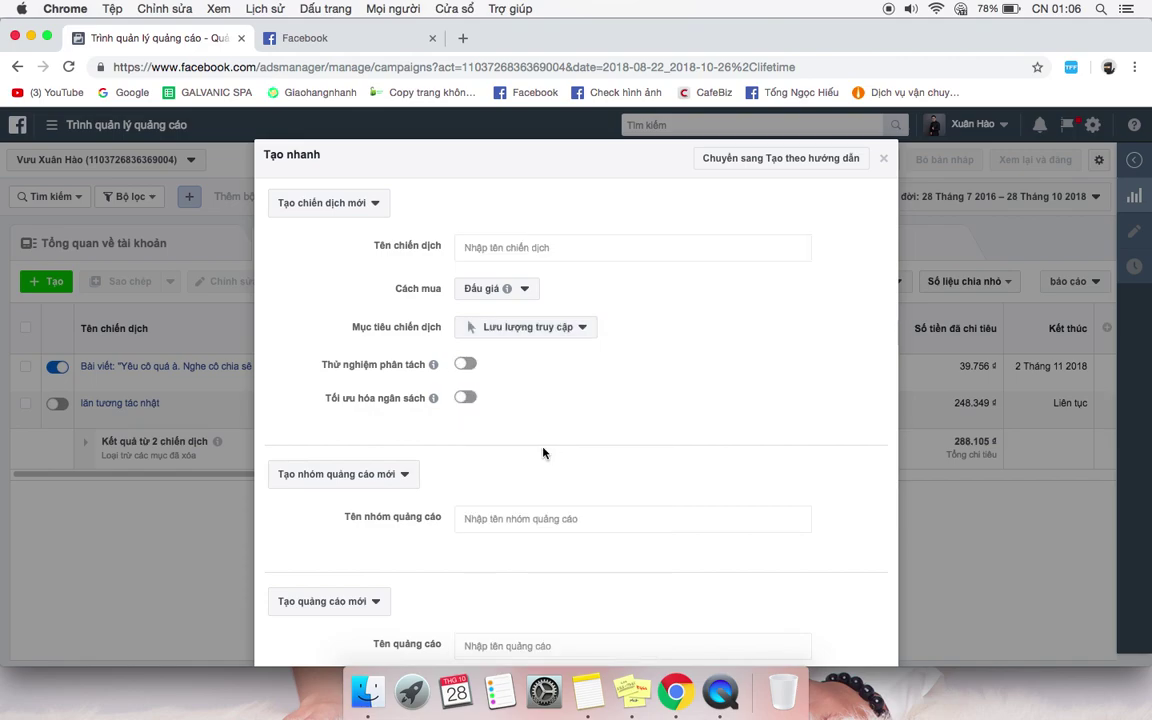
{"action": "left_click", "coordinate": [557, 327]}
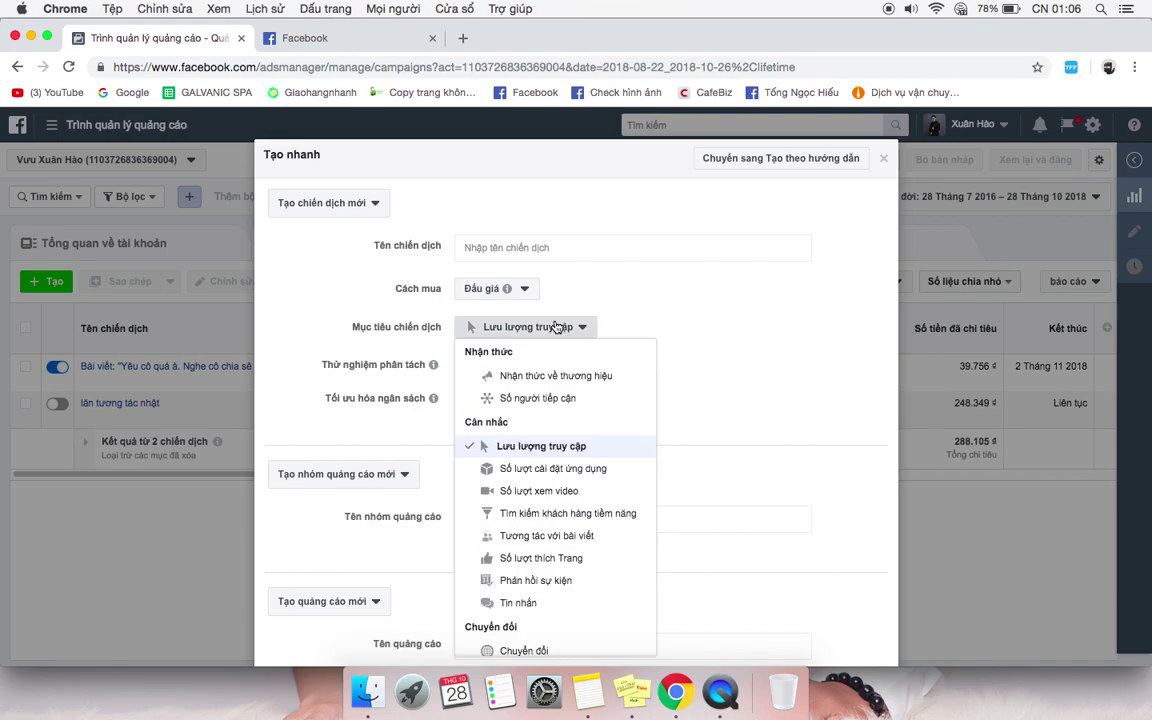
{"action": "left_click", "coordinate": [548, 443]}
Name the campaign "CHIẾN DỊCH NÀY RA NHIỀU KHÁCH NÈ"
{"action": "left_click", "coordinate": [565, 253]}
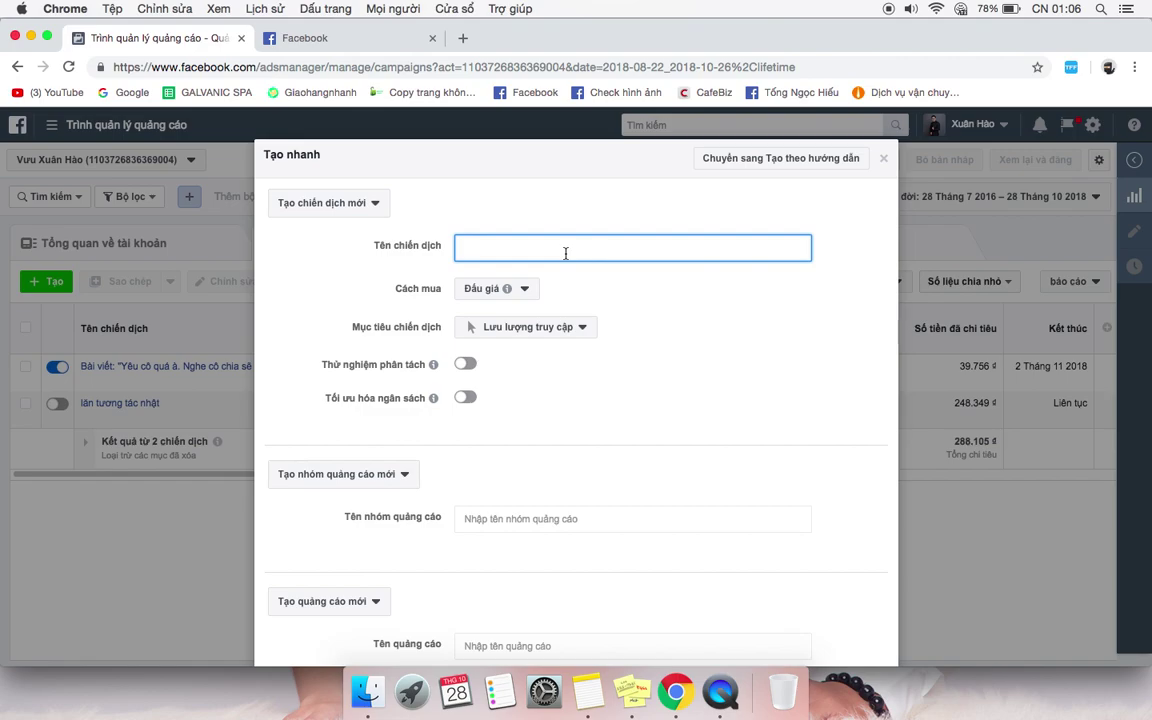
{"action": "type", "text": "CHIẾN DỊCH NẢ"}
{"action": "key", "text": "super+a"}
{"action": "key", "text": "BackSpace"}
{"action": "type", "text": "CÁI "}
{"action": "type", "text": "HIẾN DỊCH "}
{"action": "type", "text": "NÀY "}
{"action": "type", "text": "RA NHIỀU "}
{"action": "type", "text": "KHÁCH "}
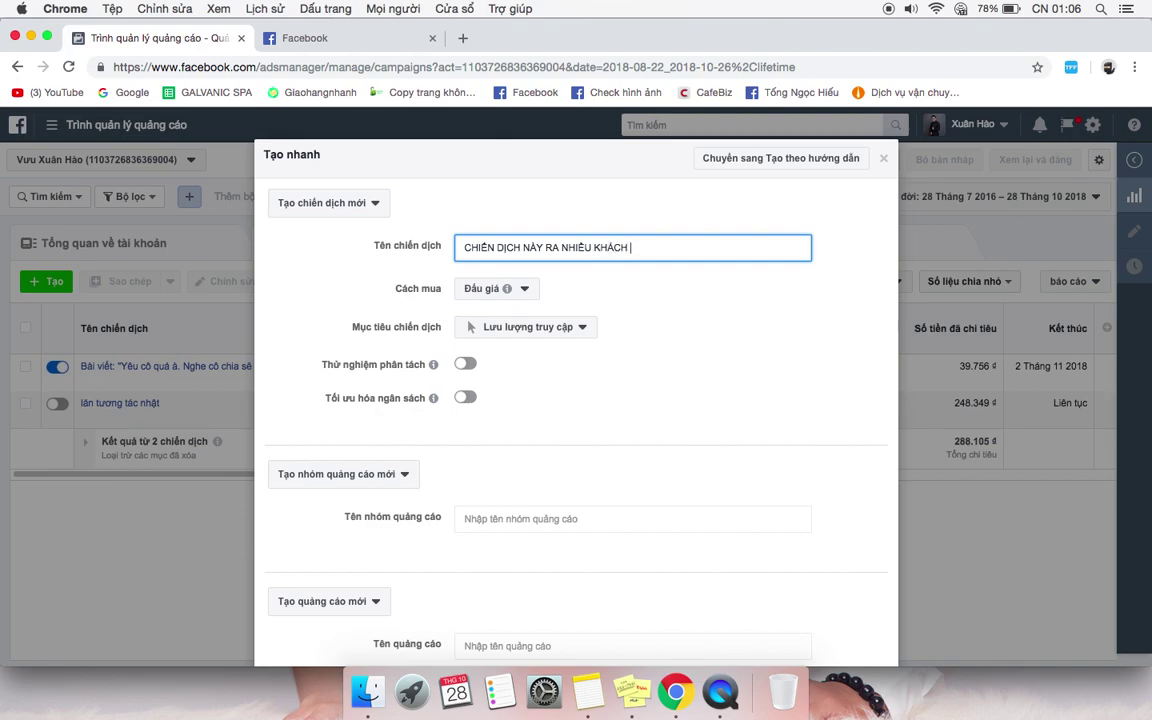
{"action": "type", "text": "NẾ"}
Name the new ad set "NHÓM NÀY RA NHIỀU KHÁCH ĐÒI MUA NÈ"
{"action": "left_click", "coordinate": [572, 519]}
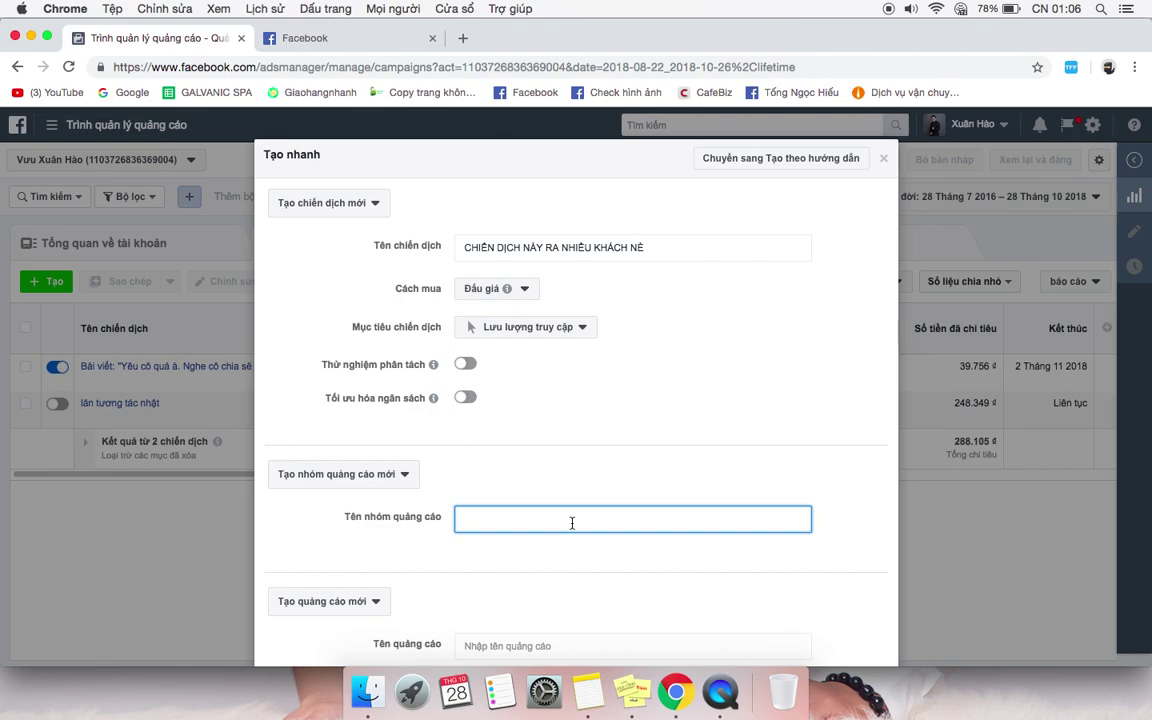
{"action": "type", "text": "NHÓM NÀY RA NHIỀU KHÁCH ĐÒI M"}
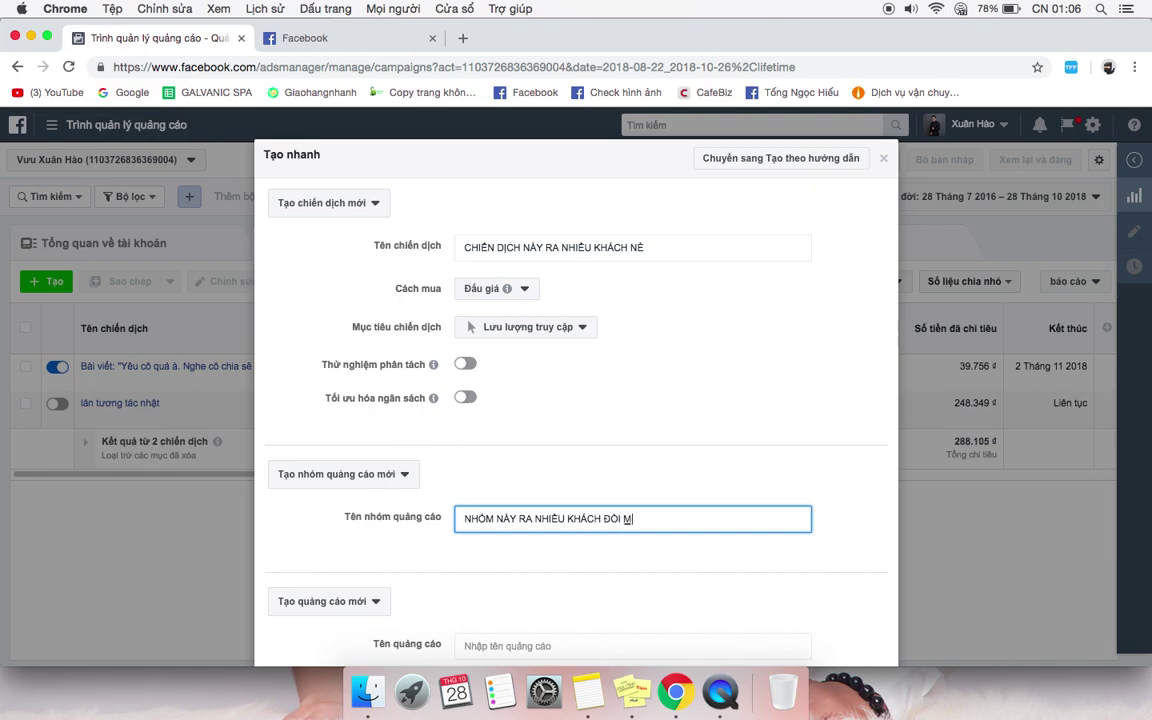
{"action": "type", "text": "UA NÈ"}
Name the new ad "BÀI VIẾT VÀ VIDEO NÀY HAY NÊN KHÁCH ĐÒI MUA QUÁ TRỜI NÈ"
{"action": "scroll", "coordinate": [559, 595], "scroll_direction": "down", "scroll_amount": 3}
{"action": "left_click", "coordinate": [572, 531]}
{"action": "type", "text": "BÀI VIẾT"}
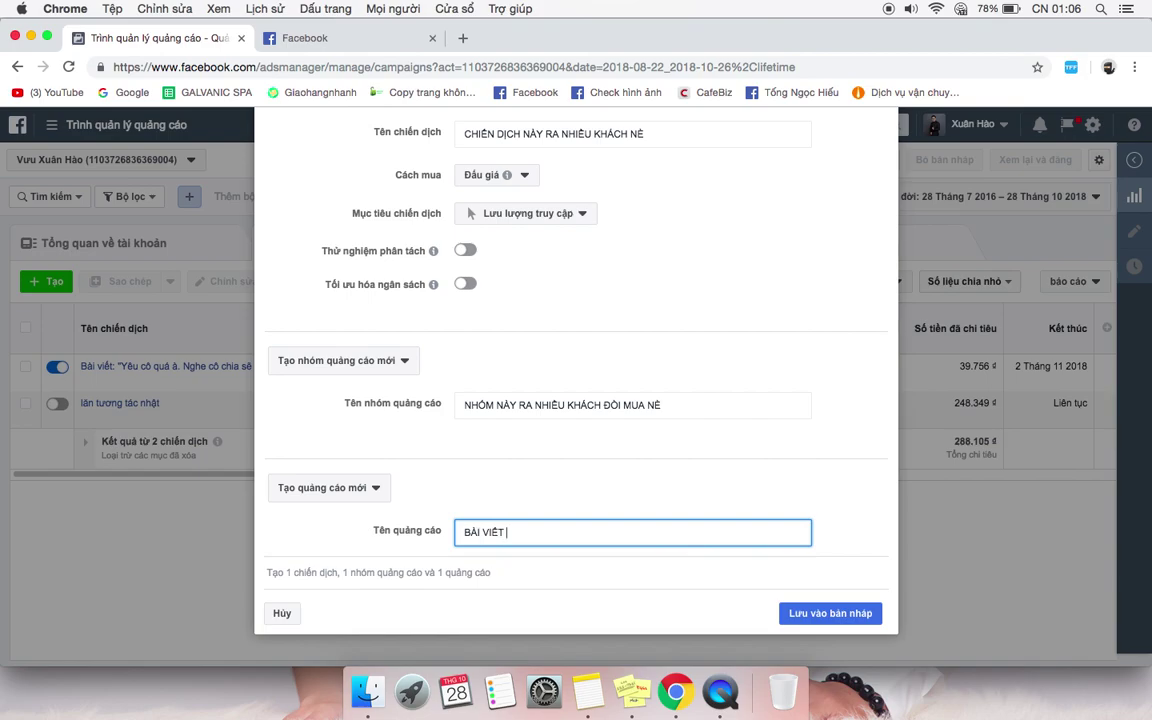
{"action": "type", "text": " VÀ VIDEO NÀY HAY NÊN KHÁCH "}
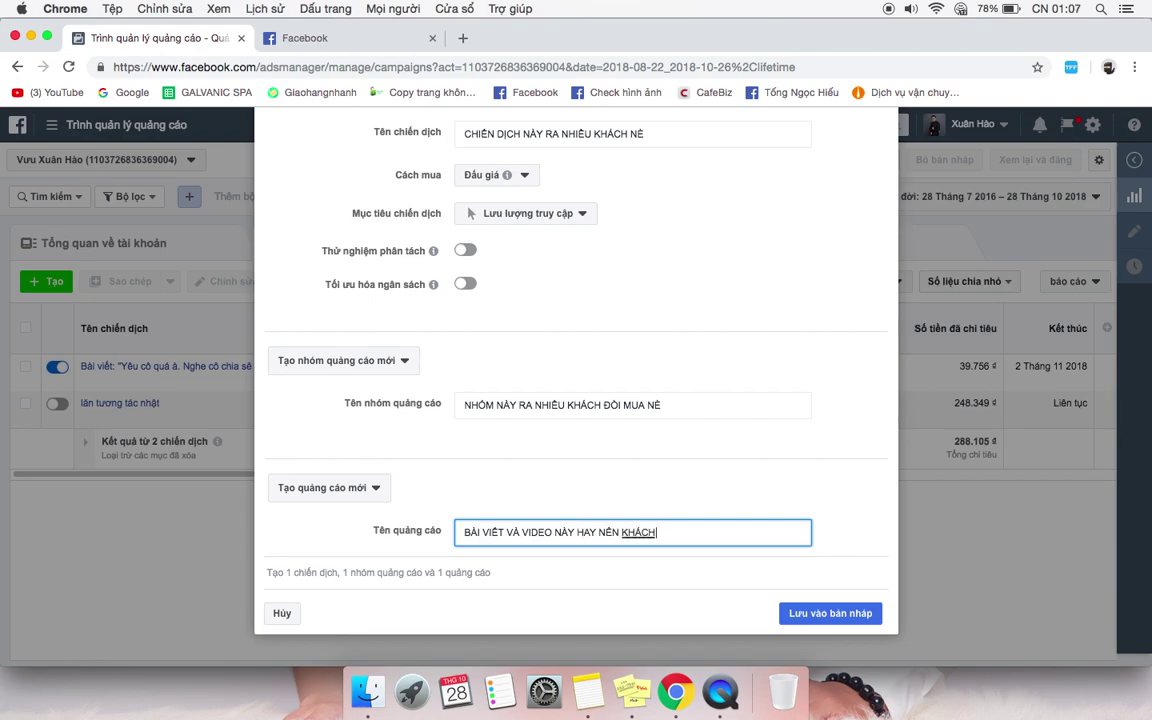
{"action": "type", "text": "ĐÒI MUA QUÁ"}
{"action": "type", "text": " TRO"}
{"action": "type", "text": "I NÊ"}
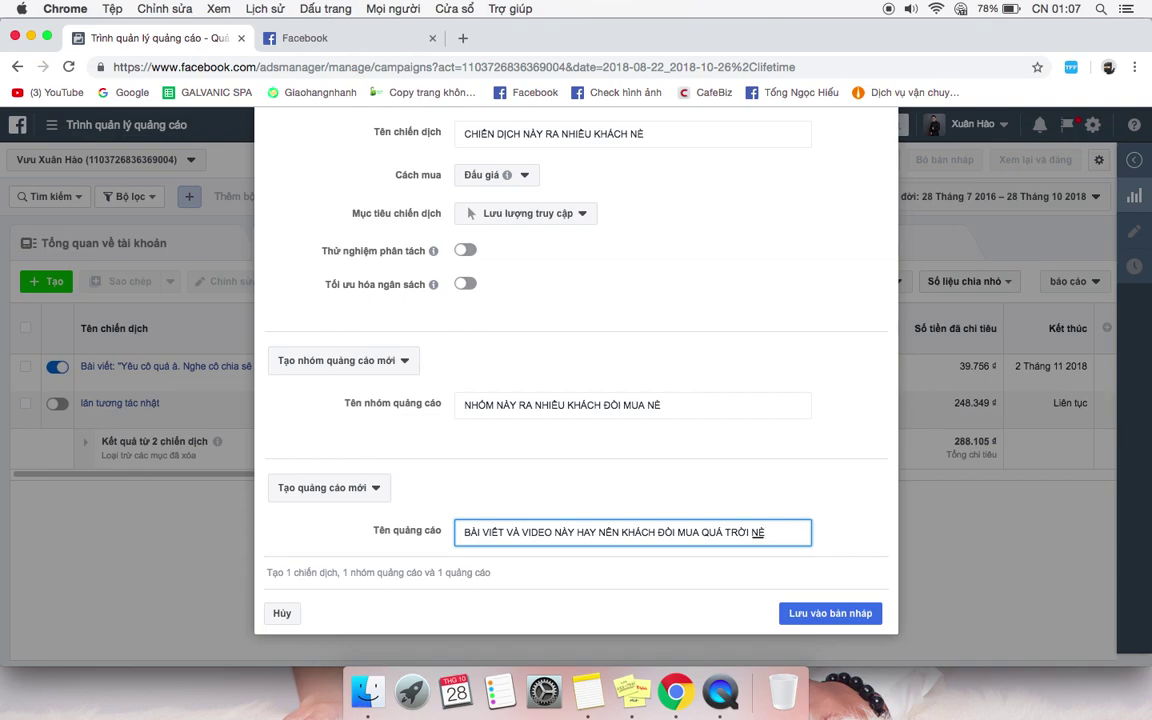
{"action": "left_click", "coordinate": [636, 507]}
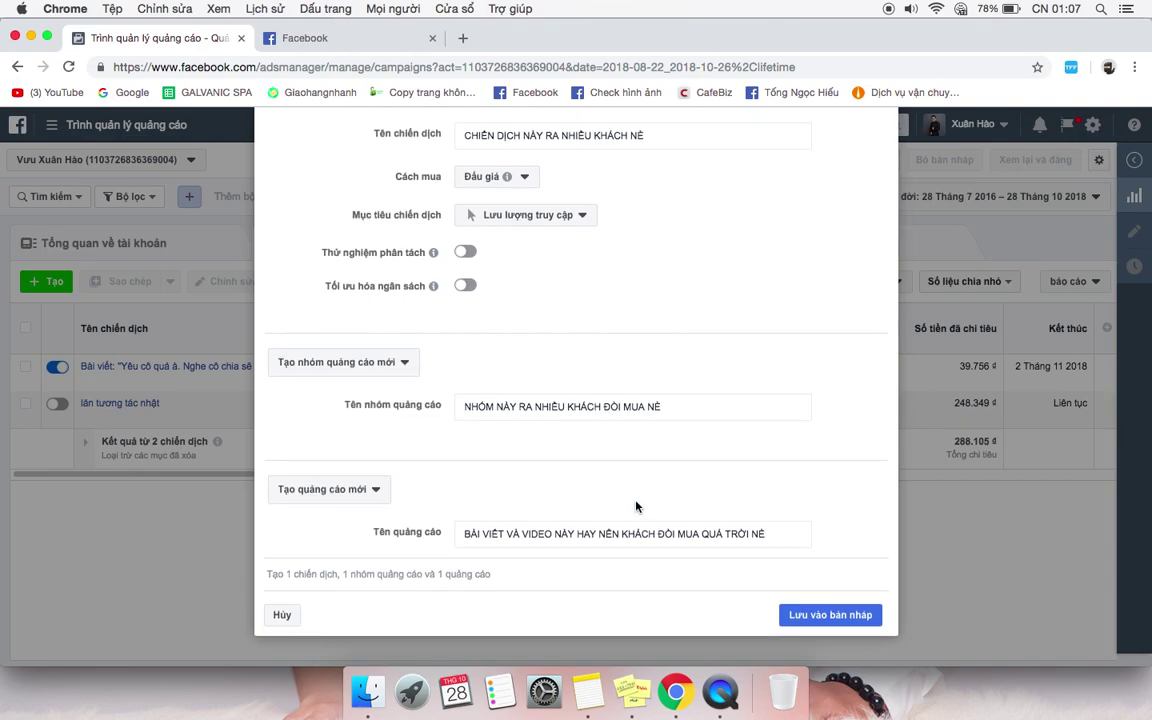
Save the new campaign, ad set and ad as a draft
{"action": "scroll", "coordinate": [636, 507], "scroll_direction": "up", "scroll_amount": 2}
{"action": "scroll", "coordinate": [636, 507], "scroll_direction": "down", "scroll_amount": 2}
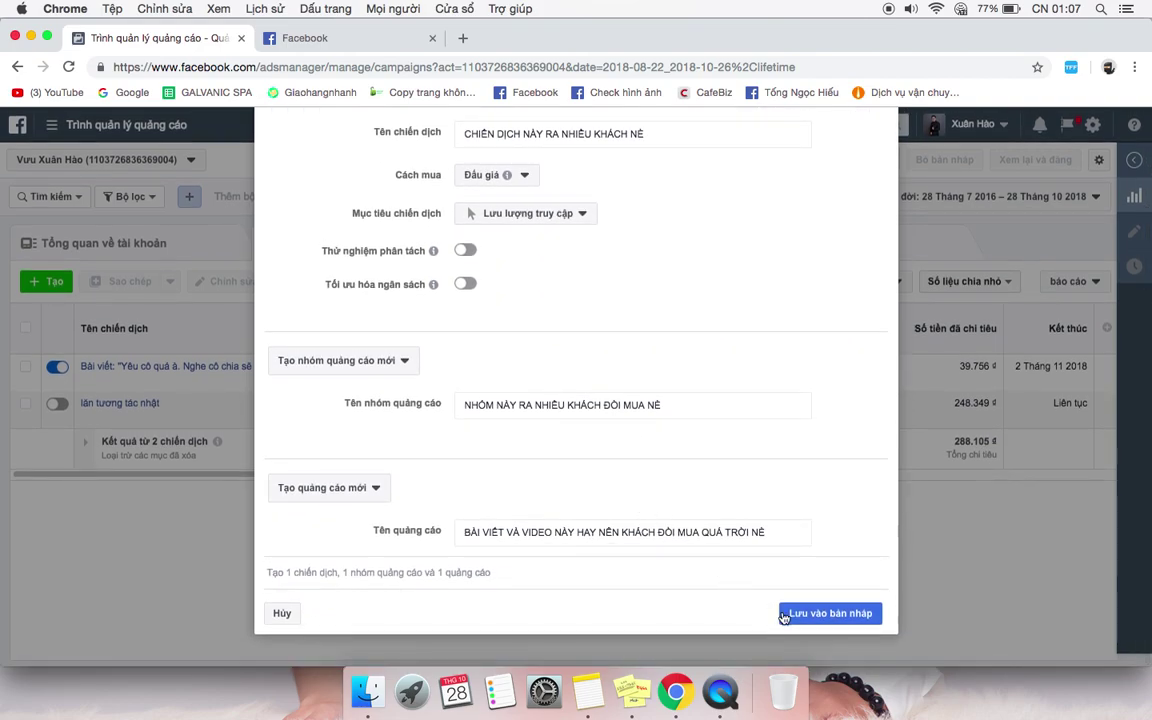
{"action": "left_click", "coordinate": [820, 614]}
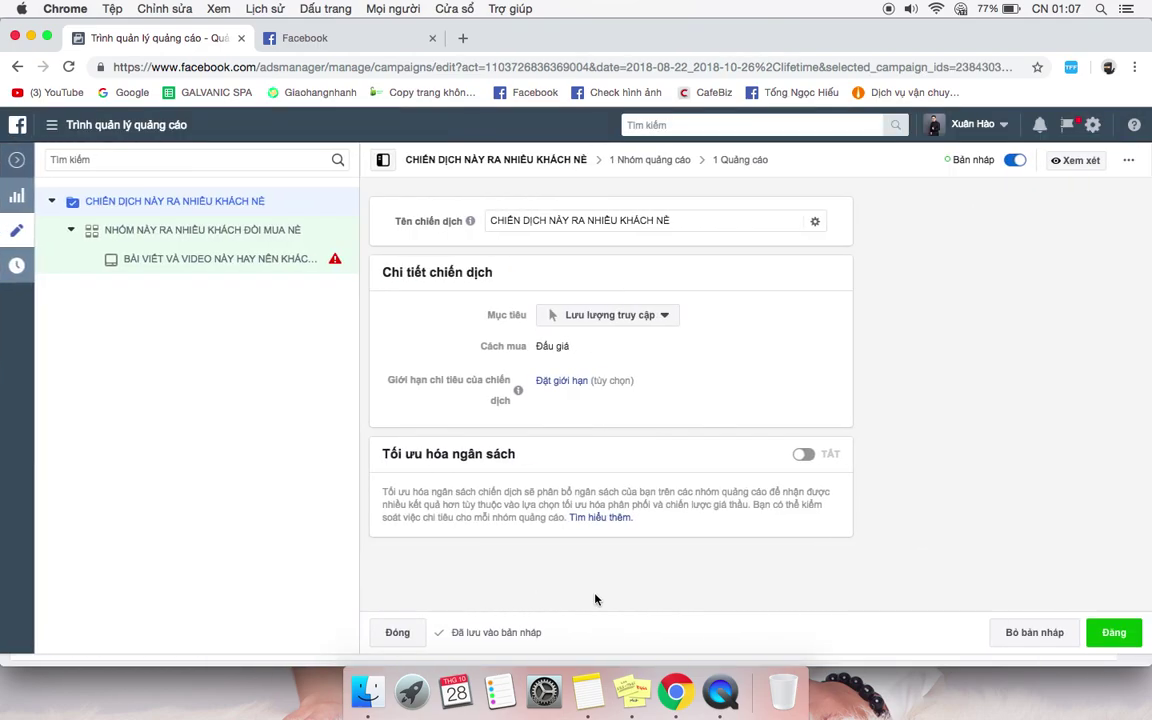
Open the draft campaign's ad set for editing from the campaign list and set its traffic destination to Messenger
{"action": "mouse_move", "coordinate": [502, 392]}
{"action": "left_click", "coordinate": [12, 168]}
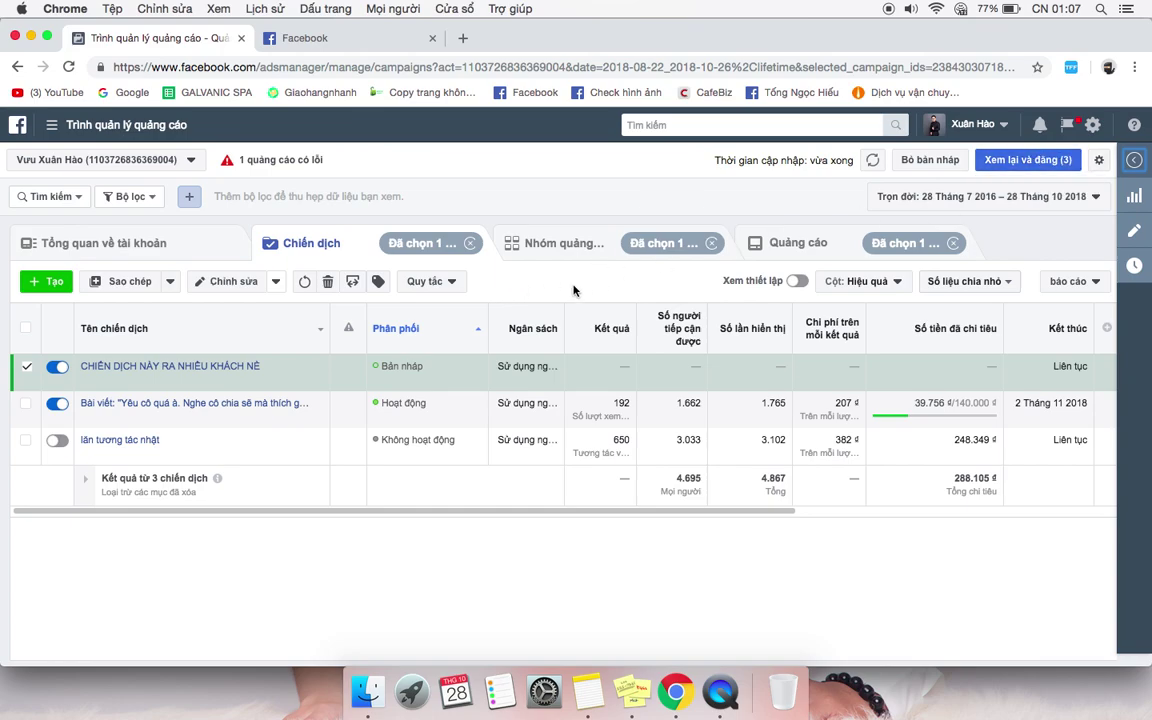
{"action": "mouse_move", "coordinate": [250, 367]}
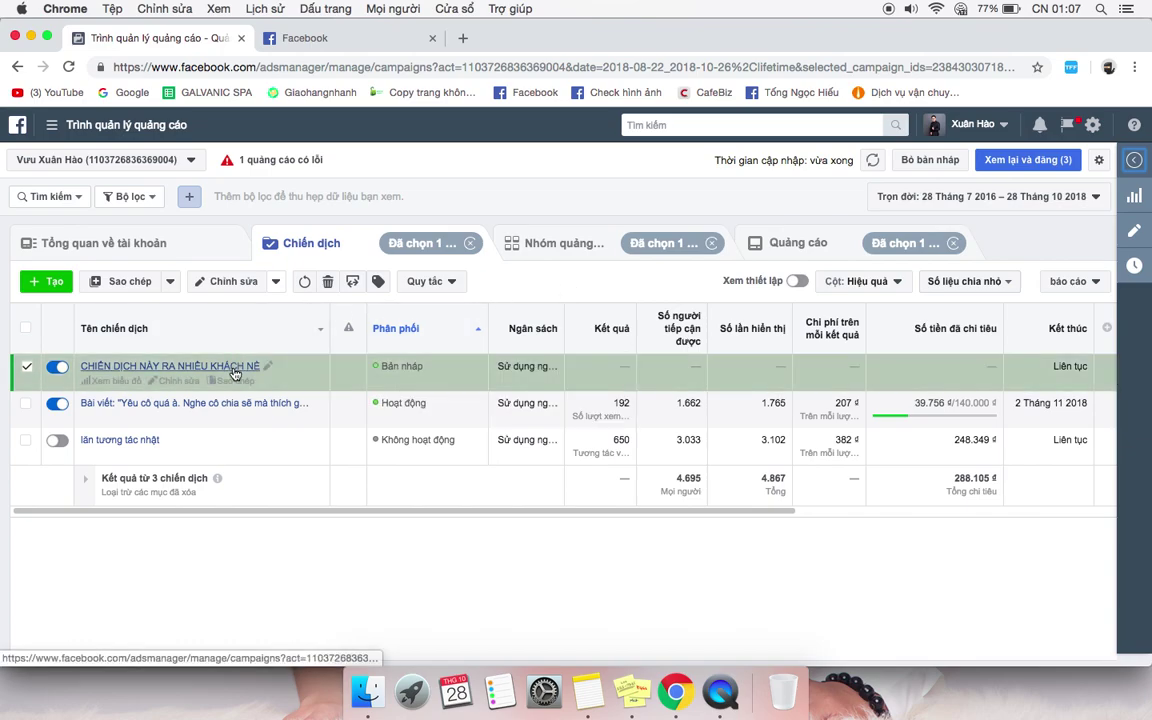
{"action": "left_click", "coordinate": [234, 369]}
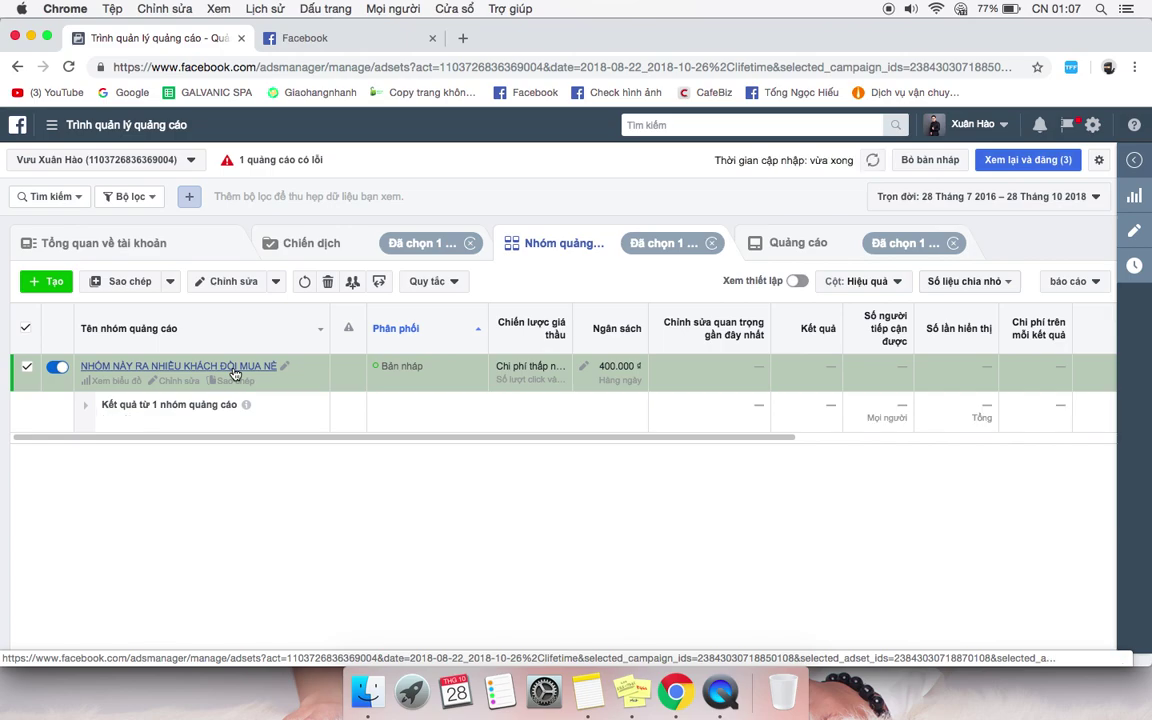
{"action": "left_click", "coordinate": [182, 384]}
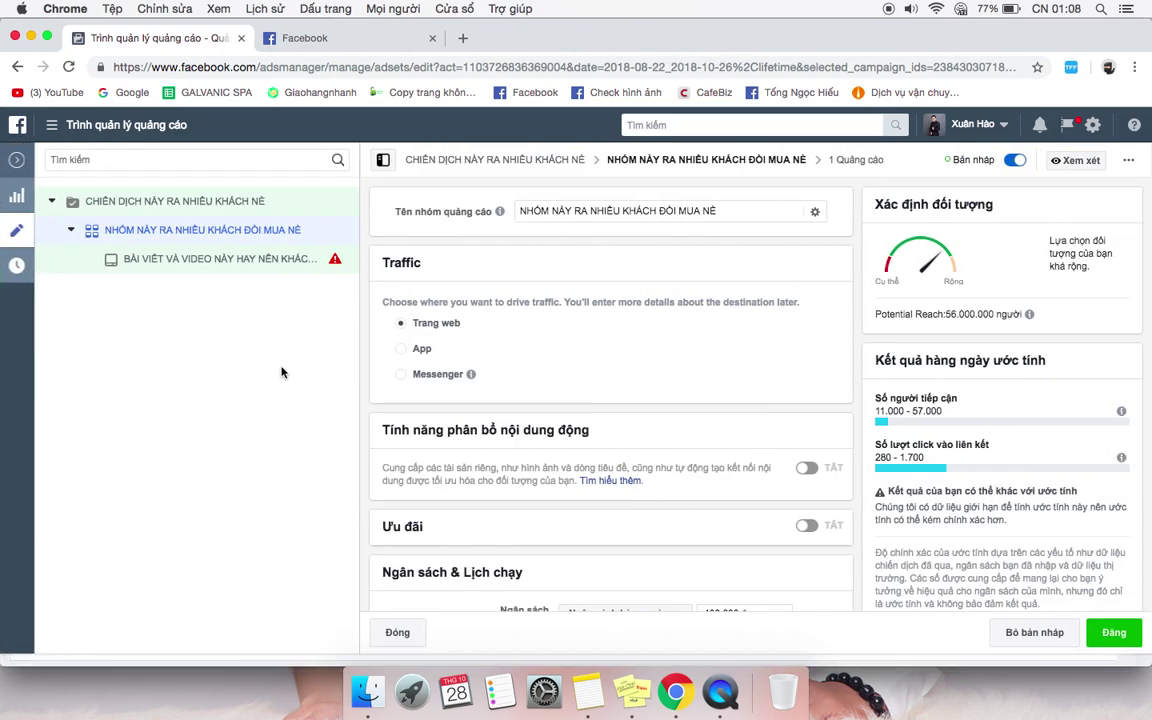
{"action": "left_click", "coordinate": [428, 378]}
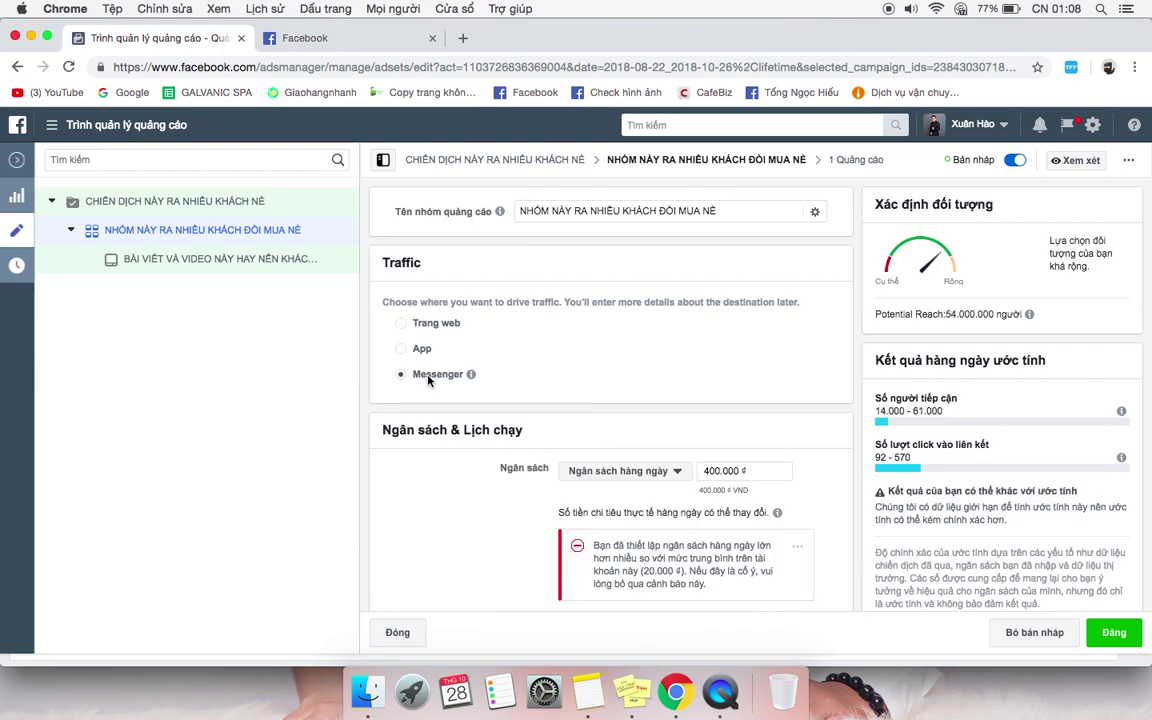
Set the ad set's daily budget to 1.000.000 ₫ and hide the budget warning
{"action": "scroll", "coordinate": [595, 365], "scroll_direction": "down", "scroll_amount": 3}
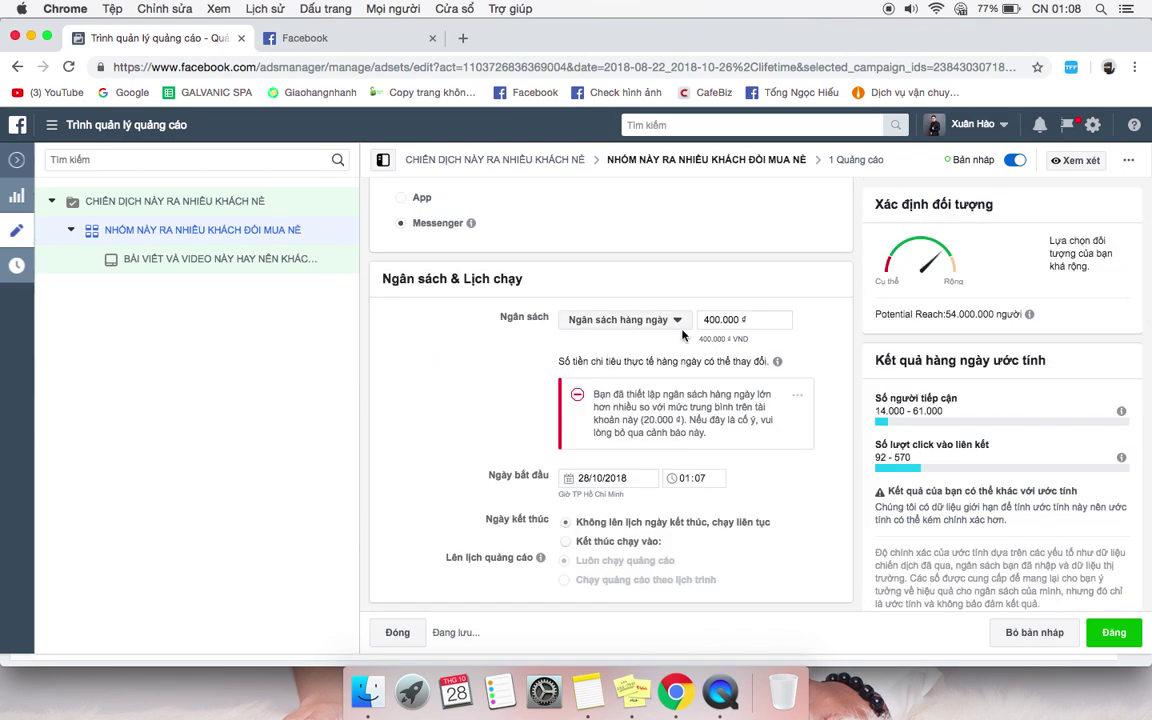
{"action": "left_click", "coordinate": [707, 322]}
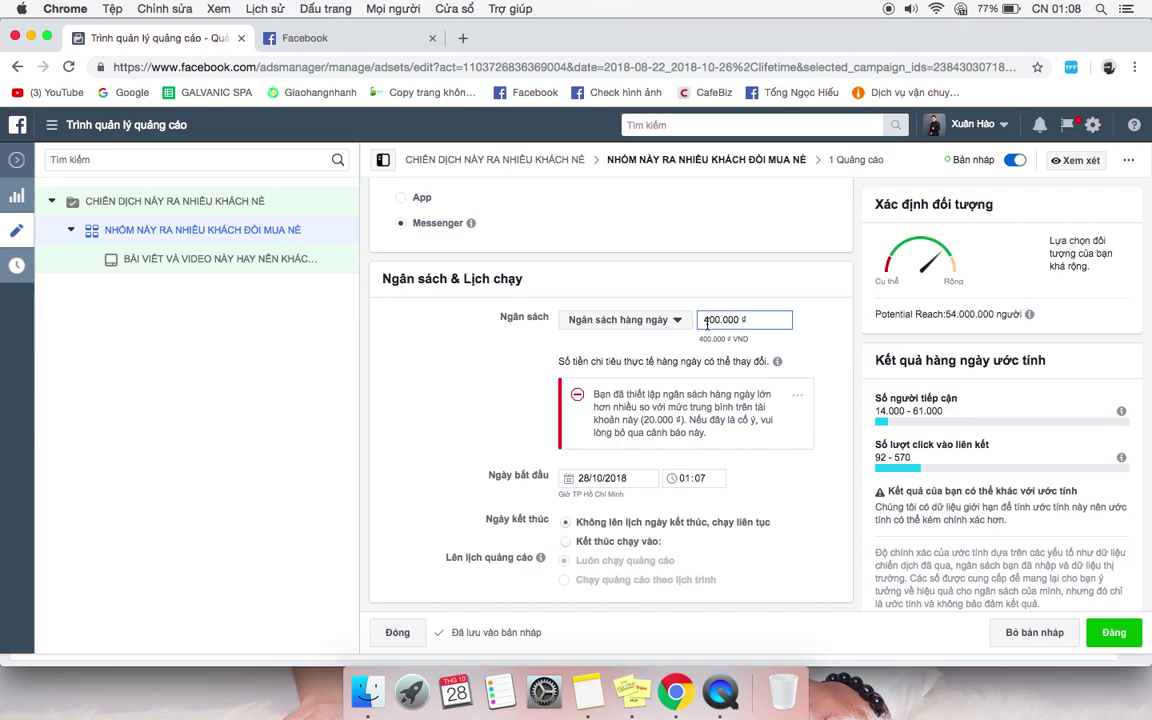
{"action": "key", "text": "BackSpace"}
{"action": "type", "text": "10"}
{"action": "left_click", "coordinate": [640, 352]}
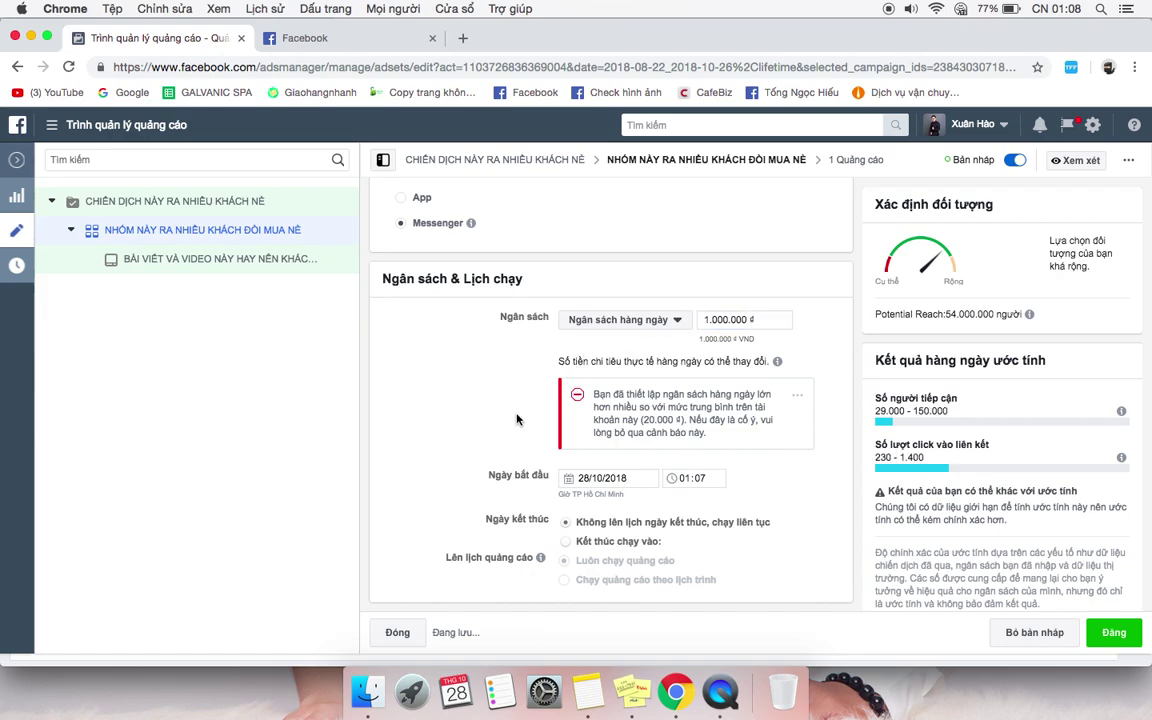
{"action": "left_click", "coordinate": [797, 400]}
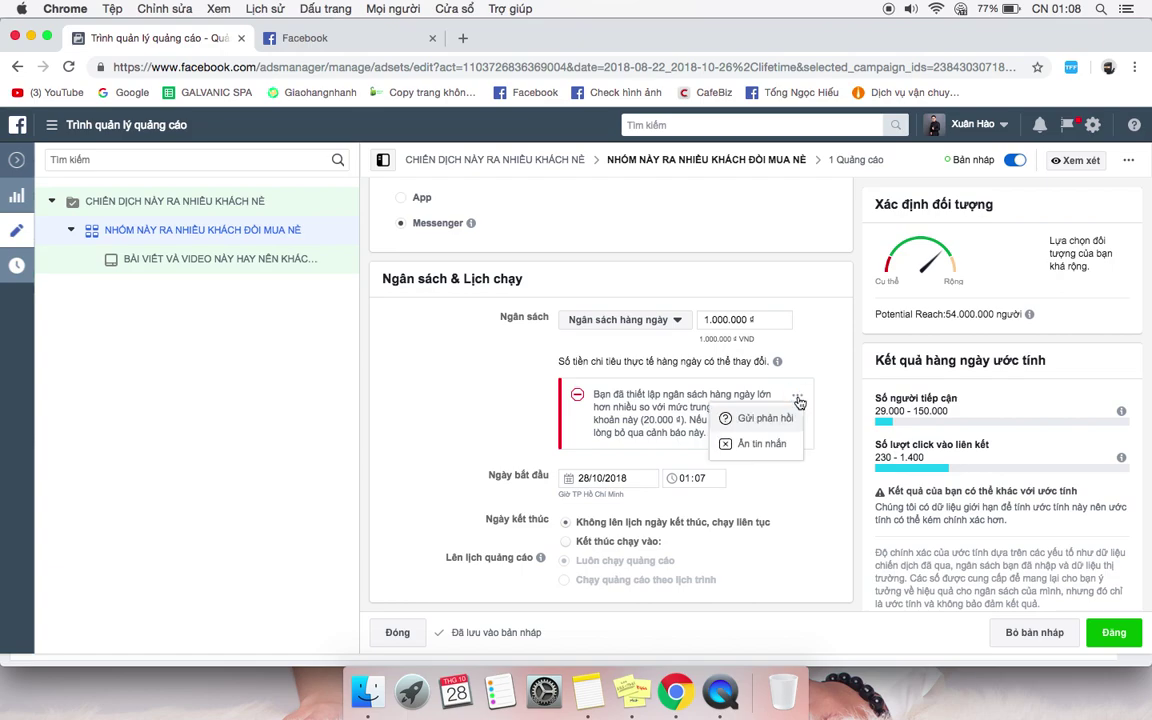
{"action": "left_click", "coordinate": [750, 443]}
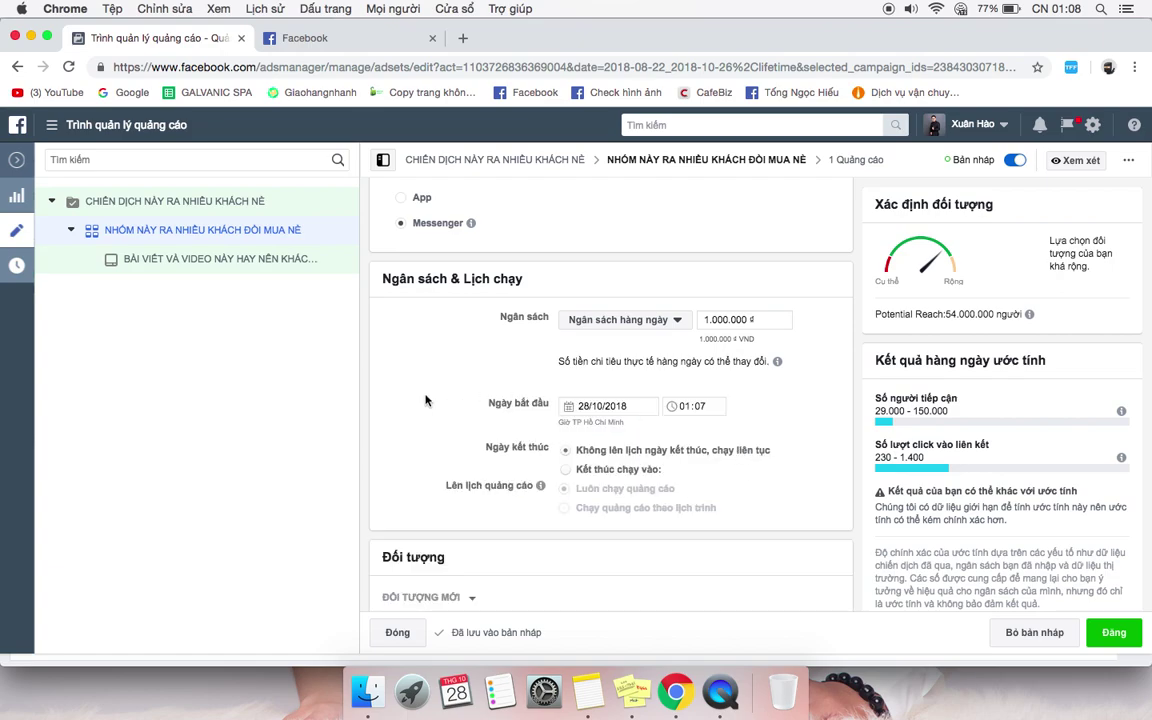
Replace Việt Nam with the country Đài Loan as the audience's target location
{"action": "scroll", "coordinate": [425, 400], "scroll_direction": "down", "scroll_amount": 5}
{"action": "scroll", "coordinate": [425, 400], "scroll_direction": "down", "scroll_amount": 1}
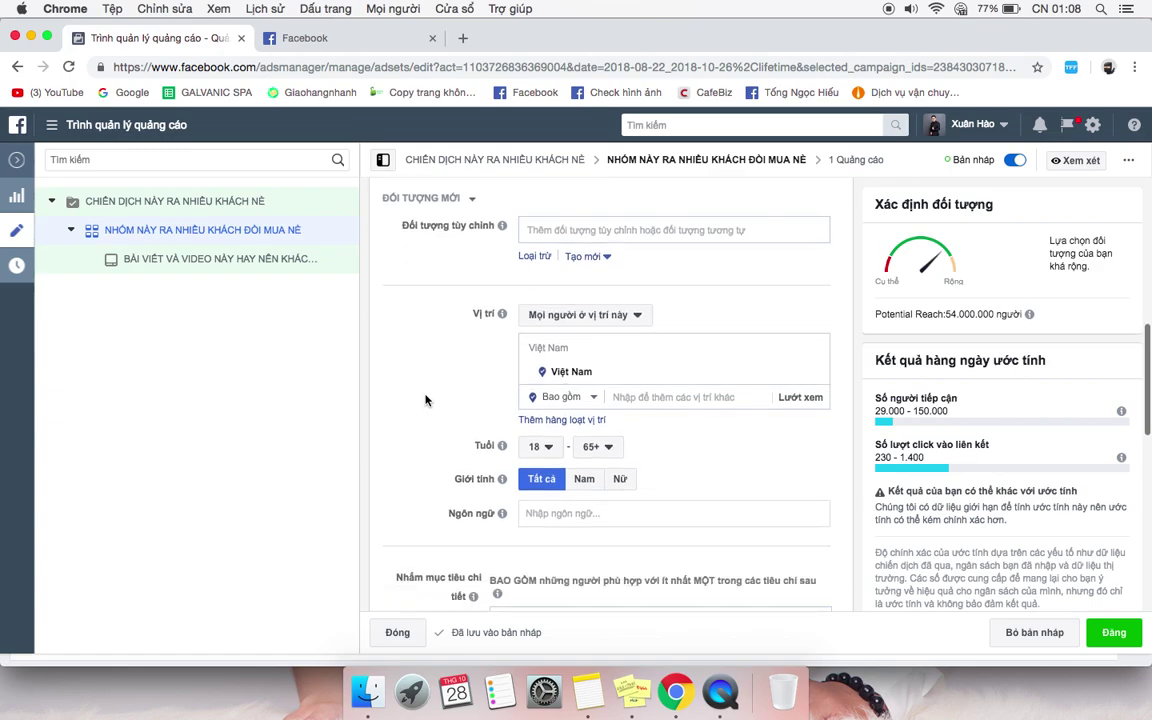
{"action": "left_click", "coordinate": [635, 398]}
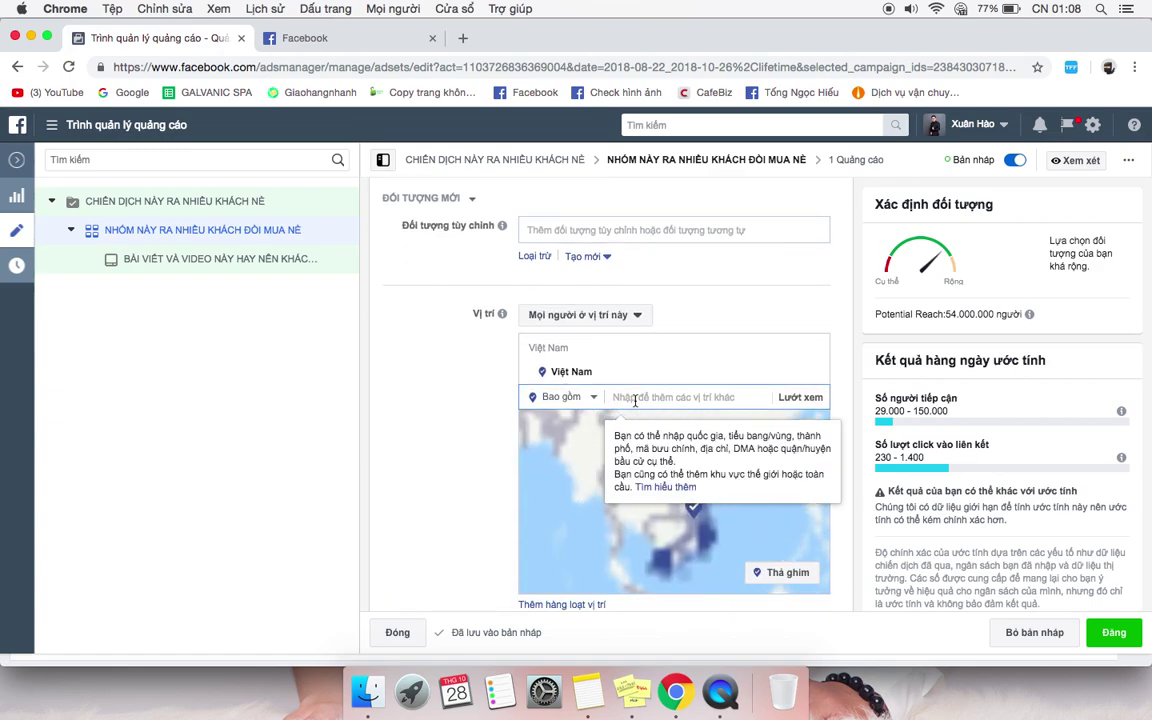
{"action": "type", "text": "ĐÀI LOAN"}
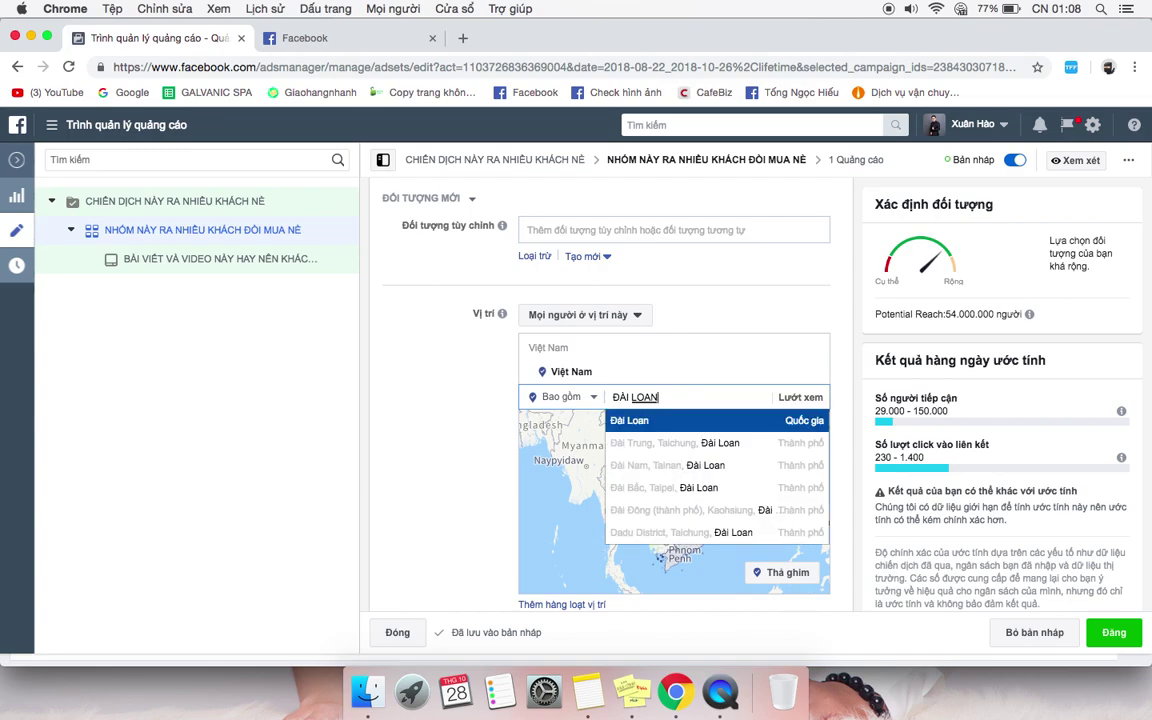
{"action": "left_click", "coordinate": [635, 421]}
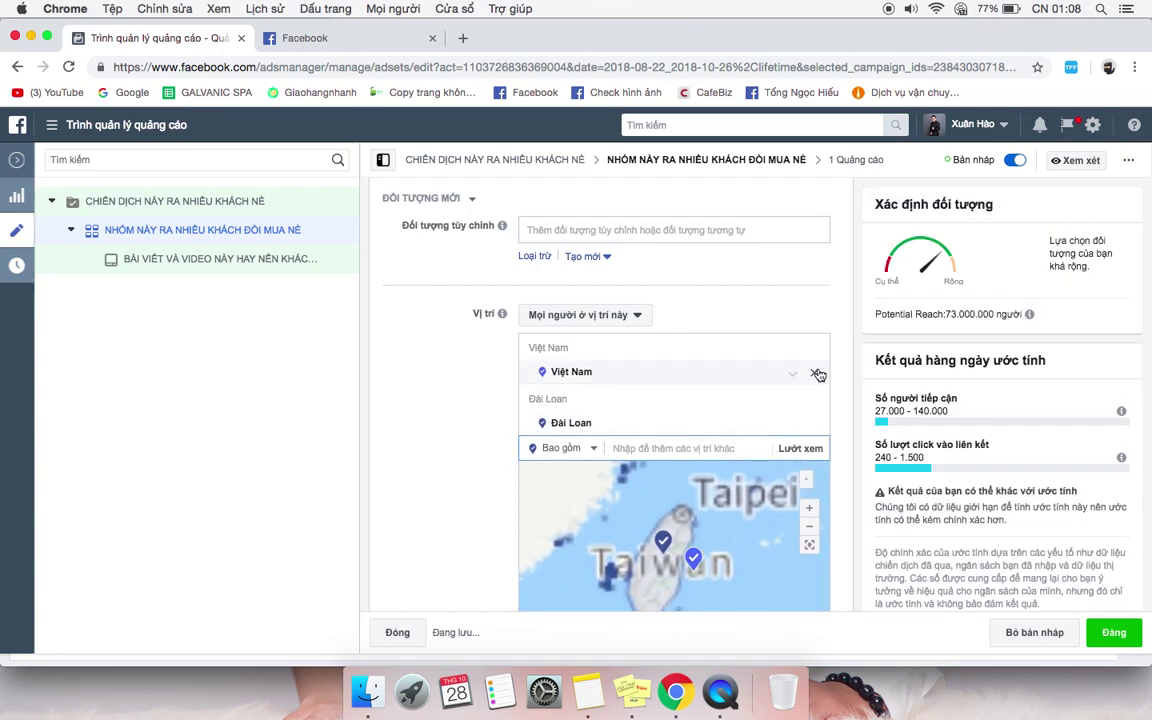
{"action": "left_click", "coordinate": [814, 372]}
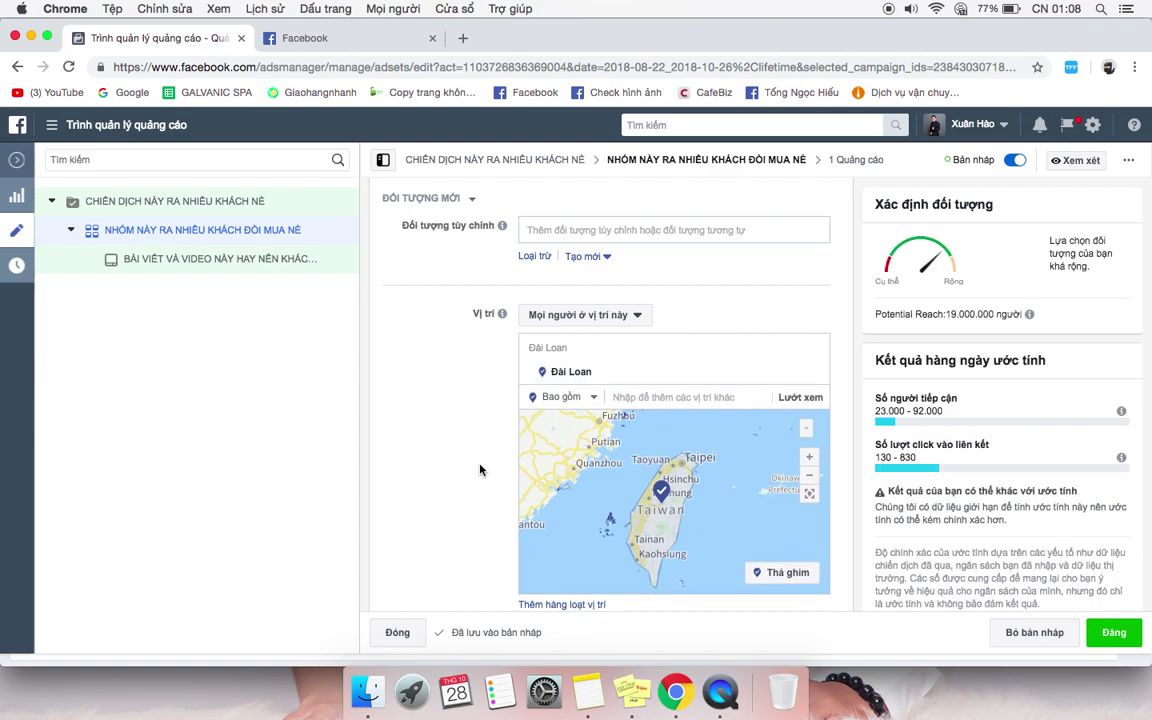
Add the interests Việt Nam, Tiếng Việt and Ẩm thực Việt to the ad set's detailed targeting
{"action": "scroll", "coordinate": [480, 469], "scroll_direction": "down", "scroll_amount": 5}
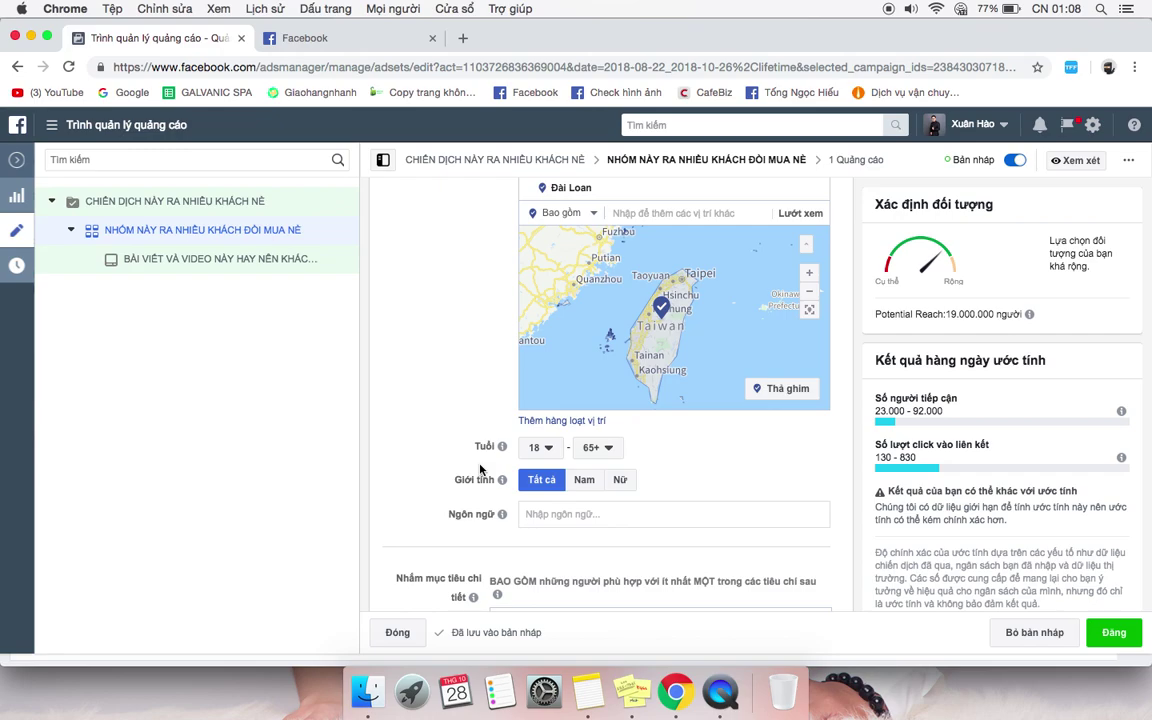
{"action": "scroll", "coordinate": [422, 450], "scroll_direction": "down", "scroll_amount": 3}
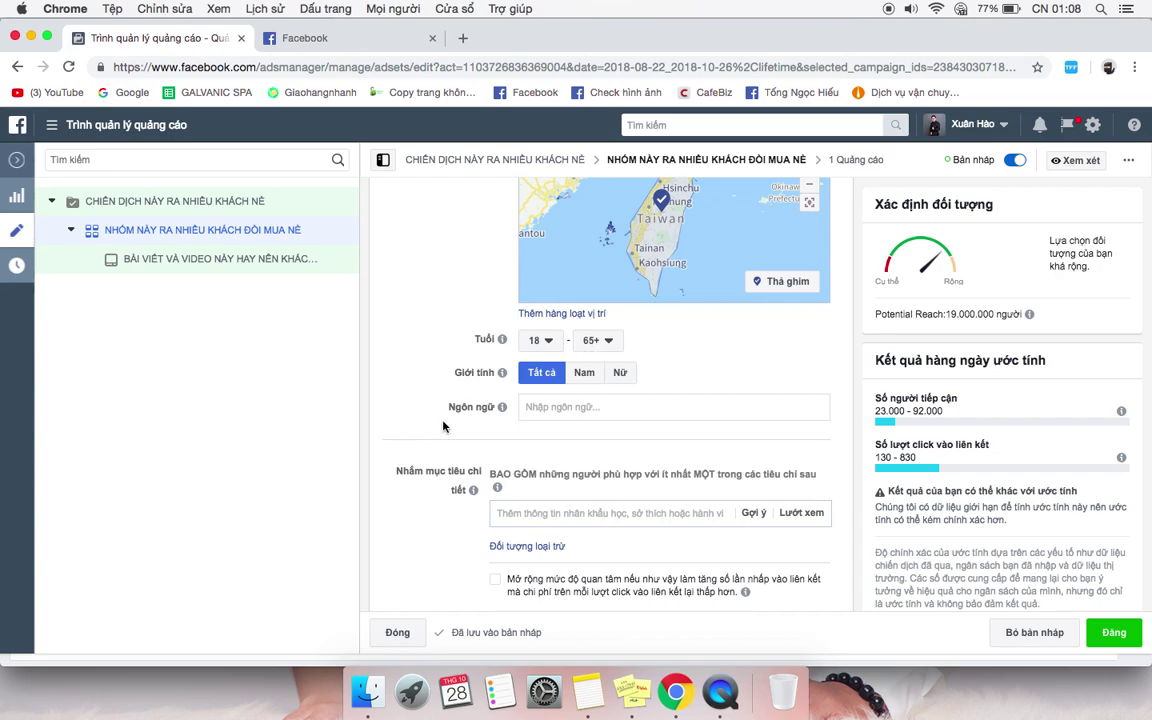
{"action": "scroll", "coordinate": [438, 432], "scroll_direction": "down", "scroll_amount": 2}
{"action": "left_click", "coordinate": [558, 449]}
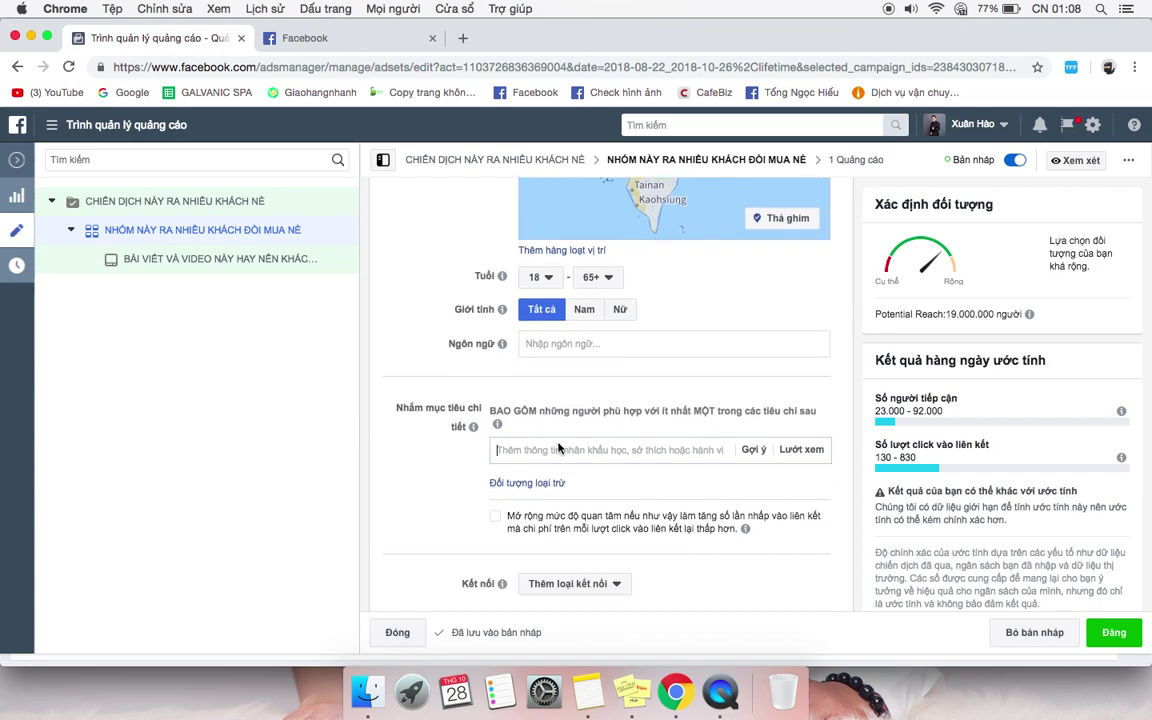
{"action": "type", "text": "VIỆT NAM"}
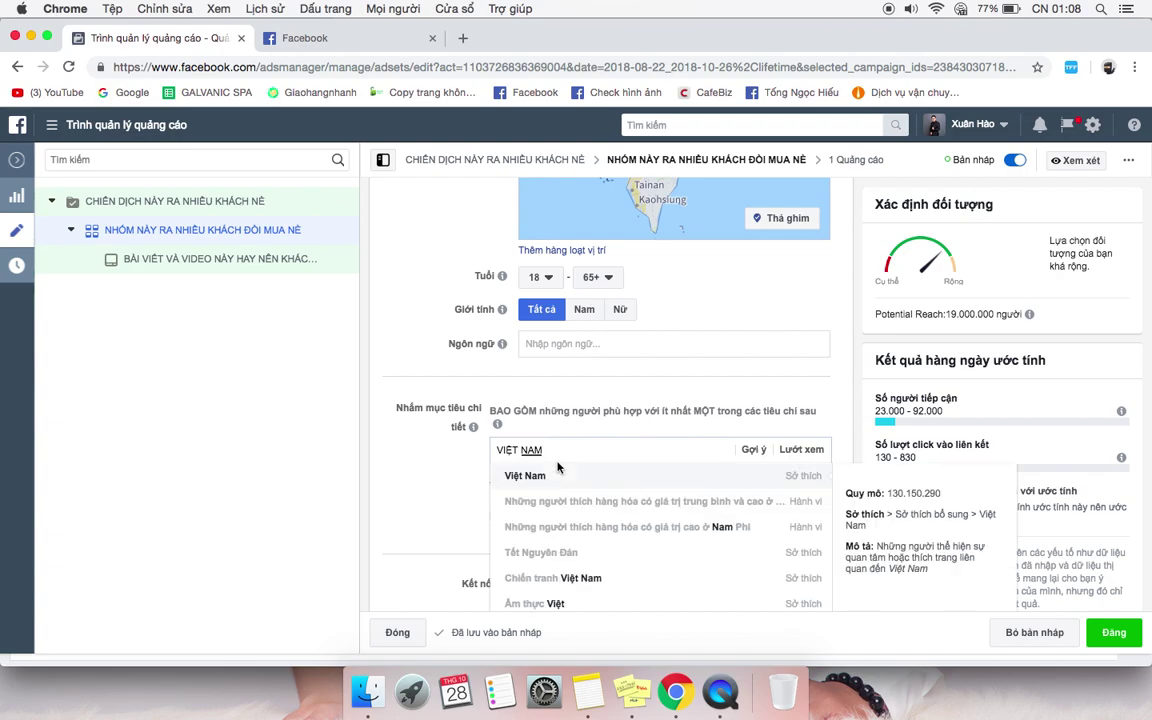
{"action": "left_click", "coordinate": [545, 478]}
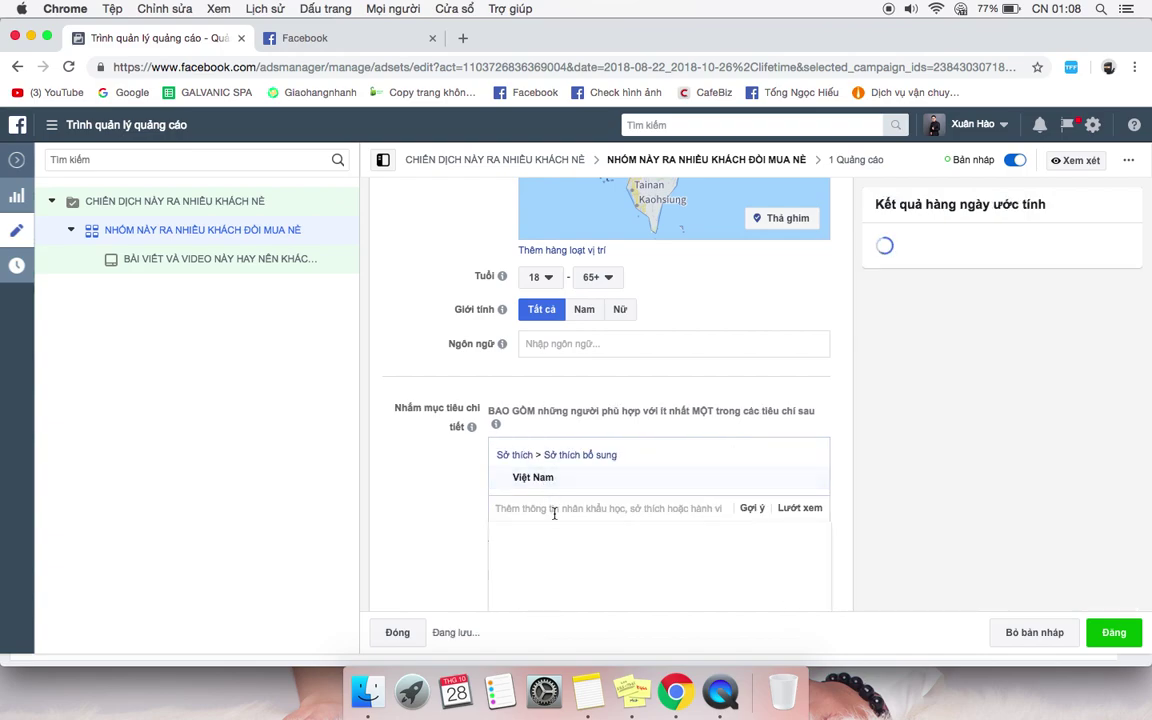
{"action": "type", "text": "tiếng việt"}
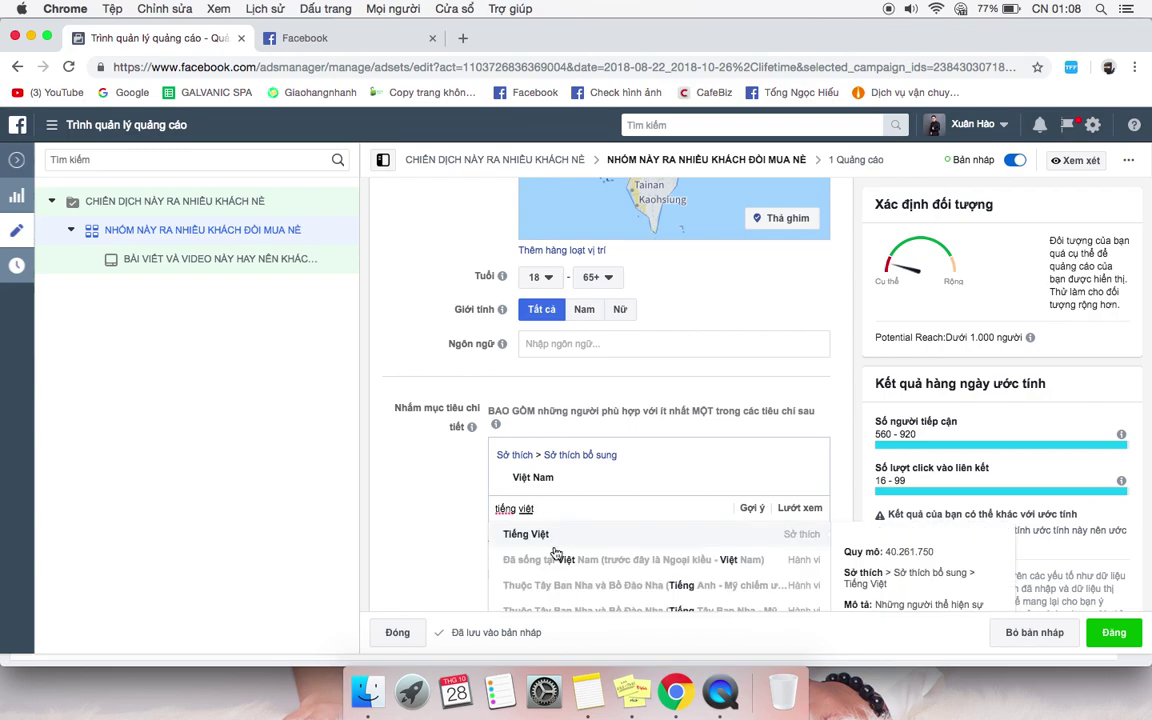
{"action": "left_click", "coordinate": [549, 545]}
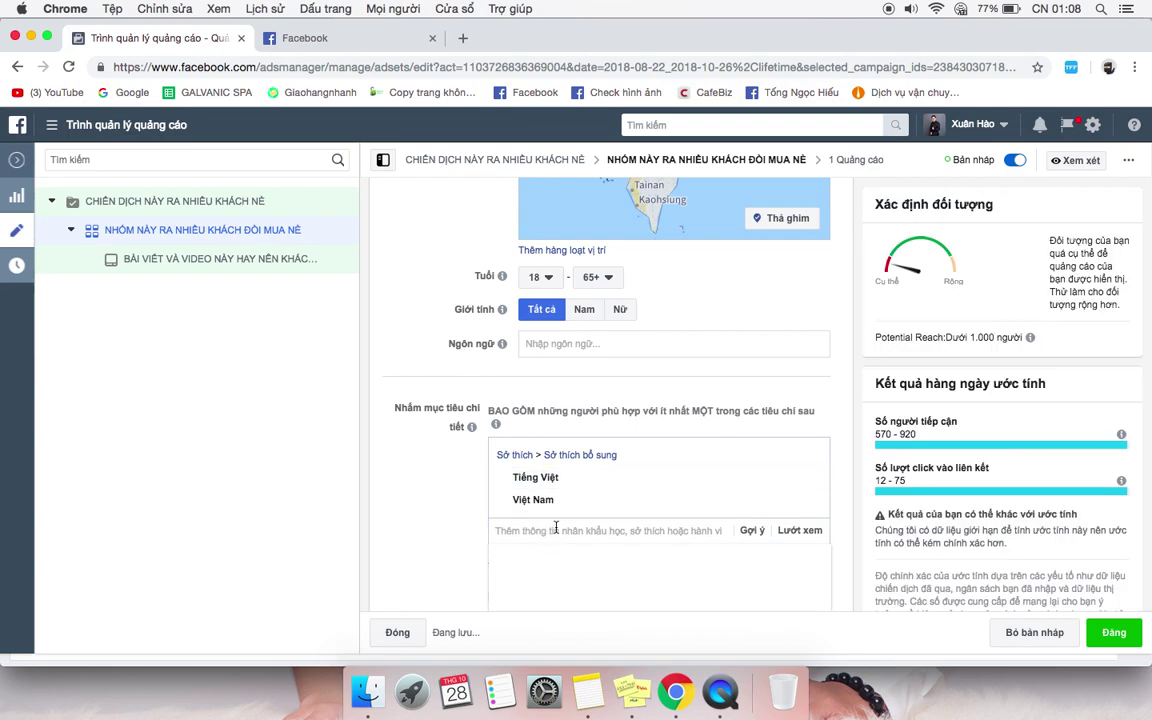
{"action": "type", "text": "ấm thực vie"}
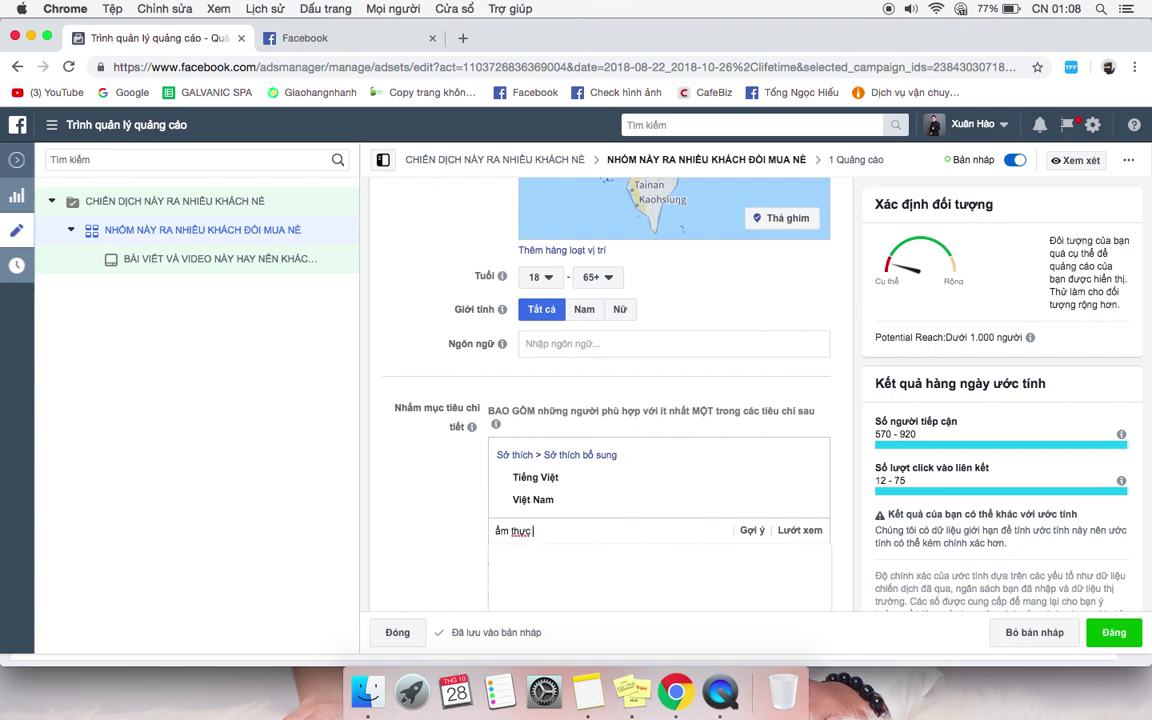
{"action": "type", "text": "t"}
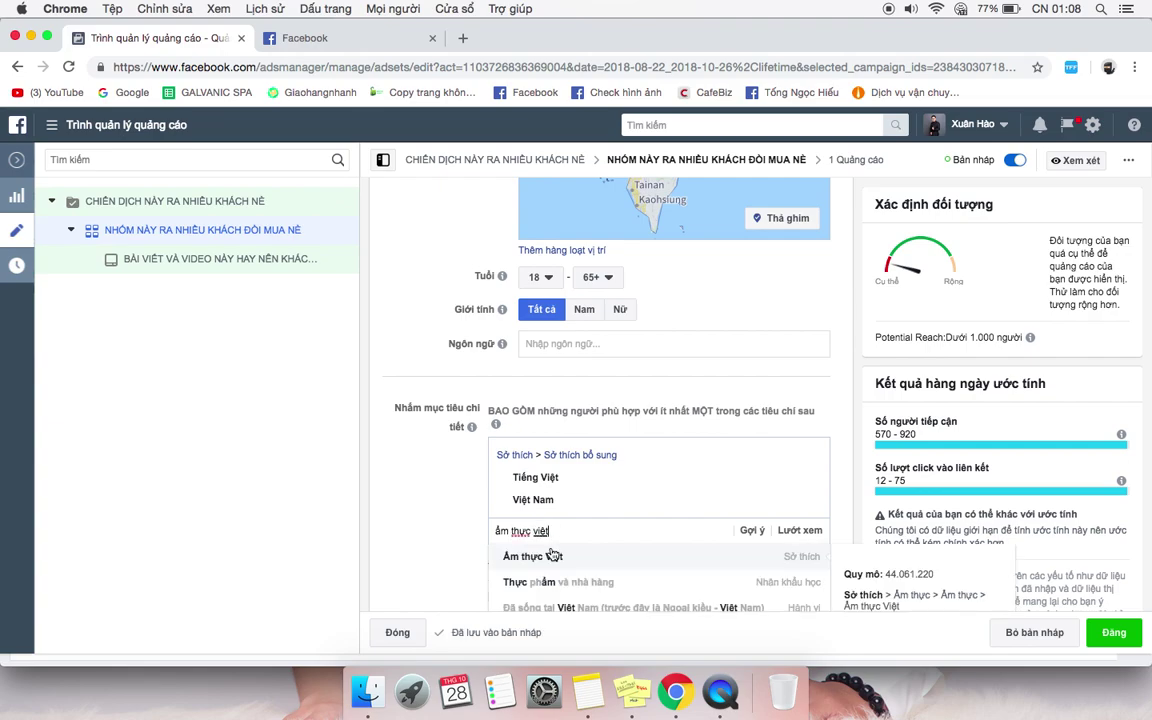
{"action": "left_click", "coordinate": [500, 501]}
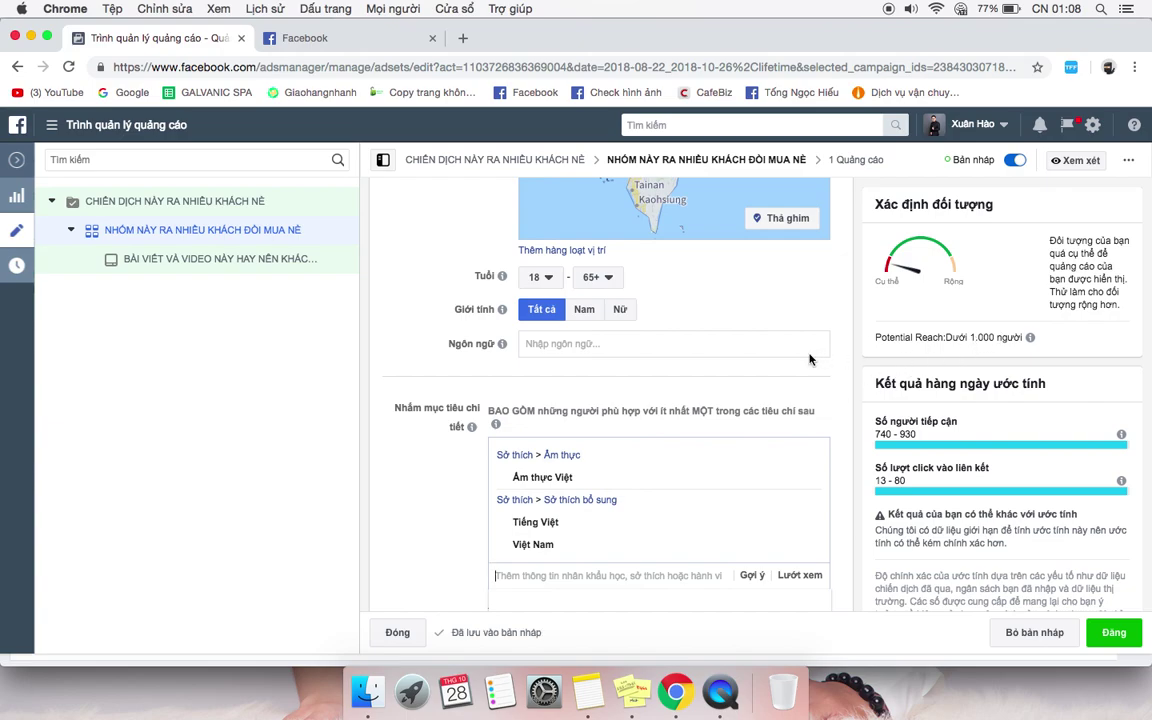
Set the audience's maximum age to 64
{"action": "left_click", "coordinate": [596, 277]}
{"action": "left_click", "coordinate": [602, 496]}
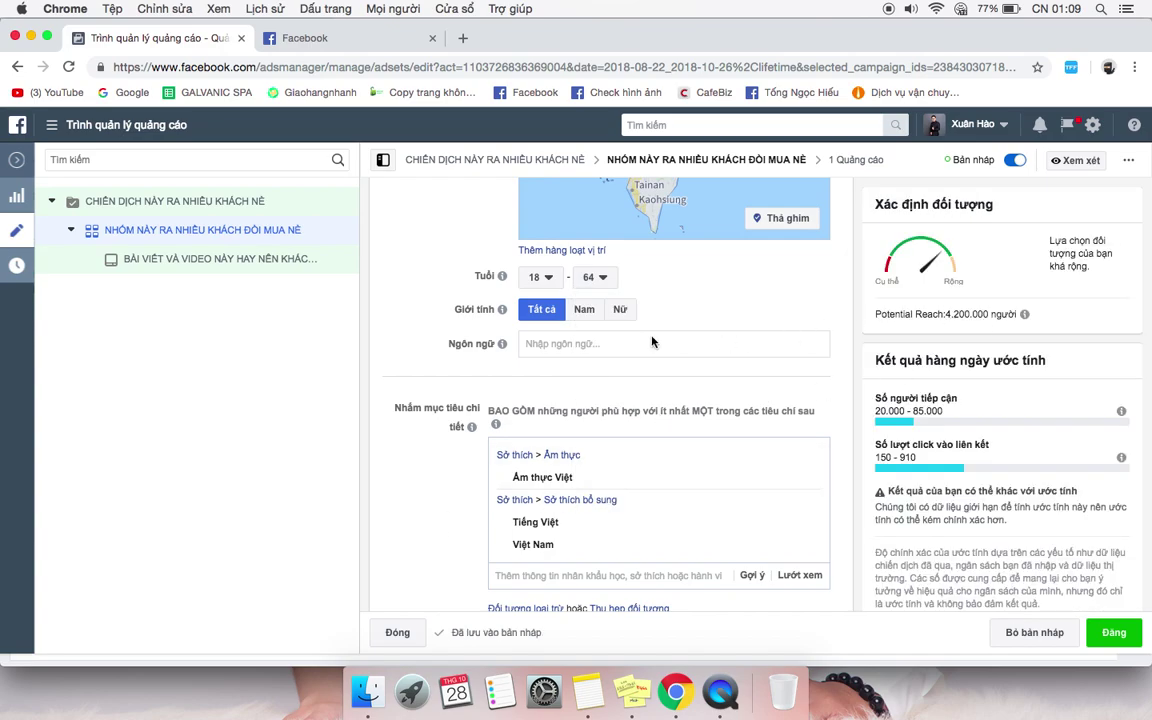
Add the interests Bolero, Áo dài and Phở to the audience's detailed targeting
{"action": "scroll", "coordinate": [496, 508], "scroll_direction": "down", "scroll_amount": 2}
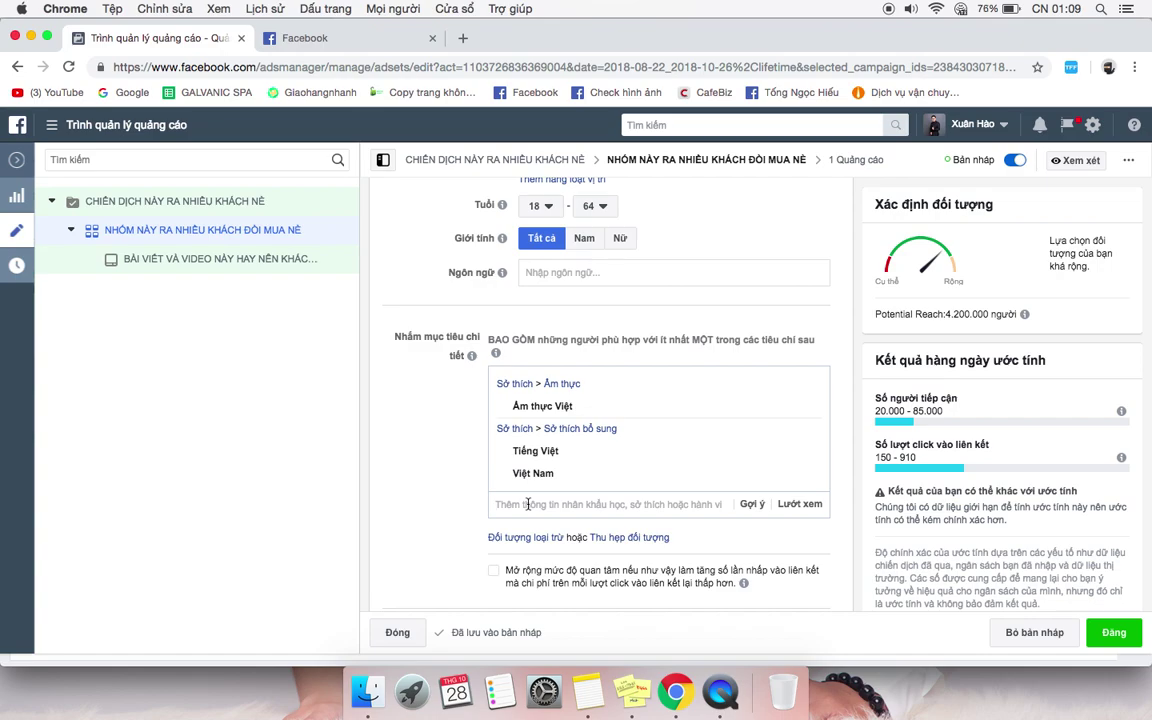
{"action": "type", "text": "bolero"}
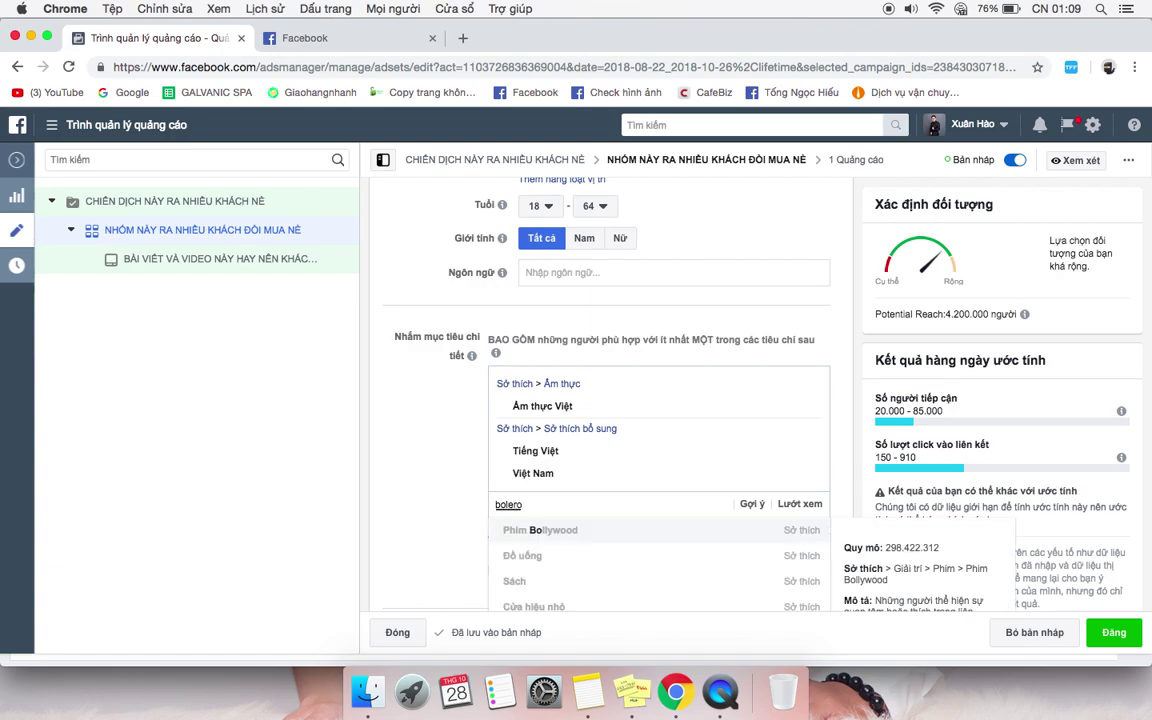
{"action": "left_click", "coordinate": [522, 534]}
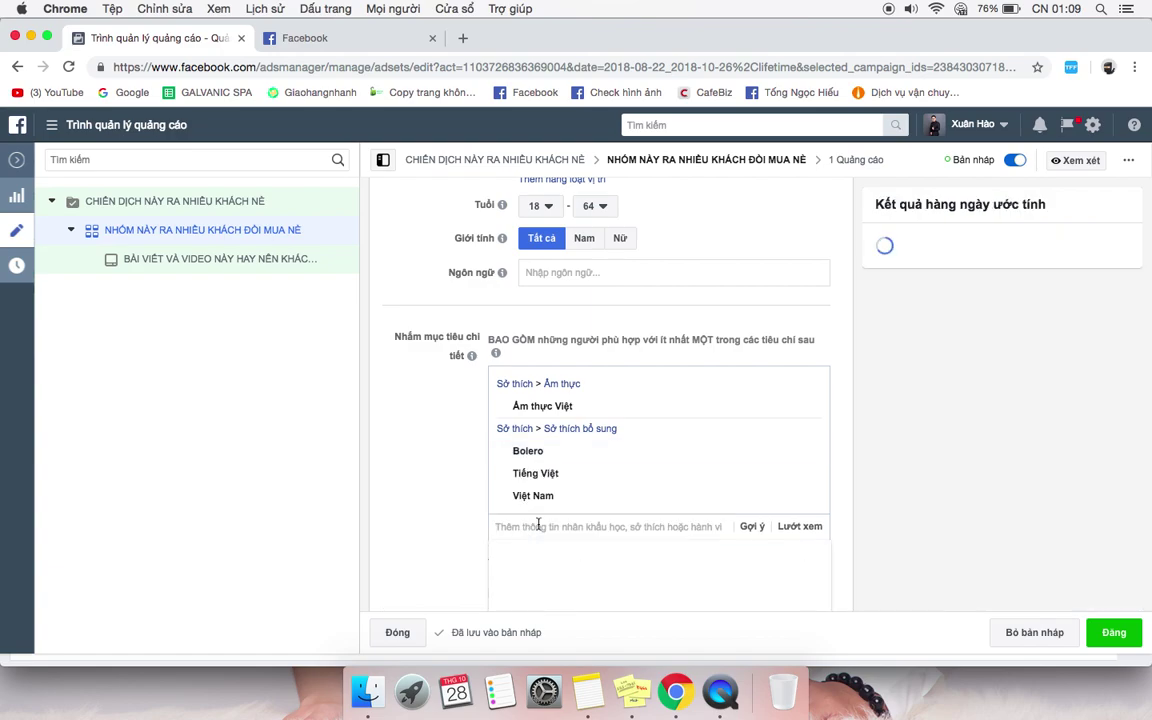
{"action": "type", "text": "áo dài"}
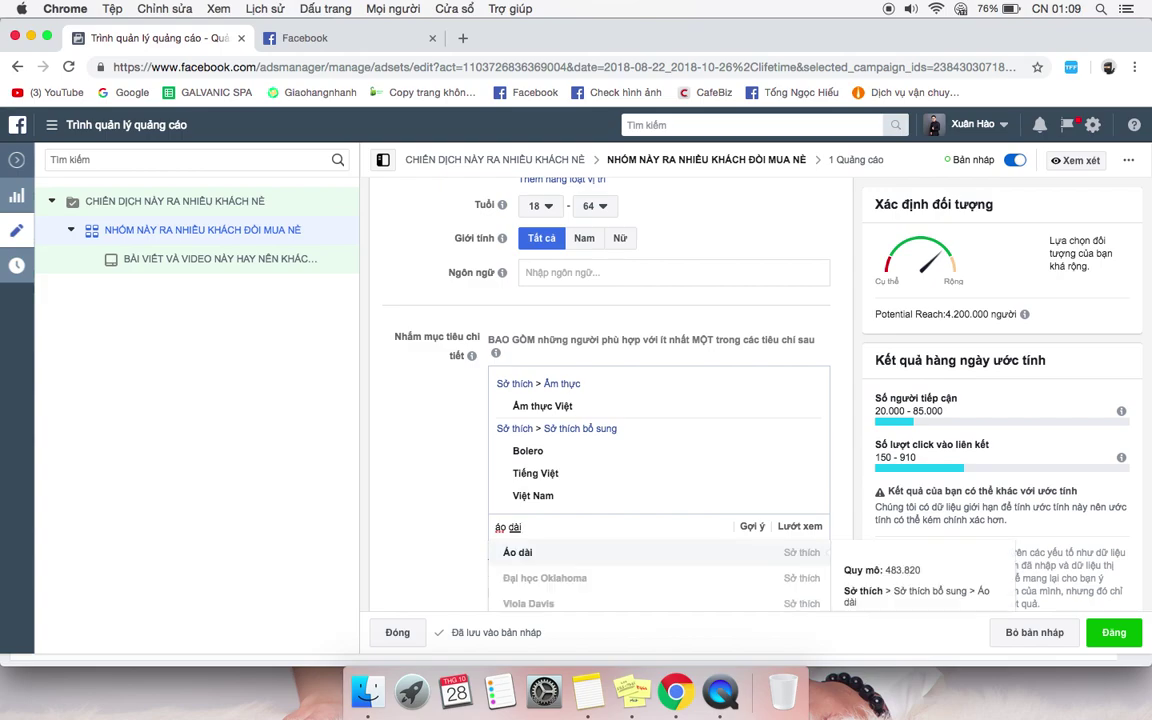
{"action": "left_click", "coordinate": [522, 548]}
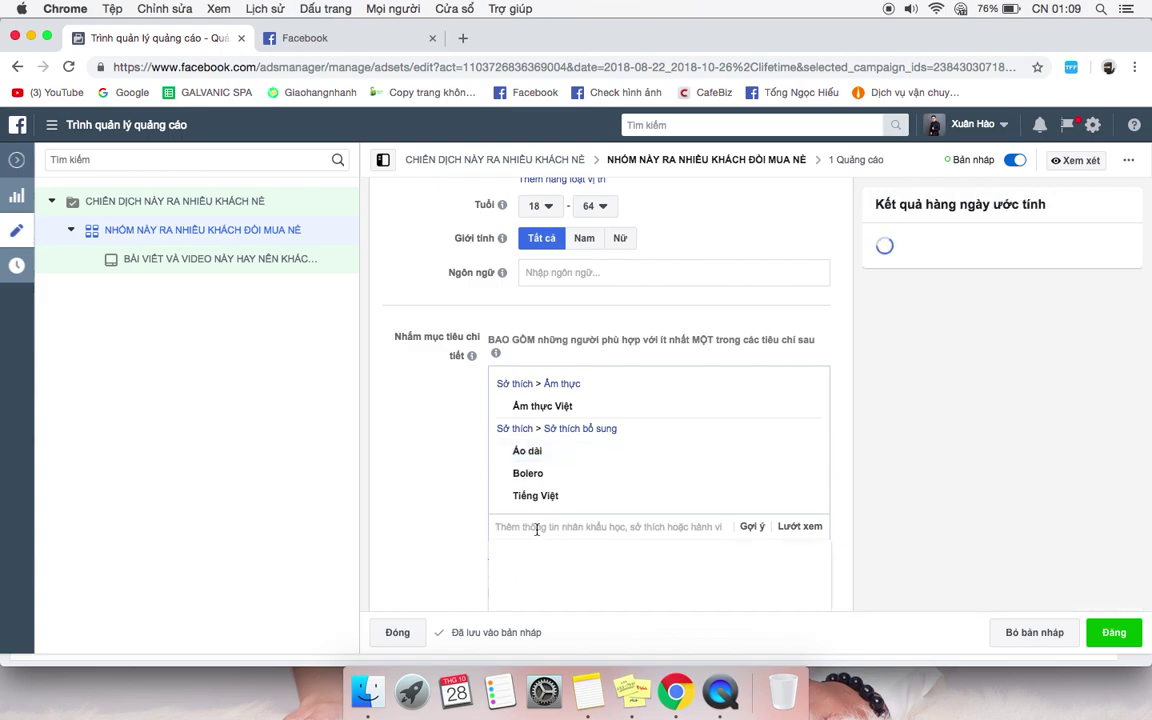
{"action": "type", "text": "pho"}
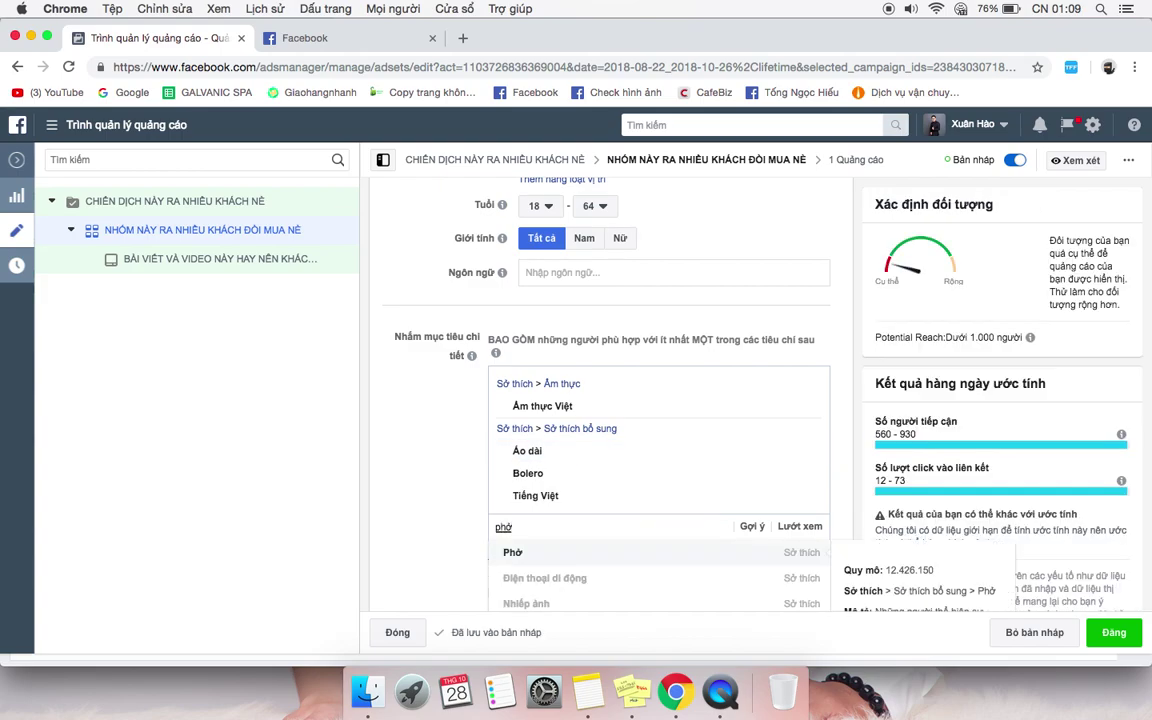
{"action": "left_click", "coordinate": [537, 556]}
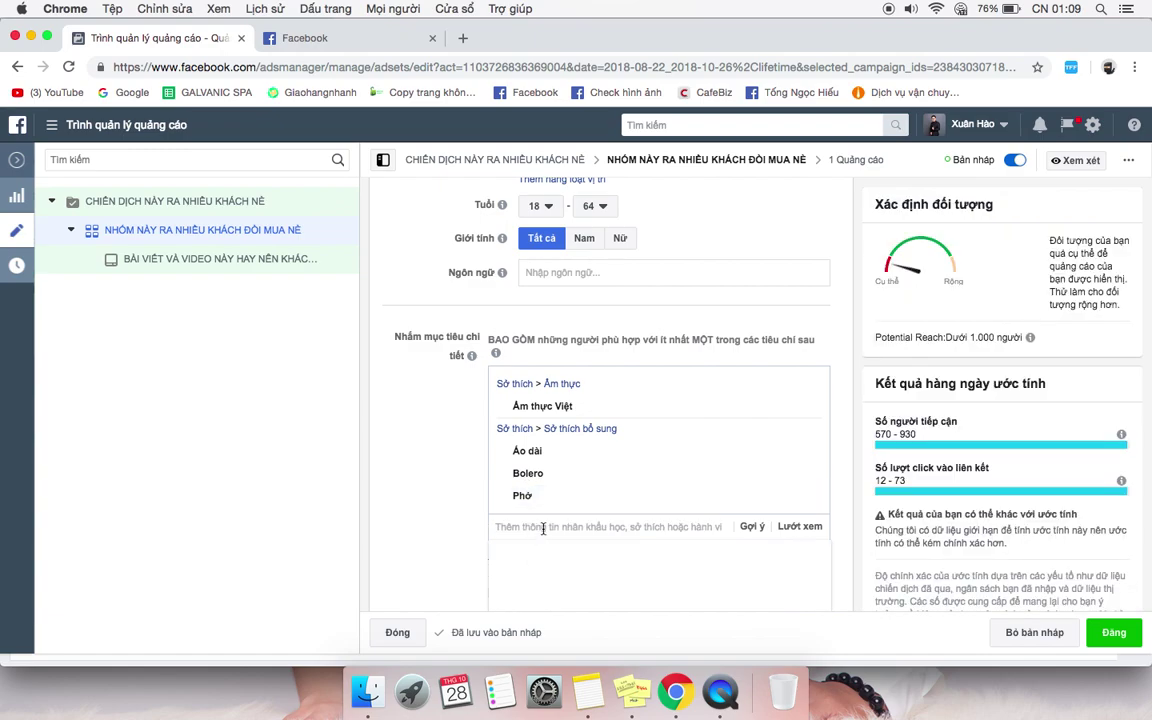
Add the entertainers MC Trấn Thành and Trường Giang as interests in the detailed targeting
{"action": "type", "text": "trấn thành"}
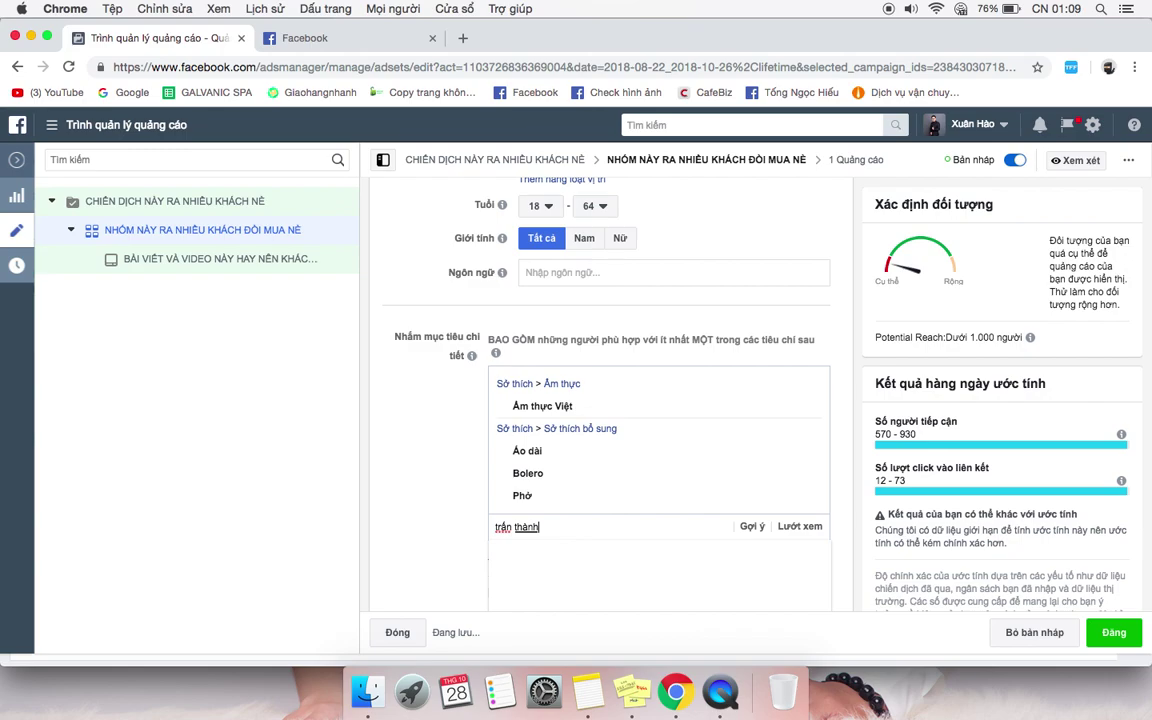
{"action": "left_click", "coordinate": [537, 553]}
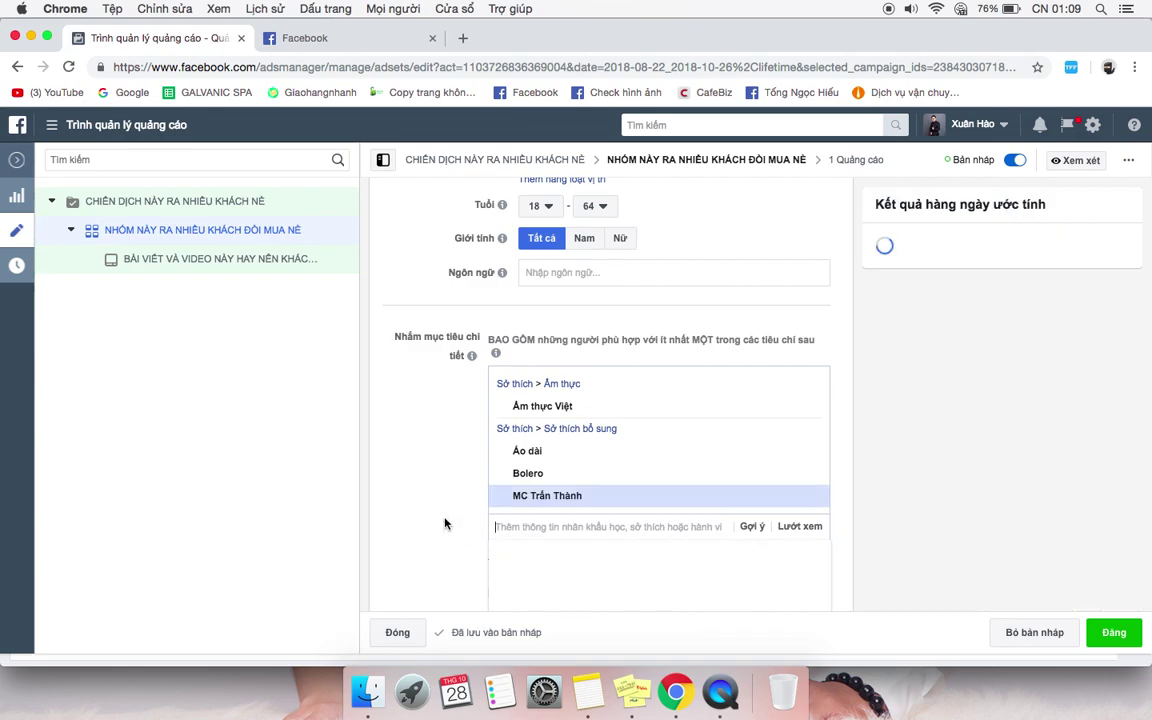
{"action": "scroll", "coordinate": [409, 507], "scroll_direction": "down", "scroll_amount": 2}
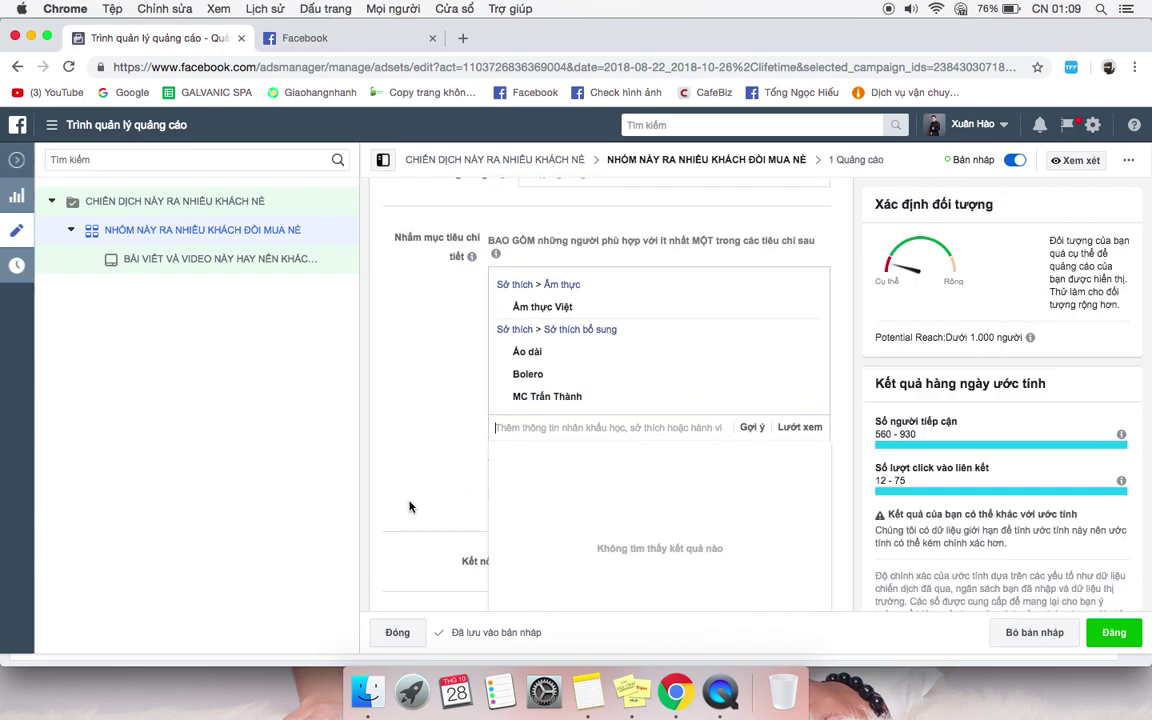
{"action": "type", "text": "trường giang"}
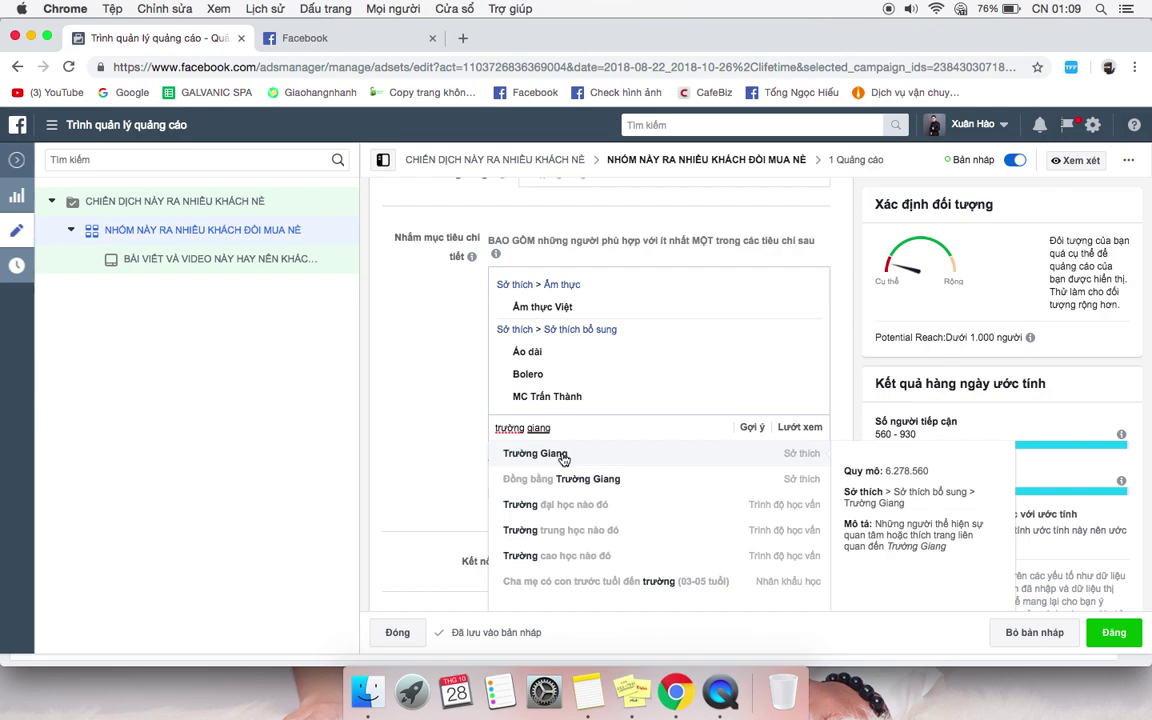
{"action": "left_click", "coordinate": [527, 452]}
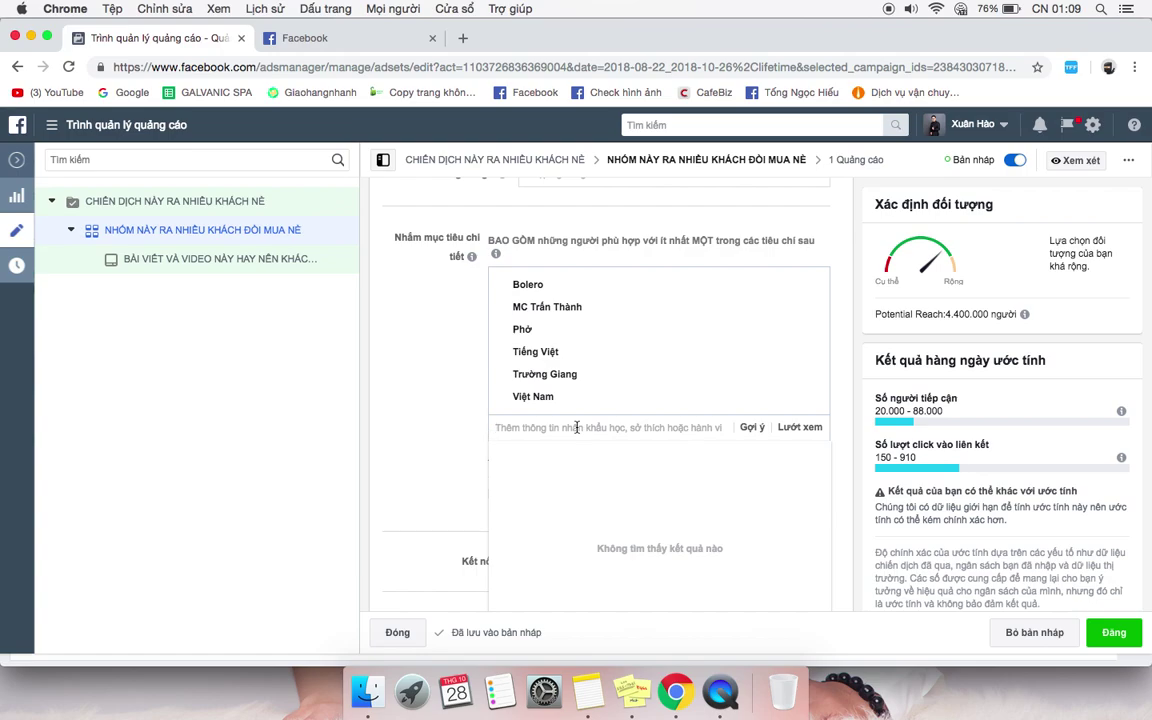
Add the celebrities Bùi Tiến Dũng and Sơn Tùng M-TP as interests in the detailed targeting
{"action": "type", "text": "bui"}
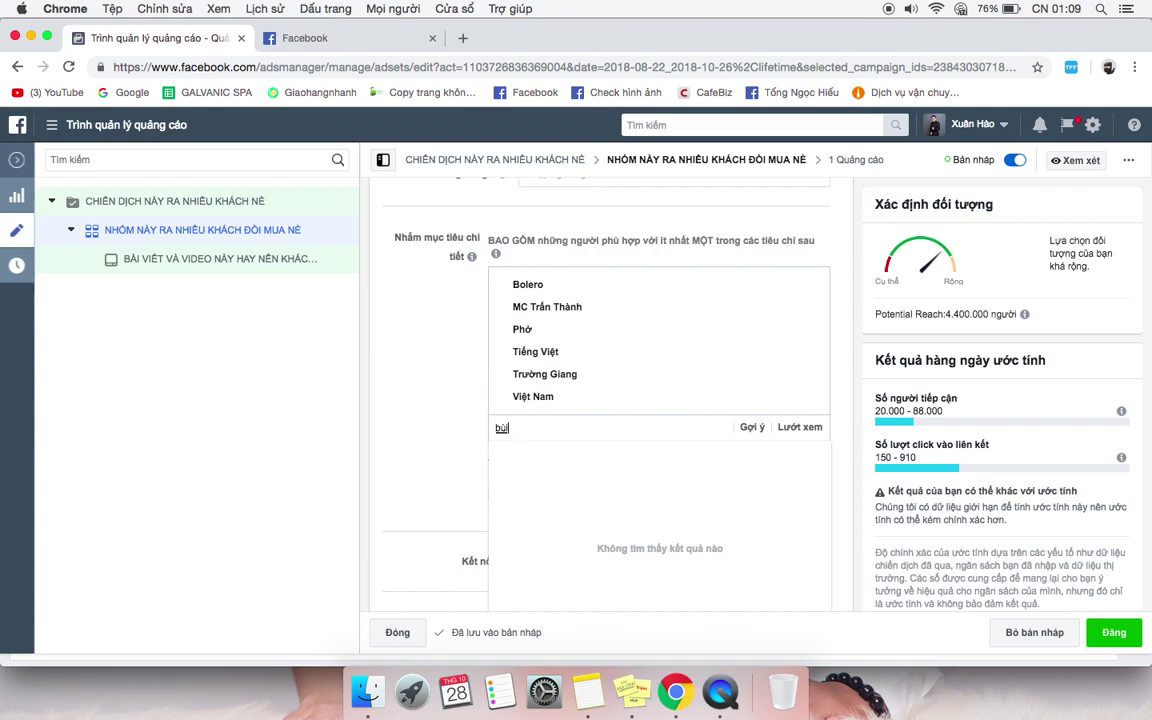
{"action": "type", "text": " tiên dũng"}
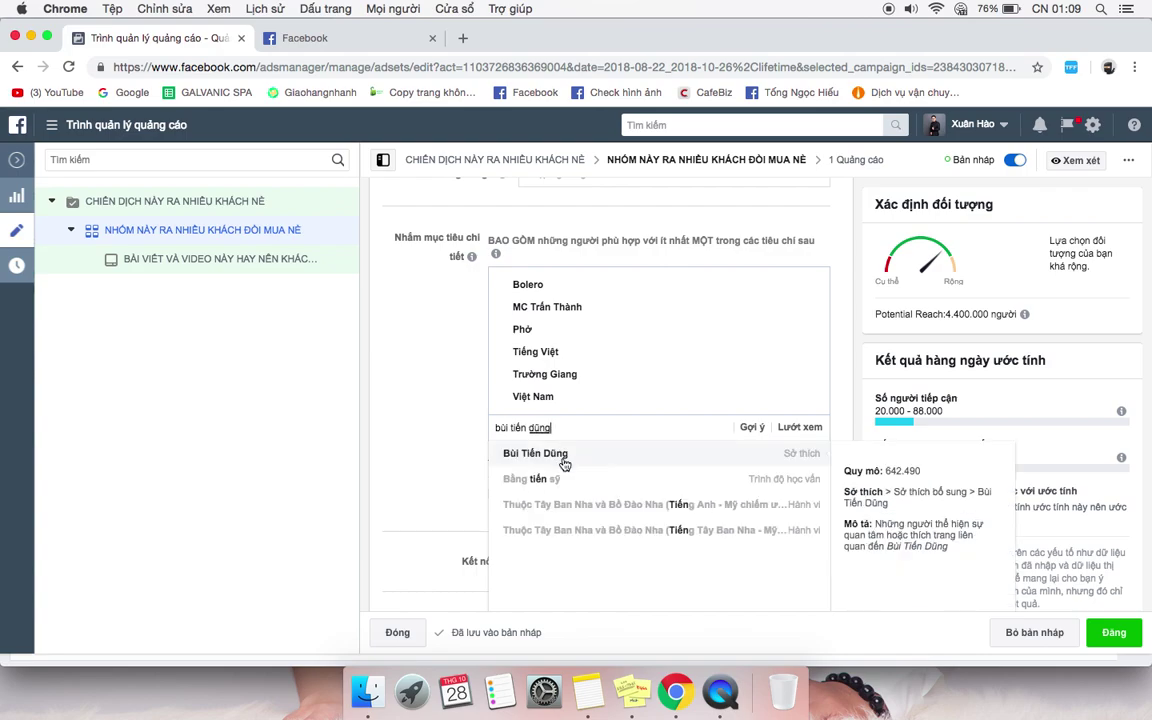
{"action": "left_click", "coordinate": [563, 462]}
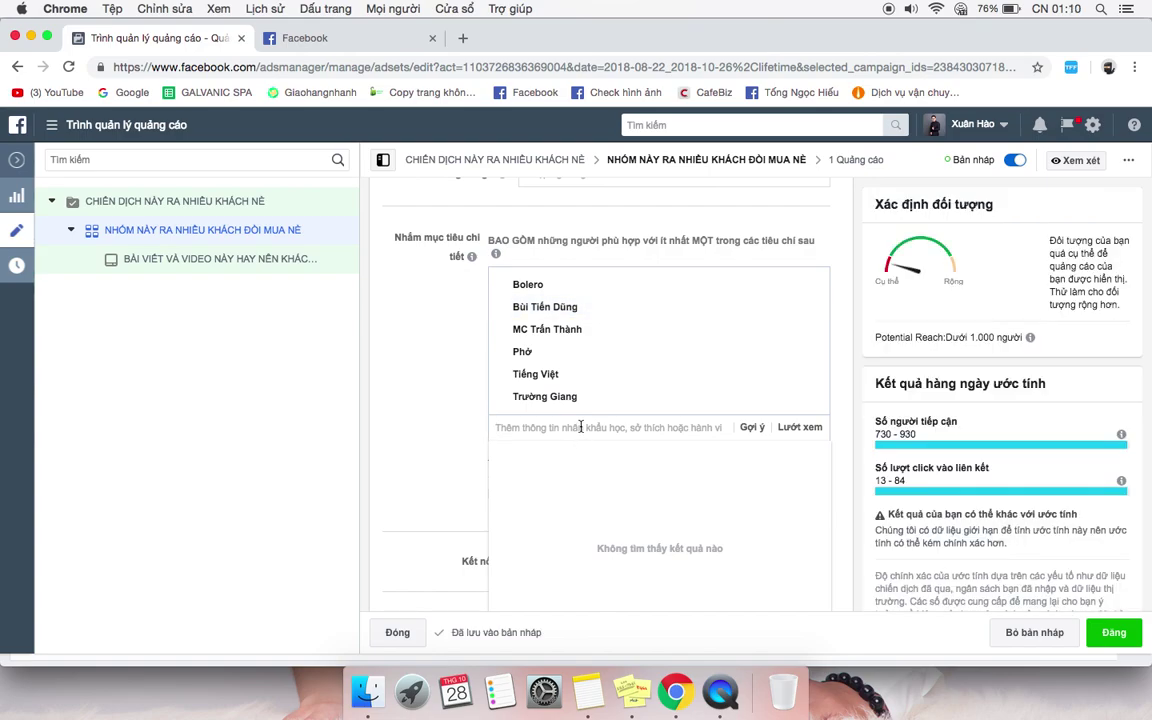
{"action": "type", "text": "sơn "}
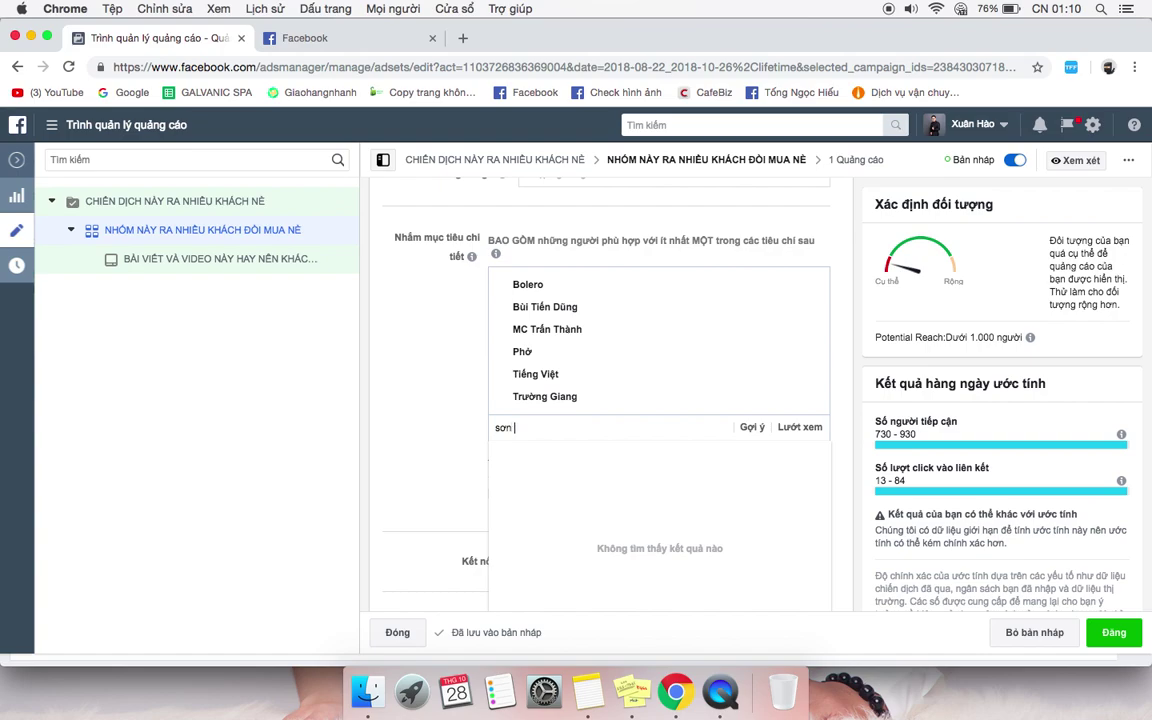
{"action": "type", "text": "tun"}
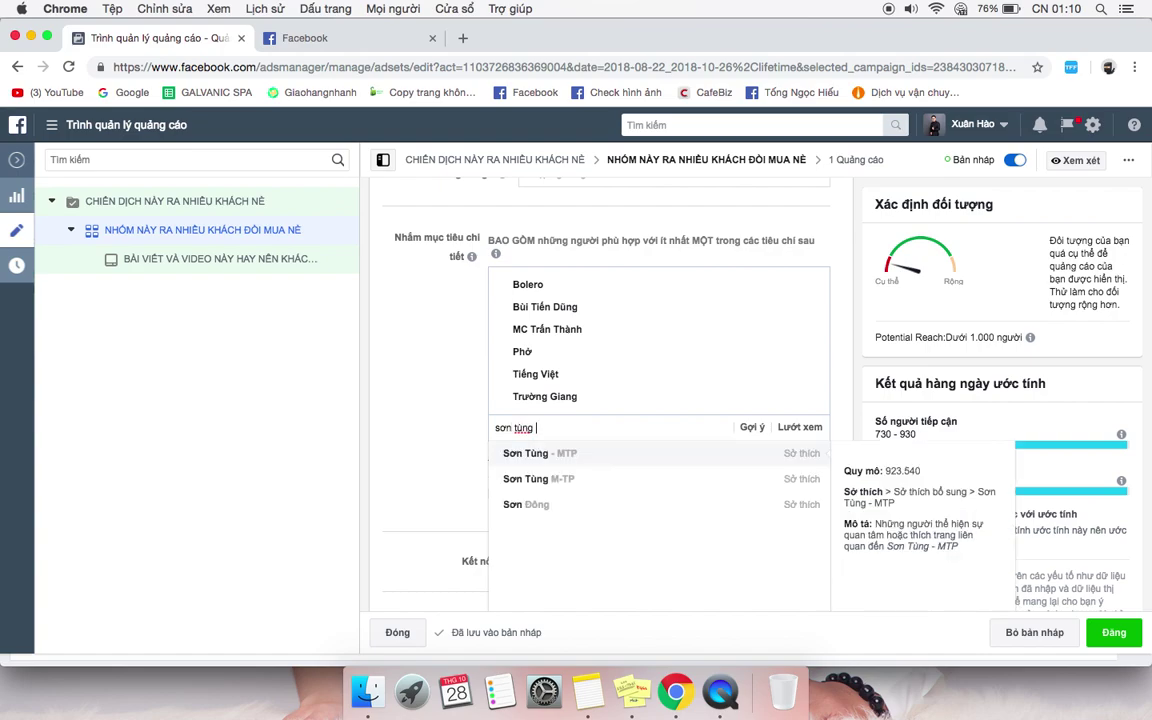
{"action": "type", "text": "g"}
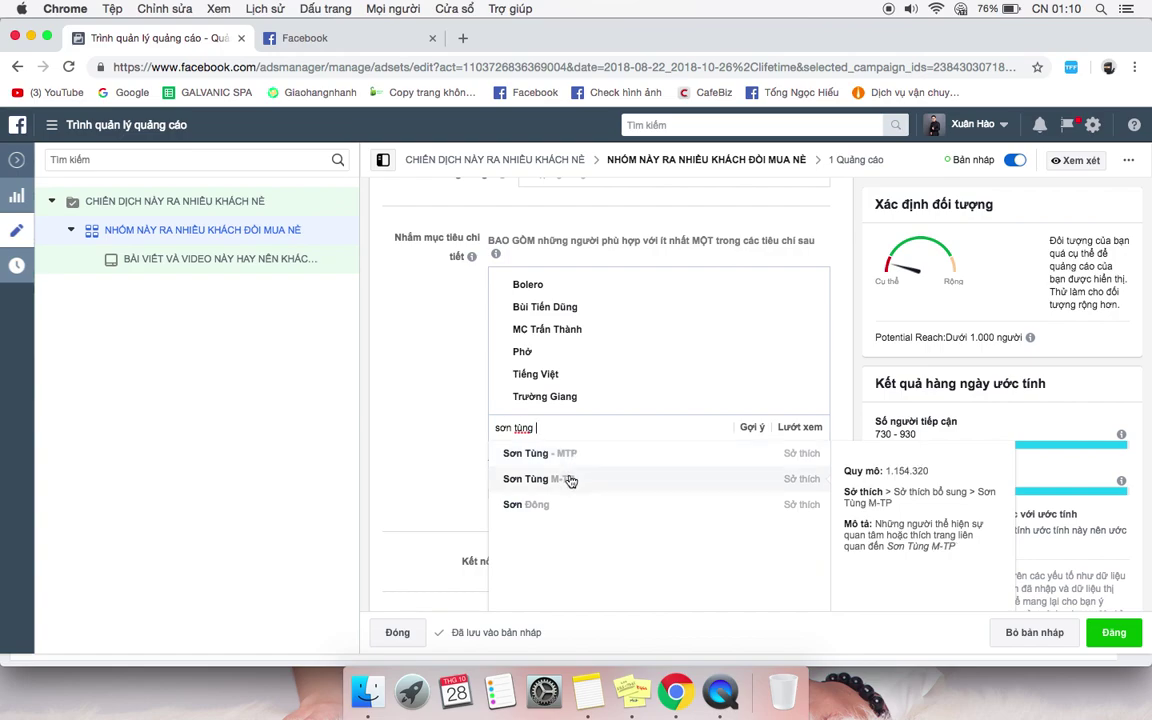
{"action": "left_click", "coordinate": [568, 481]}
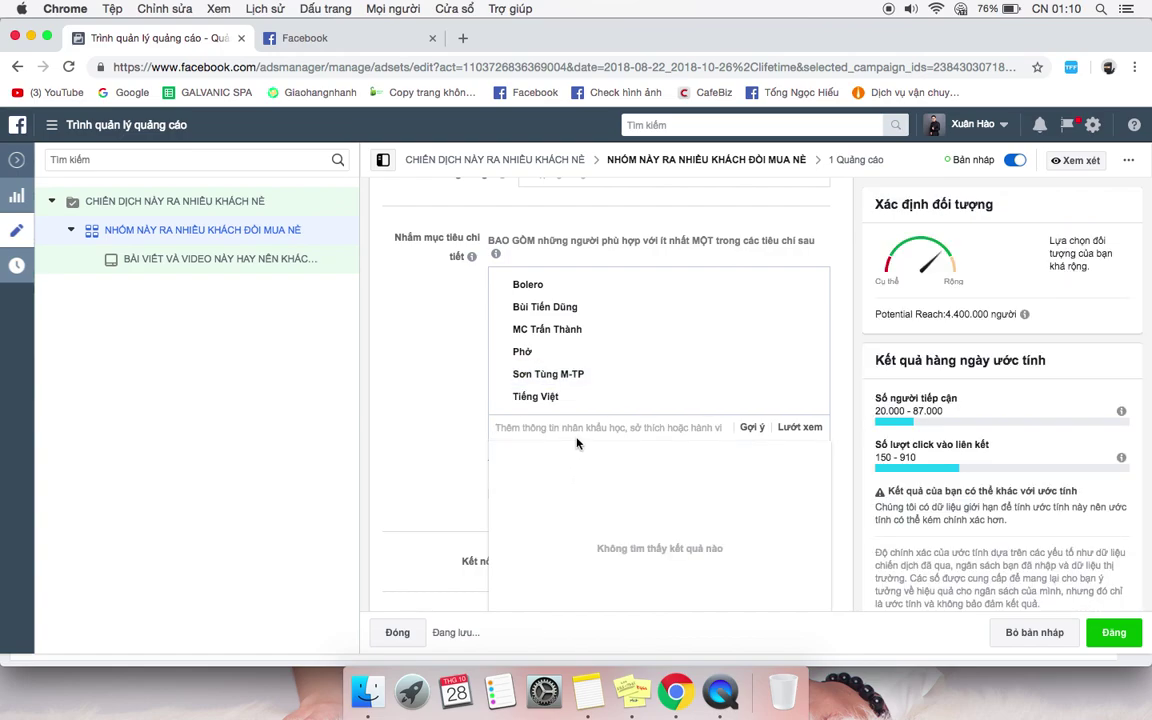
Include the interests Thành phố Hồ Chí Minh and Hồ Chí Minh in the detailed targeting
{"action": "type", "text": "thành"}
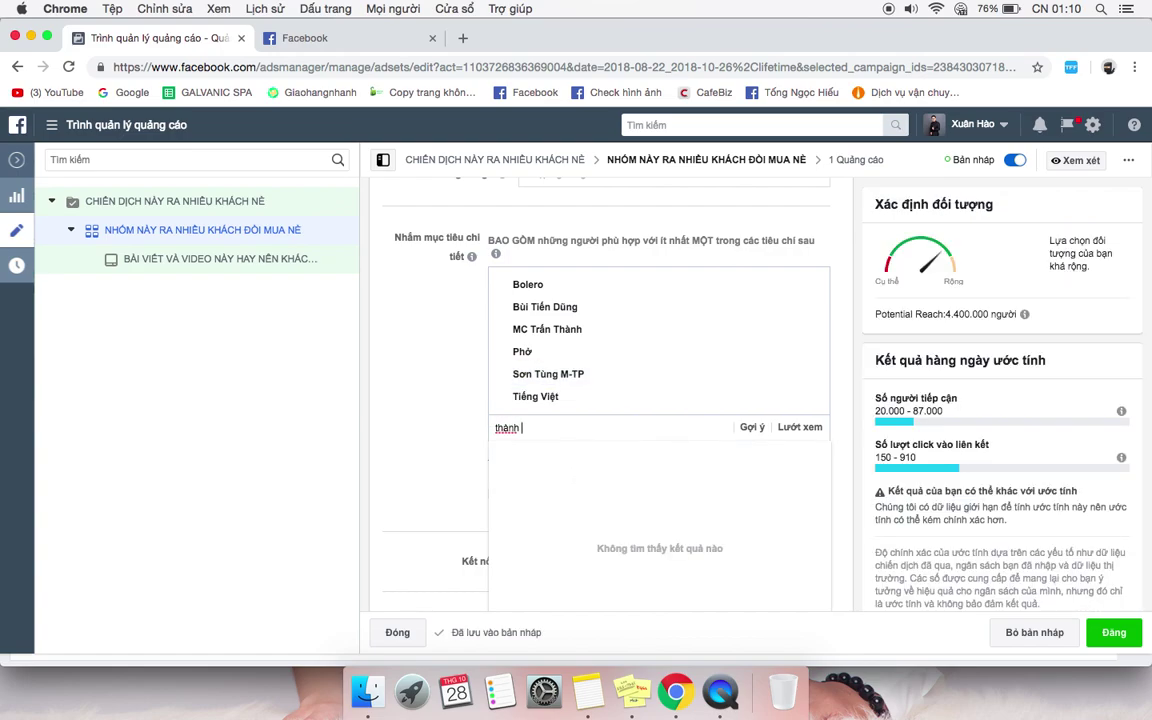
{"action": "type", "text": " phoố hồ"}
{"action": "left_click", "coordinate": [577, 456]}
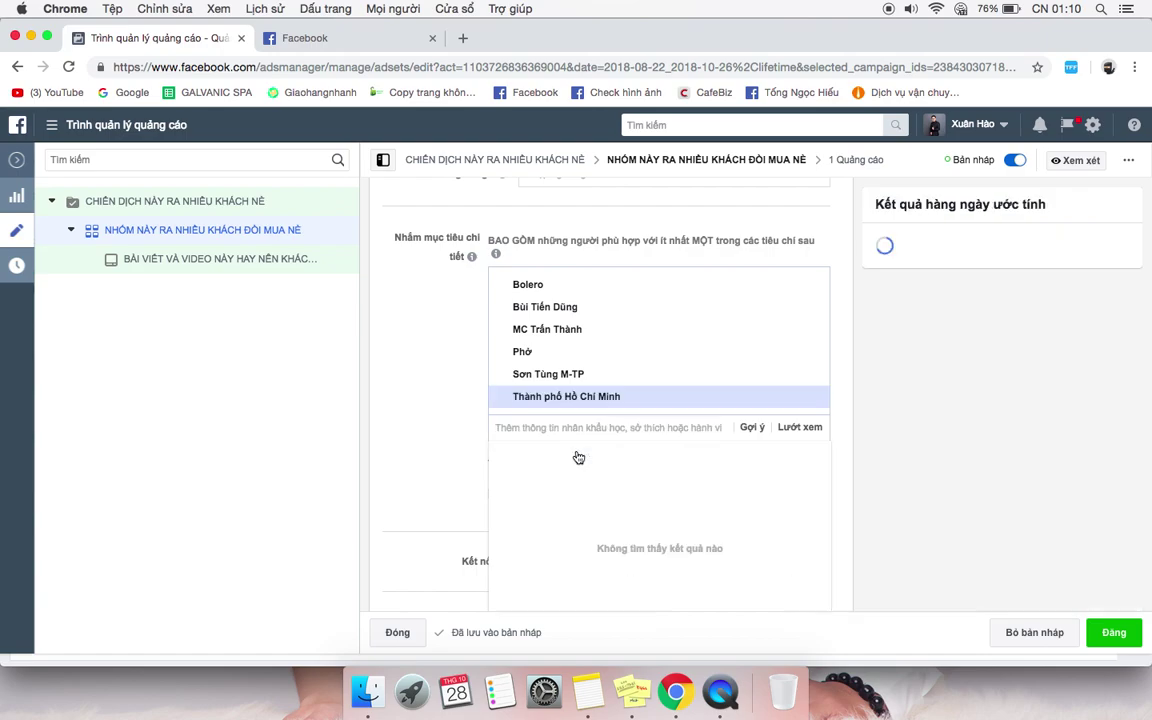
{"action": "type", "text": "hồ chi"}
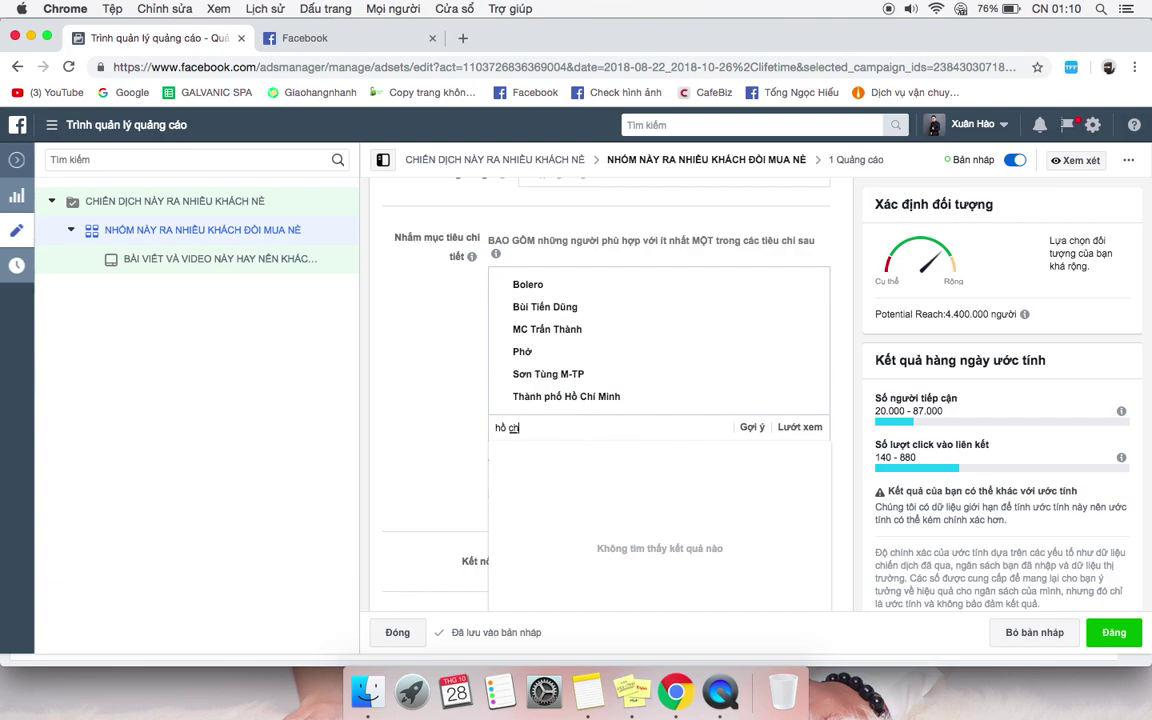
{"action": "type", "text": " minh"}
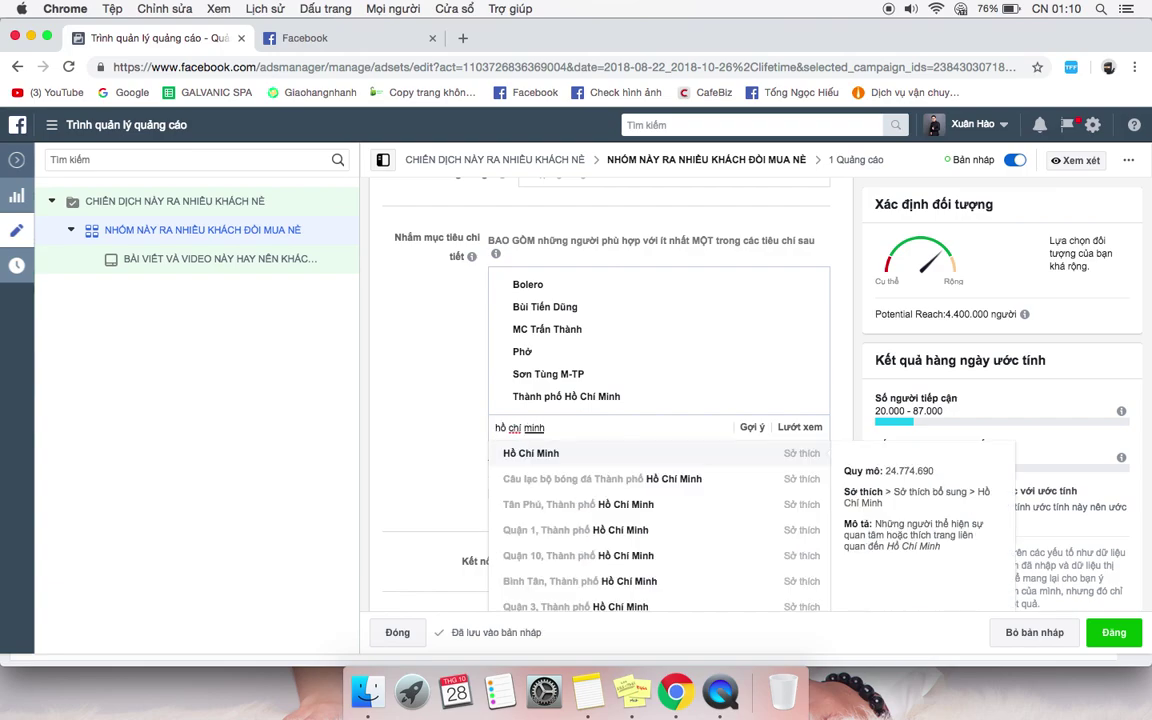
{"action": "left_click", "coordinate": [562, 457]}
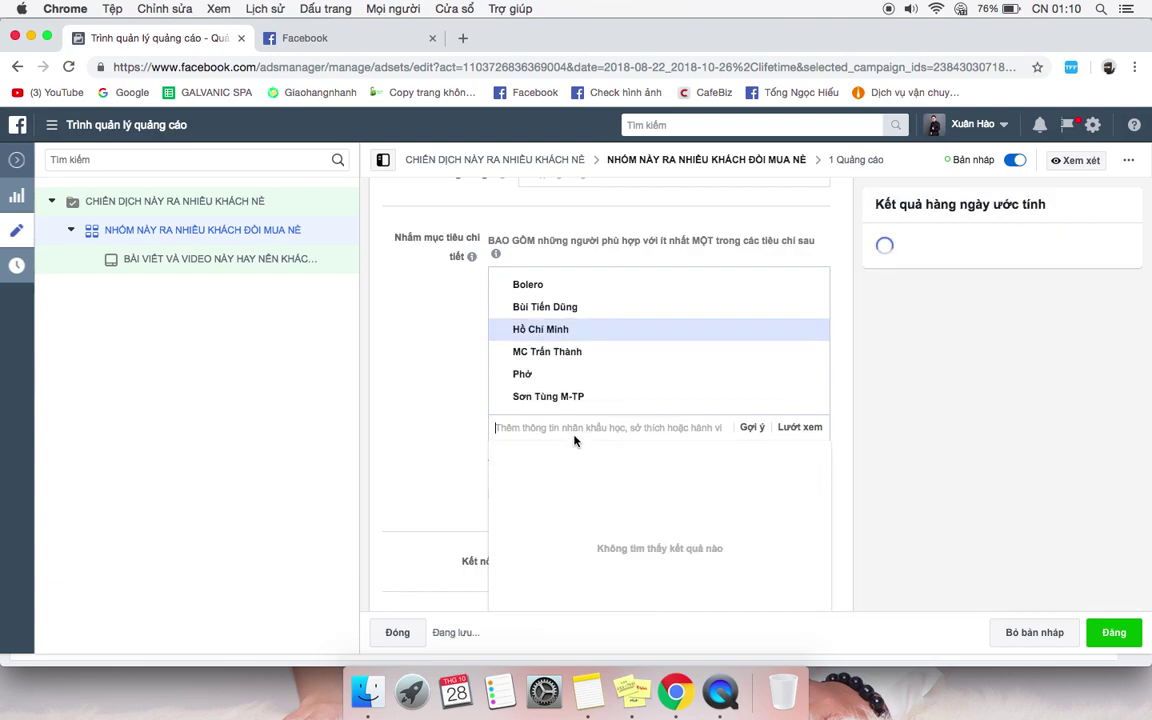
Add the interests Hải Dương (thành phố) and Hải Phòng to the audience's detailed targeting
{"action": "type", "text": "hải dương"}
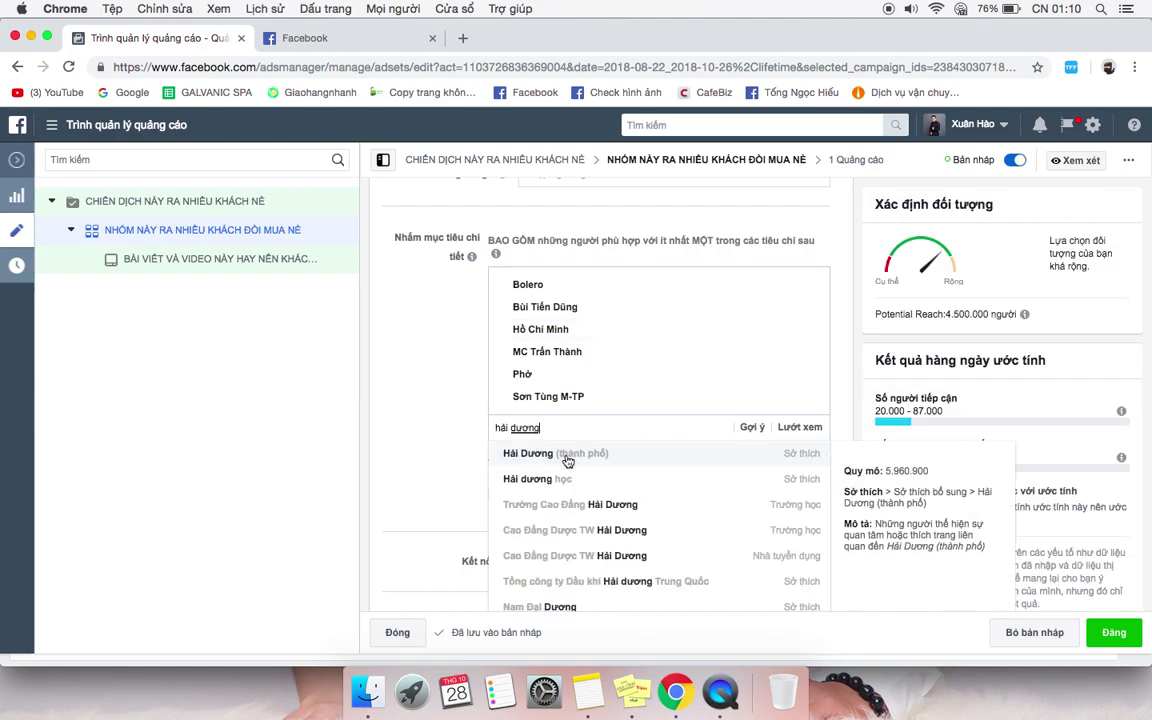
{"action": "left_click", "coordinate": [568, 455]}
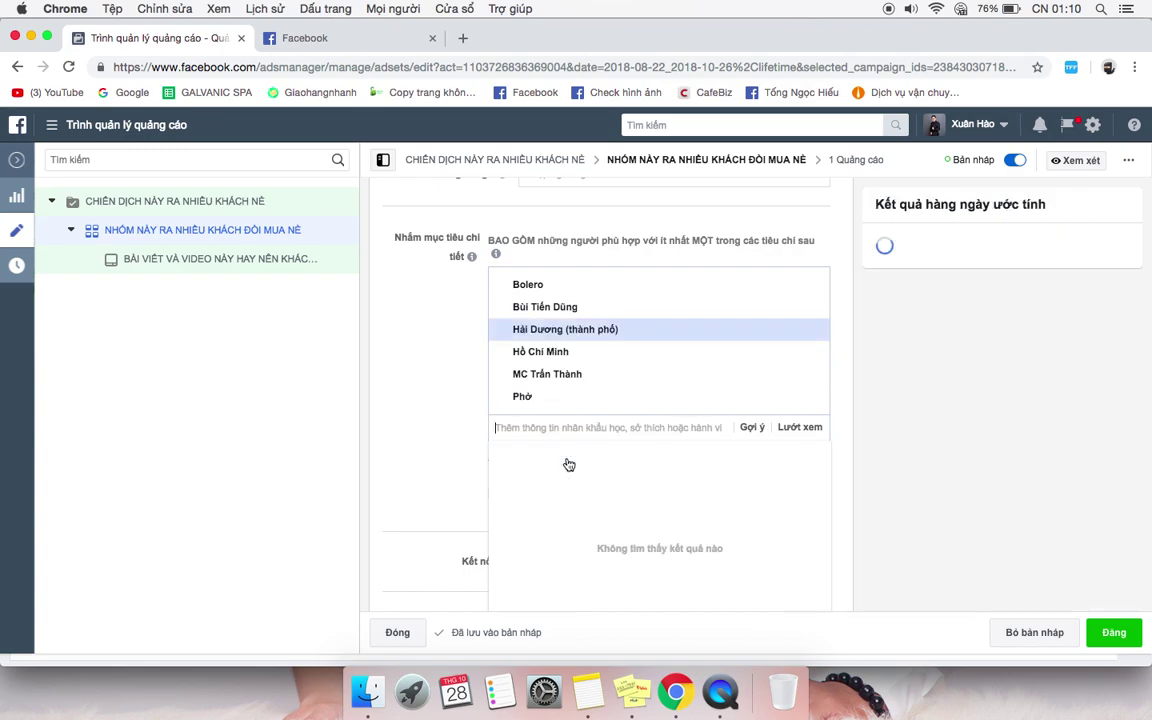
{"action": "type", "text": "ha"}
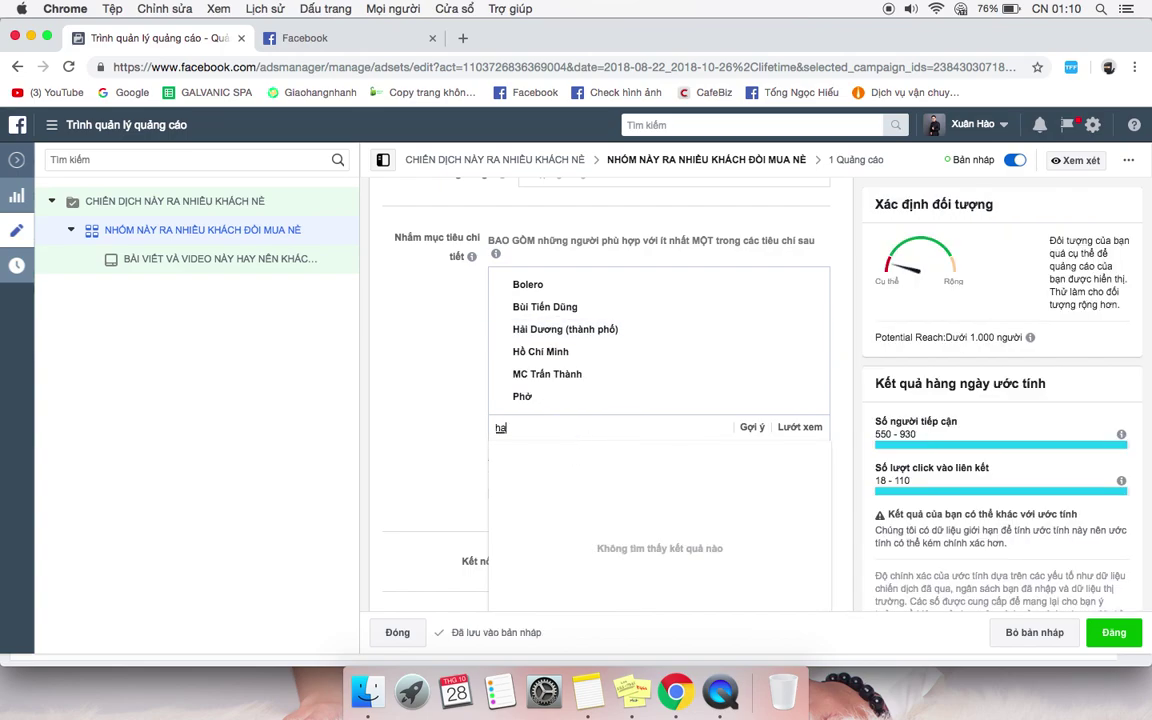
{"action": "type", "text": "i phong"}
{"action": "left_click", "coordinate": [576, 456]}
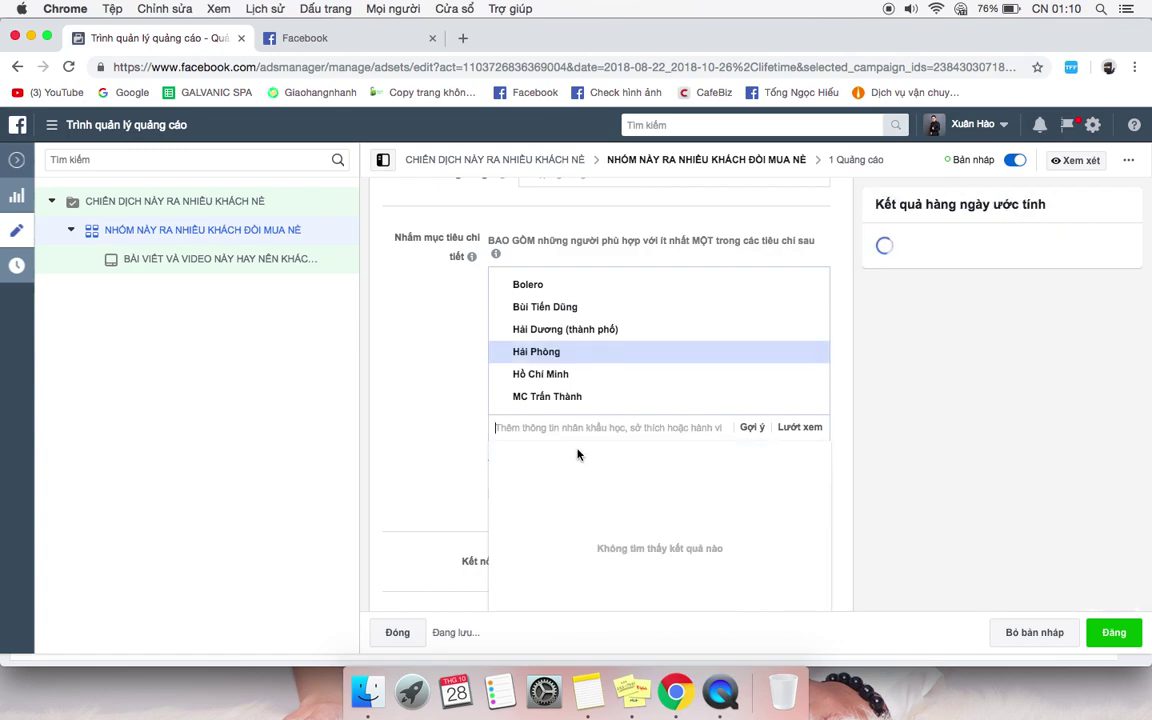
Add the interests Nam Định and Thái Bình (thành phố) to the detailed targeting
{"action": "type", "text": "nam đinh"}
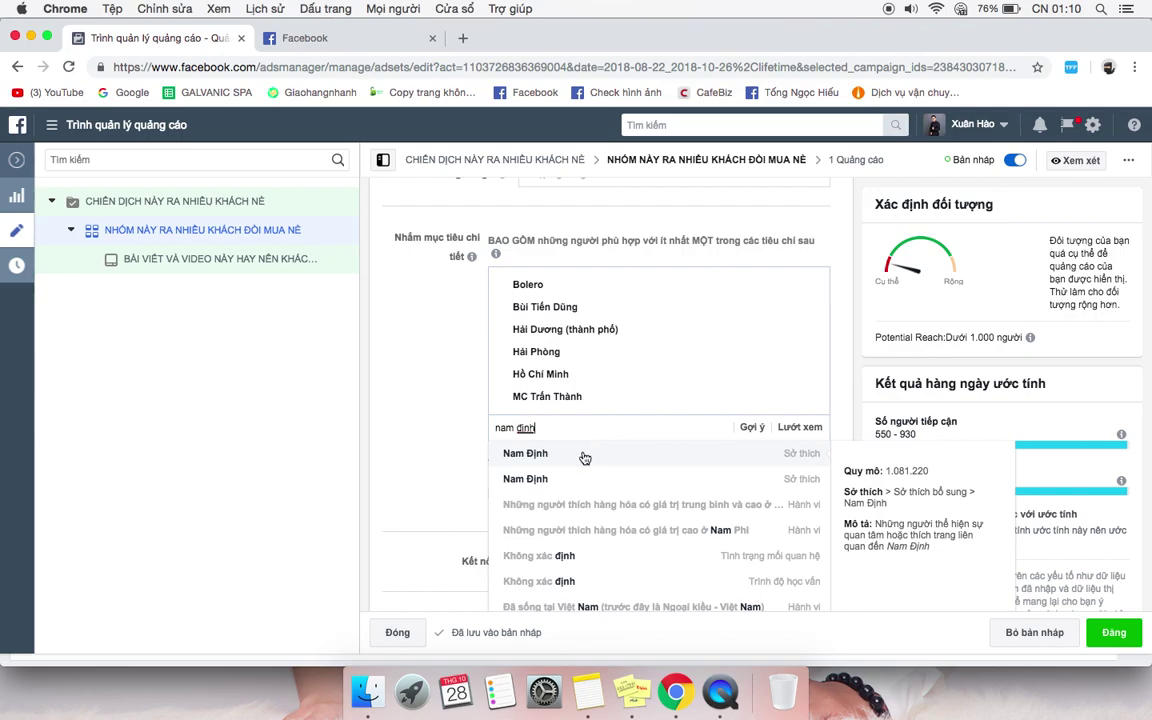
{"action": "left_click", "coordinate": [585, 466]}
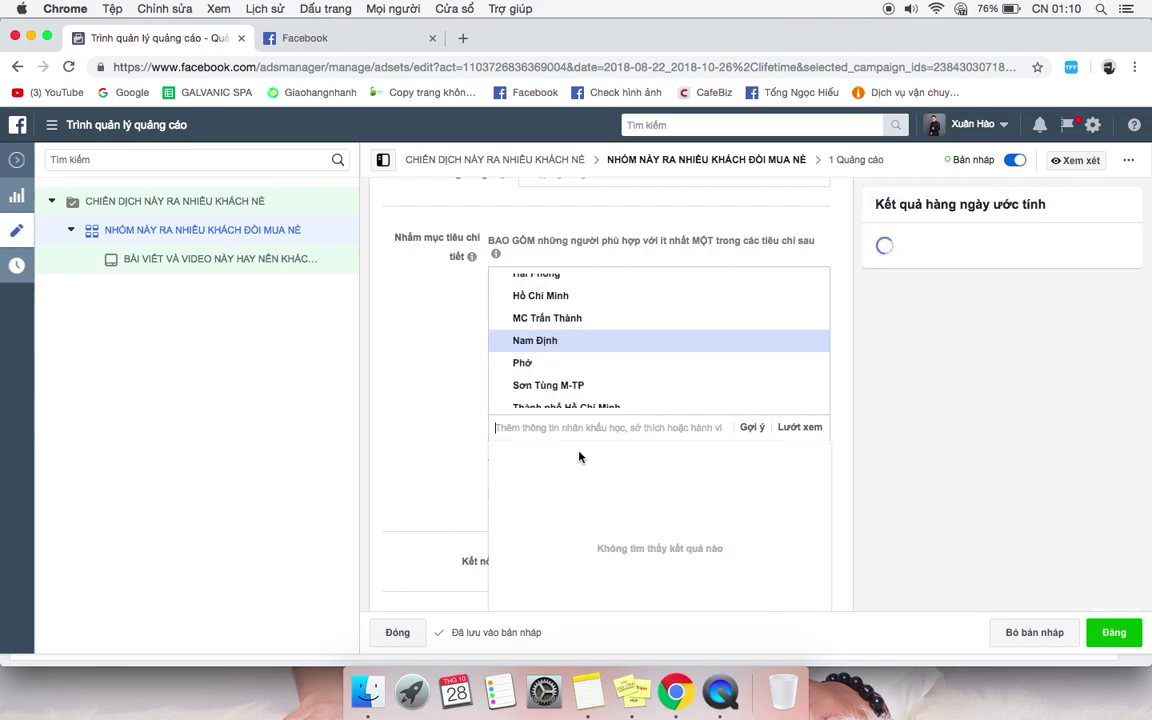
{"action": "type", "text": "thái "}
{"action": "type", "text": "binh"}
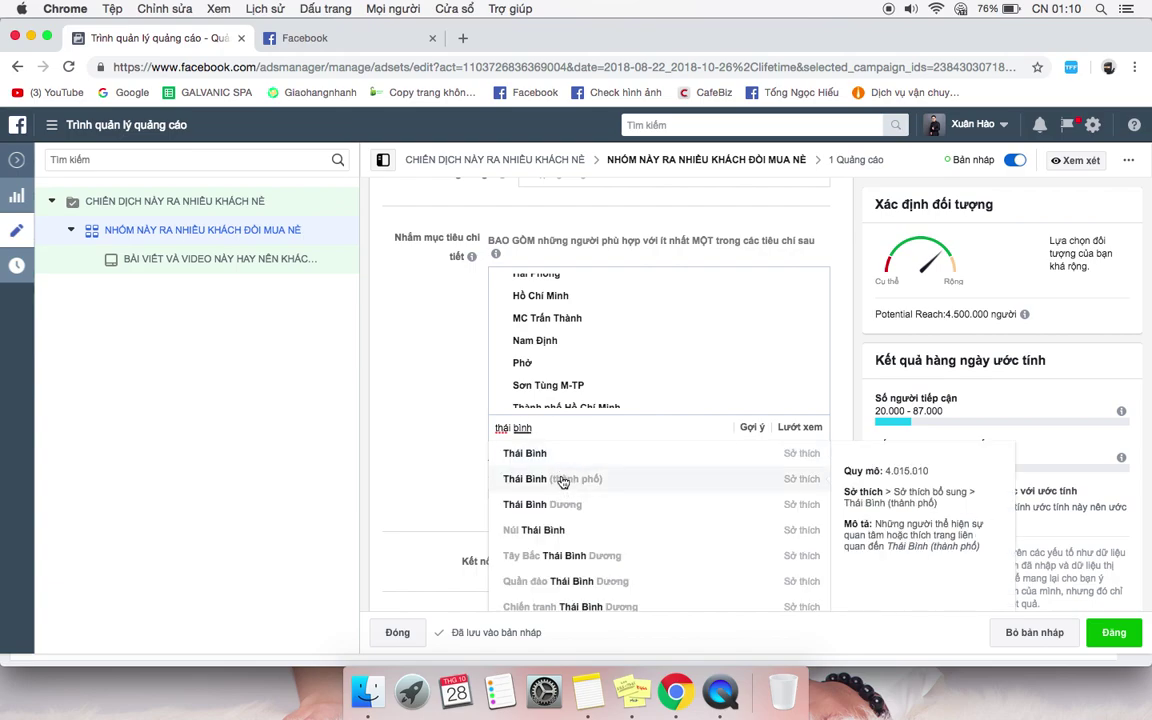
{"action": "left_click", "coordinate": [563, 481]}
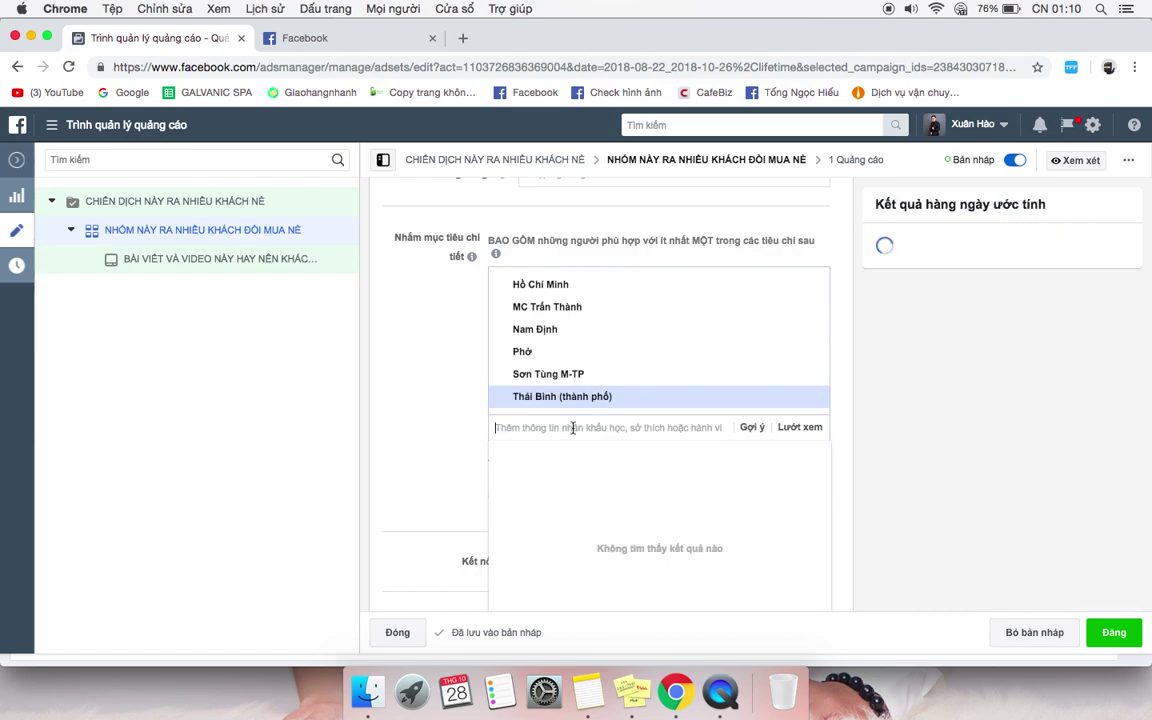
Add the interests Bắc Giang and Bắc Ninh (thành phố) to the detailed targeting
{"action": "type", "text": "bắ"}
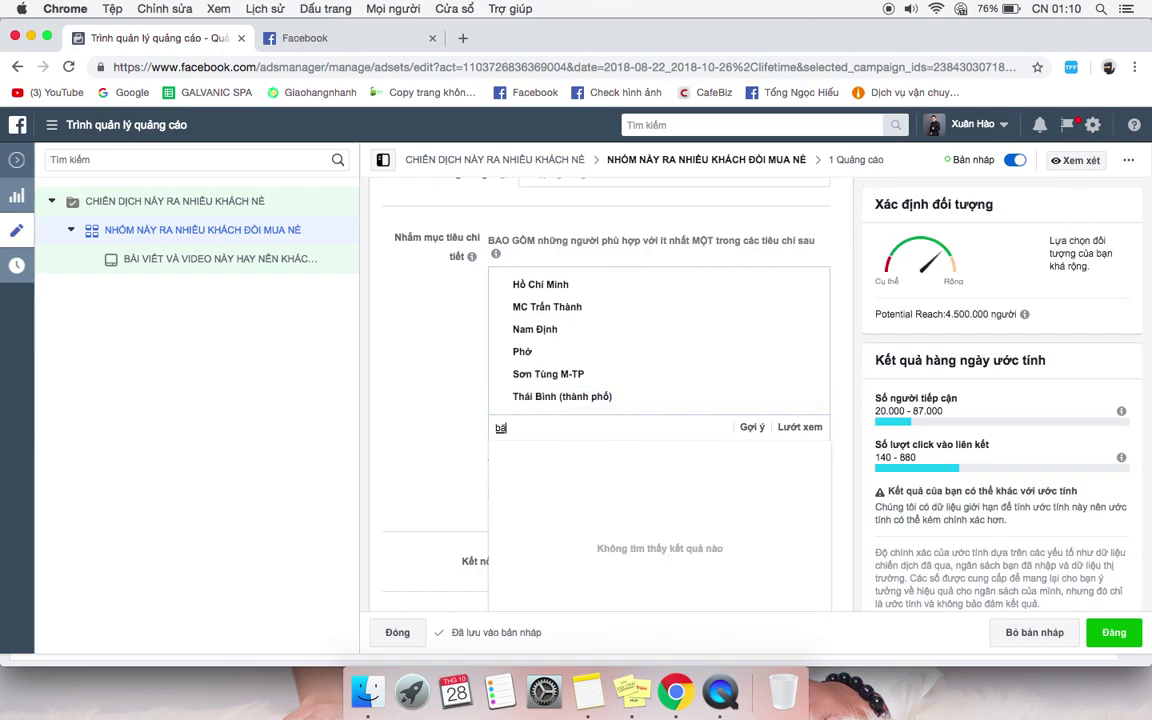
{"action": "type", "text": "c giang"}
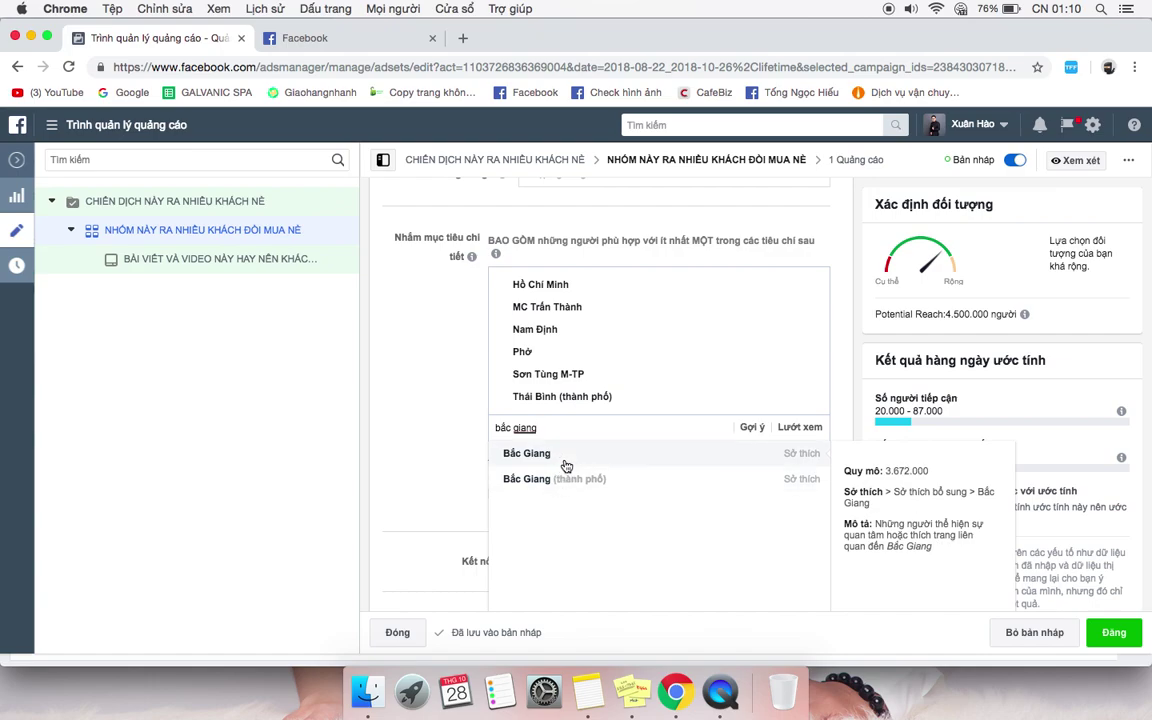
{"action": "left_click", "coordinate": [566, 466]}
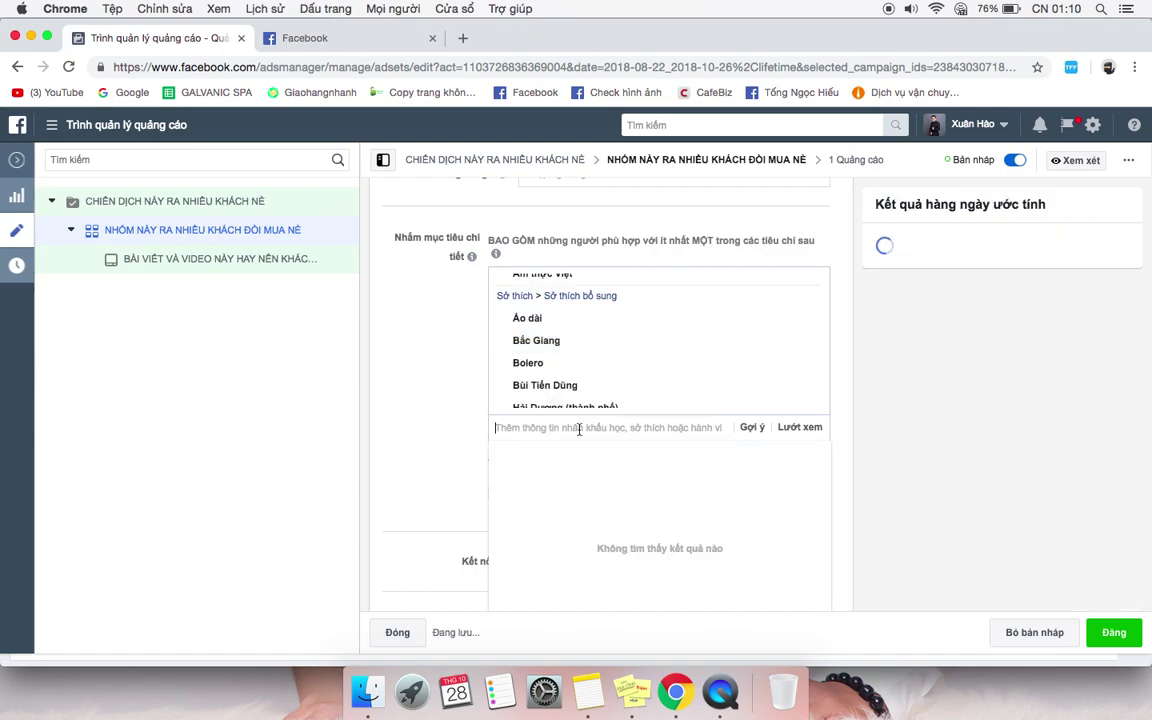
{"action": "type", "text": "bắc ninh"}
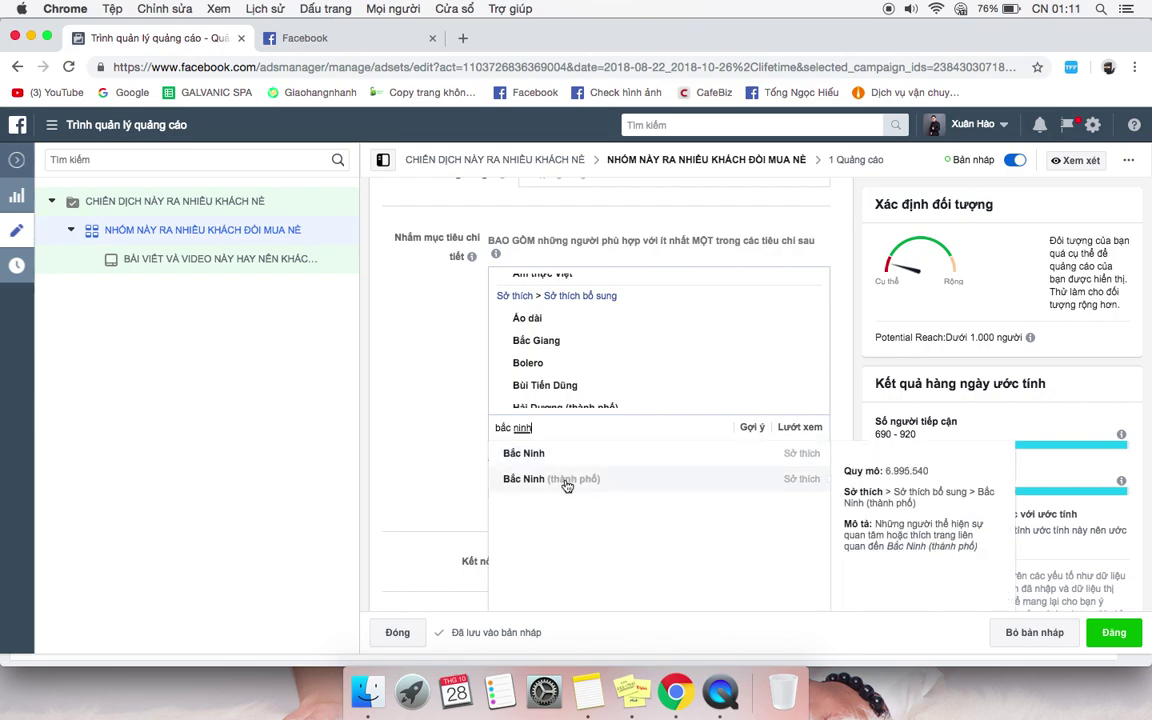
{"action": "left_click", "coordinate": [566, 481]}
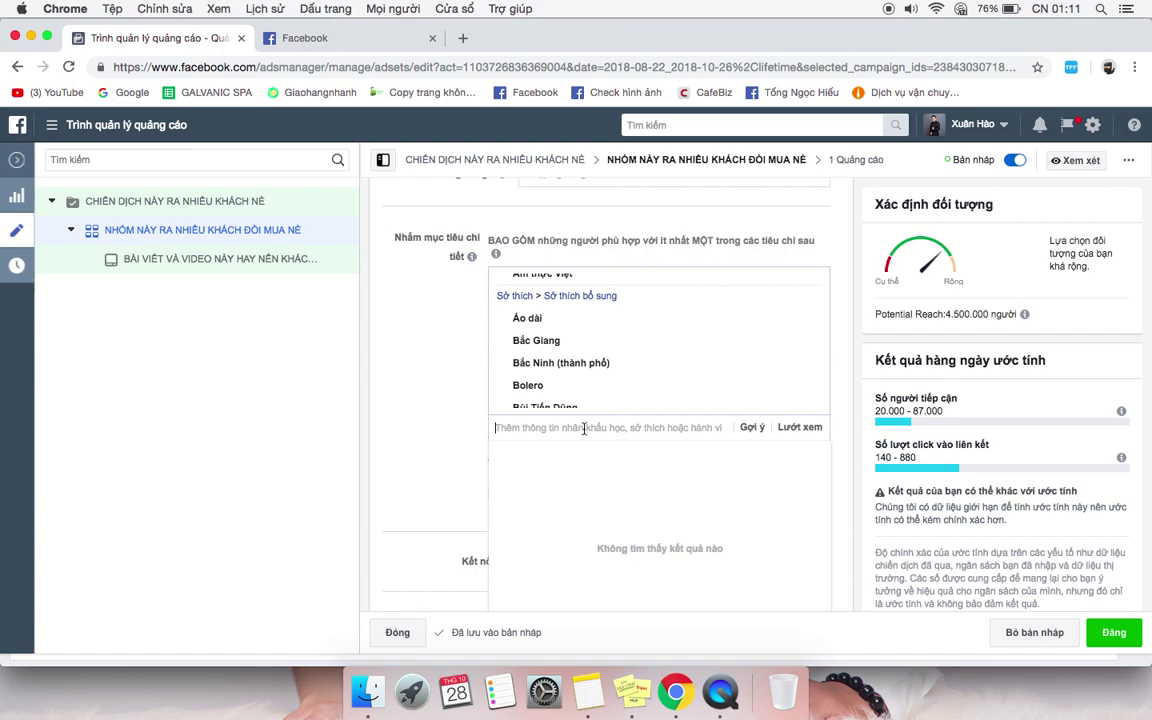
Add the interest Hà Nội and the suggested interest Đà Lạt to the detailed targeting
{"action": "type", "text": "hà nội"}
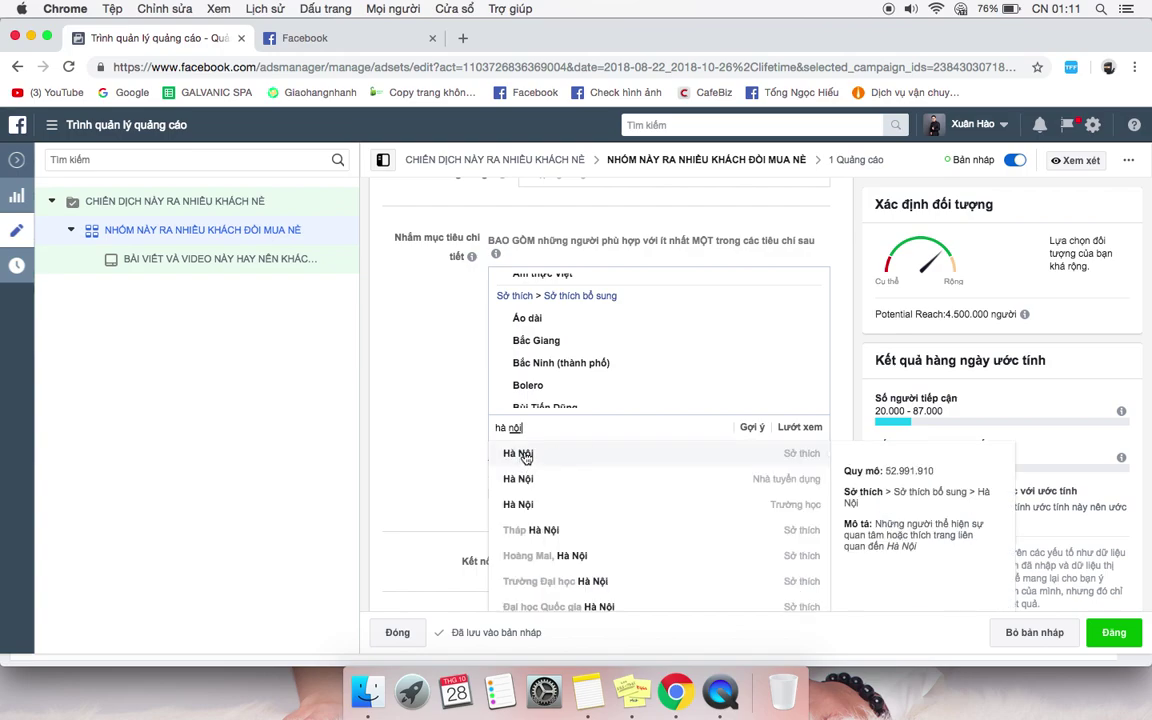
{"action": "left_click", "coordinate": [522, 461]}
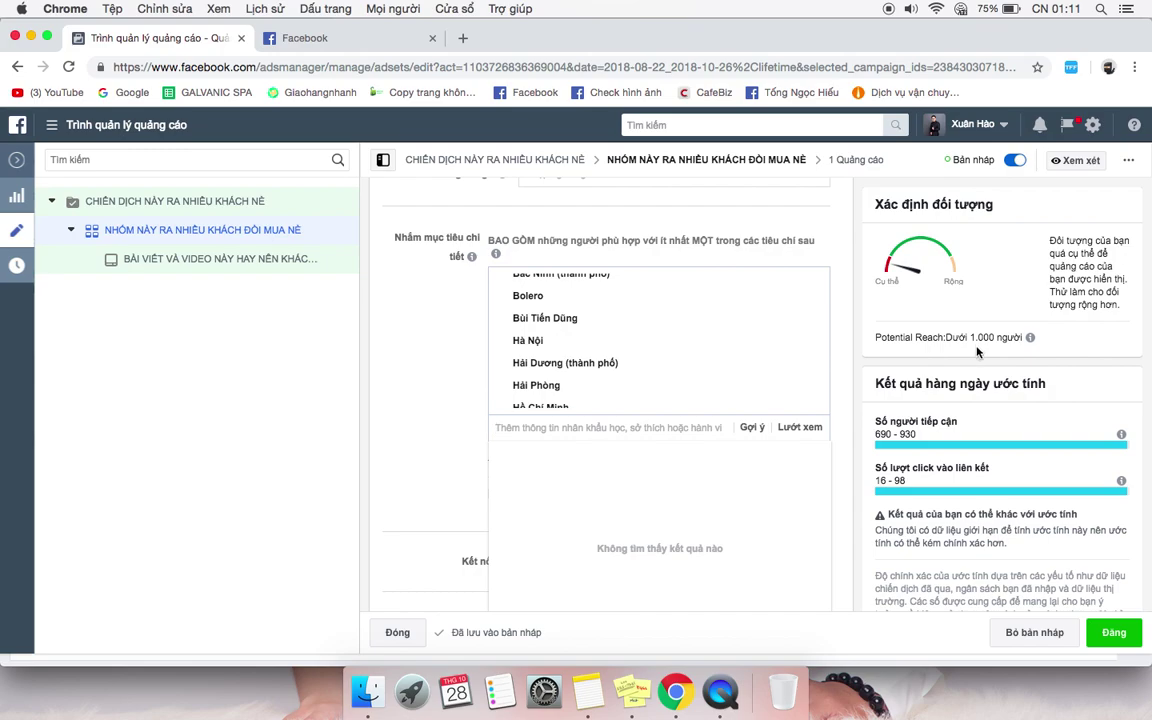
{"action": "left_click", "coordinate": [748, 432]}
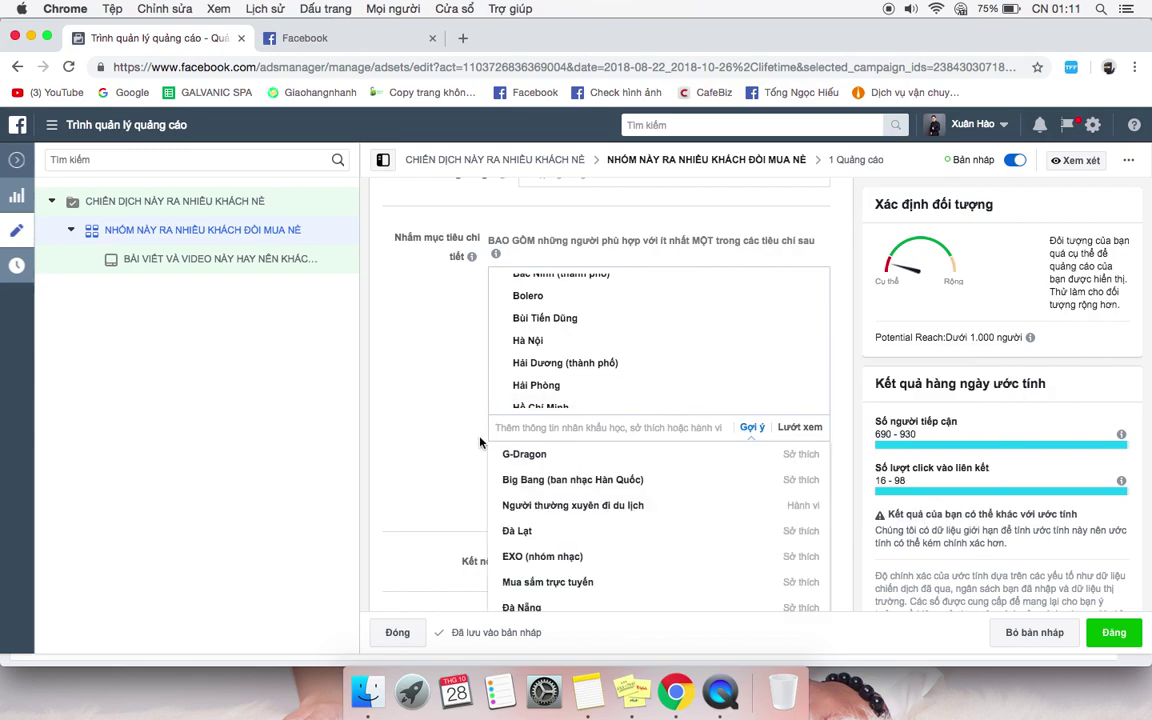
{"action": "left_click", "coordinate": [514, 532]}
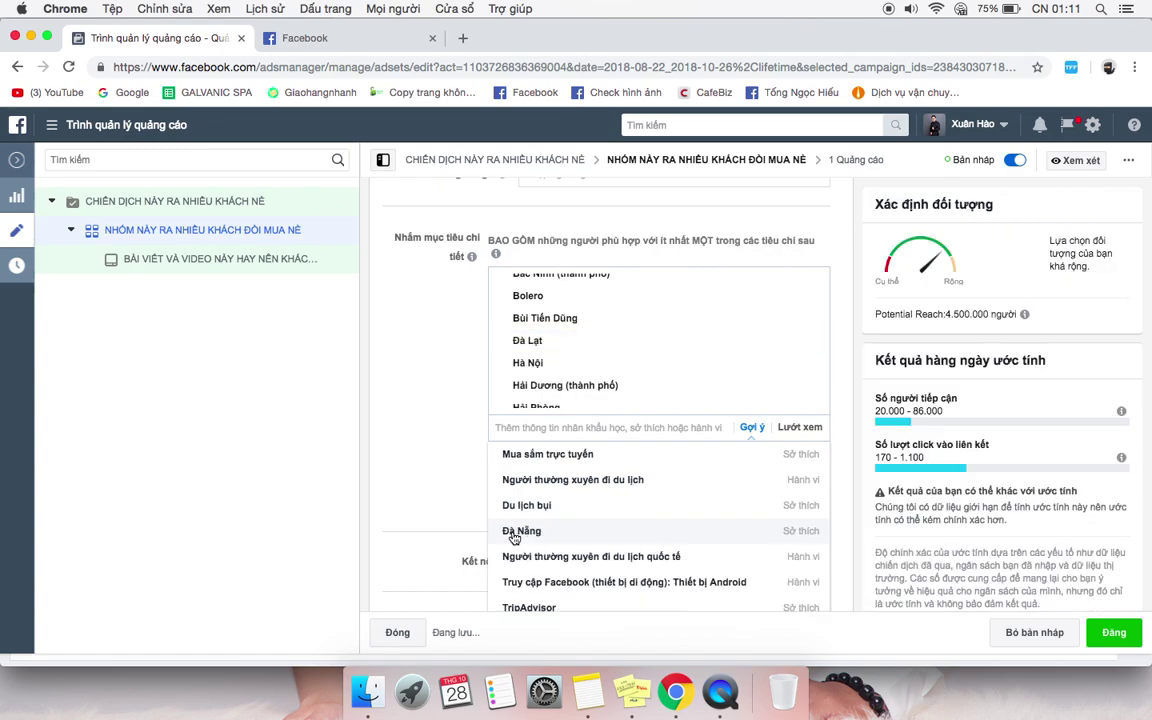
{"action": "left_click", "coordinate": [467, 467]}
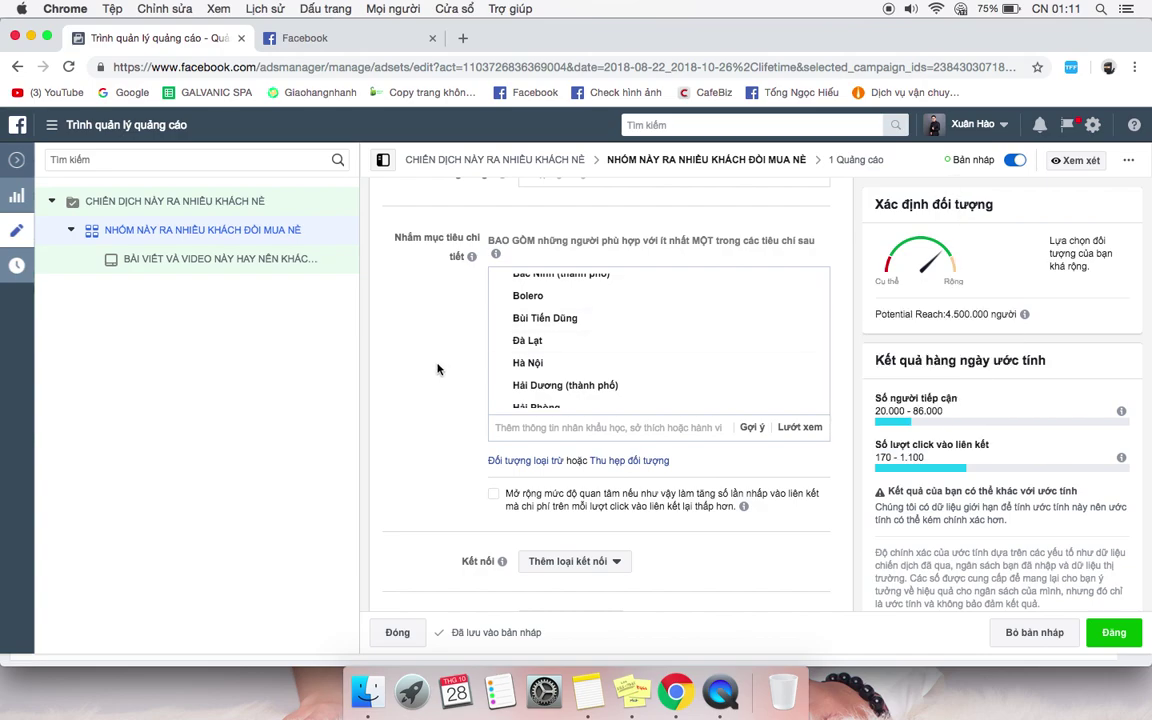
Switch the ad set to edited placements (Chỉnh sửa vị trí quảng cáo) and limit the device type to Di động by excluding Máy tính
{"action": "scroll", "coordinate": [437, 369], "scroll_direction": "down", "scroll_amount": 8}
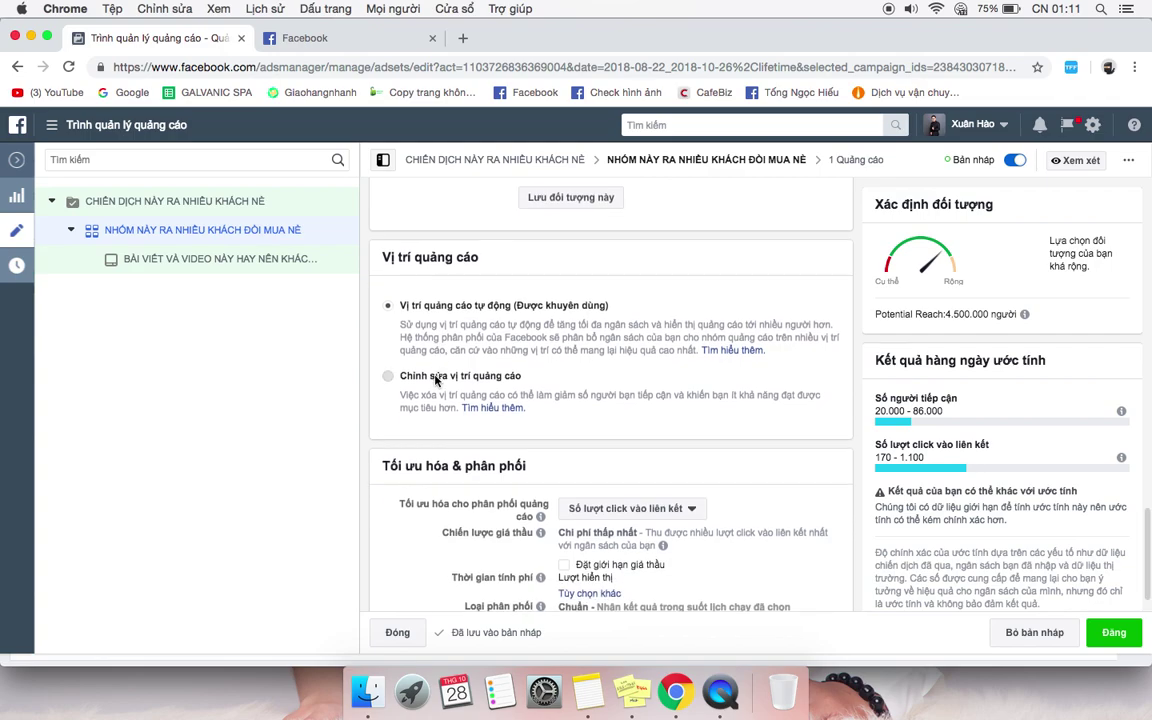
{"action": "left_click", "coordinate": [400, 381]}
{"action": "scroll", "coordinate": [435, 378], "scroll_direction": "down", "scroll_amount": 3}
{"action": "left_click", "coordinate": [460, 298]}
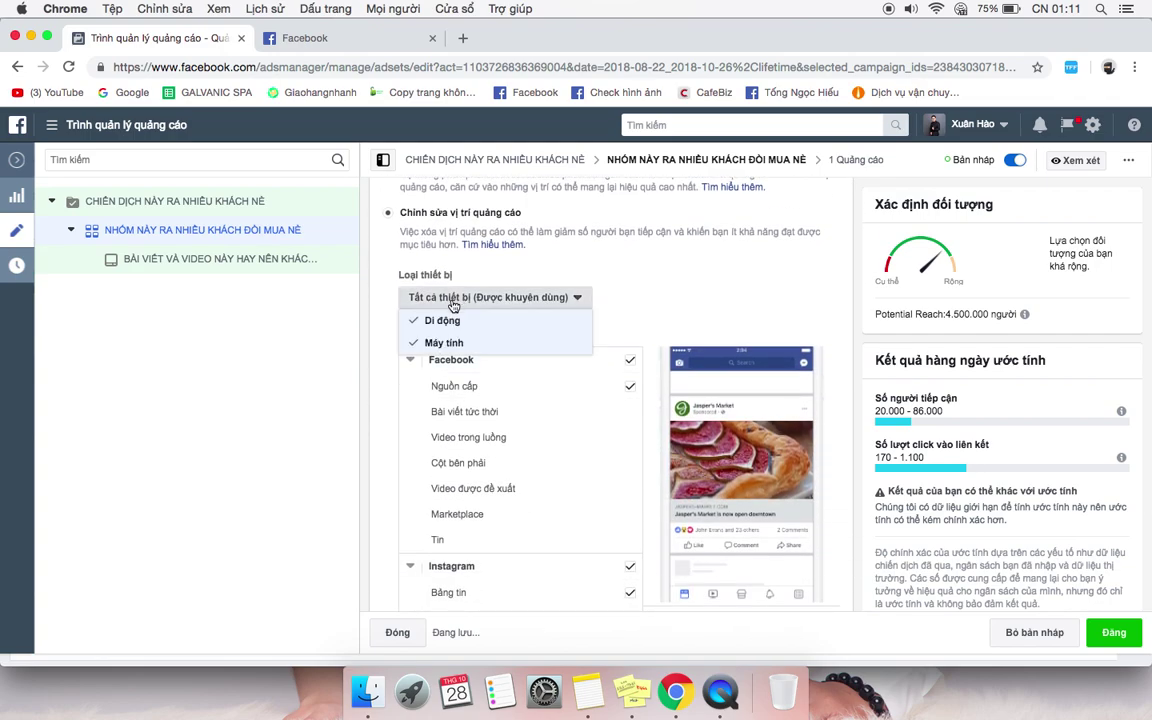
{"action": "left_click", "coordinate": [415, 345]}
{"action": "left_click", "coordinate": [386, 390]}
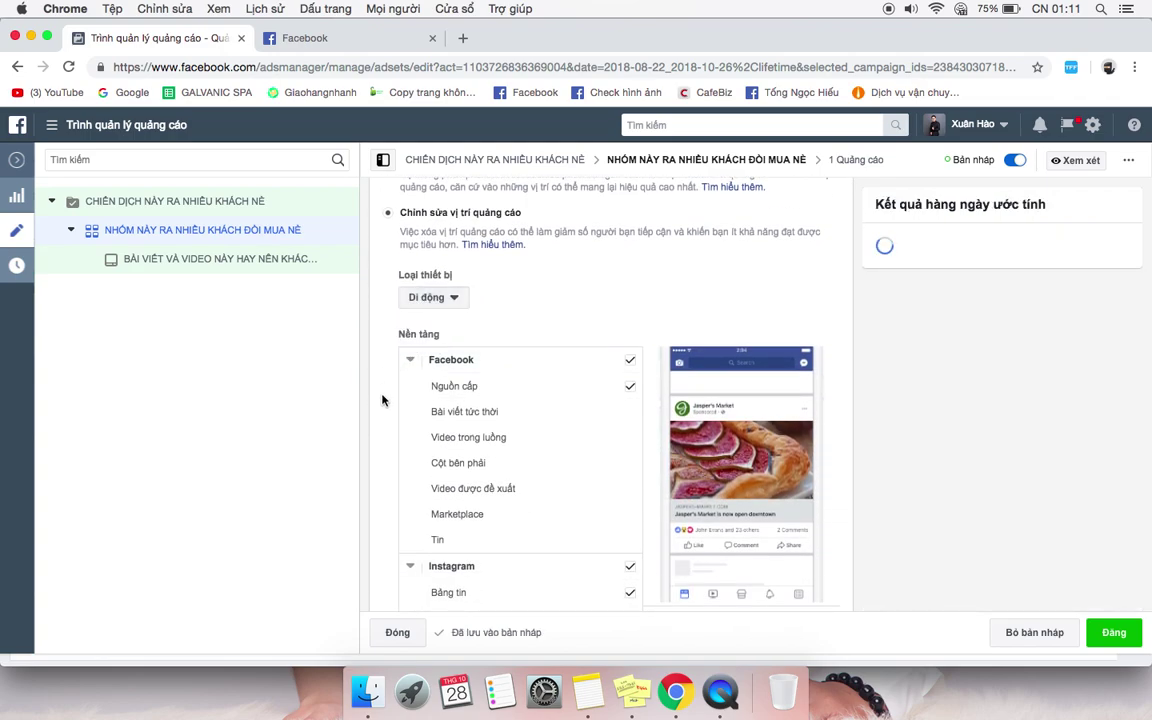
Remove Instagram from the ad set's placement platforms
{"action": "scroll", "coordinate": [382, 417], "scroll_direction": "down", "scroll_amount": 2}
{"action": "scroll", "coordinate": [382, 417], "scroll_direction": "down", "scroll_amount": 3}
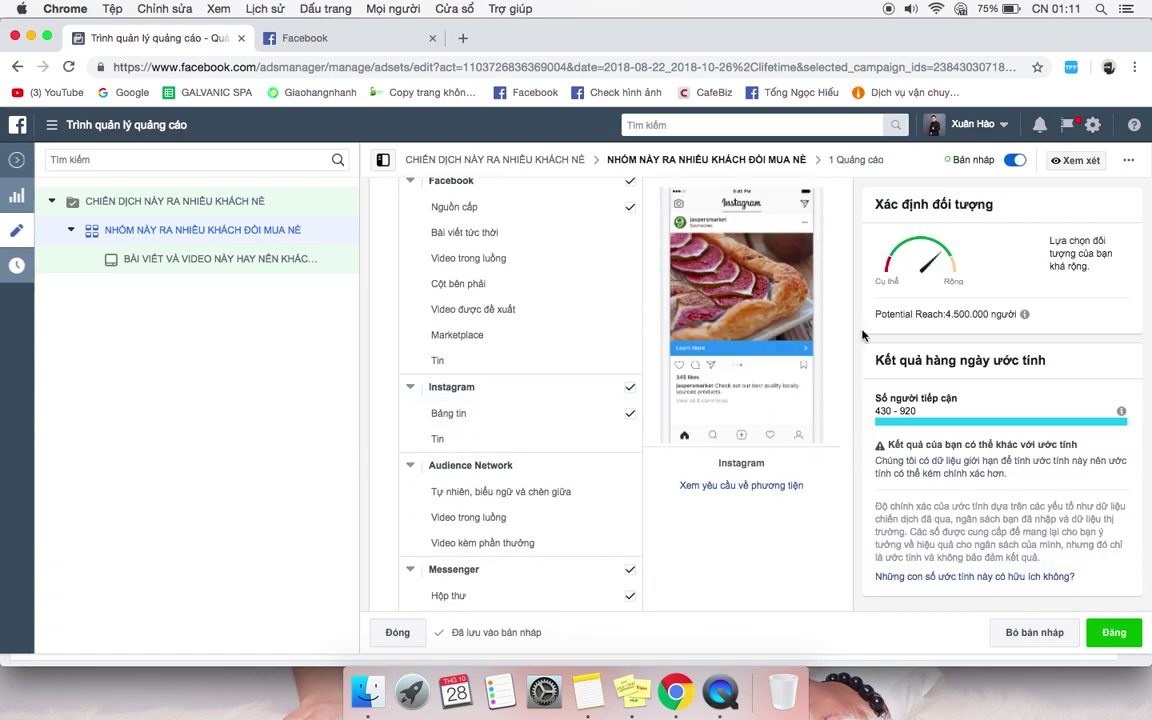
{"action": "left_click", "coordinate": [630, 387]}
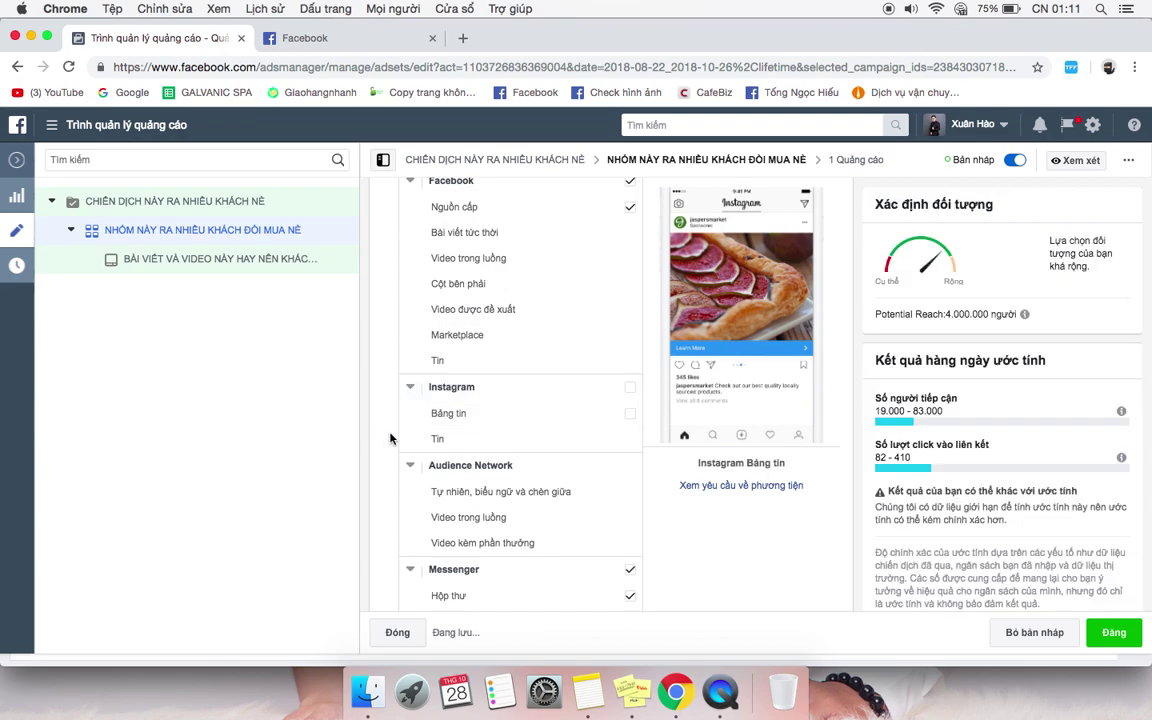
Enable the bid cap under optimization and delivery, and charge by Lượt click vào liên kết (CPC)
{"action": "scroll", "coordinate": [391, 438], "scroll_direction": "down", "scroll_amount": 2}
{"action": "scroll", "coordinate": [391, 438], "scroll_direction": "down", "scroll_amount": 1}
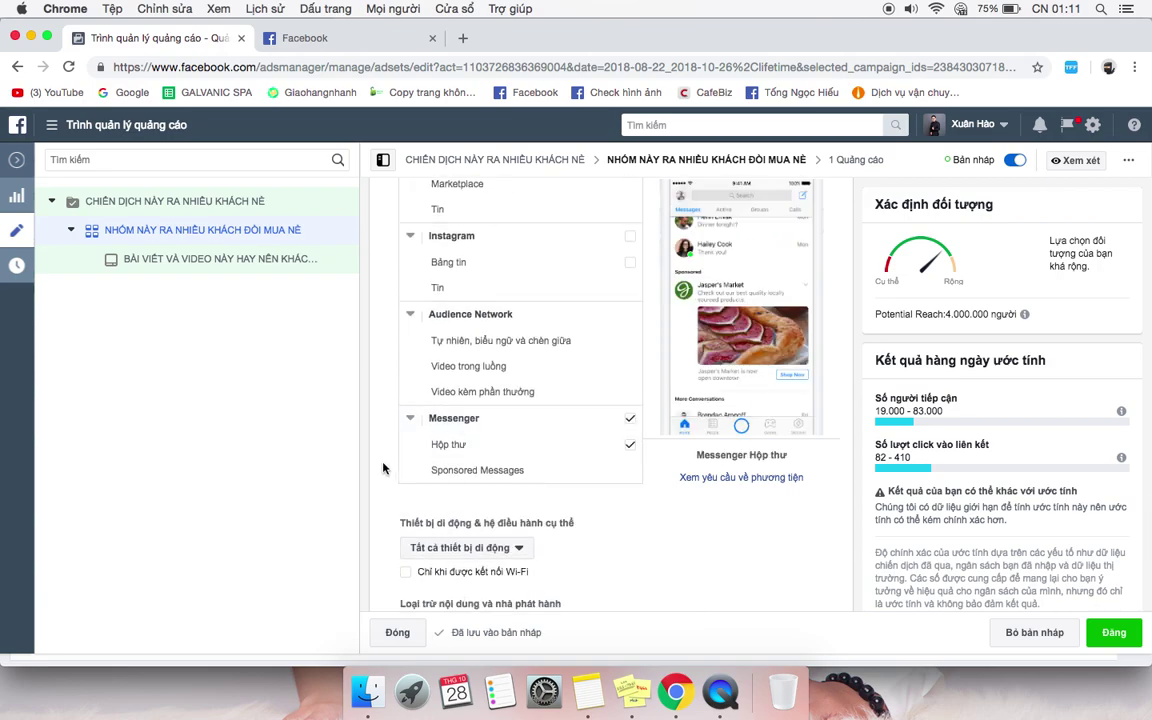
{"action": "scroll", "coordinate": [385, 468], "scroll_direction": "down", "scroll_amount": 5}
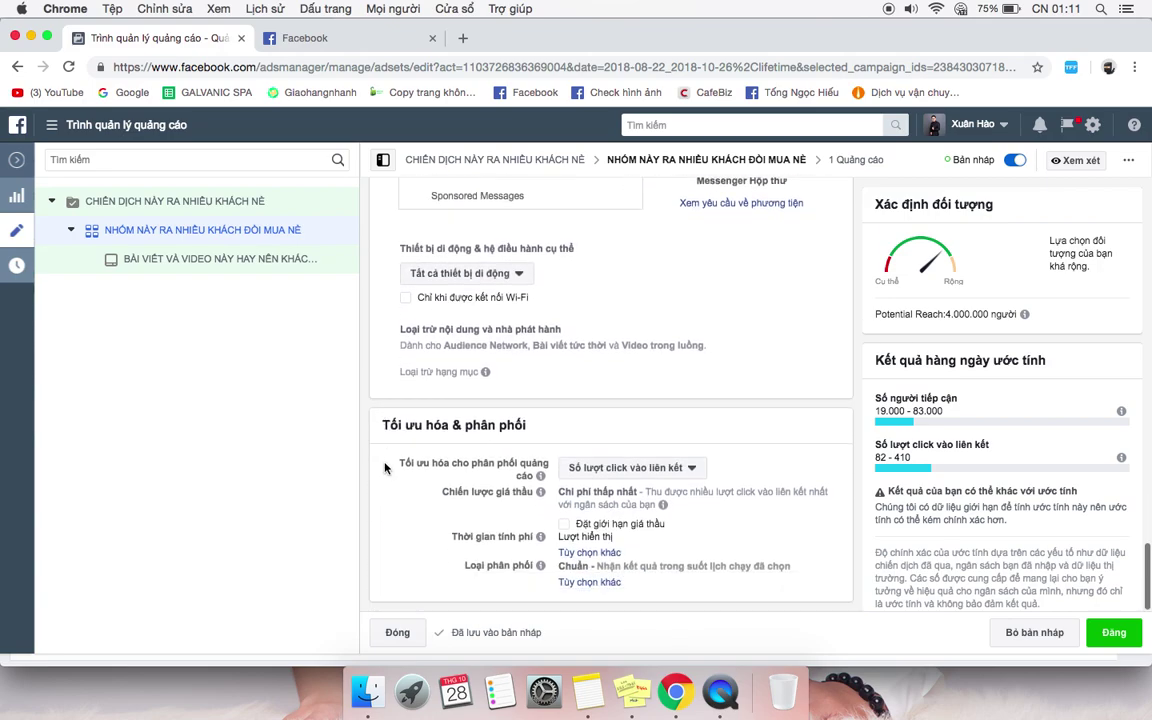
{"action": "left_click", "coordinate": [565, 525]}
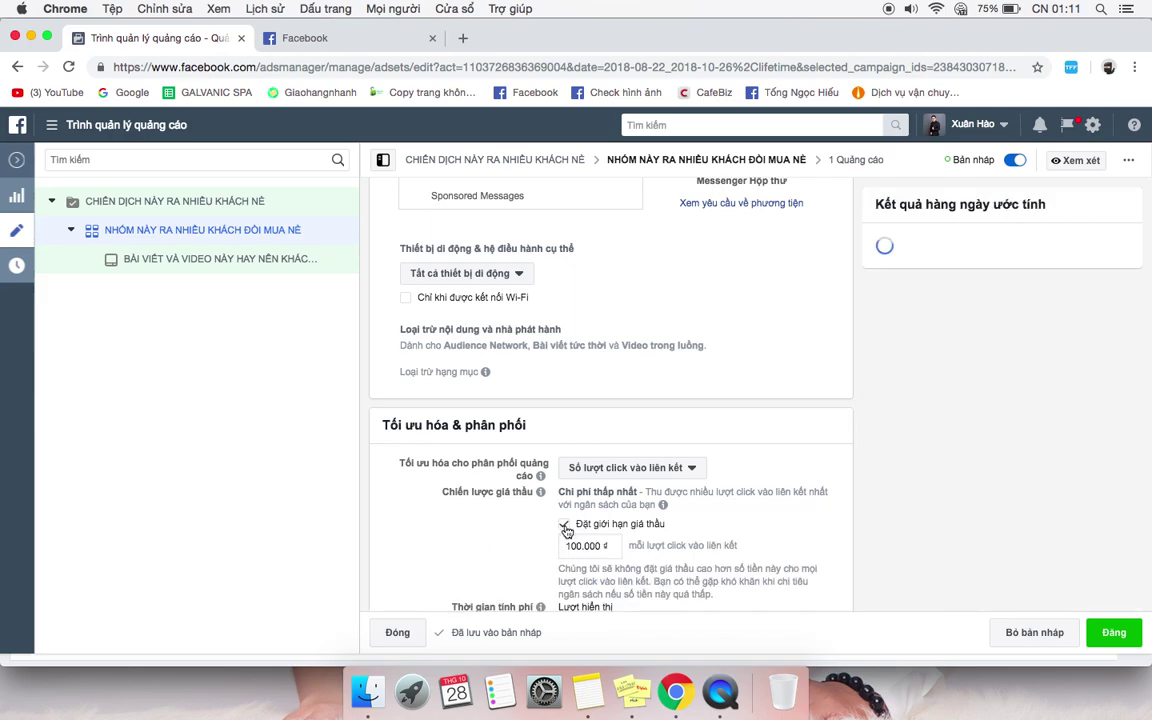
{"action": "scroll", "coordinate": [567, 531], "scroll_direction": "down", "scroll_amount": 2}
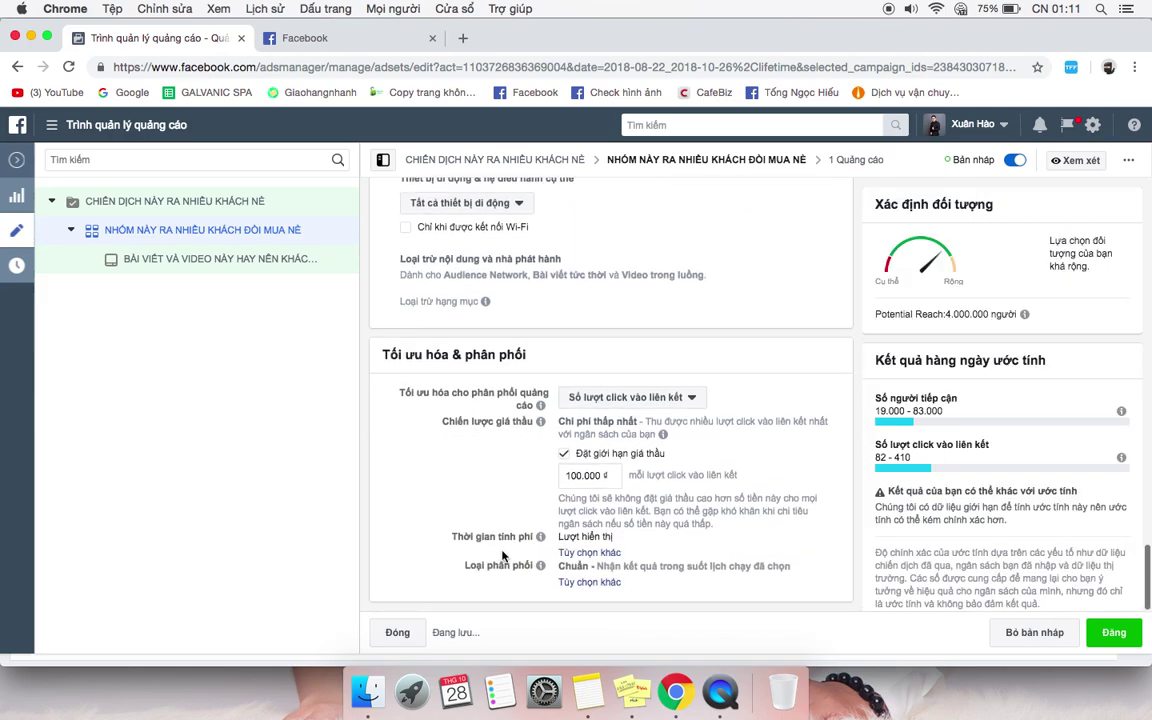
{"action": "left_click", "coordinate": [568, 556]}
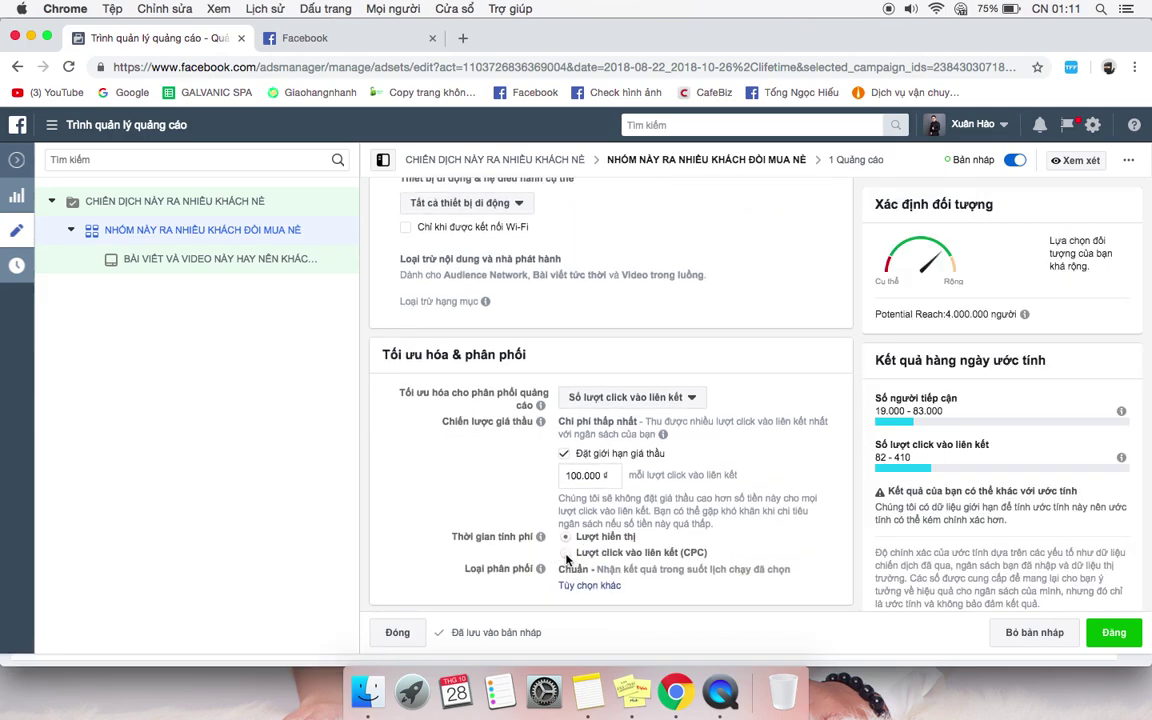
{"action": "left_click", "coordinate": [568, 556]}
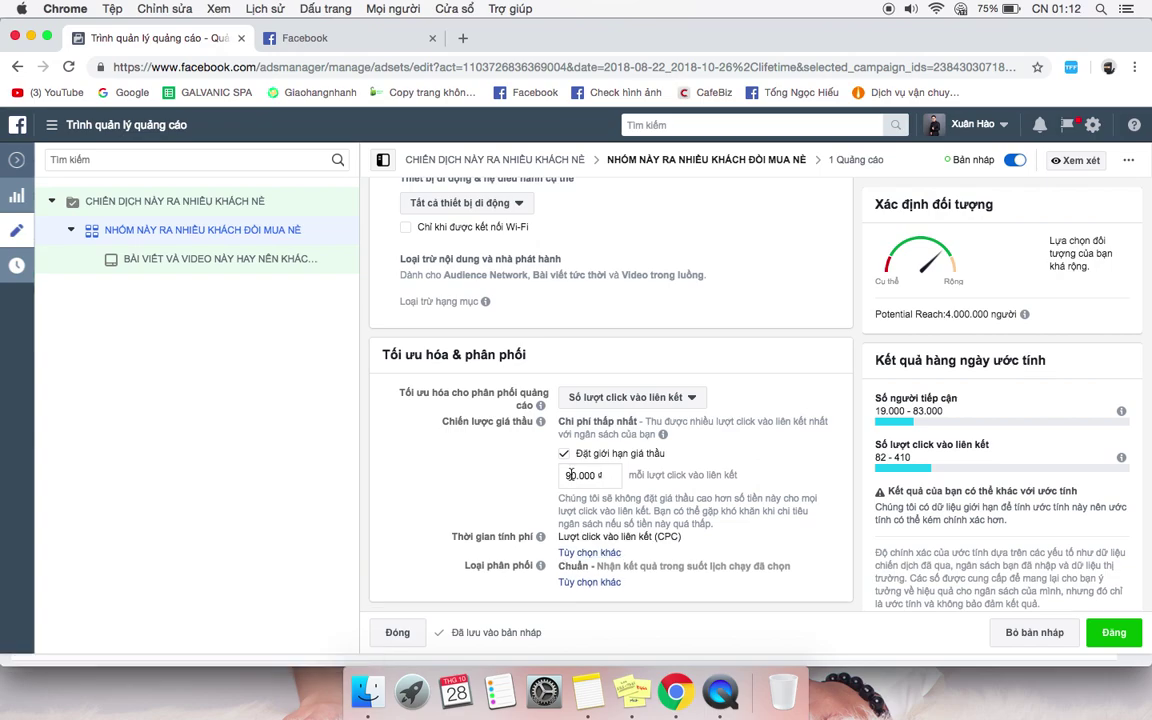
Set the delivery type to Tăng tốc and the bid cap to 150.000 ₫ per link click
{"action": "left_click", "coordinate": [572, 583]}
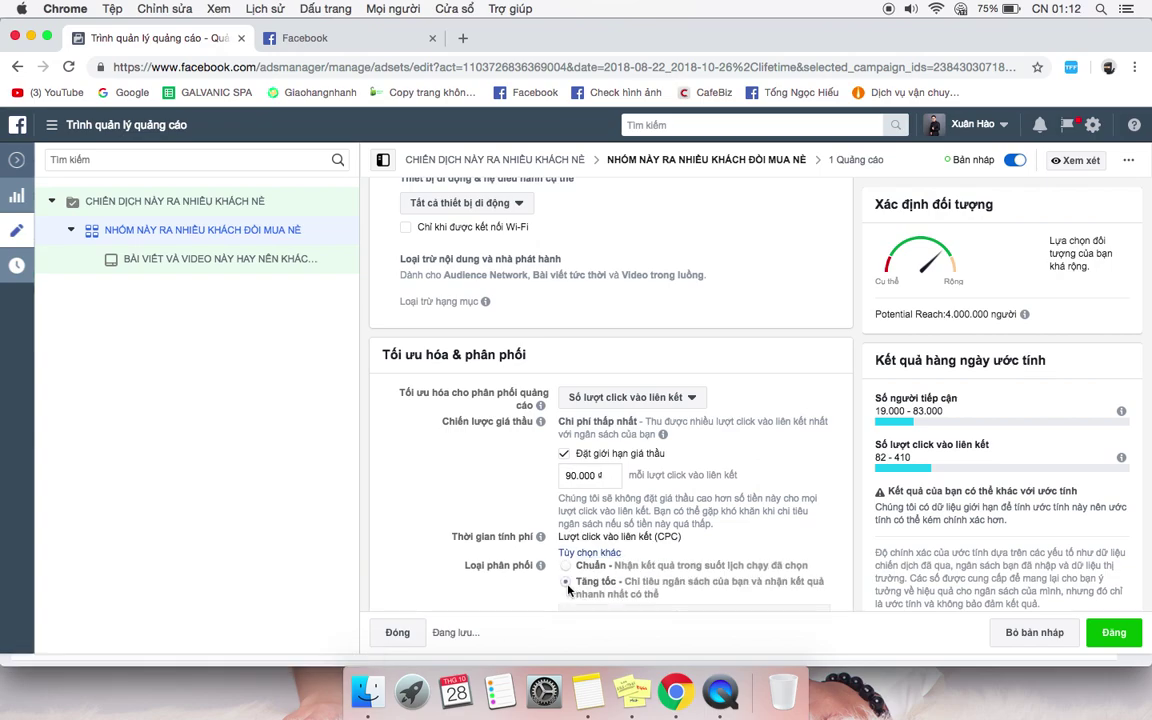
{"action": "left_click", "coordinate": [572, 477]}
{"action": "type", "text": "15"}
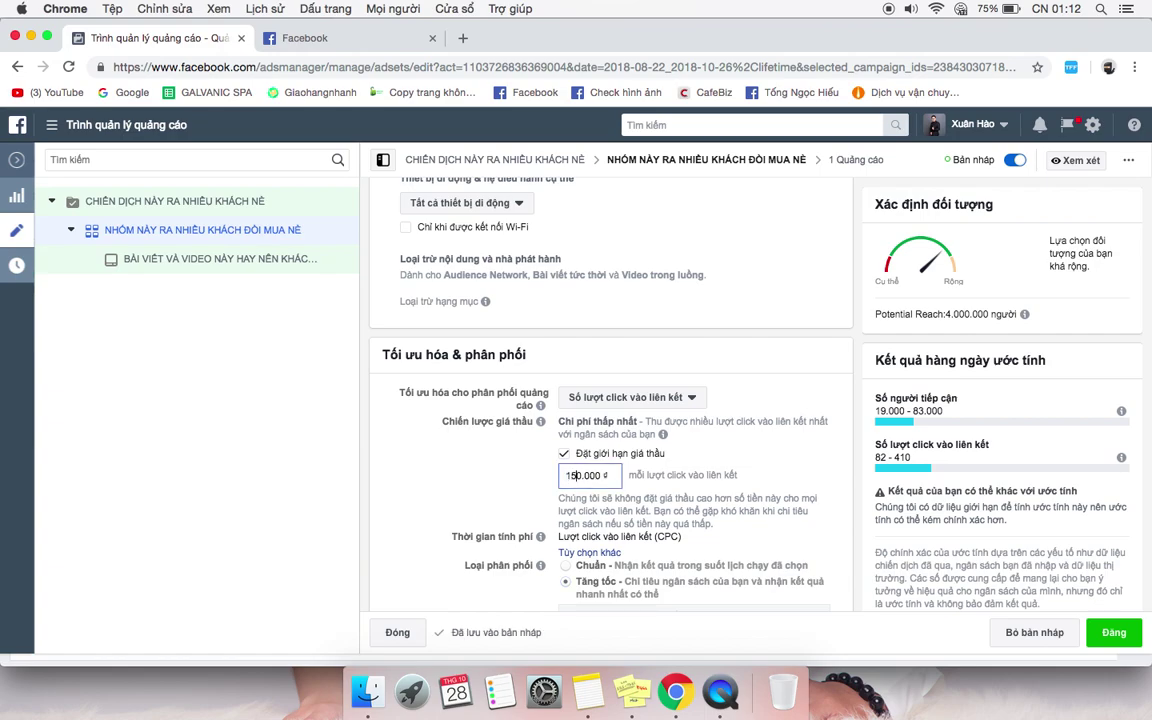
{"action": "left_click", "coordinate": [419, 483]}
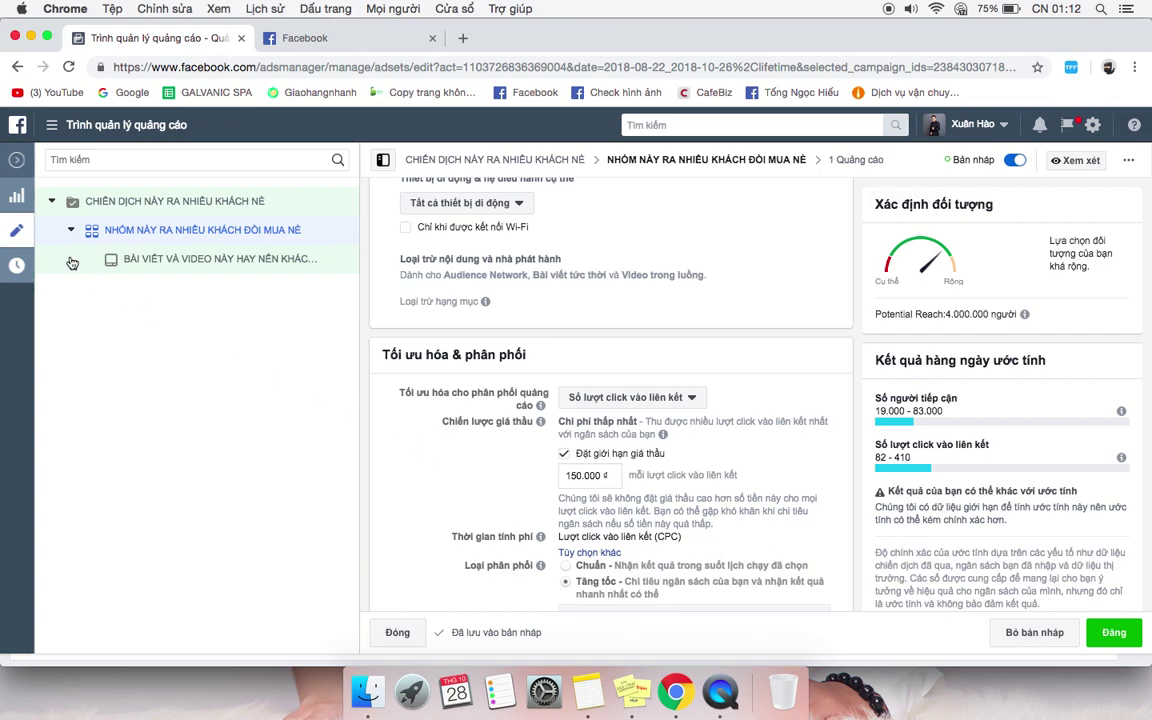
Close the ad set editor and open the campaign's draft ad for editing
{"action": "left_click", "coordinate": [18, 161]}
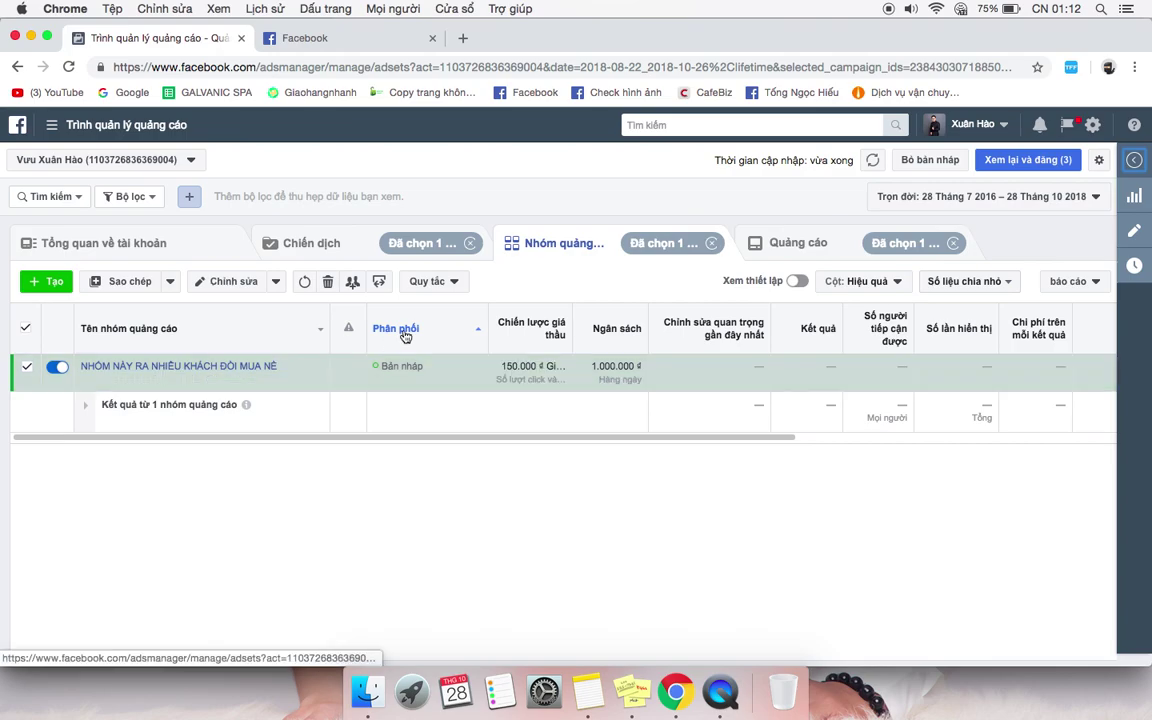
{"action": "left_click", "coordinate": [247, 366]}
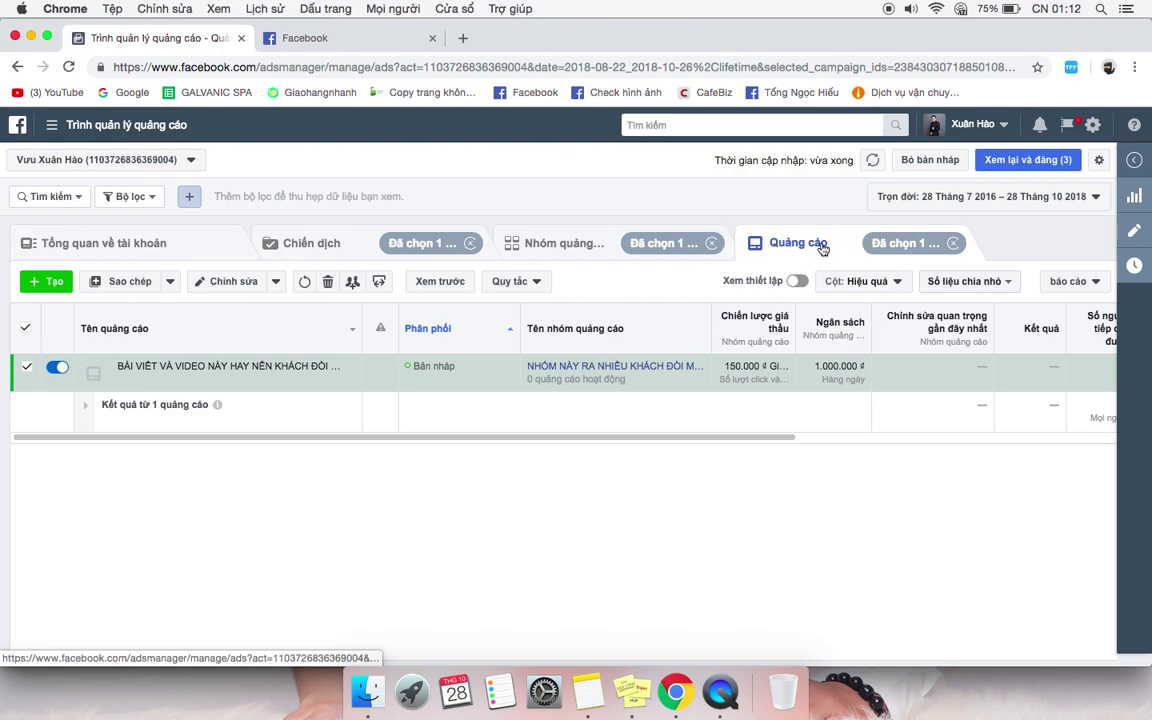
{"action": "left_click", "coordinate": [213, 383]}
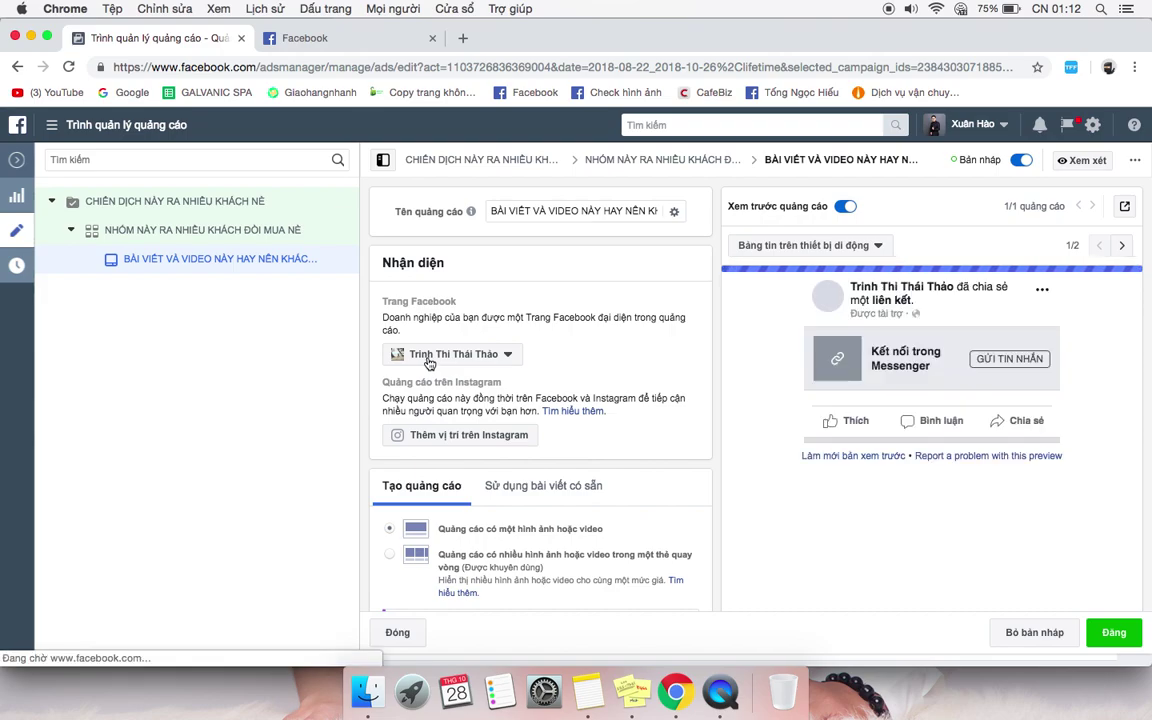
Set the ad's Facebook page to Nâng Cơ - Xoá Nhăn Chuẩn Mỹ Tại Nhật
{"action": "left_click", "coordinate": [429, 363]}
{"action": "scroll", "coordinate": [366, 451], "scroll_direction": "down", "scroll_amount": 3}
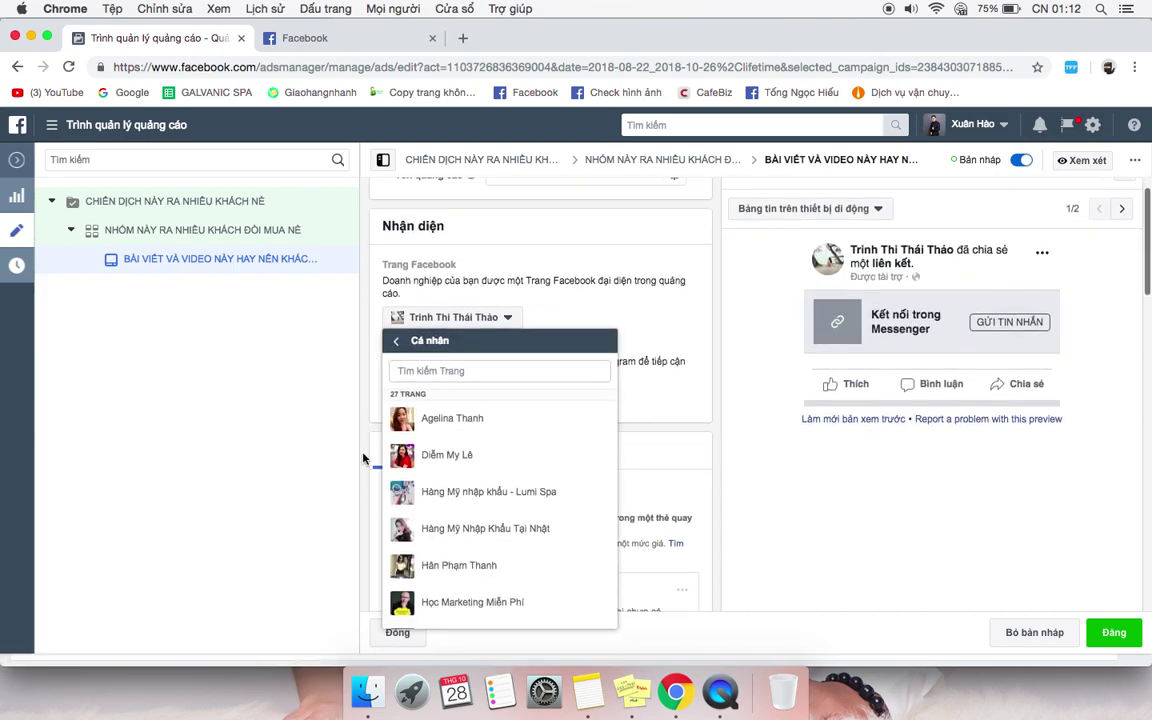
{"action": "scroll", "coordinate": [470, 457], "scroll_direction": "down", "scroll_amount": 2}
{"action": "scroll", "coordinate": [477, 460], "scroll_direction": "down", "scroll_amount": 6}
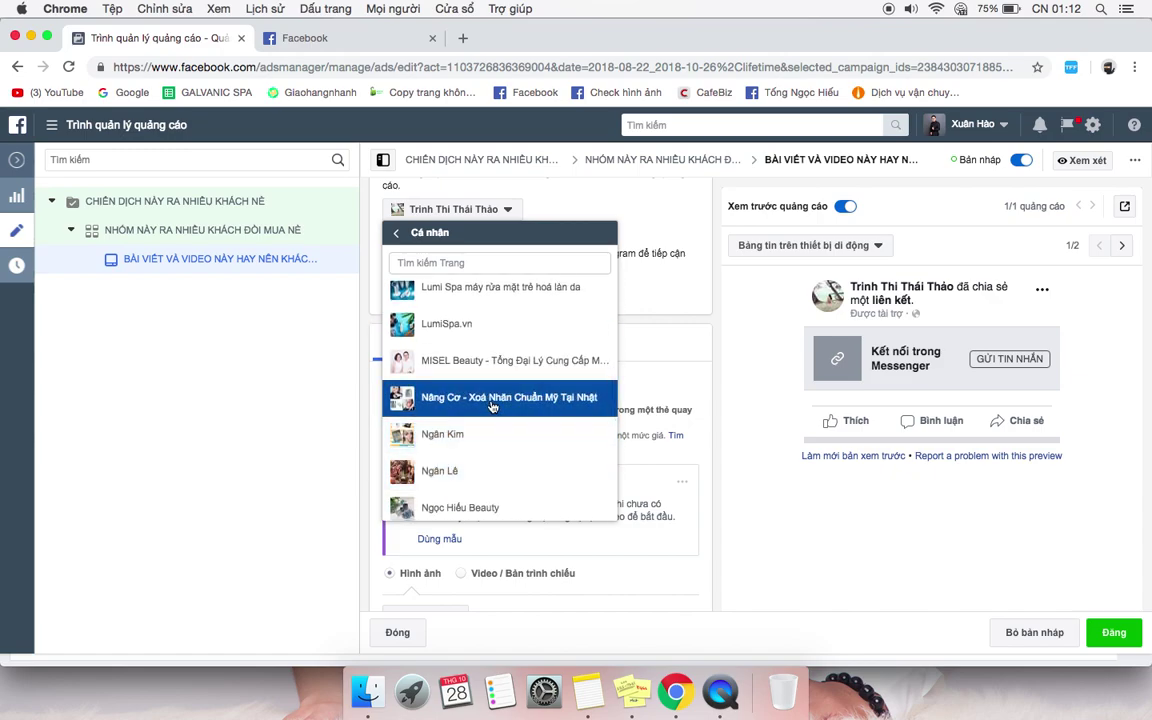
{"action": "left_click", "coordinate": [492, 400]}
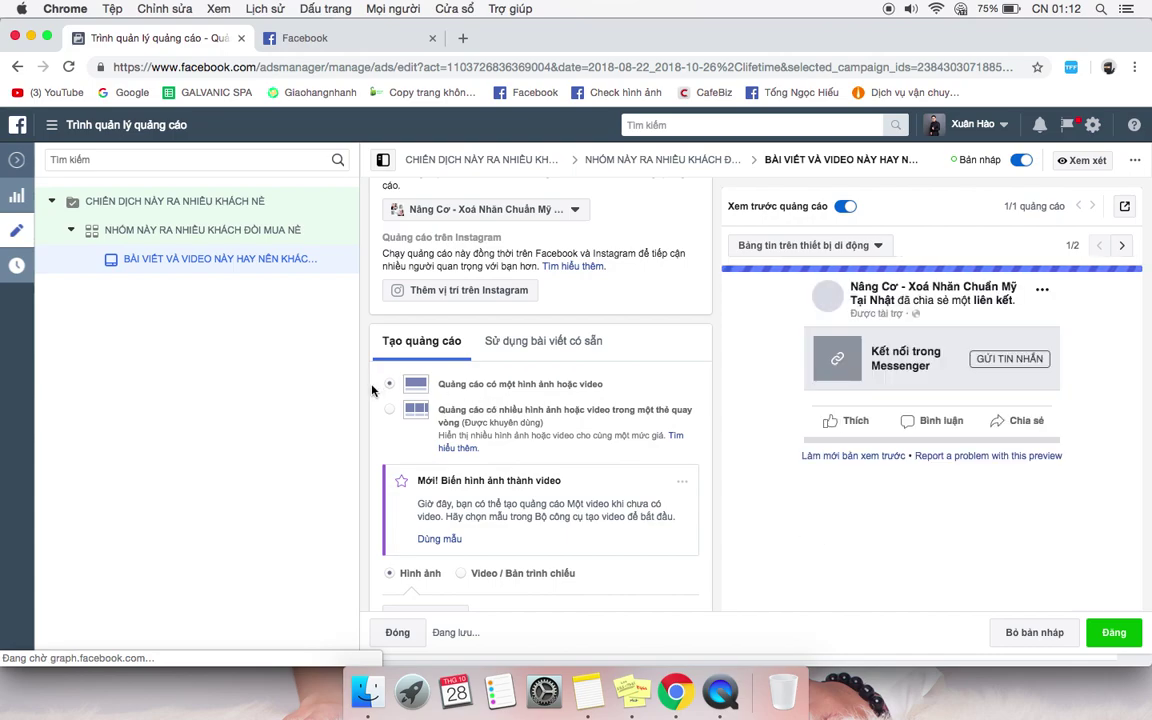
Switch the ad media to video and use the page's 3:33 video "Ế ĐANG LÀ XU THẾ HAY CHỈ L…"
{"action": "scroll", "coordinate": [370, 391], "scroll_direction": "down", "scroll_amount": 4}
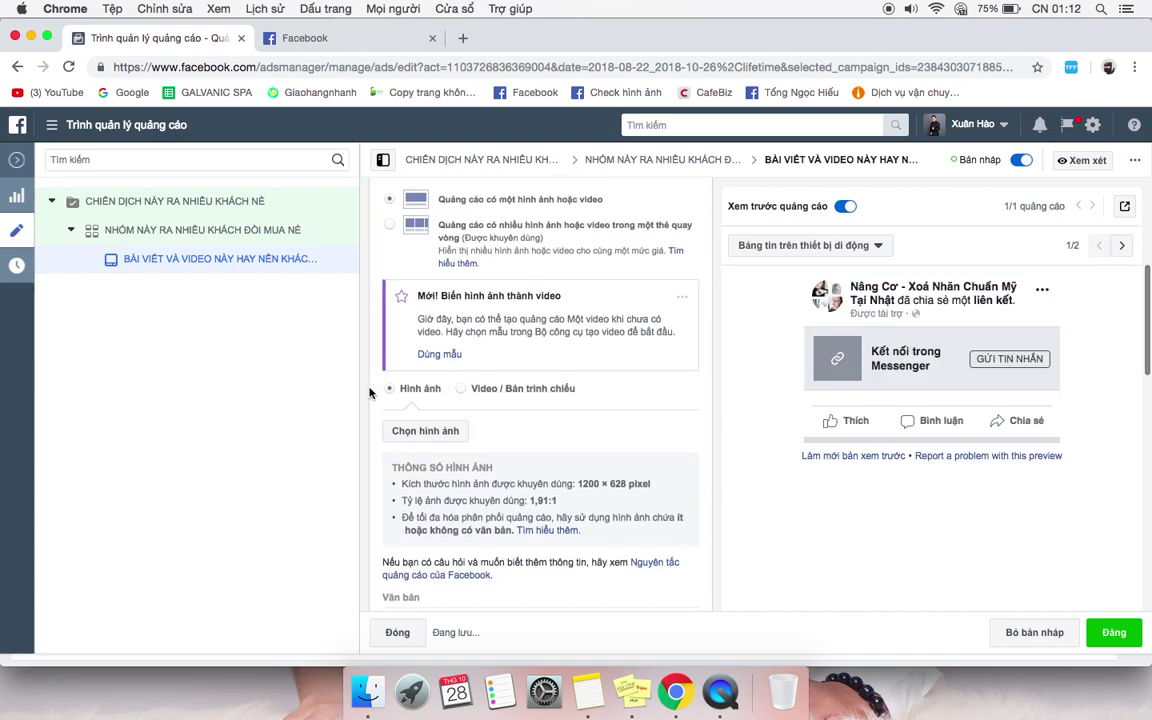
{"action": "left_click", "coordinate": [461, 389]}
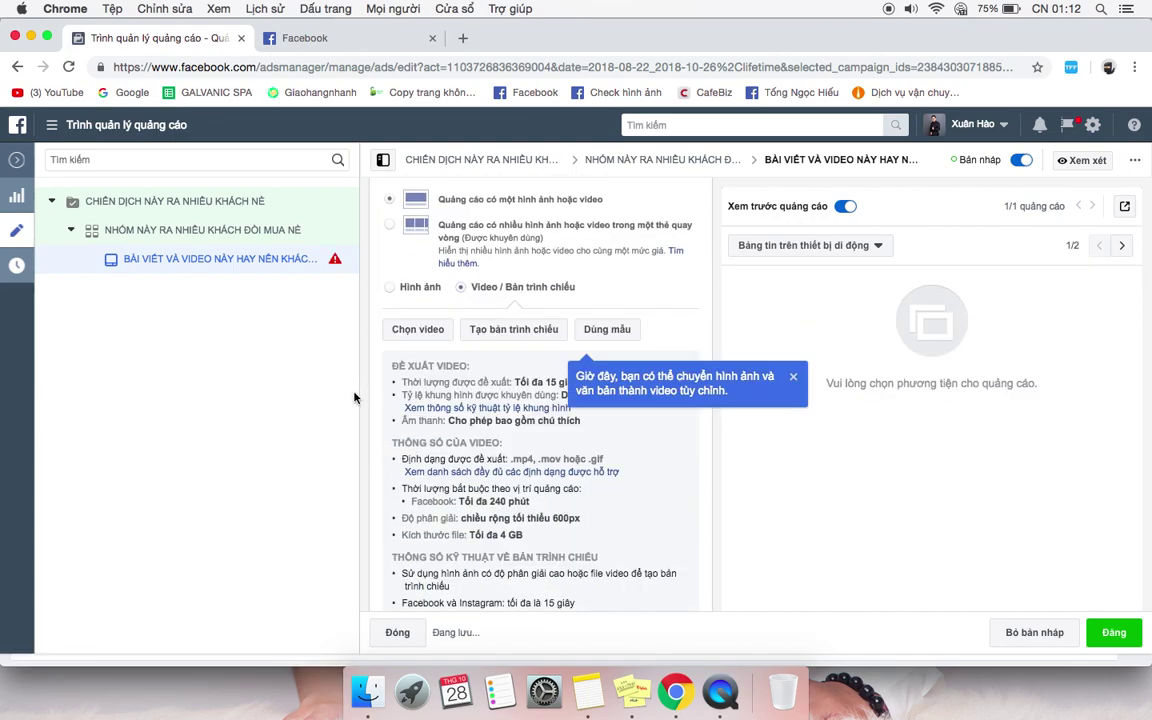
{"action": "scroll", "coordinate": [362, 398], "scroll_direction": "down", "scroll_amount": 1}
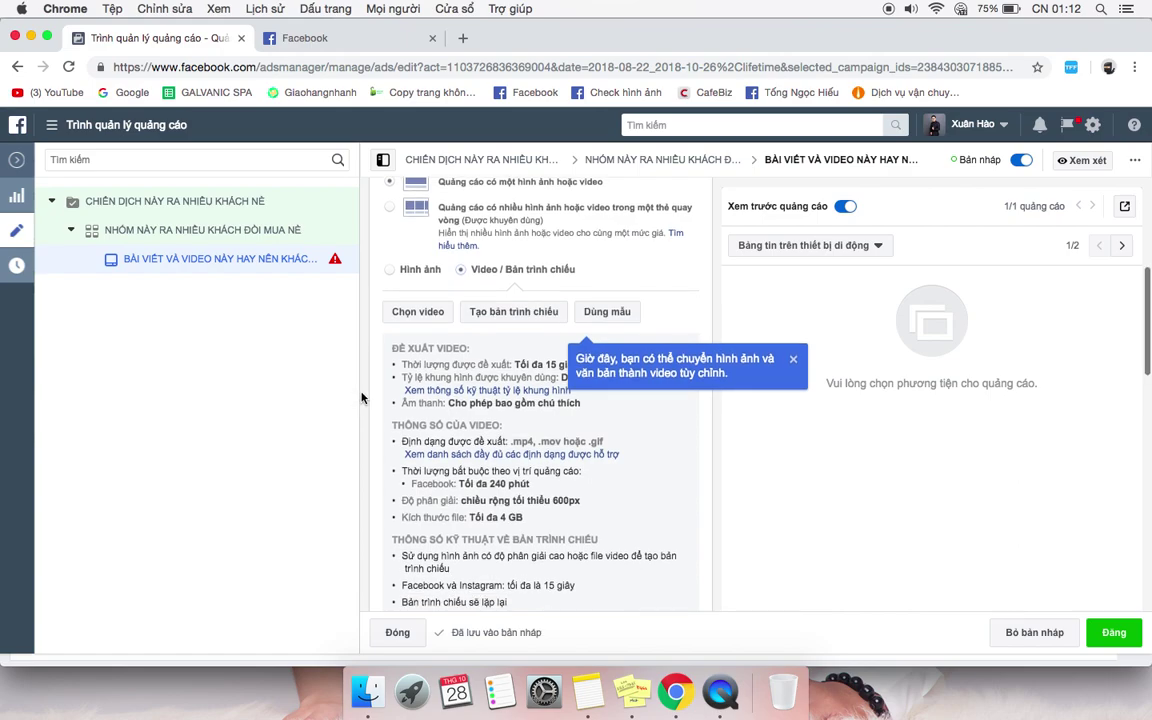
{"action": "left_click", "coordinate": [418, 313]}
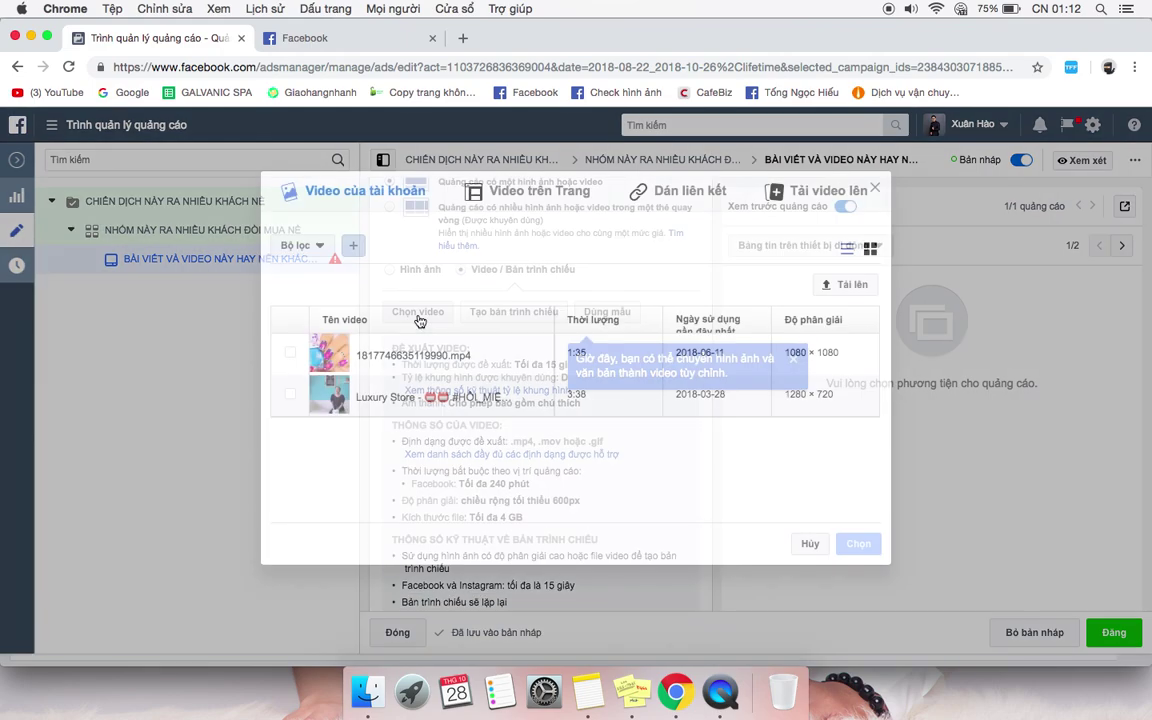
{"action": "left_click", "coordinate": [524, 197]}
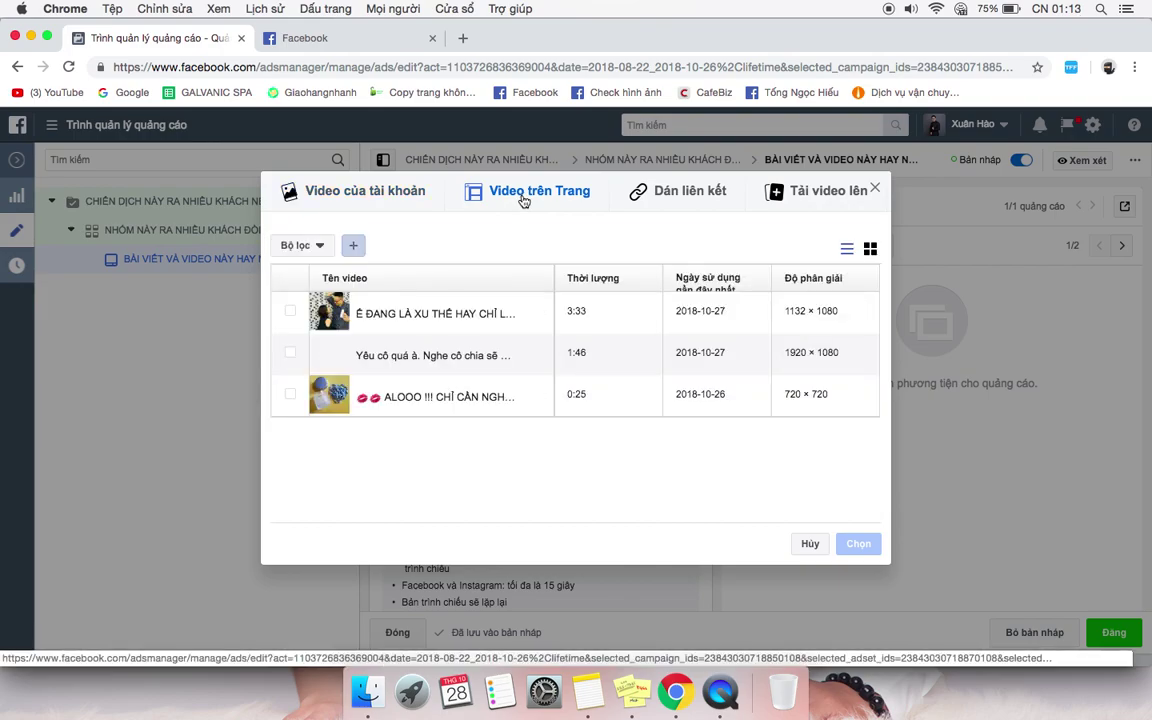
{"action": "left_click", "coordinate": [290, 313]}
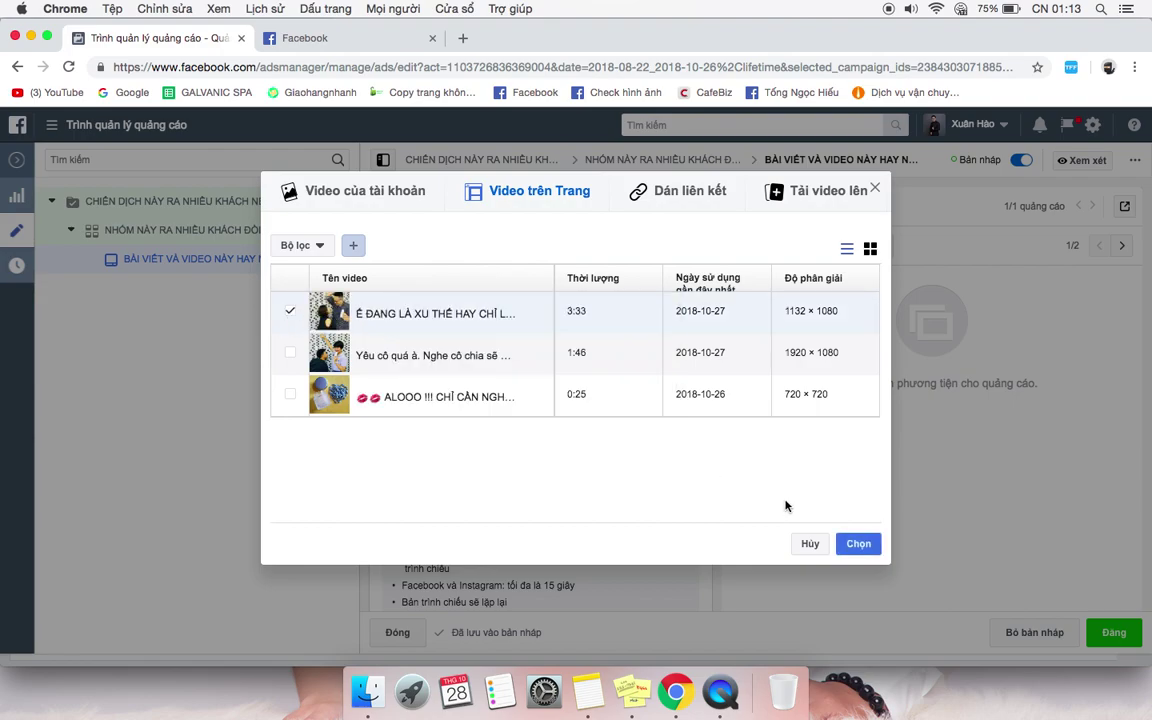
{"action": "left_click", "coordinate": [857, 544]}
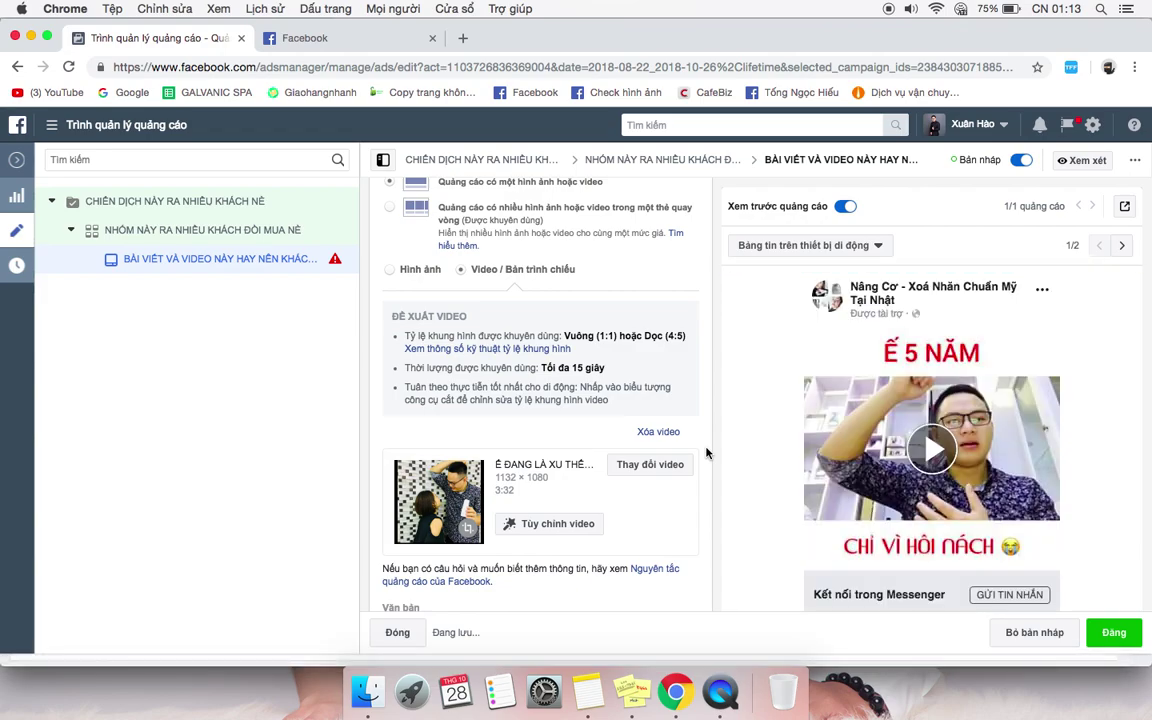
Customize the ad video to use the last suggested thumbnail, the couple in front of the checkered wall
{"action": "scroll", "coordinate": [706, 453], "scroll_direction": "down", "scroll_amount": 1}
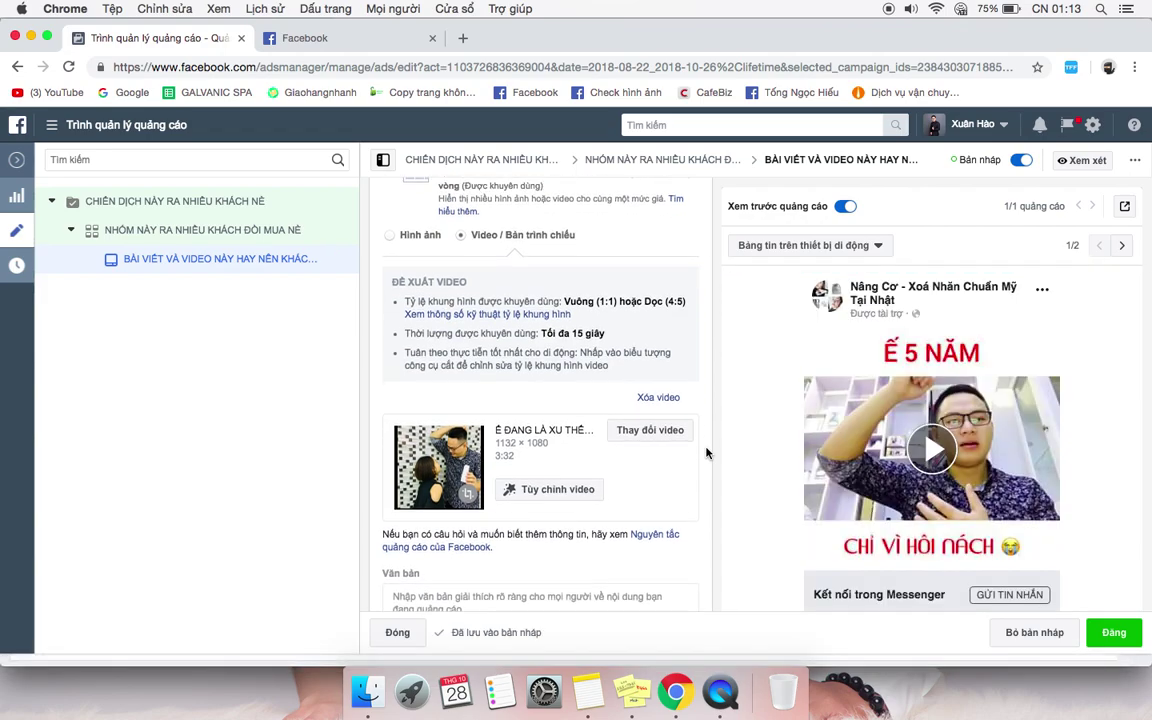
{"action": "left_click", "coordinate": [577, 491]}
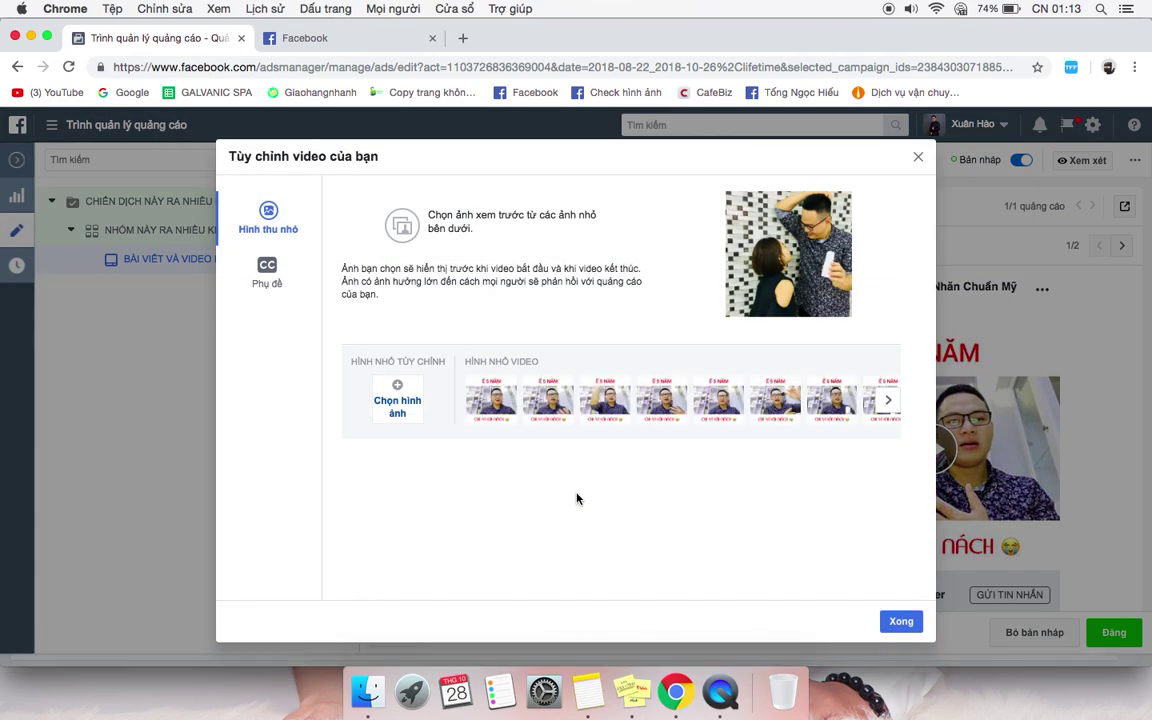
{"action": "left_click", "coordinate": [890, 402]}
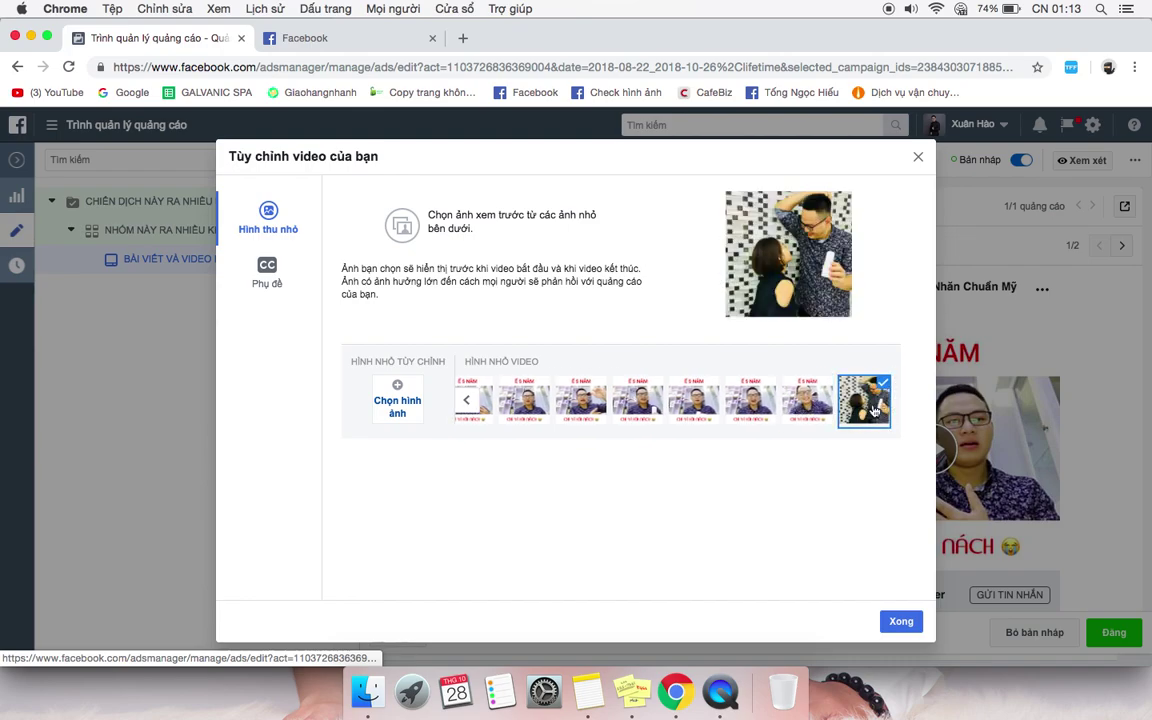
{"action": "left_click", "coordinate": [898, 623]}
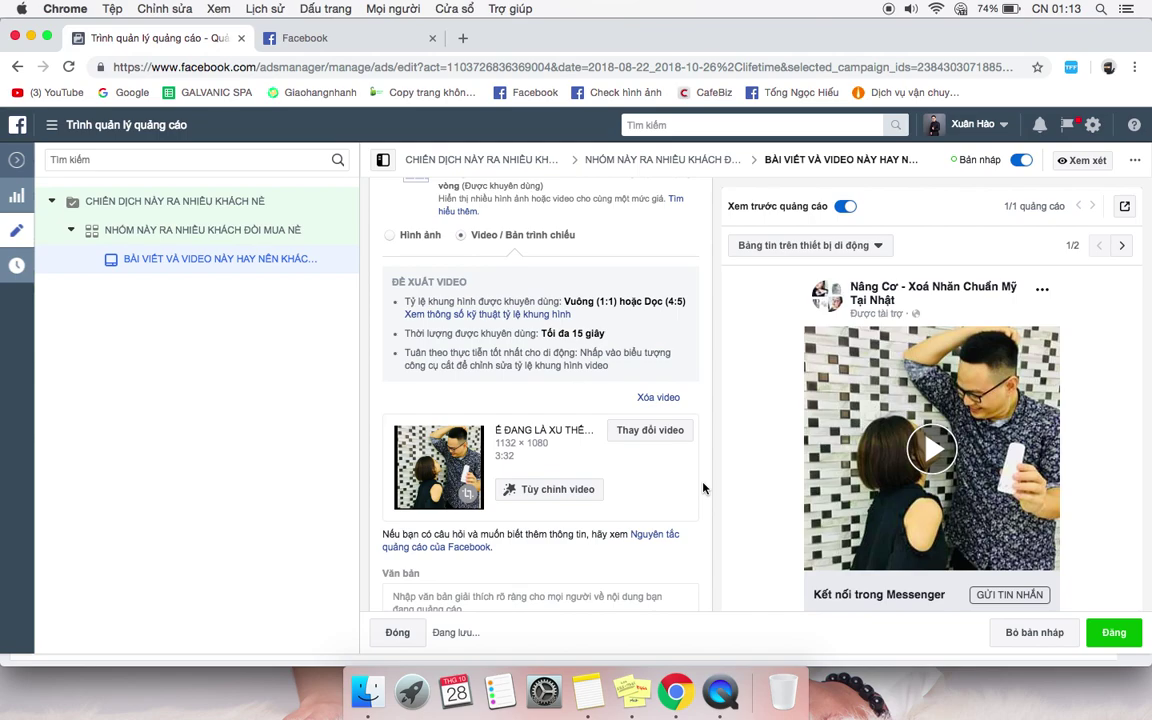
Copy the whole "MÀY HÔI NHƯ CÚ BỐ AI DÁM YÊU" note from Notes and paste it as the ad's text in Chrome
{"action": "scroll", "coordinate": [703, 488], "scroll_direction": "down", "scroll_amount": 3}
{"action": "scroll", "coordinate": [805, 486], "scroll_direction": "down", "scroll_amount": 2}
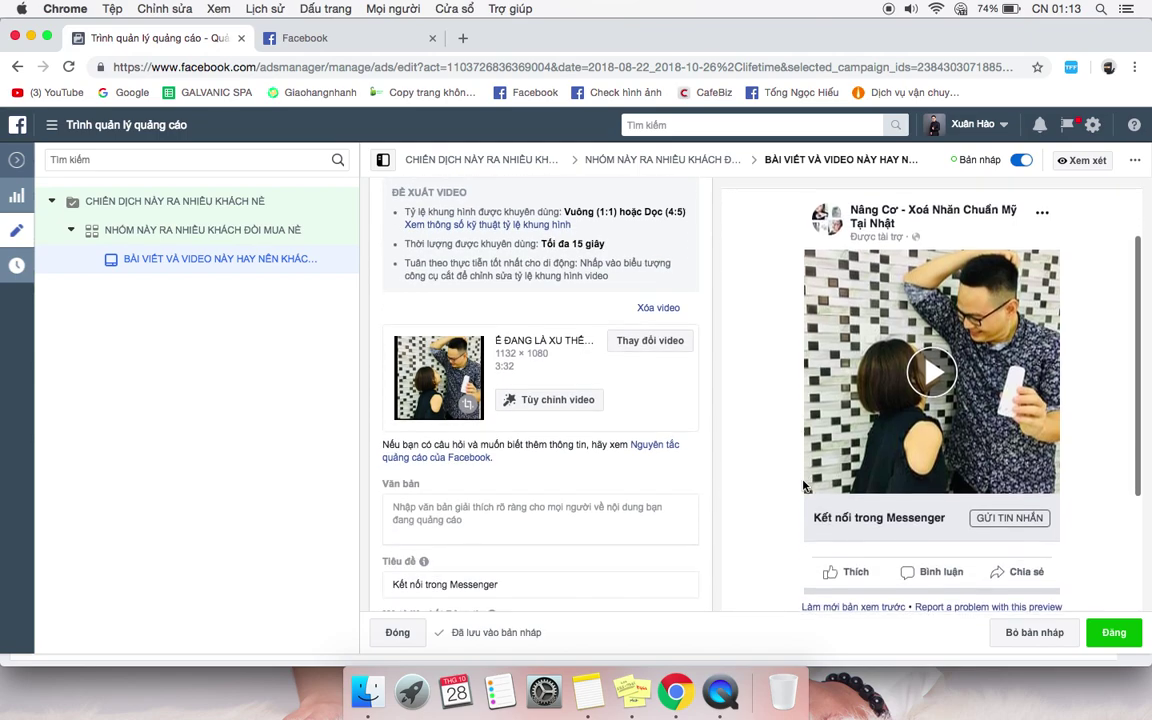
{"action": "scroll", "coordinate": [722, 488], "scroll_direction": "up", "scroll_amount": 1}
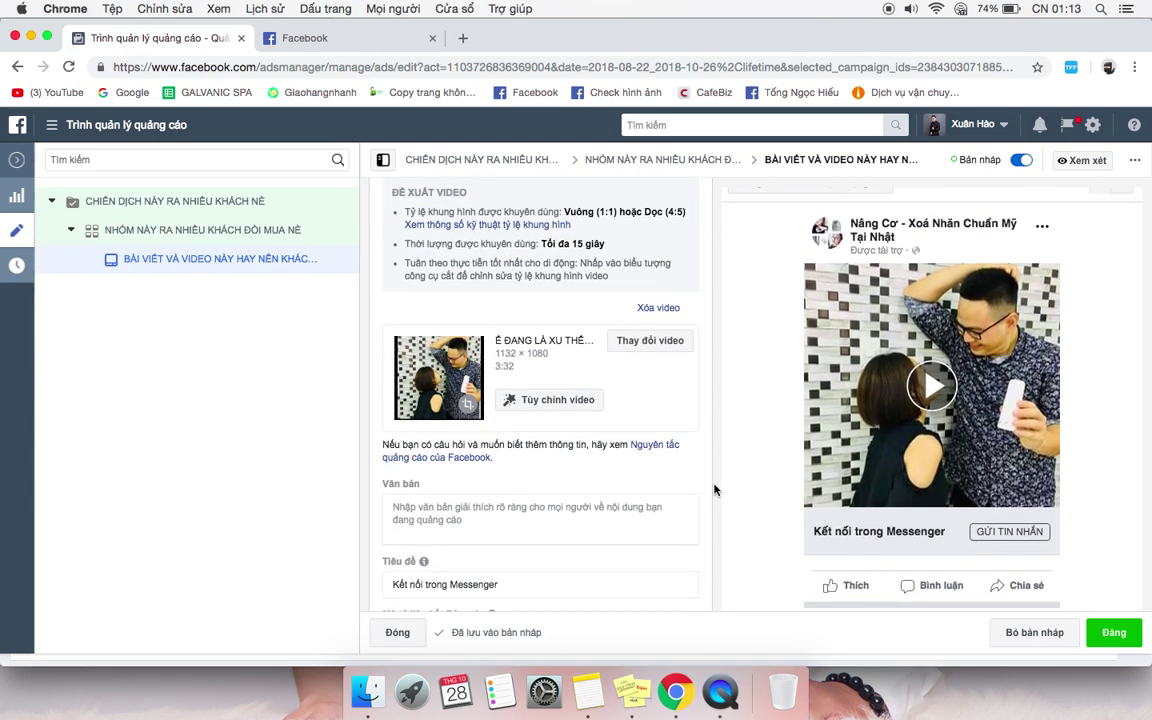
{"action": "left_click", "coordinate": [633, 503]}
{"action": "left_click", "coordinate": [588, 690]}
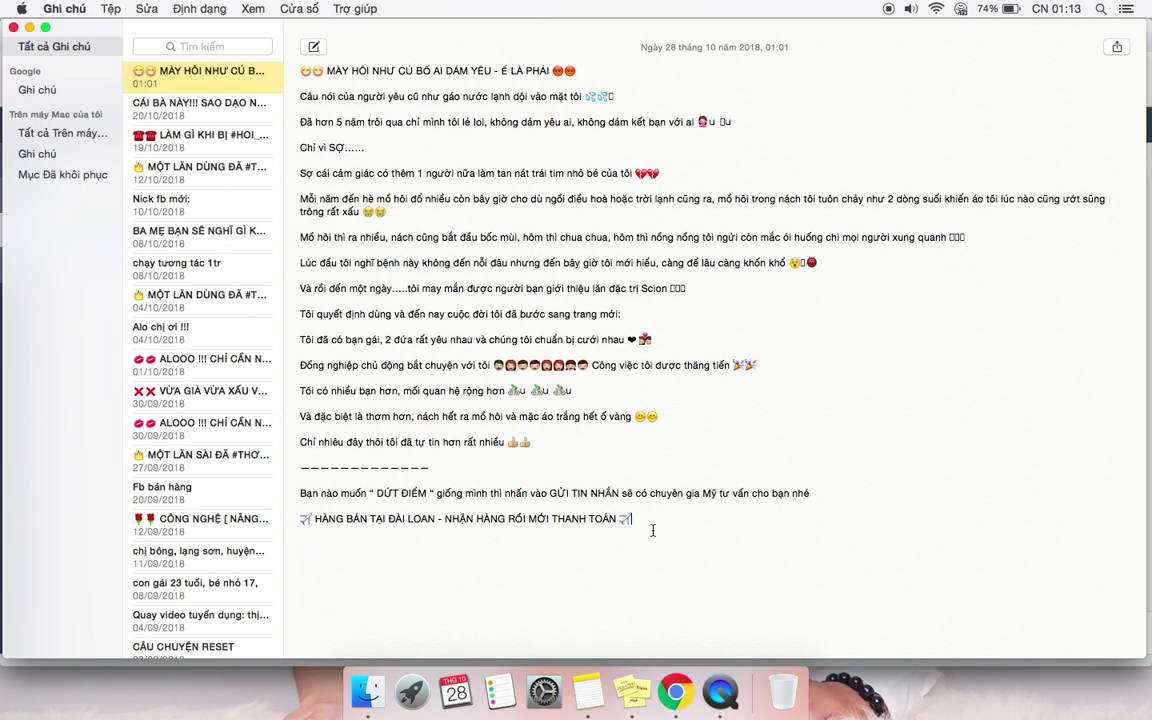
{"action": "key", "text": "super+a"}
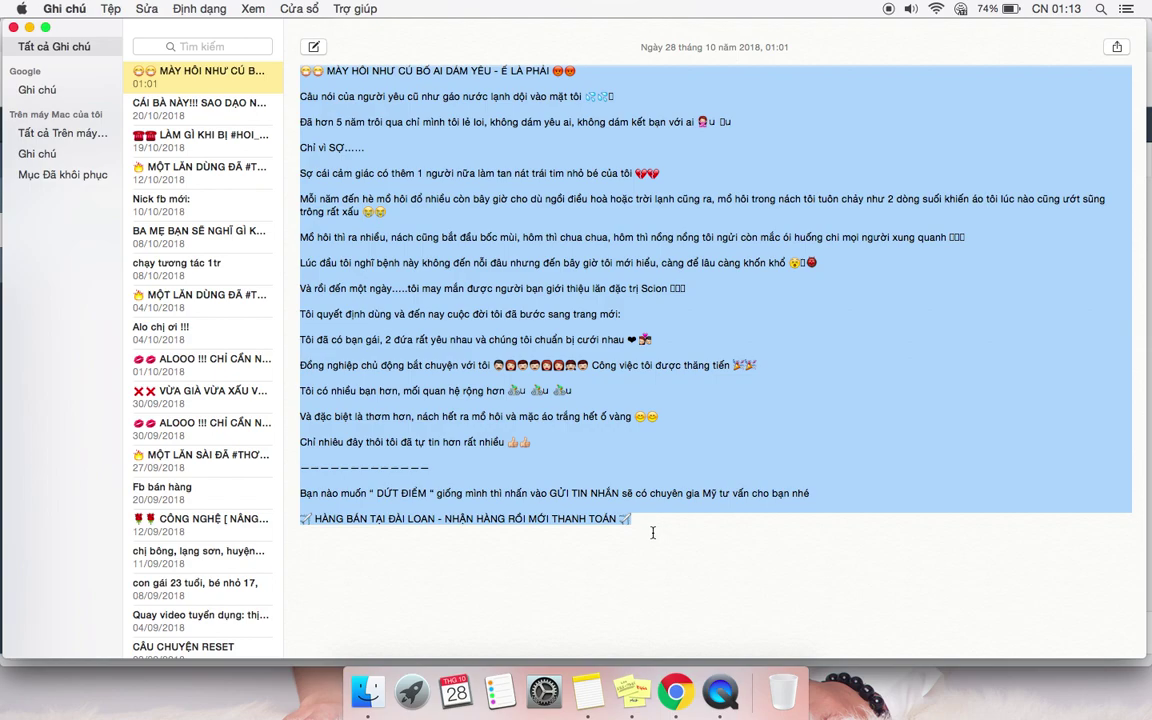
{"action": "left_click", "coordinate": [676, 690]}
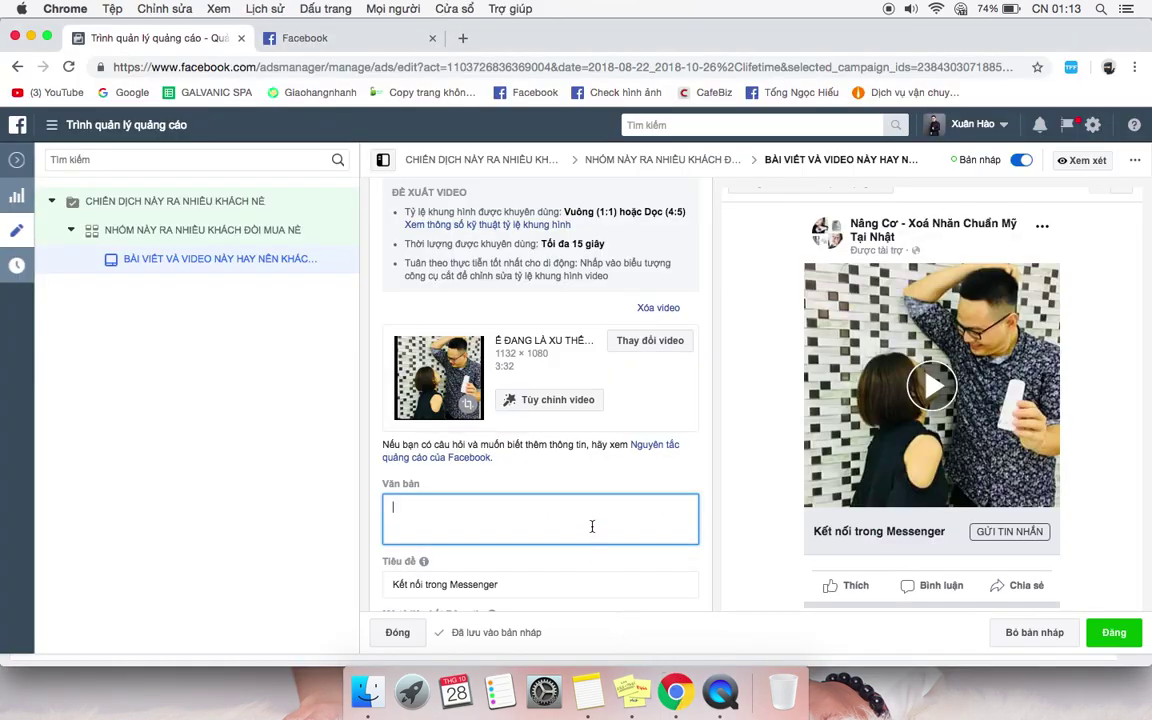
{"action": "key", "text": "super+v"}
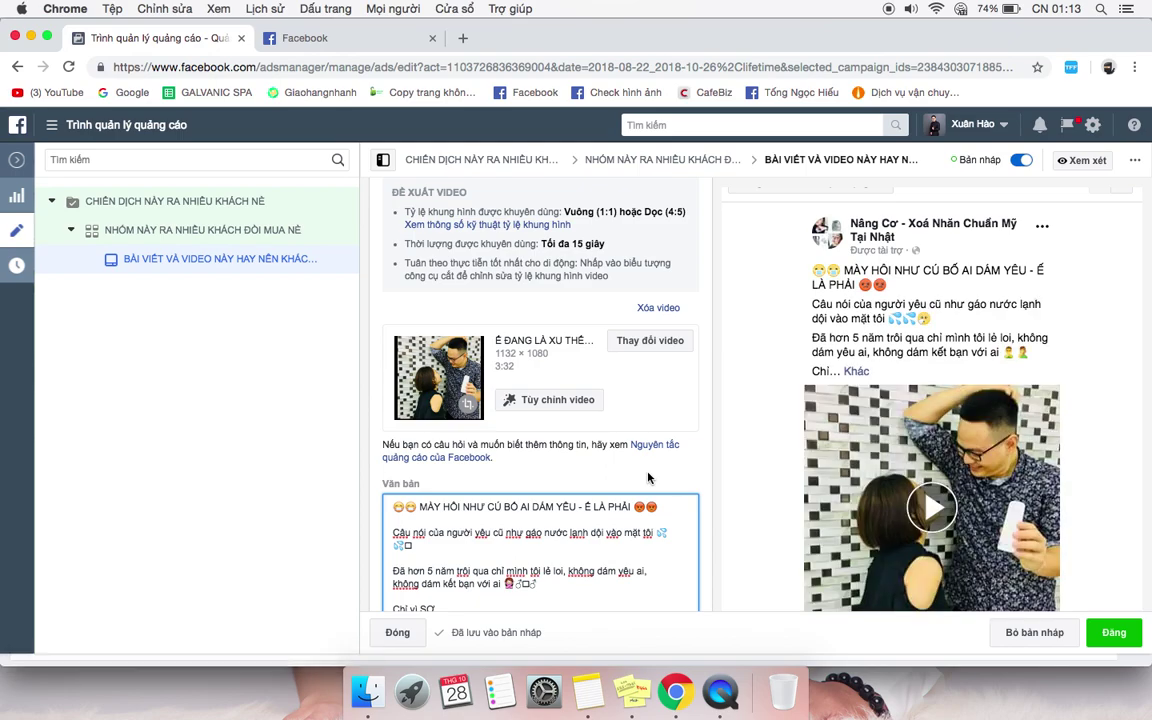
Delete the empty-box emoji placeholders after "Scion", "khốn khổ" and "xung quanh" in the ad text
{"action": "scroll", "coordinate": [648, 478], "scroll_direction": "down", "scroll_amount": 5}
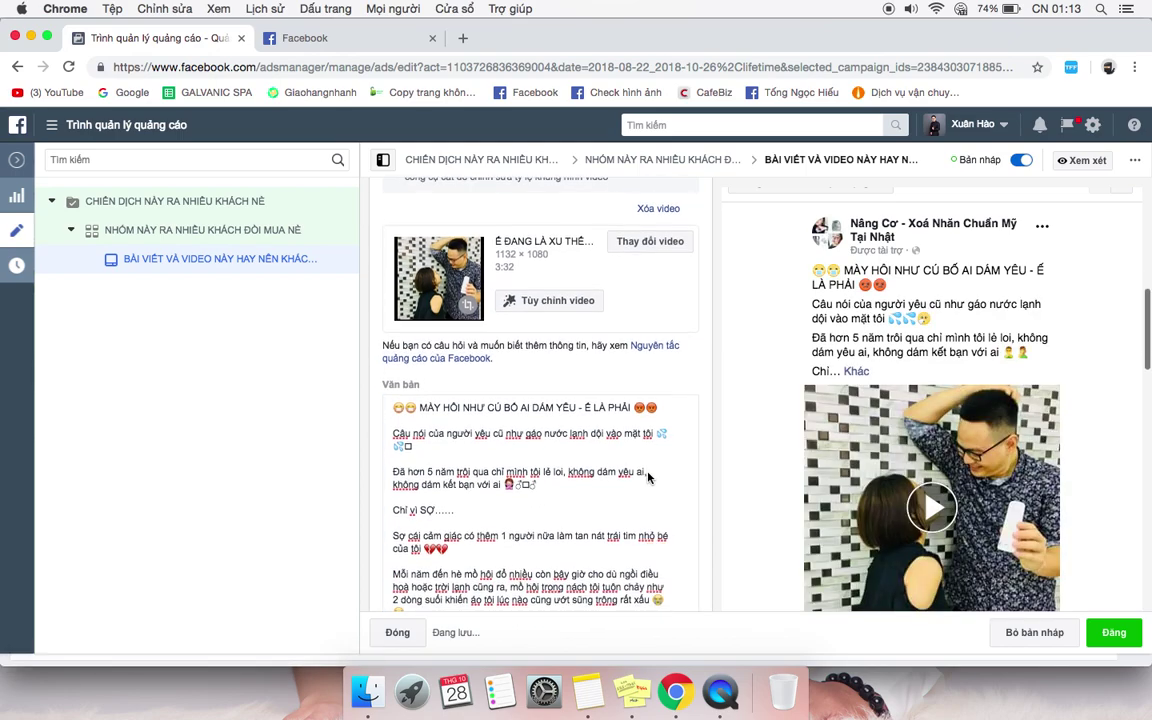
{"action": "scroll", "coordinate": [648, 478], "scroll_direction": "down", "scroll_amount": 3}
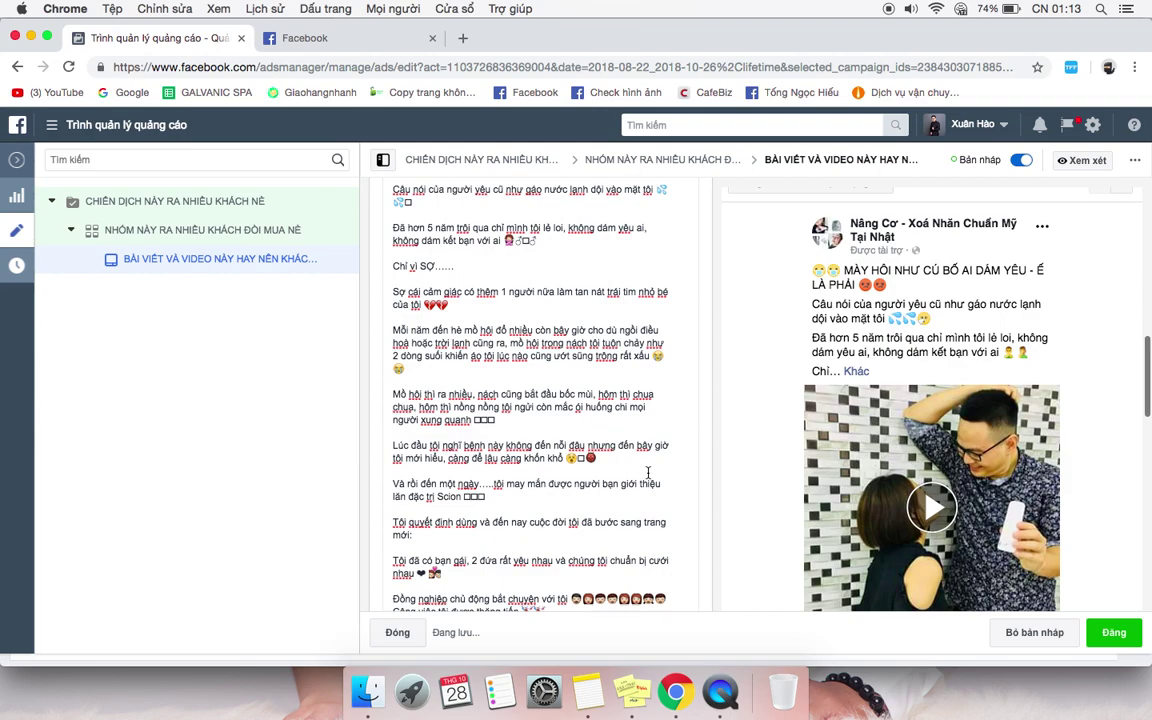
{"action": "scroll", "coordinate": [648, 473], "scroll_direction": "down", "scroll_amount": 4}
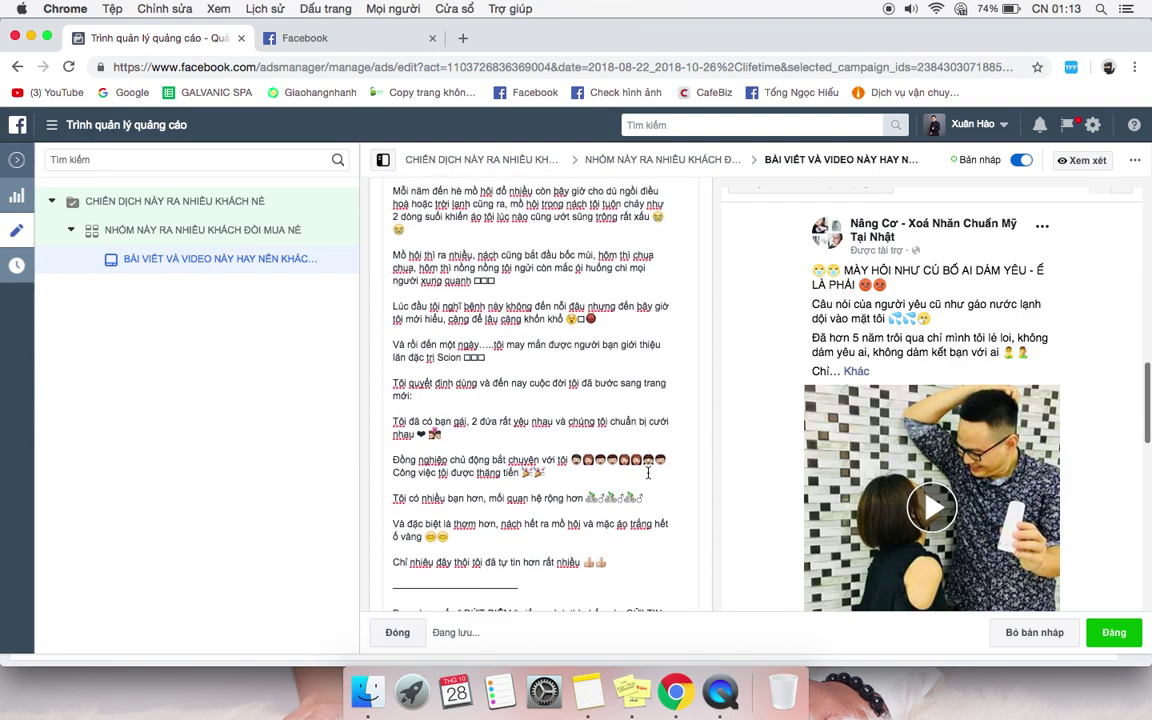
{"action": "scroll", "coordinate": [648, 474], "scroll_direction": "up", "scroll_amount": 3}
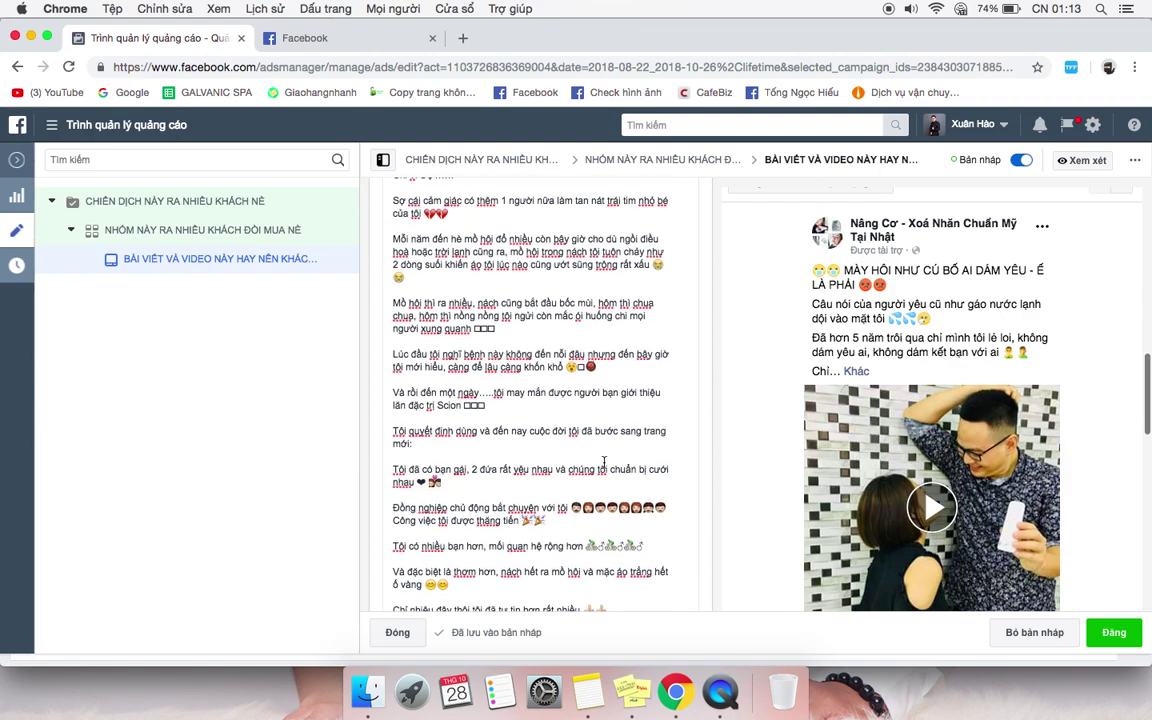
{"action": "left_click", "coordinate": [481, 405]}
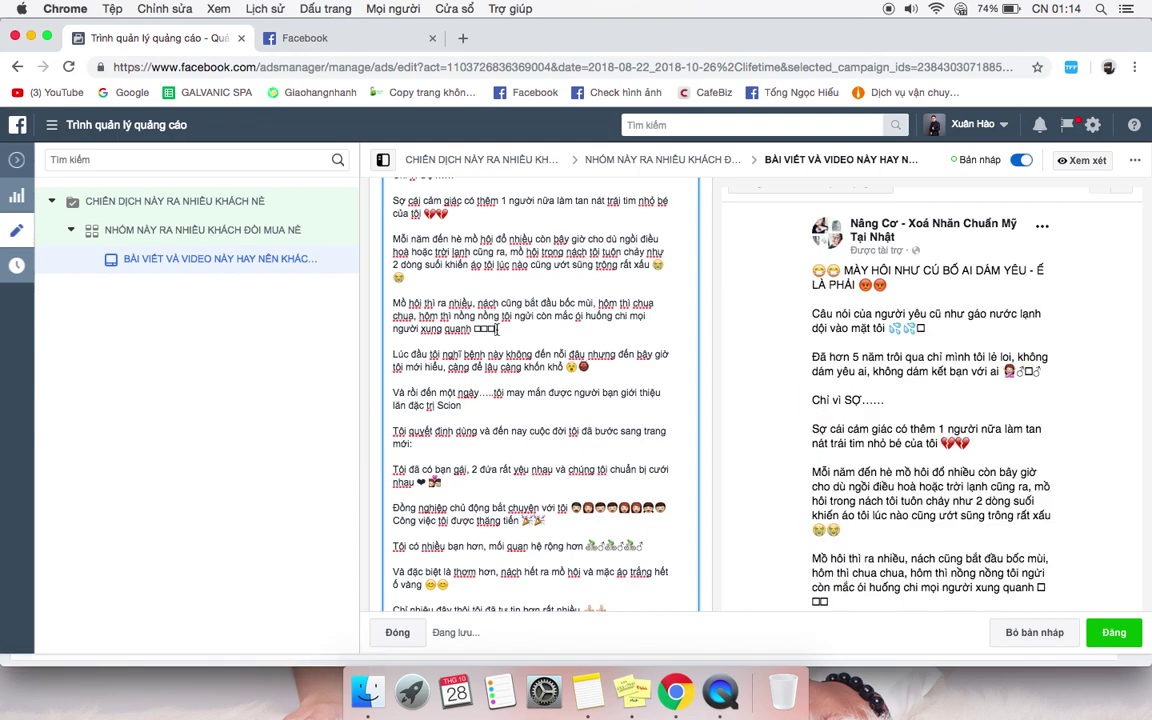
{"action": "key", "text": "BackSpace"}
{"action": "key", "text": "BackSpace"}
{"action": "key", "text": "BackSpace"}
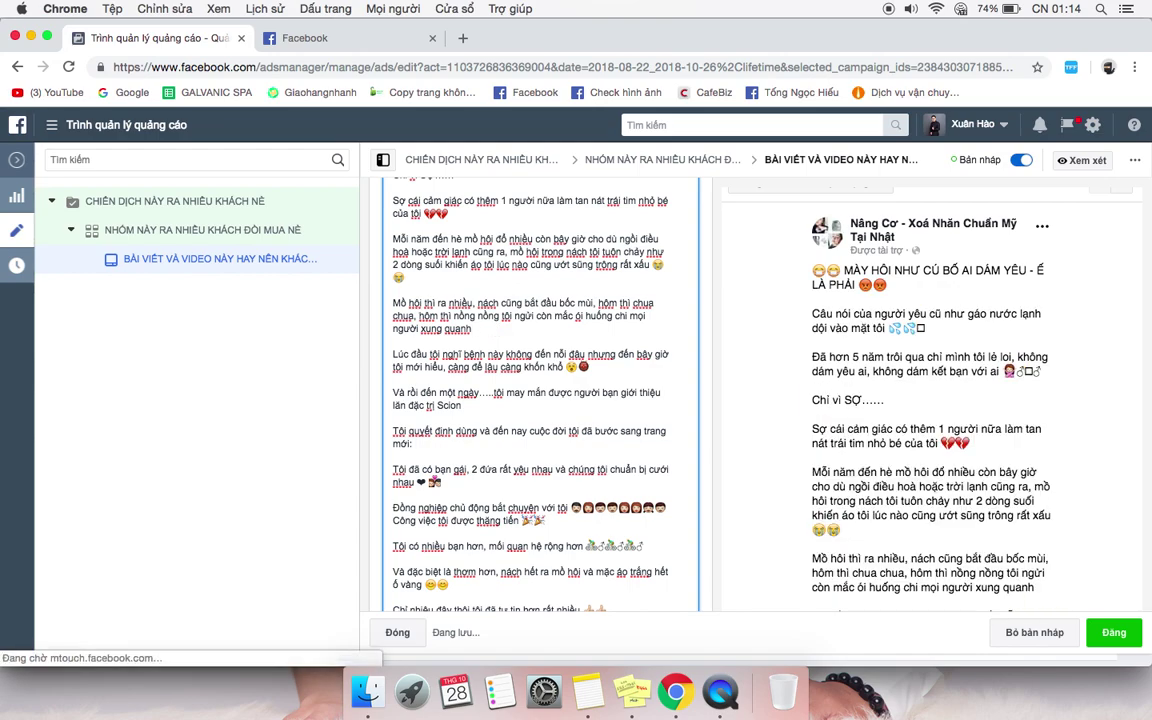
Add three sad-face :( emoticons after "xung quanh" and three <3 hearts after "Scion" in the ad text
{"action": "type", "text": "::("}
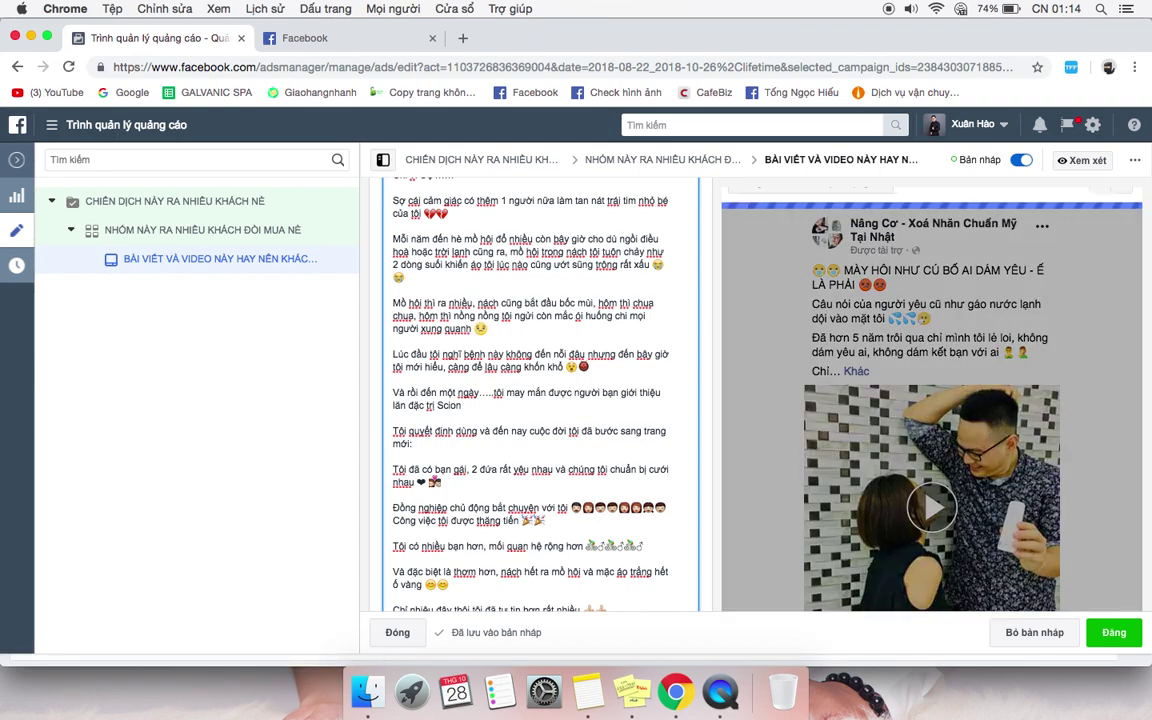
{"action": "type", "text": ":("}
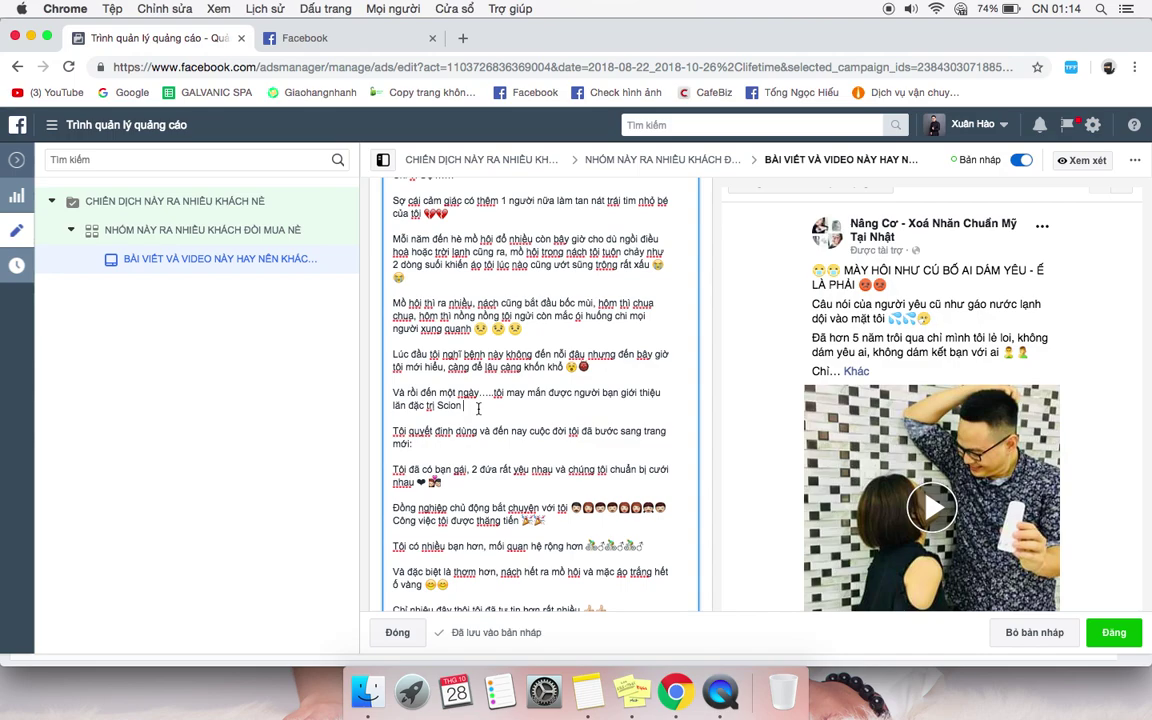
{"action": "left_click", "coordinate": [478, 408]}
{"action": "type", "text": "<3 <3 "}
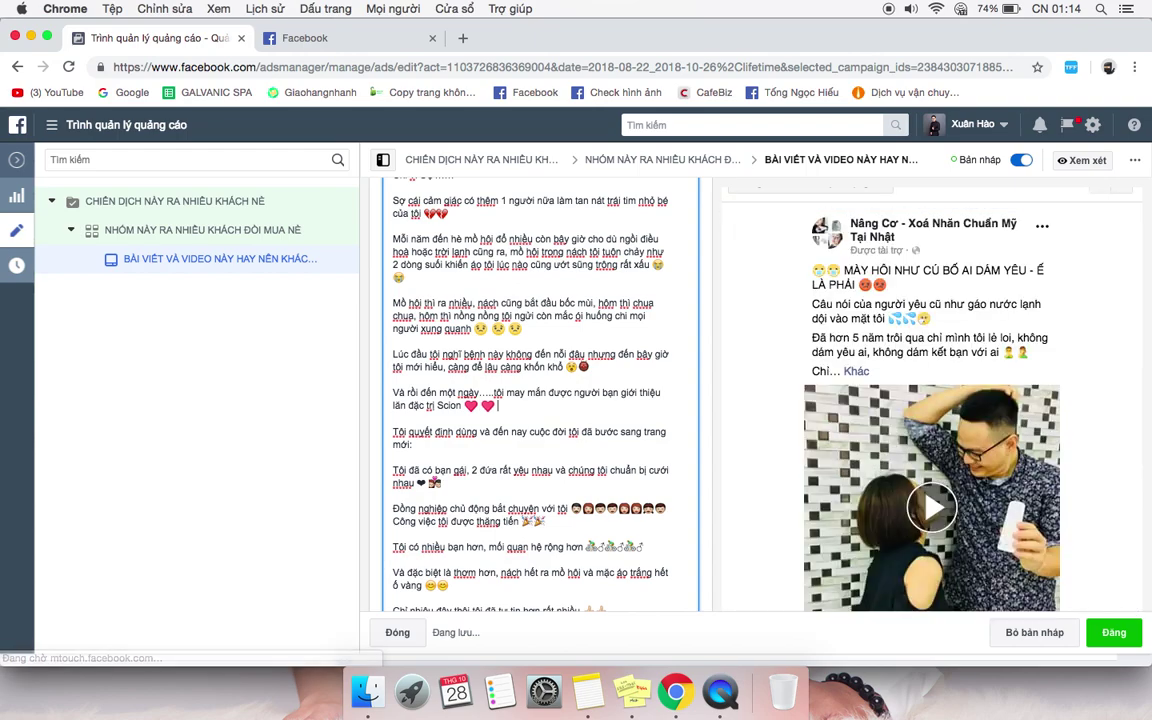
{"action": "type", "text": "<"}
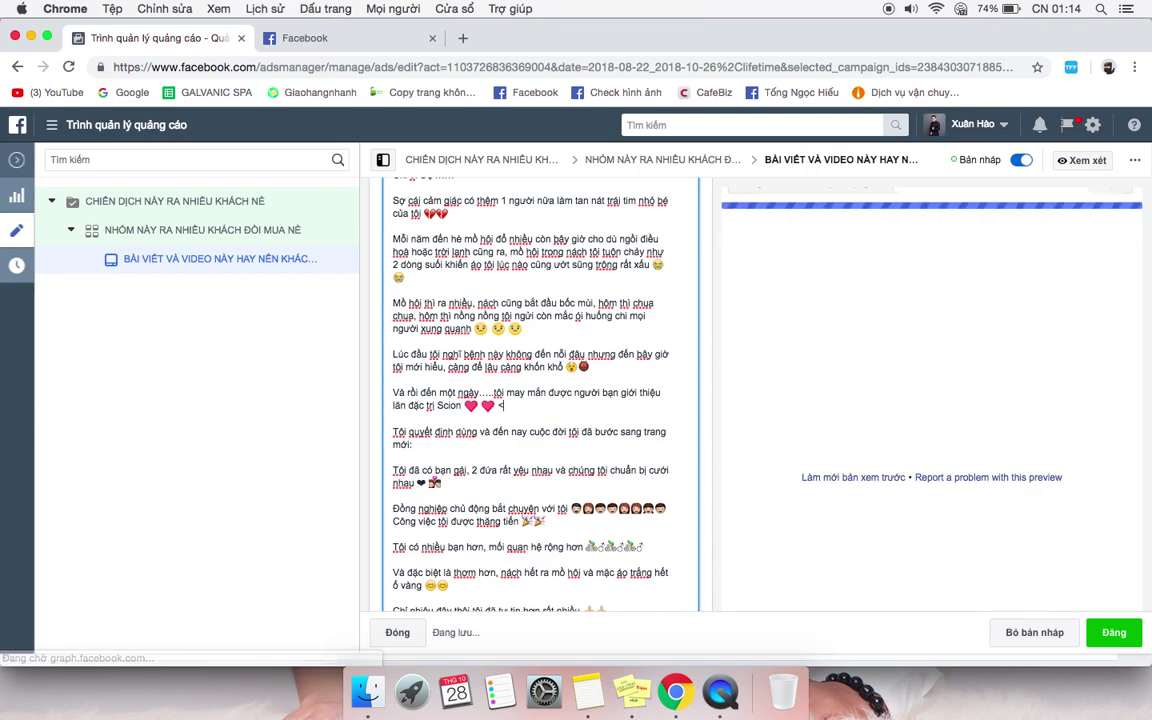
{"action": "type", "text": "3"}
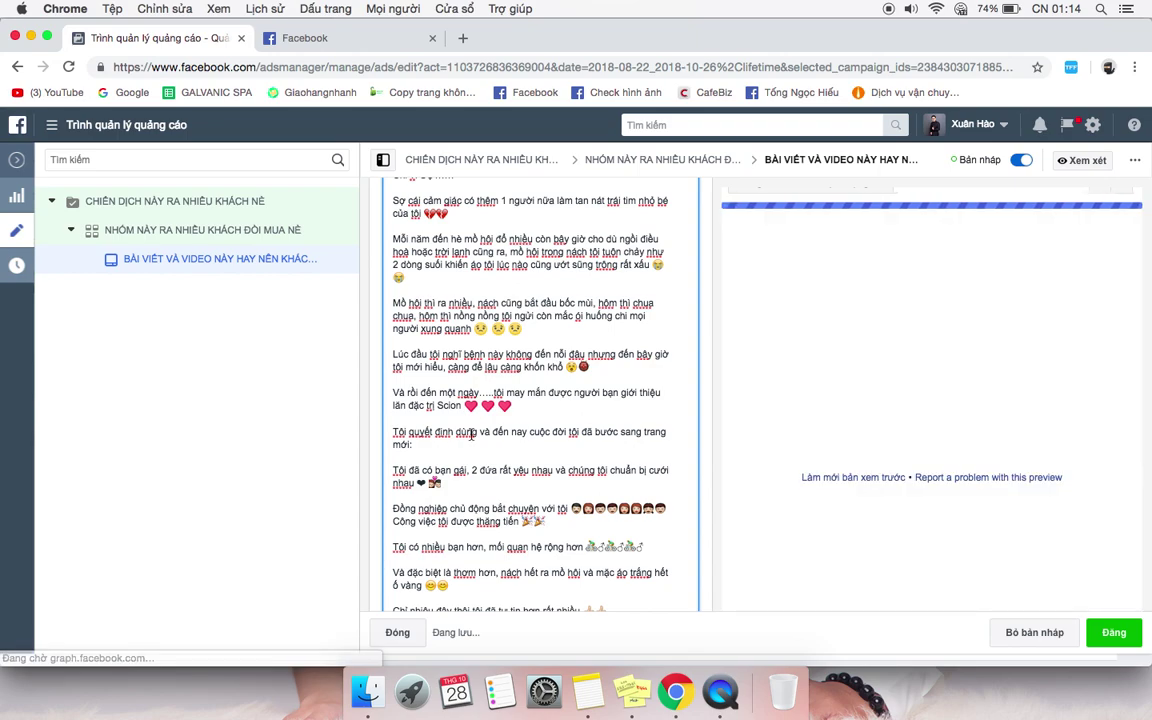
Review the edited ad text from its opening line through to the end
{"action": "scroll", "coordinate": [470, 440], "scroll_direction": "down", "scroll_amount": 1}
{"action": "scroll", "coordinate": [467, 447], "scroll_direction": "up", "scroll_amount": 5}
{"action": "scroll", "coordinate": [467, 447], "scroll_direction": "down", "scroll_amount": 3}
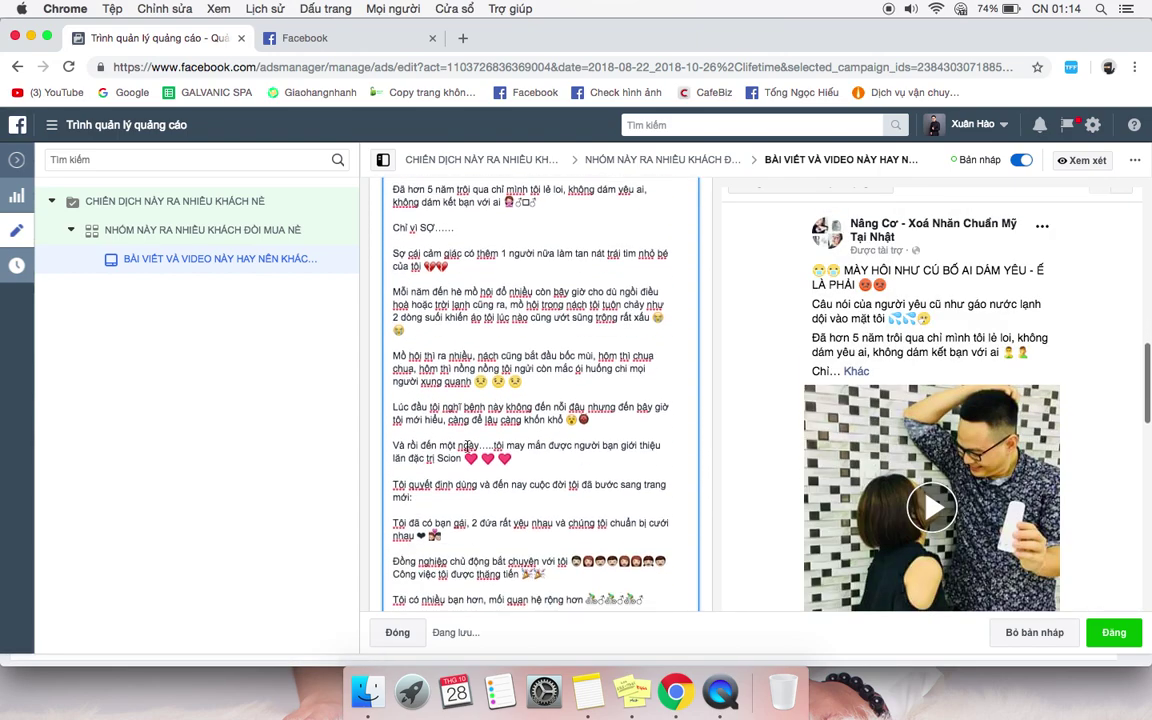
{"action": "scroll", "coordinate": [467, 447], "scroll_direction": "up", "scroll_amount": 2}
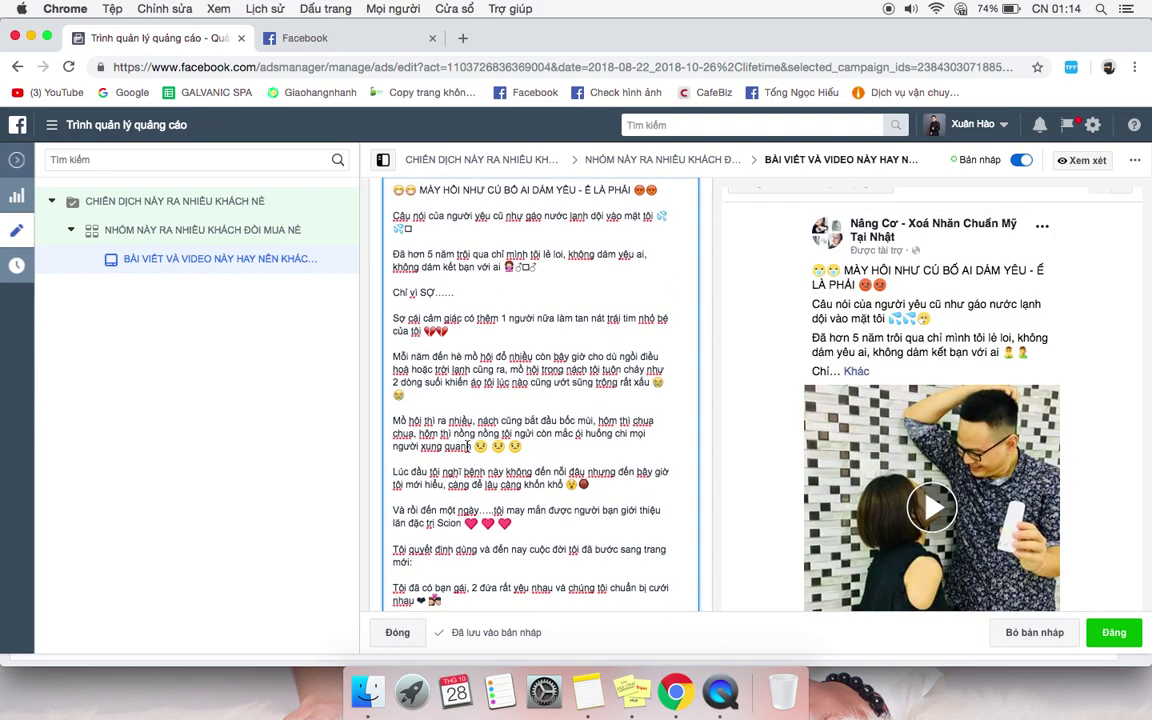
{"action": "scroll", "coordinate": [467, 447], "scroll_direction": "up", "scroll_amount": 1}
{"action": "scroll", "coordinate": [467, 447], "scroll_direction": "down", "scroll_amount": 6}
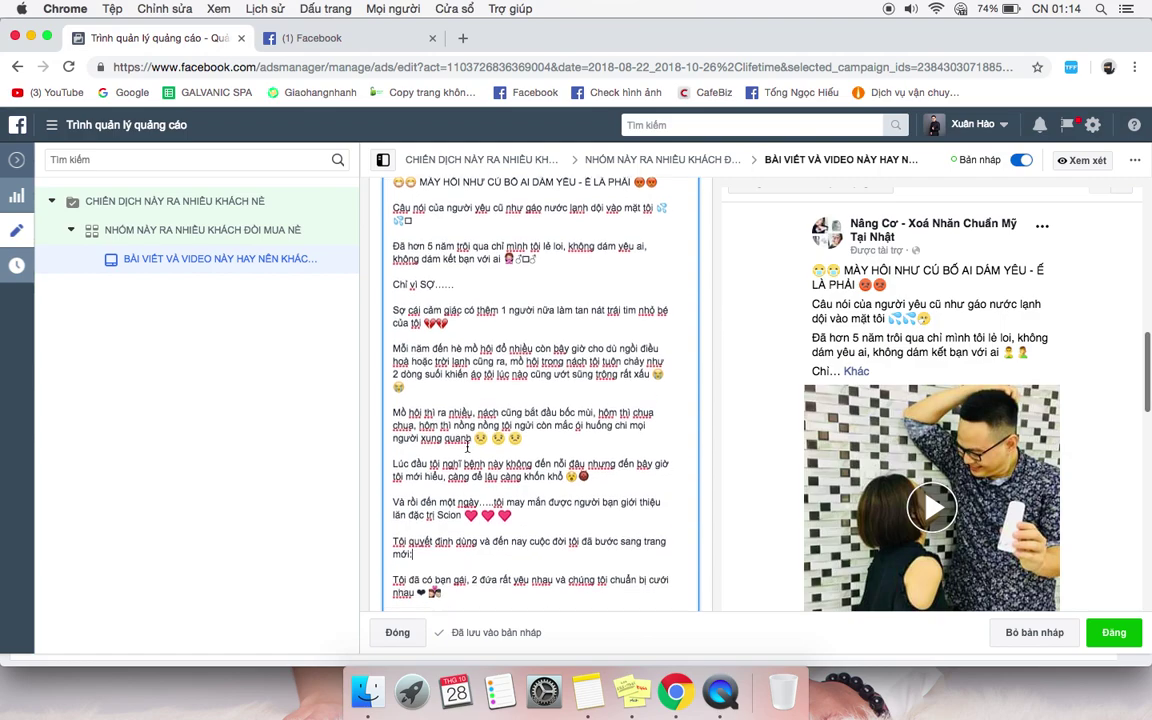
{"action": "scroll", "coordinate": [467, 447], "scroll_direction": "down", "scroll_amount": 6}
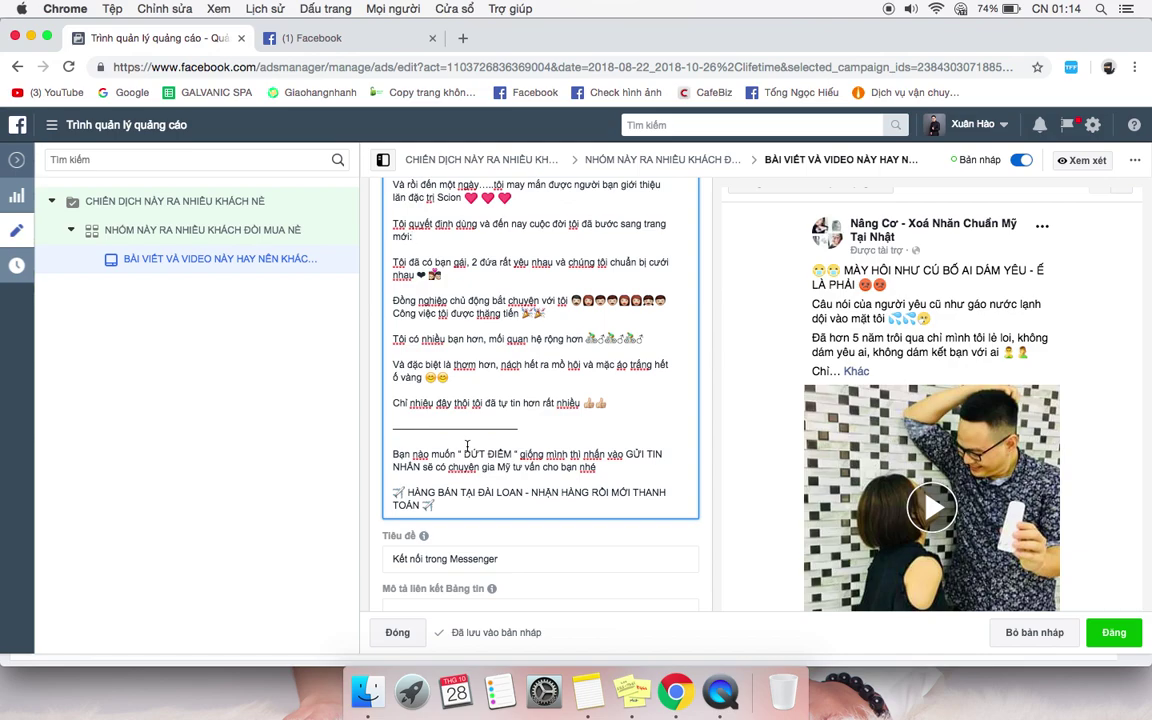
{"action": "scroll", "coordinate": [467, 447], "scroll_direction": "down", "scroll_amount": 5}
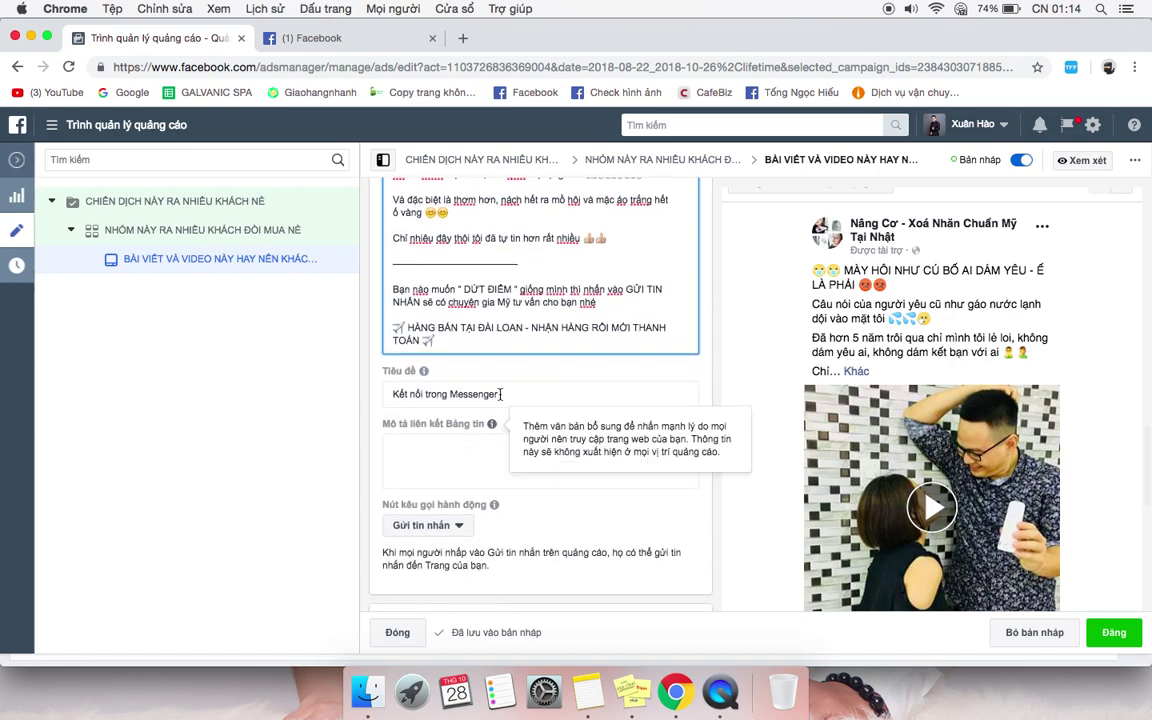
{"action": "triple_click", "coordinate": [524, 396]}
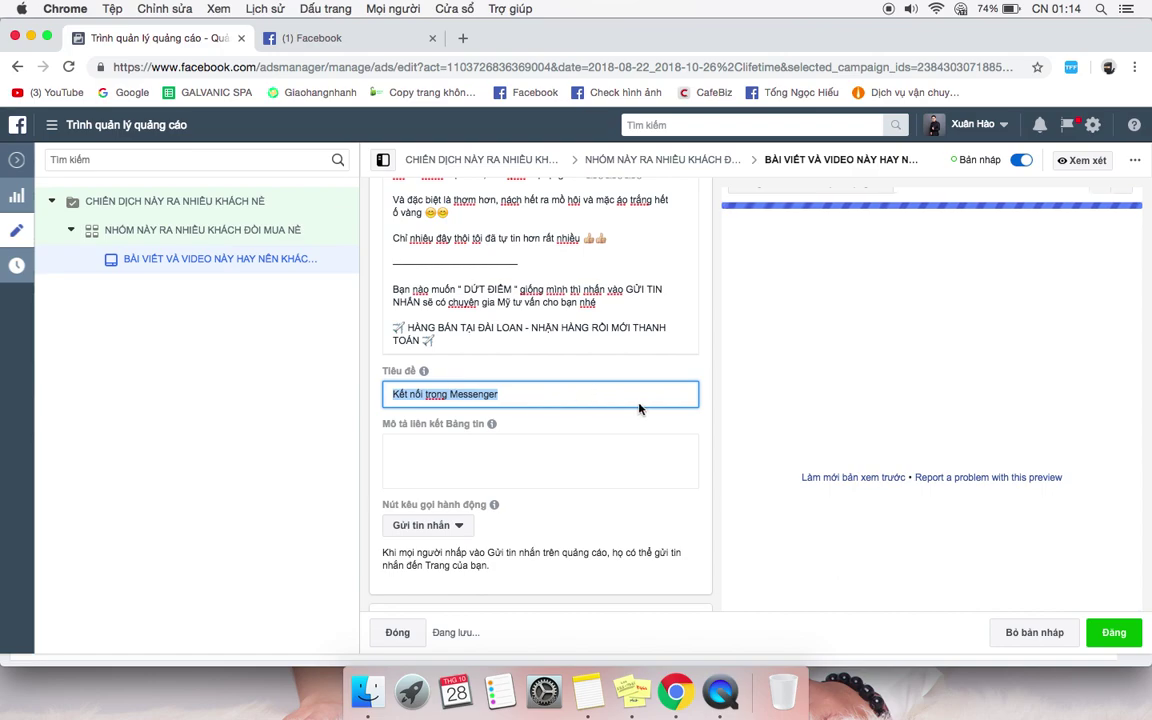
{"action": "key", "text": "BackSpace"}
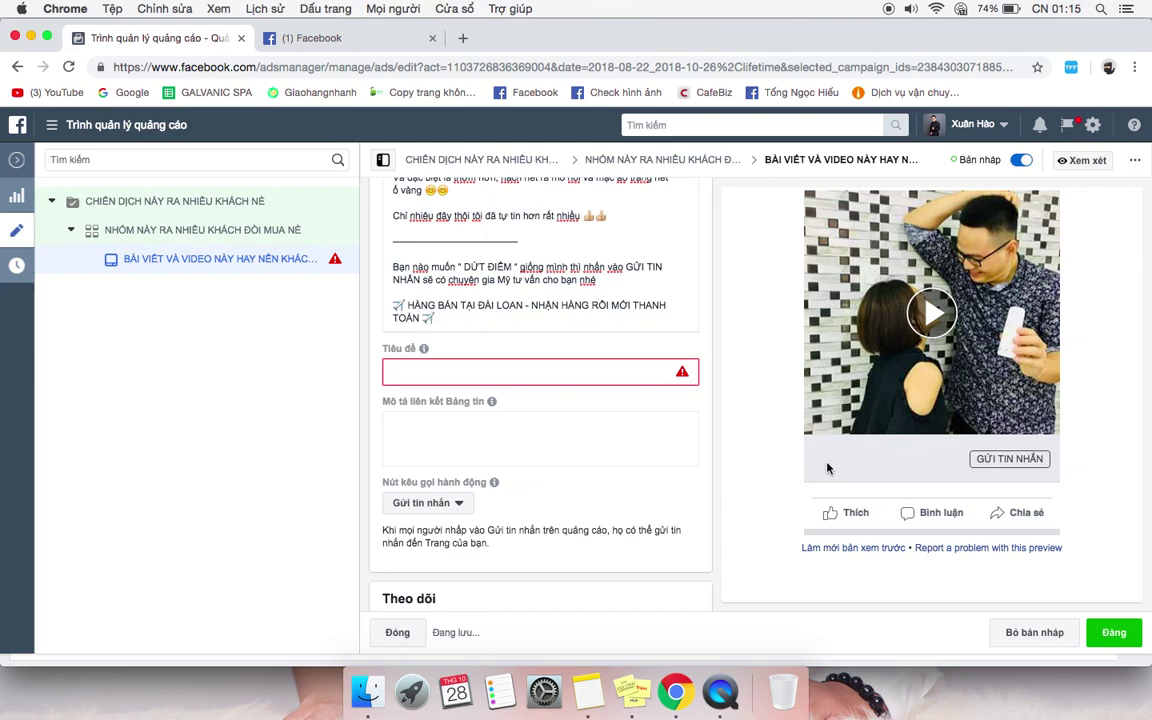
{"action": "key", "text": "super+z"}
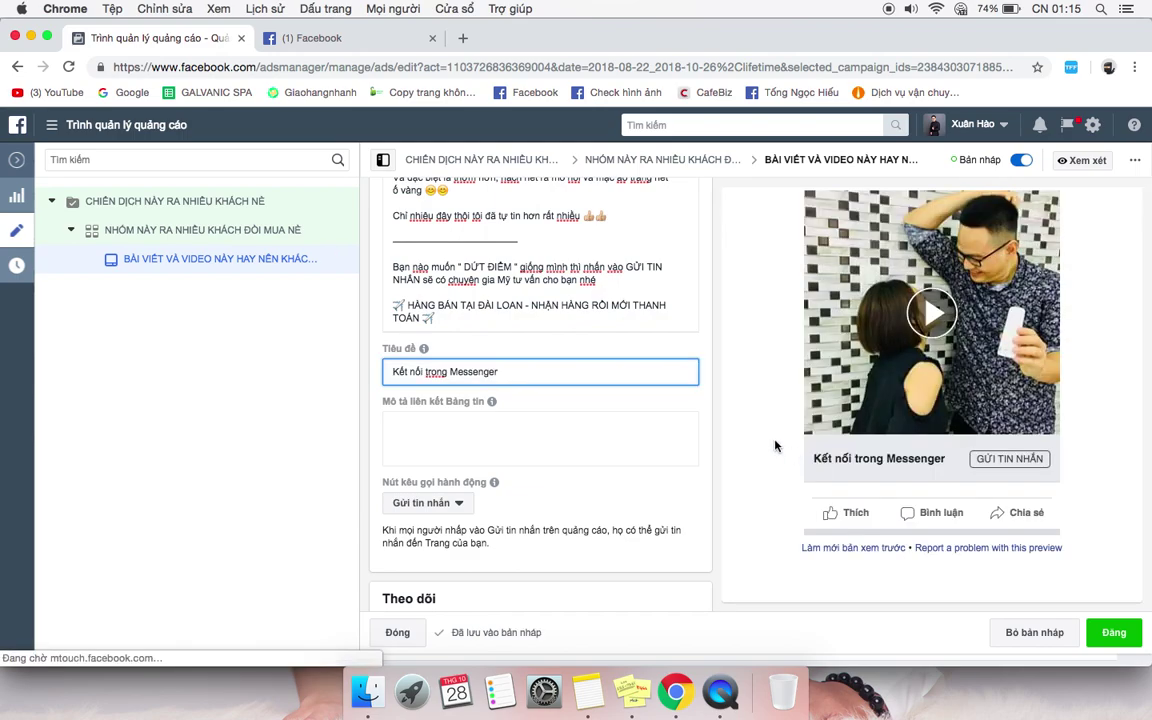
Replace the ad's headline with "3.350.459 NGƯỜI ĐÃ HẾT TẠI ĐÀI LOAN"
{"action": "triple_click", "coordinate": [530, 373]}
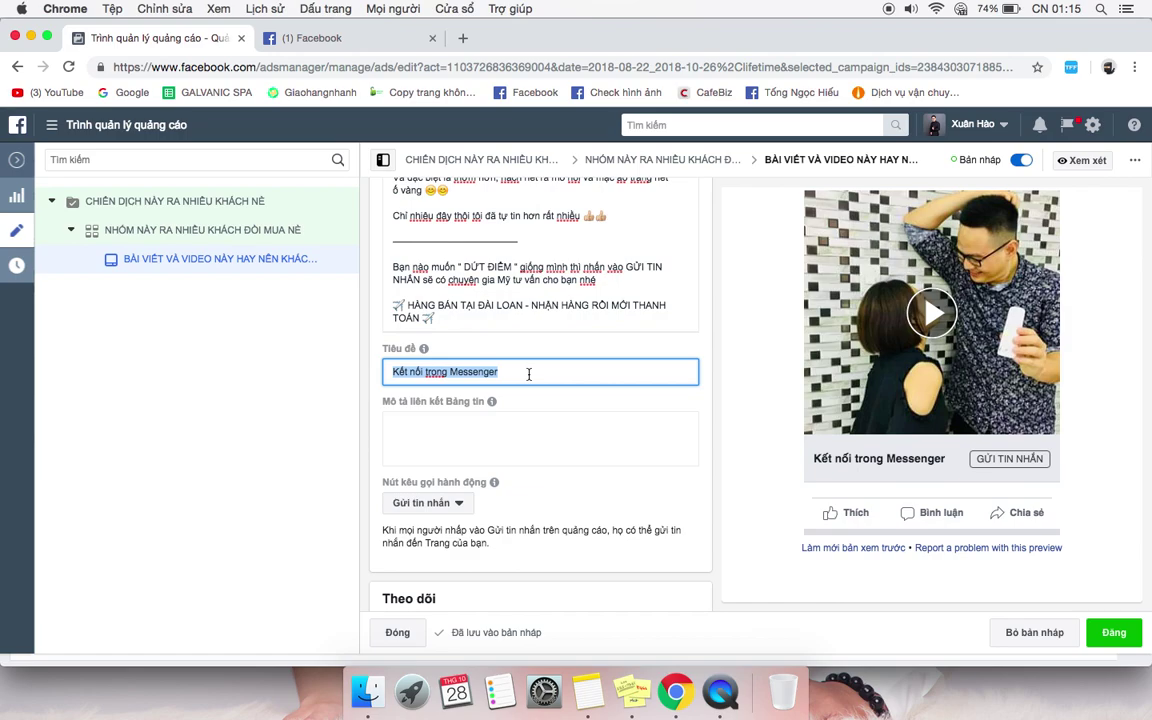
{"action": "type", "text": "3."}
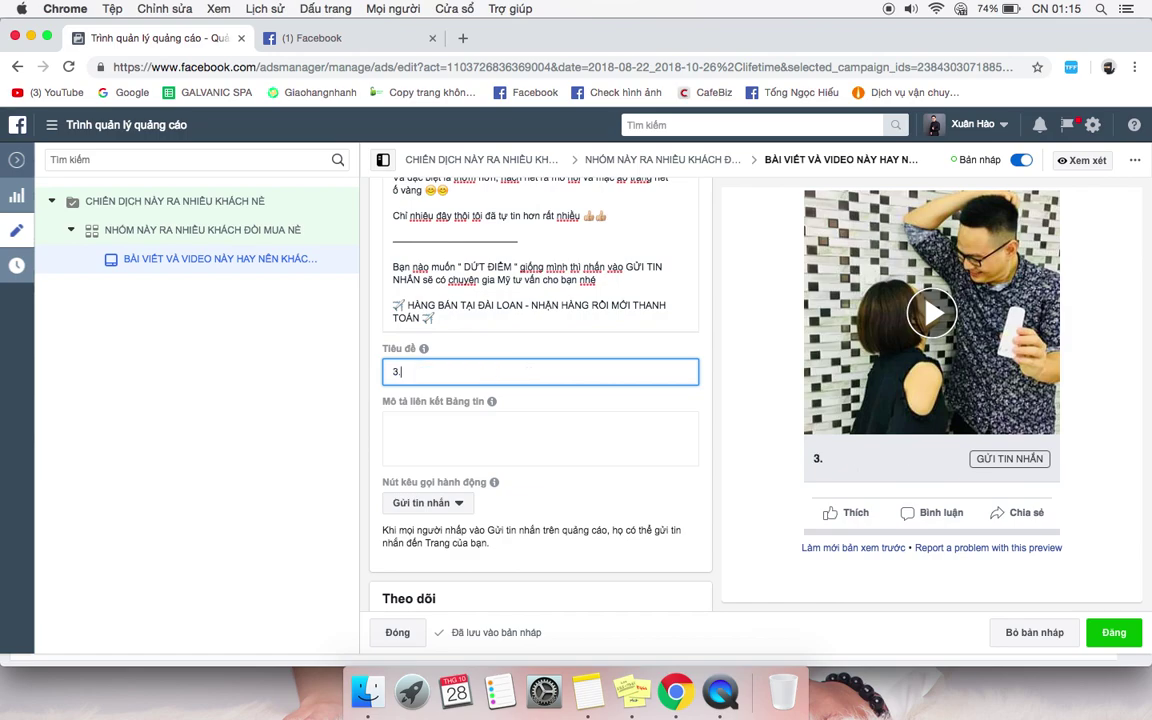
{"action": "type", "text": "3"}
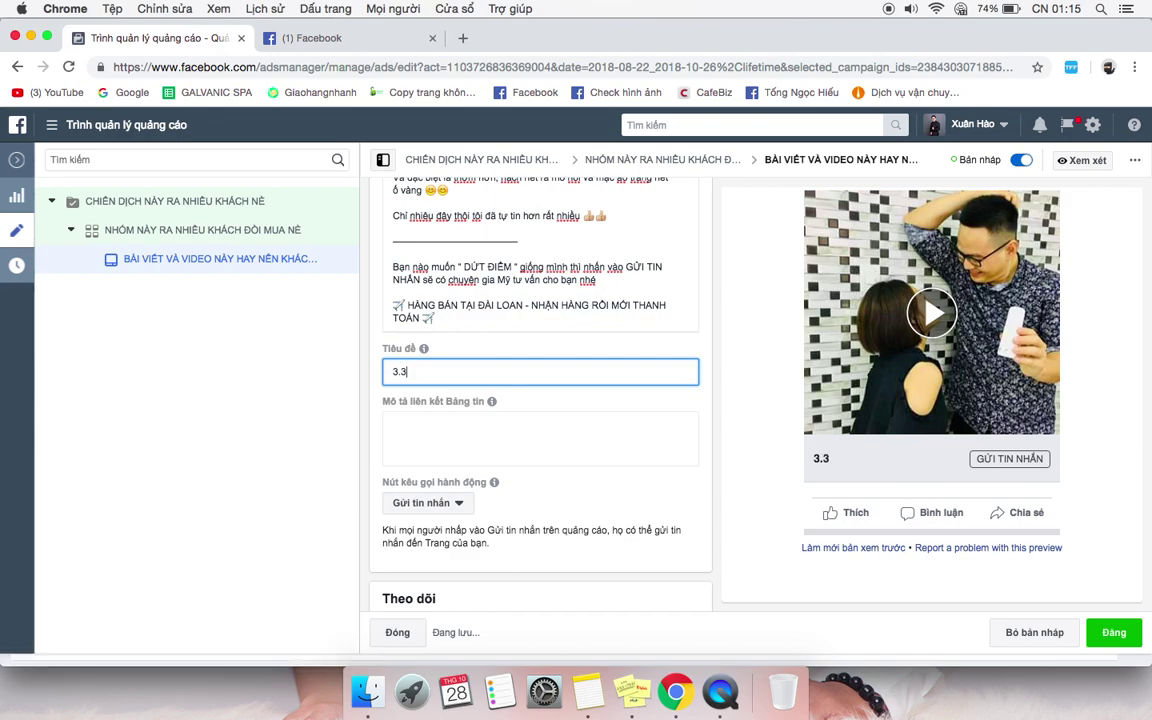
{"action": "type", "text": "50.459"}
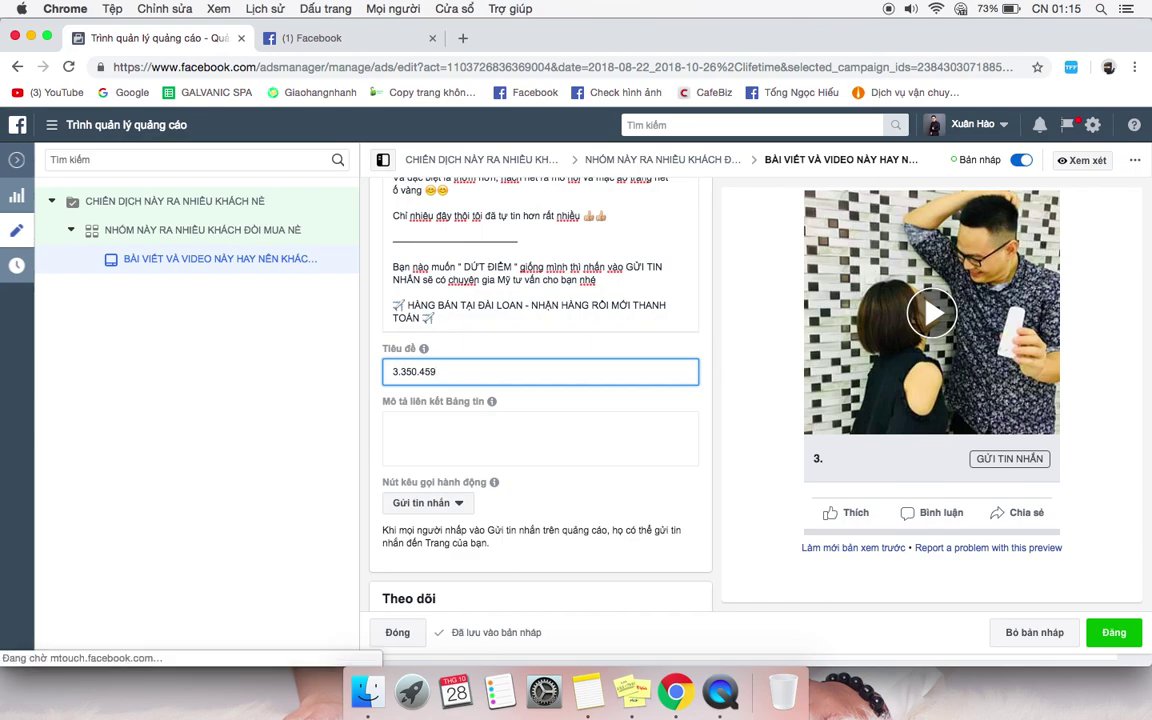
{"action": "type", "text": " người đ"}
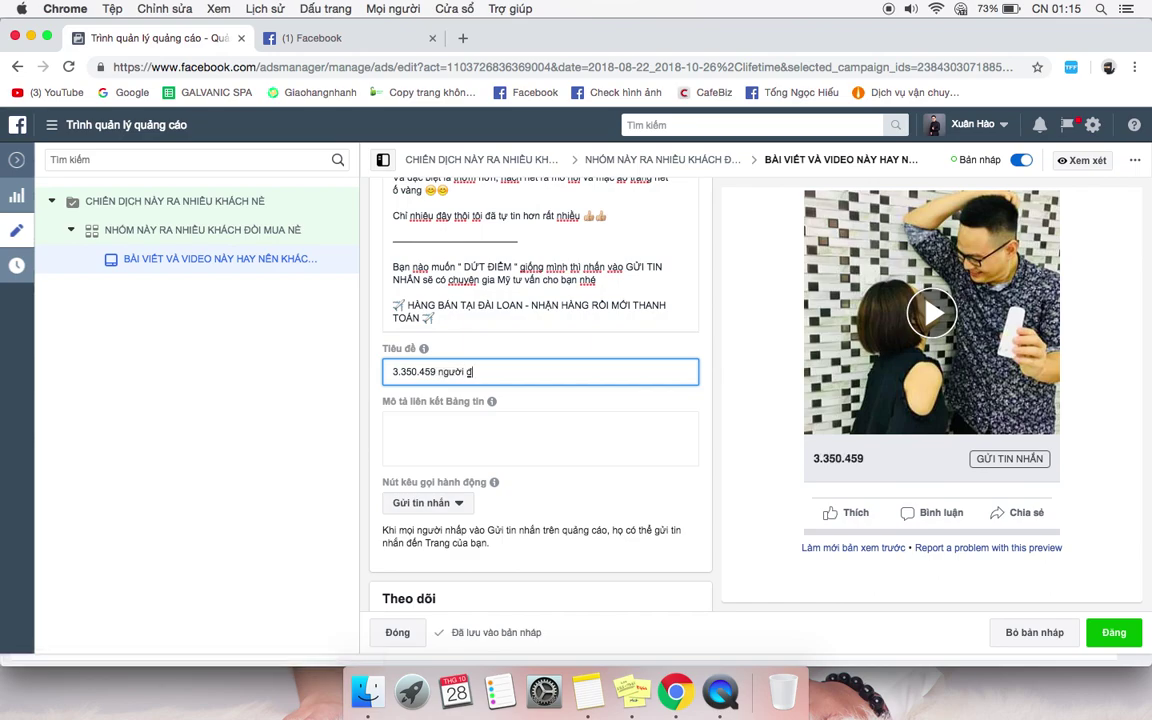
{"action": "type", "text": "ã"}
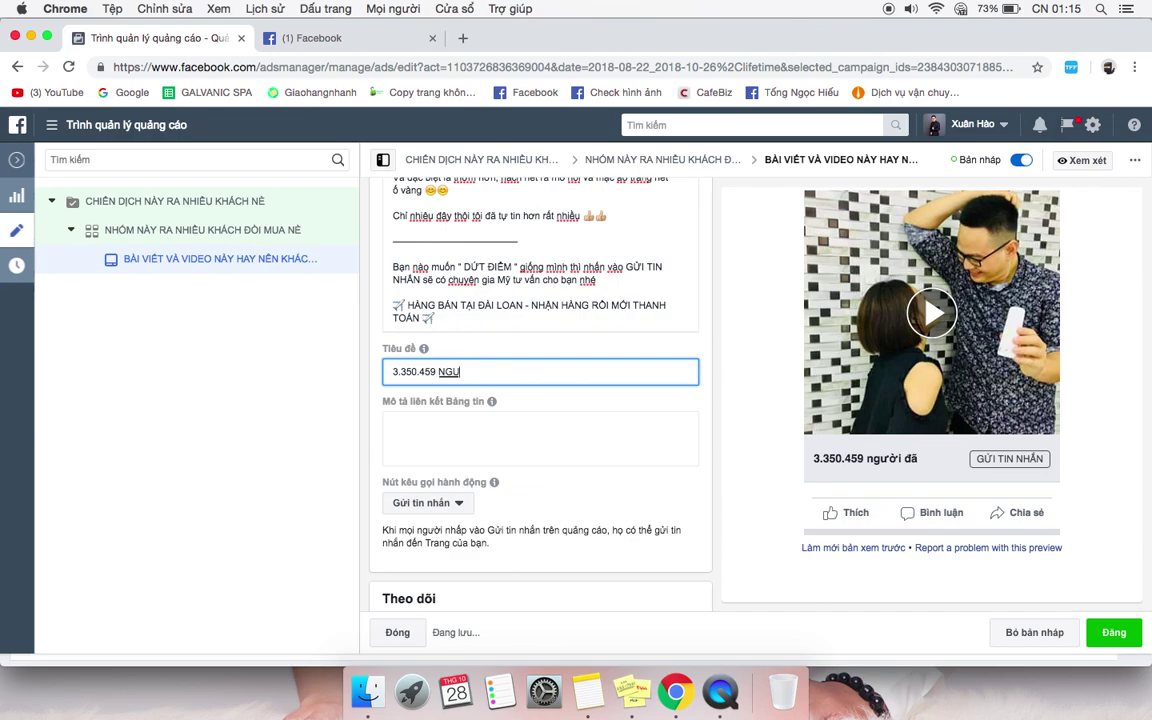
{"action": "type", "text": "x"}
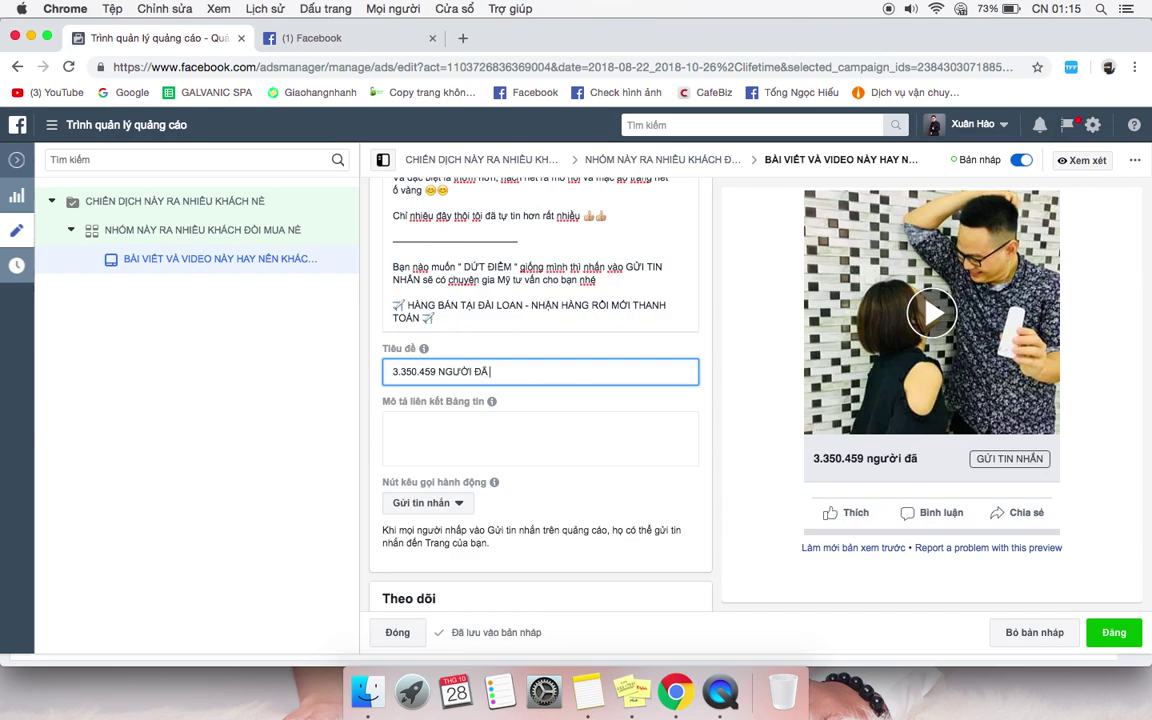
{"action": "type", "text": " H"}
{"action": "type", "text": "ÊT"}
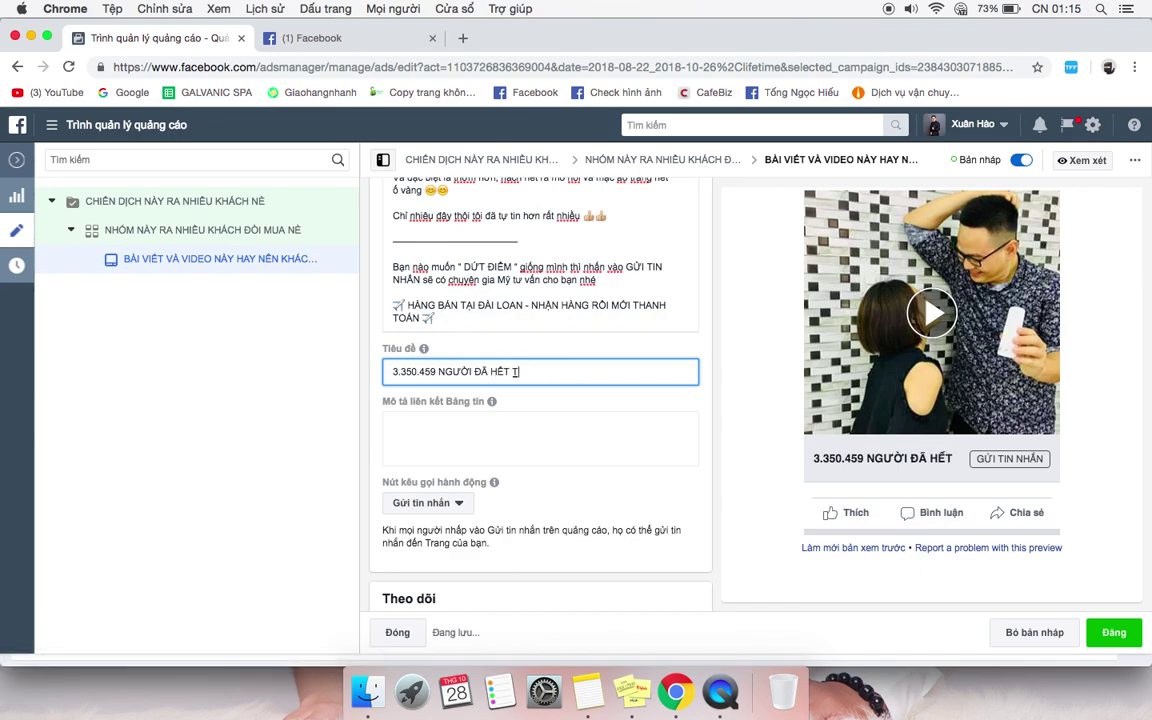
{"action": "type", "text": " TẠI ĐẠI"}
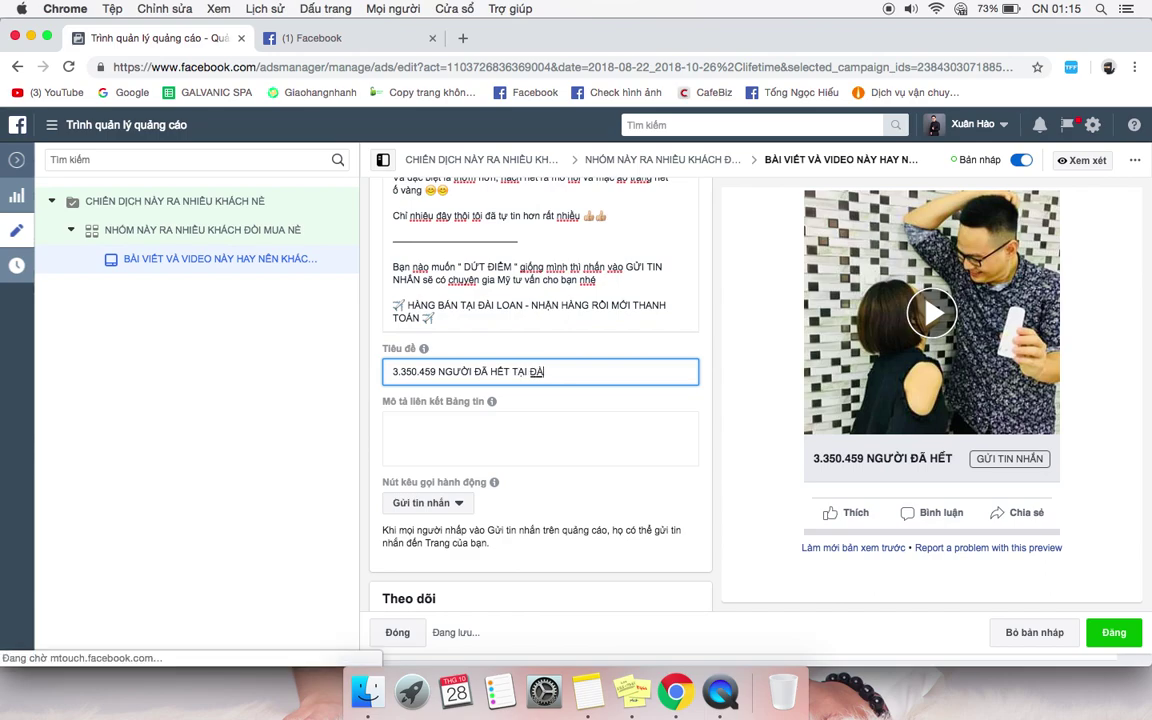
{"action": "key", "text": "BackSpace"}
{"action": "key", "text": "BackSpace"}
{"action": "type", "text": "ÀI LOAN"}
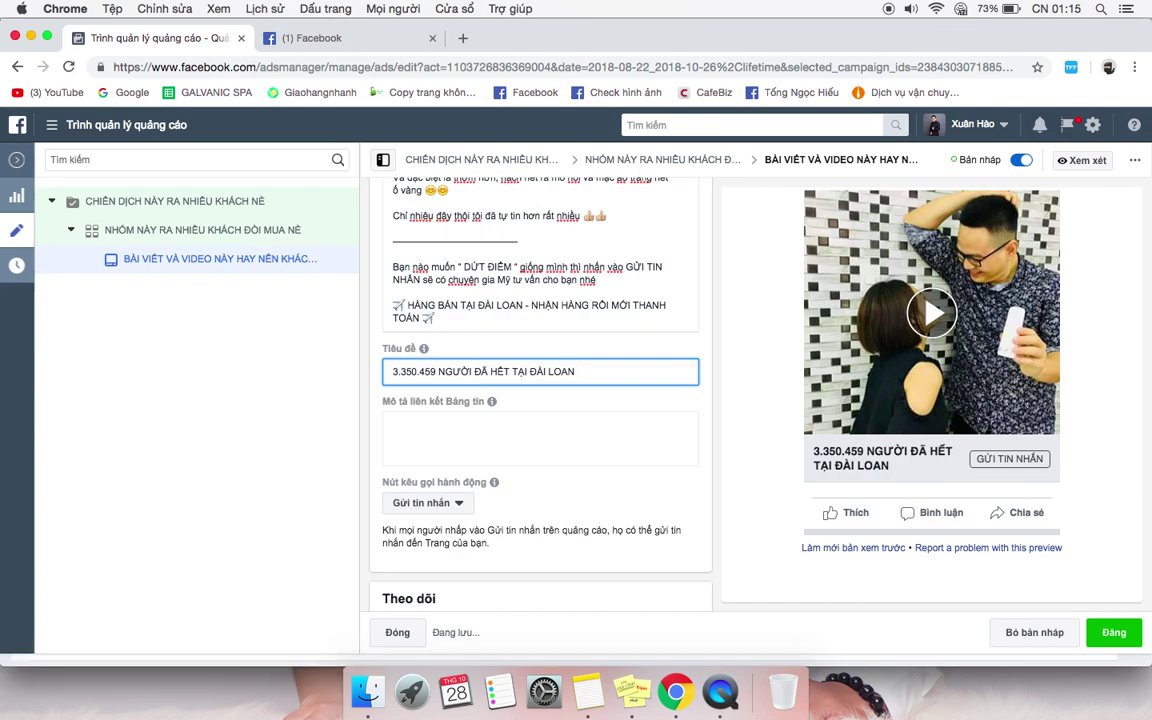
{"action": "left_click", "coordinate": [565, 402]}
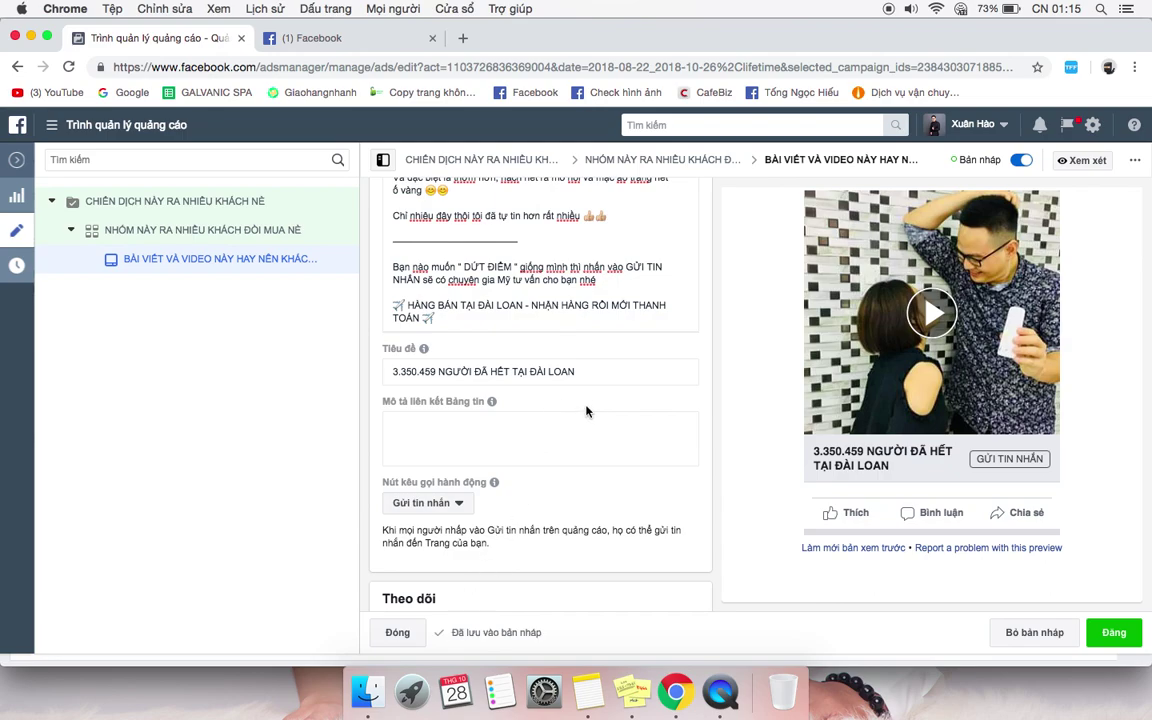
{"action": "scroll", "coordinate": [586, 399], "scroll_direction": "down", "scroll_amount": 2}
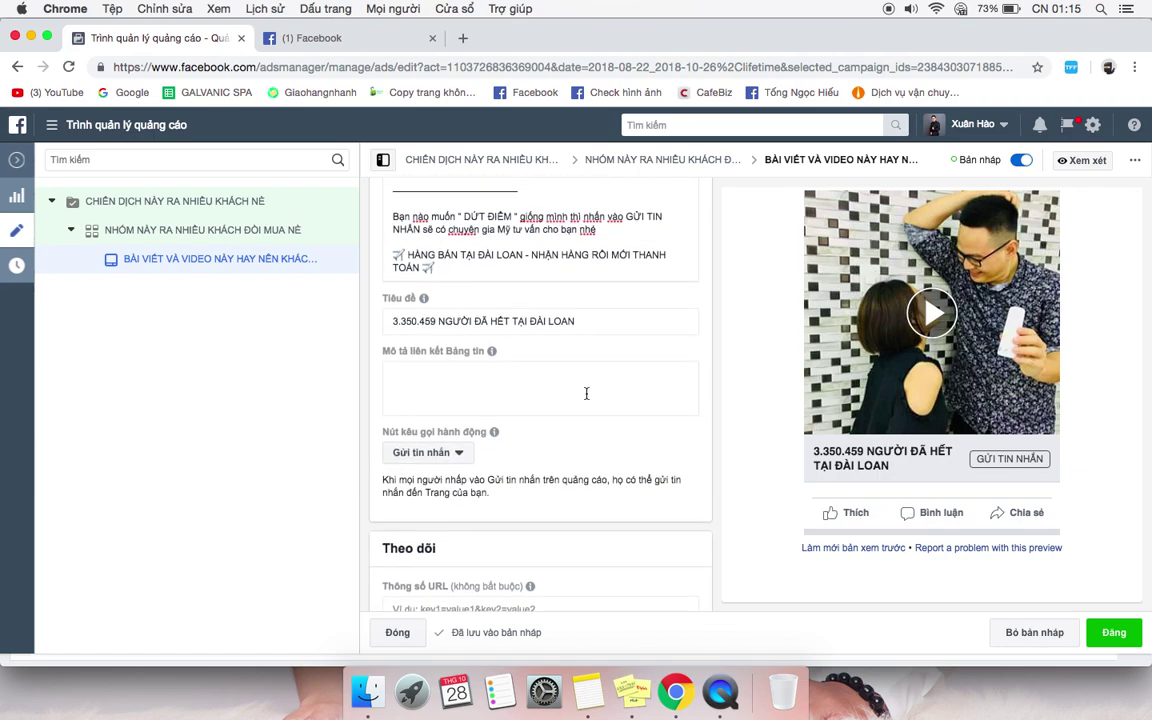
{"action": "left_click", "coordinate": [550, 387]}
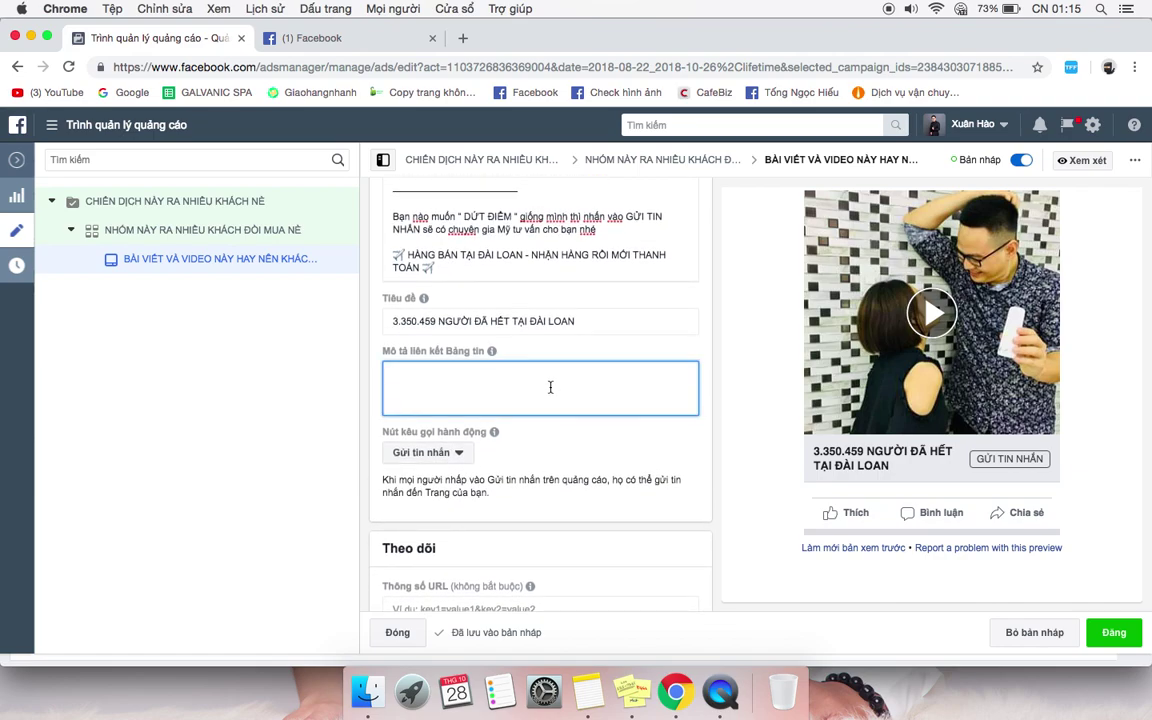
{"action": "type", "text": "NHẬP VÀO"}
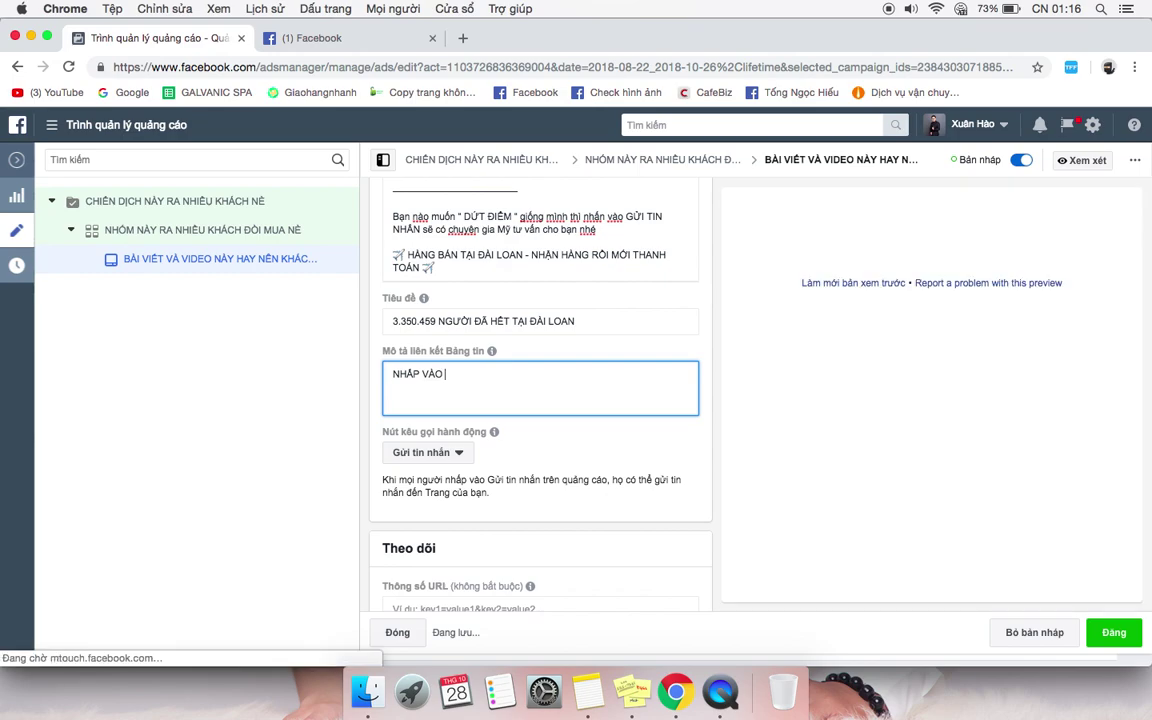
{"action": "key", "text": "BackSpace"}
{"action": "key", "text": "BackSpace"}
{"action": "key", "text": "BackSpace"}
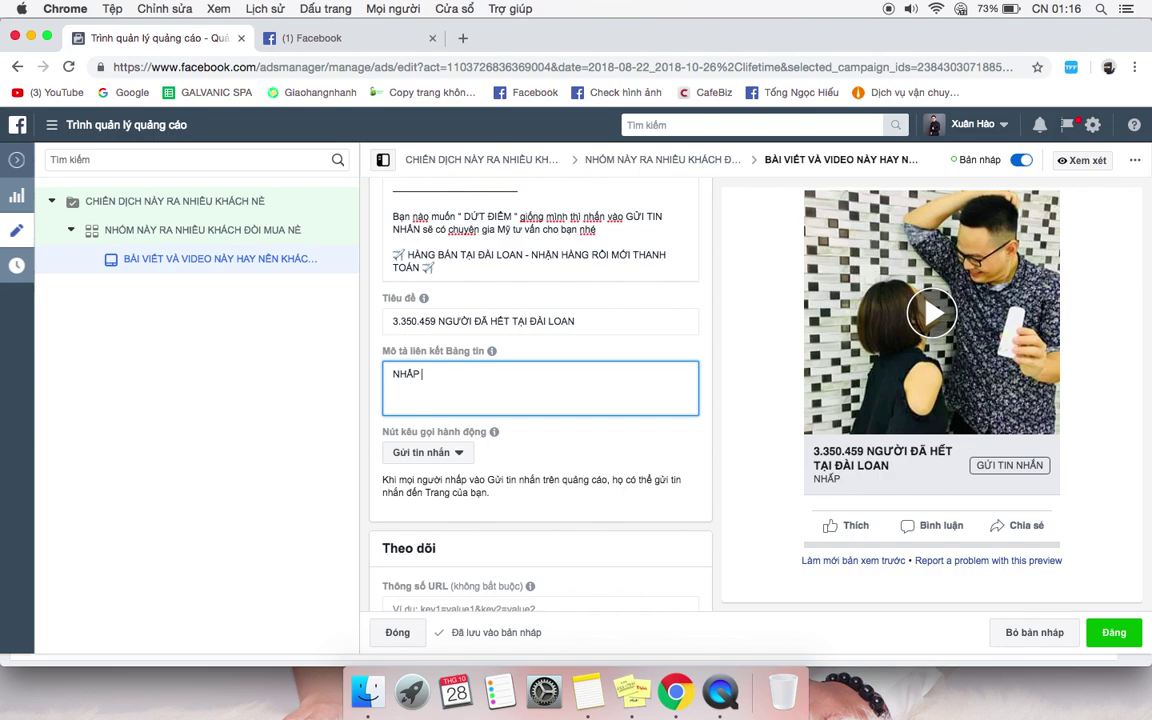
{"action": "key", "text": "BackSpace"}
{"action": "key", "text": "BackSpace"}
{"action": "key", "text": "BackSpace"}
{"action": "key", "text": "BackSpace"}
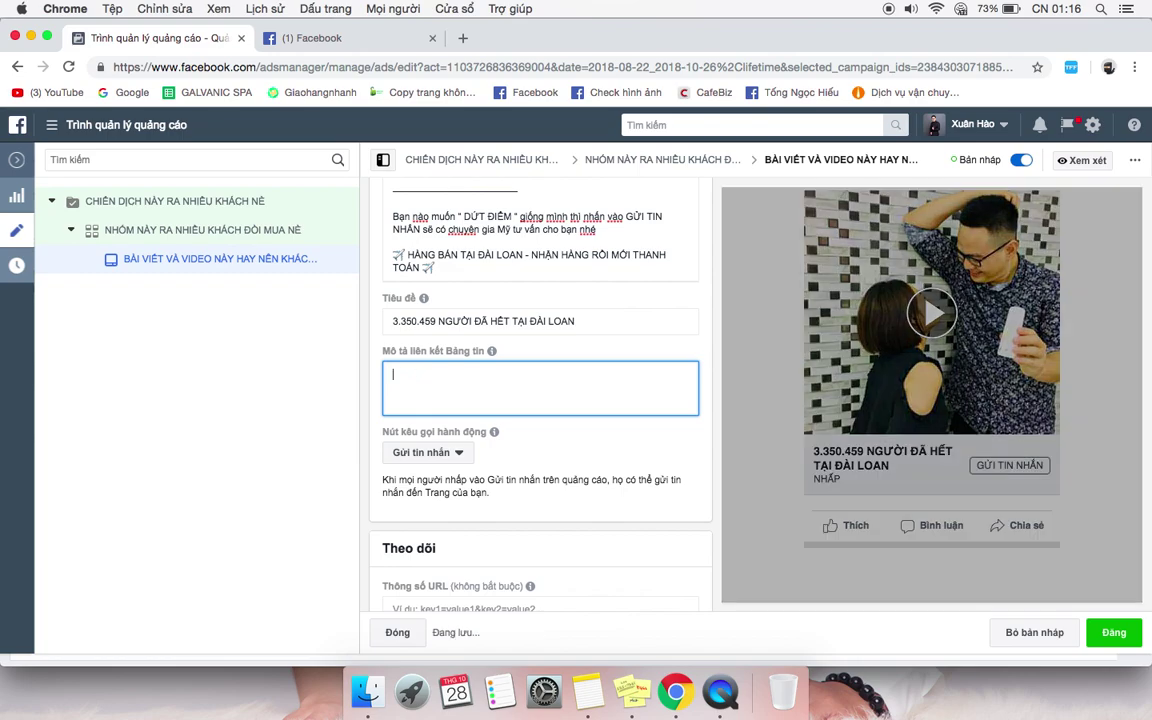
{"action": "left_click", "coordinate": [377, 421]}
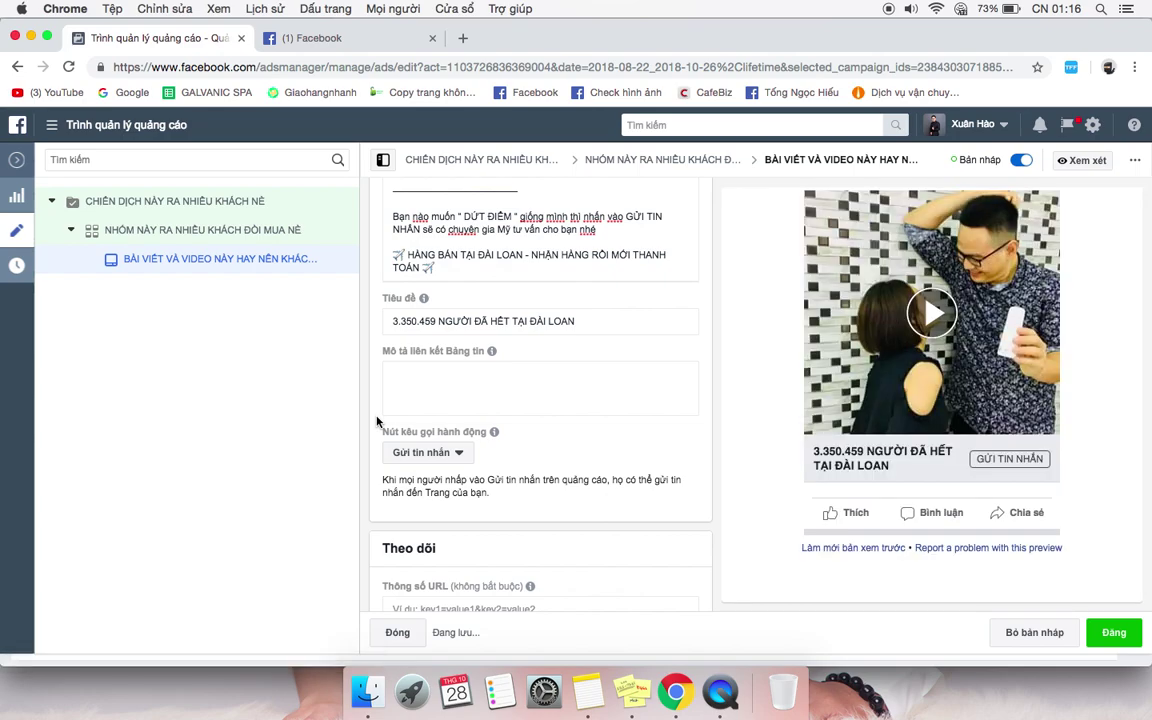
Switch the ad's Messenger setup to a custom template and remove the attached "tru" template
{"action": "scroll", "coordinate": [377, 421], "scroll_direction": "down", "scroll_amount": 5}
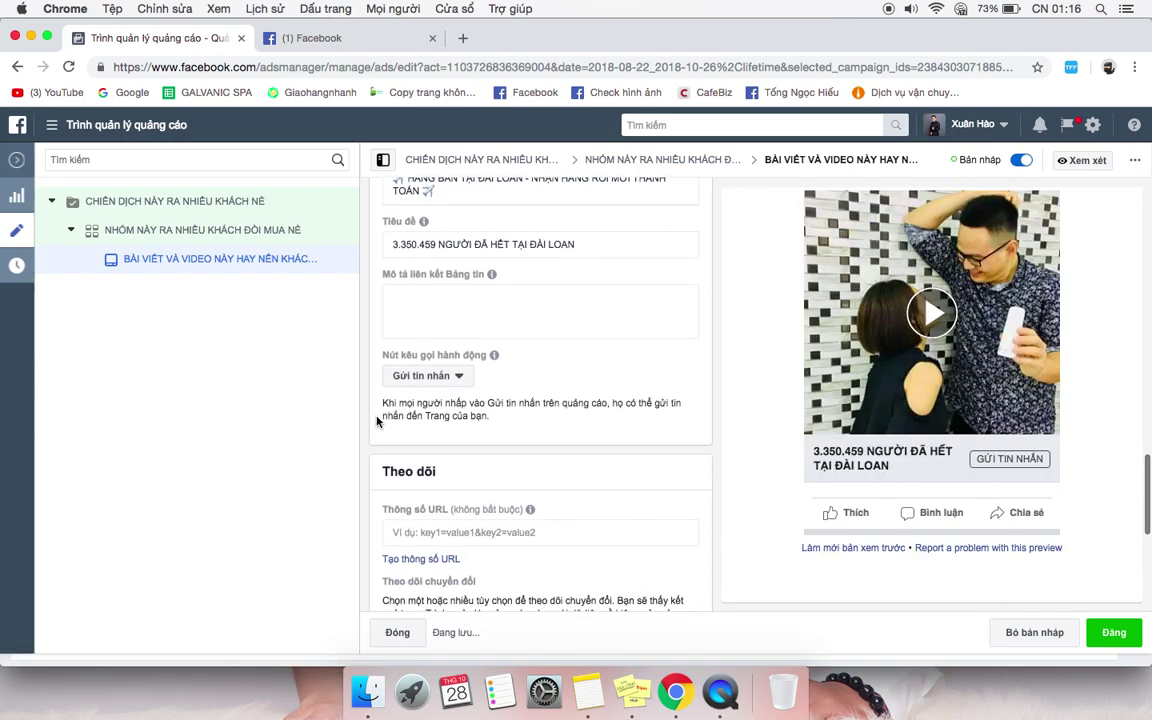
{"action": "scroll", "coordinate": [377, 421], "scroll_direction": "down", "scroll_amount": 4}
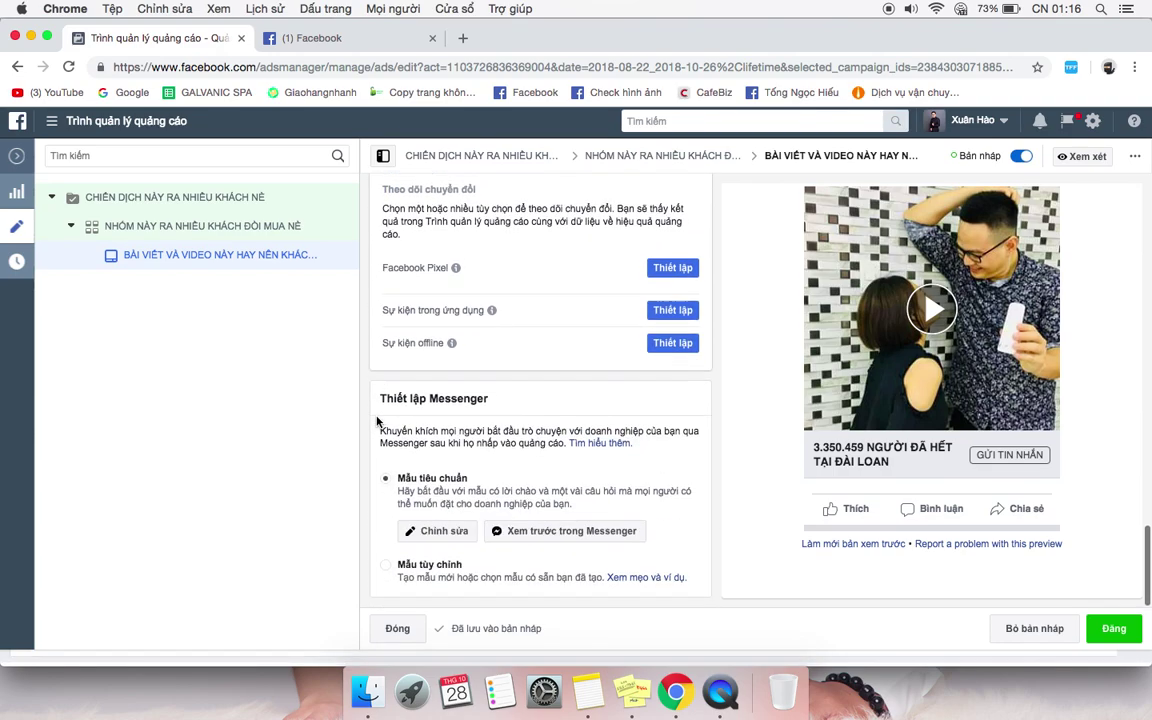
{"action": "left_click", "coordinate": [388, 577]}
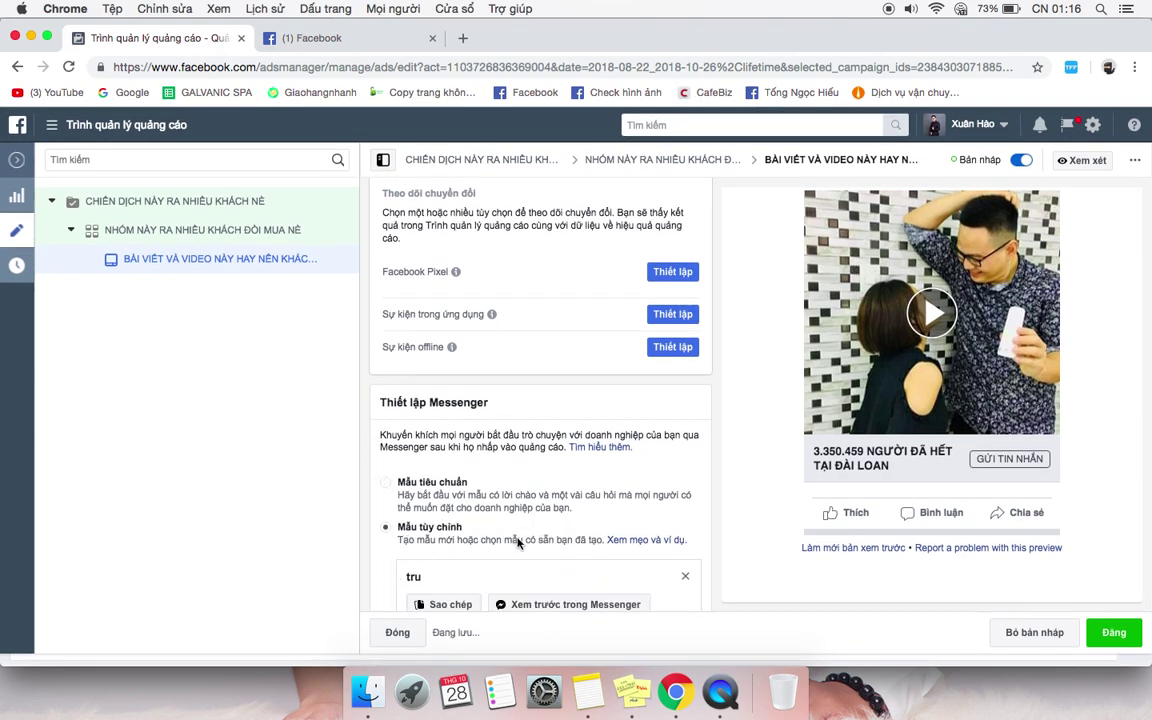
{"action": "scroll", "coordinate": [518, 543], "scroll_direction": "down", "scroll_amount": 1}
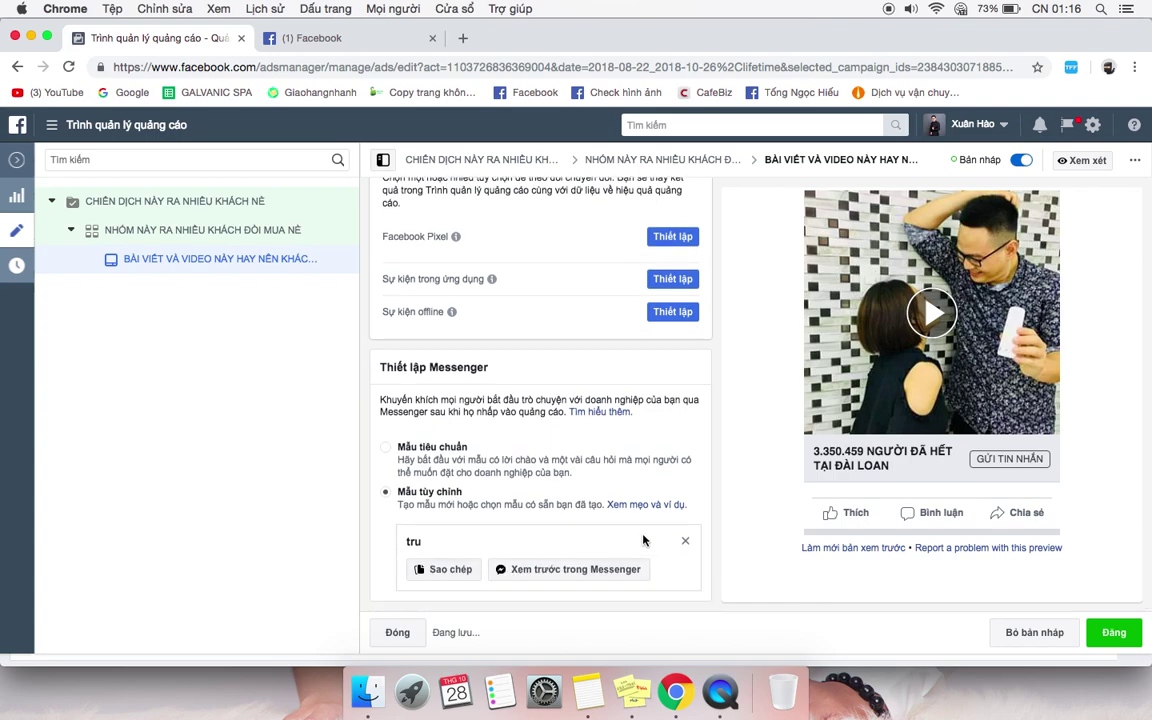
{"action": "left_click", "coordinate": [686, 543]}
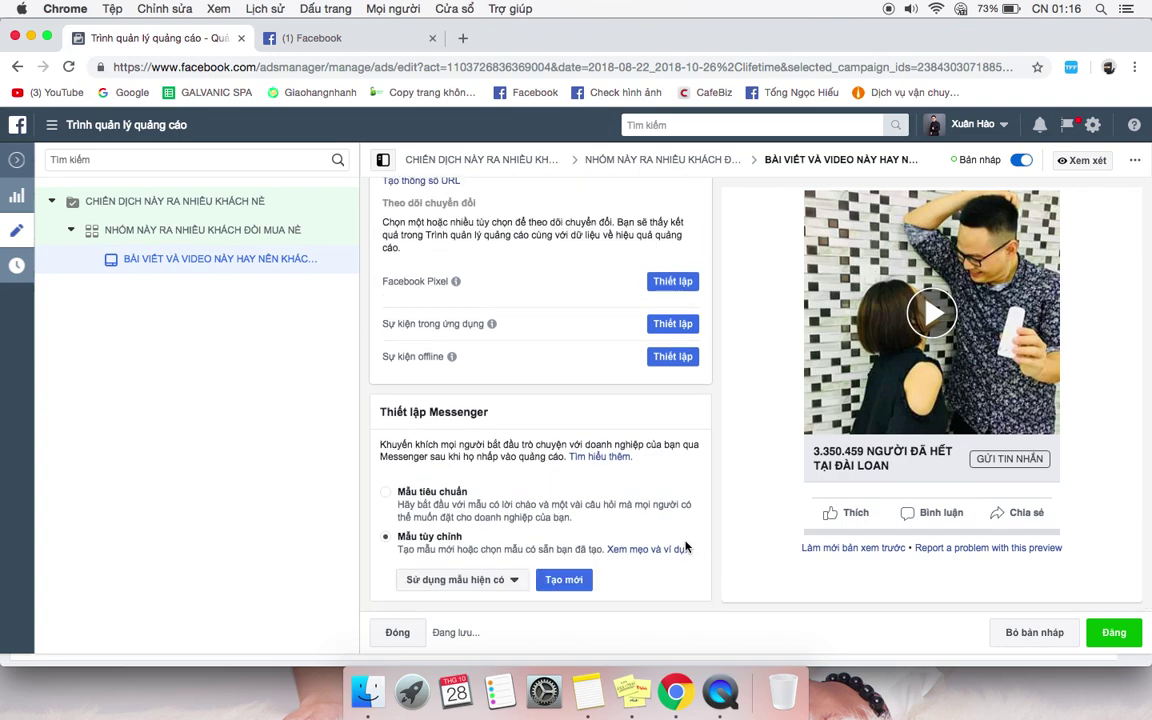
{"action": "left_click", "coordinate": [561, 580]}
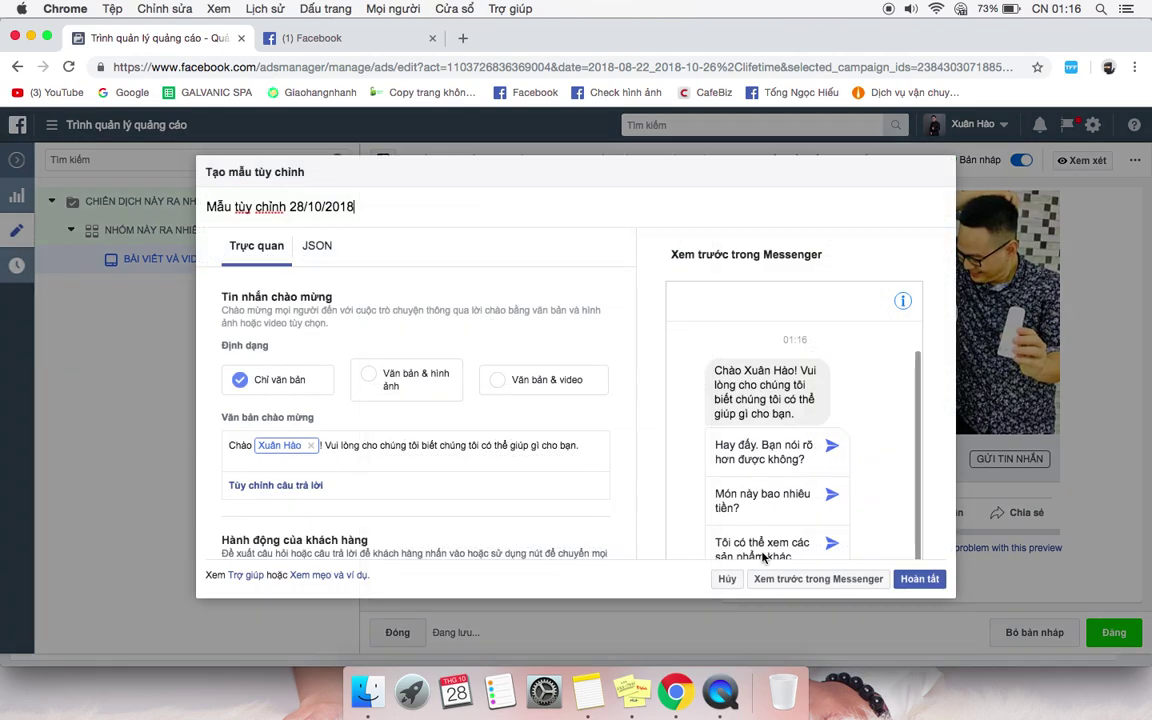
{"action": "left_click", "coordinate": [725, 578]}
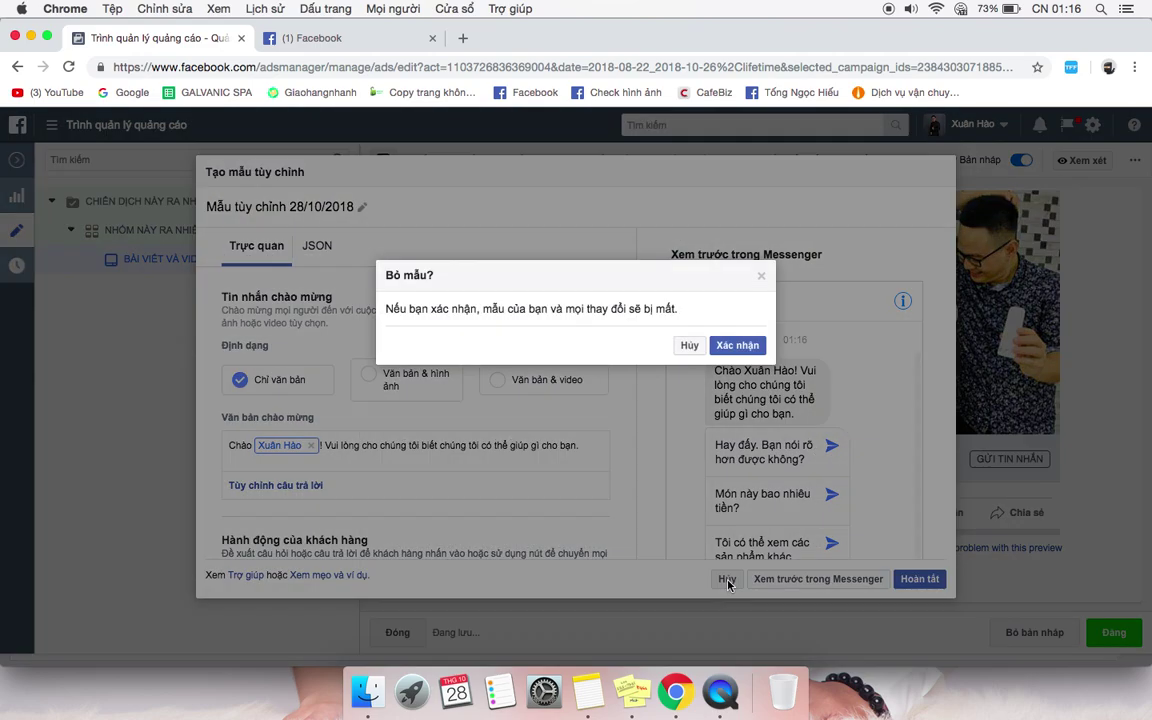
{"action": "left_click", "coordinate": [729, 345]}
{"action": "scroll", "coordinate": [606, 420], "scroll_direction": "up", "scroll_amount": 4}
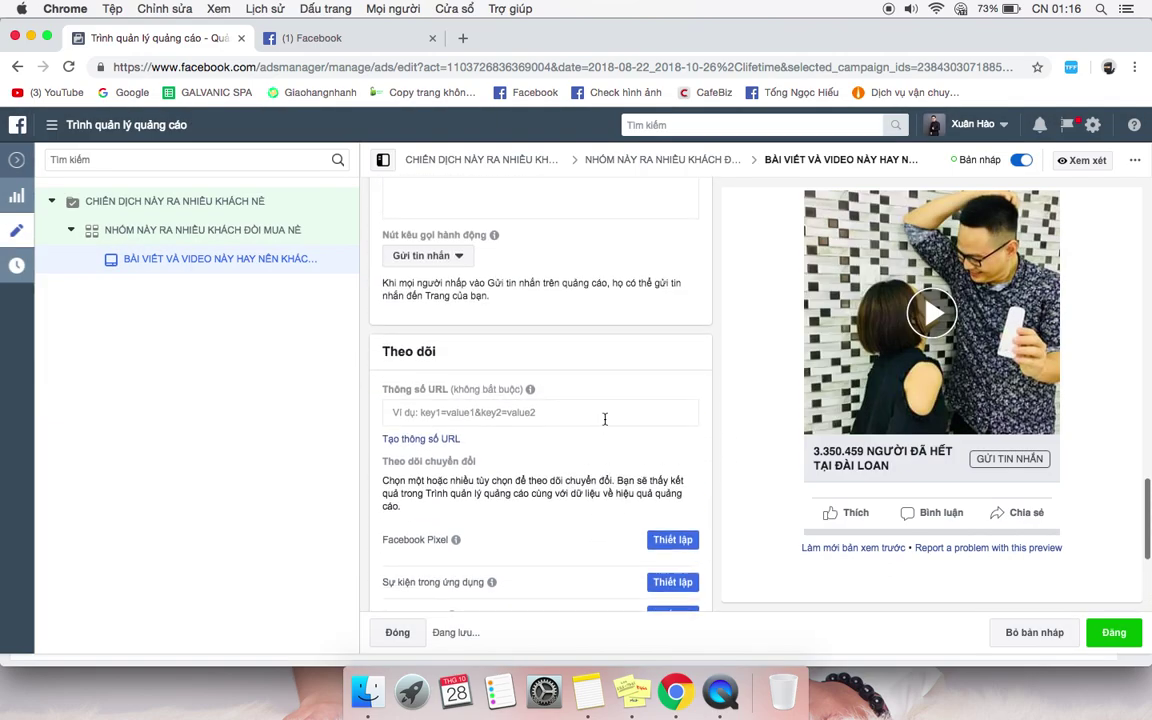
{"action": "scroll", "coordinate": [604, 424], "scroll_direction": "up", "scroll_amount": 1}
{"action": "triple_click", "coordinate": [604, 244]}
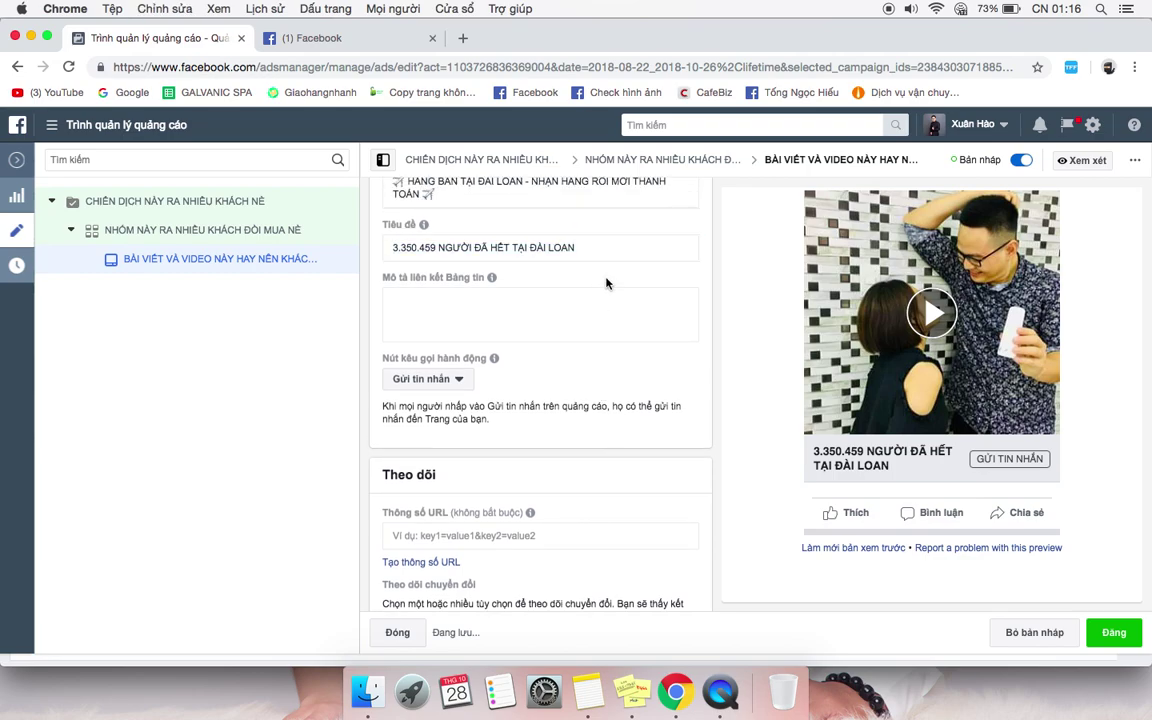
{"action": "scroll", "coordinate": [607, 283], "scroll_direction": "down", "scroll_amount": 4}
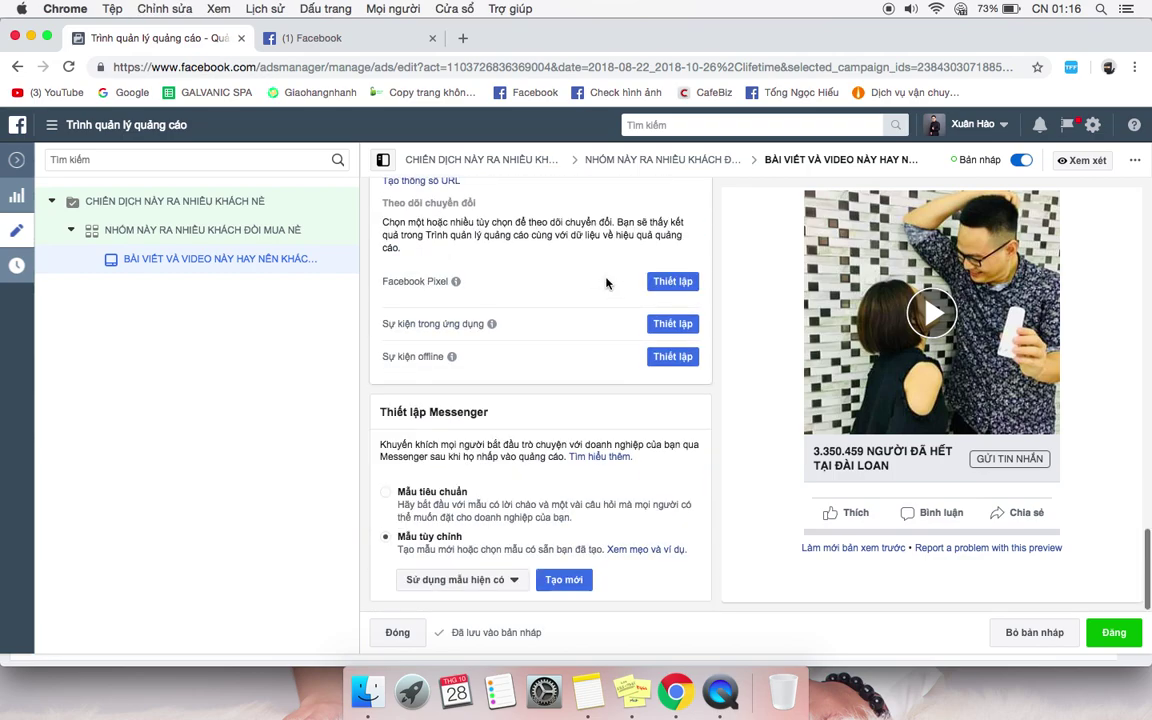
Create a new custom Messenger template in the text and image format and clear its default greeting, including the name placeholder
{"action": "left_click", "coordinate": [552, 580]}
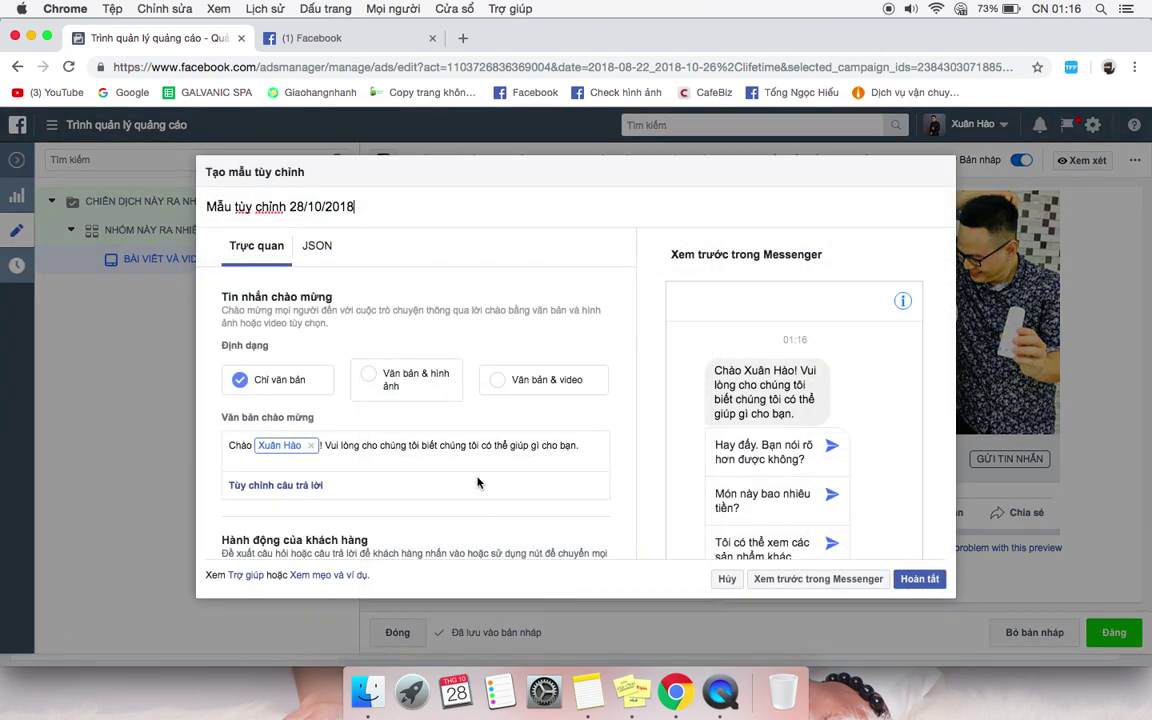
{"action": "left_click", "coordinate": [369, 377]}
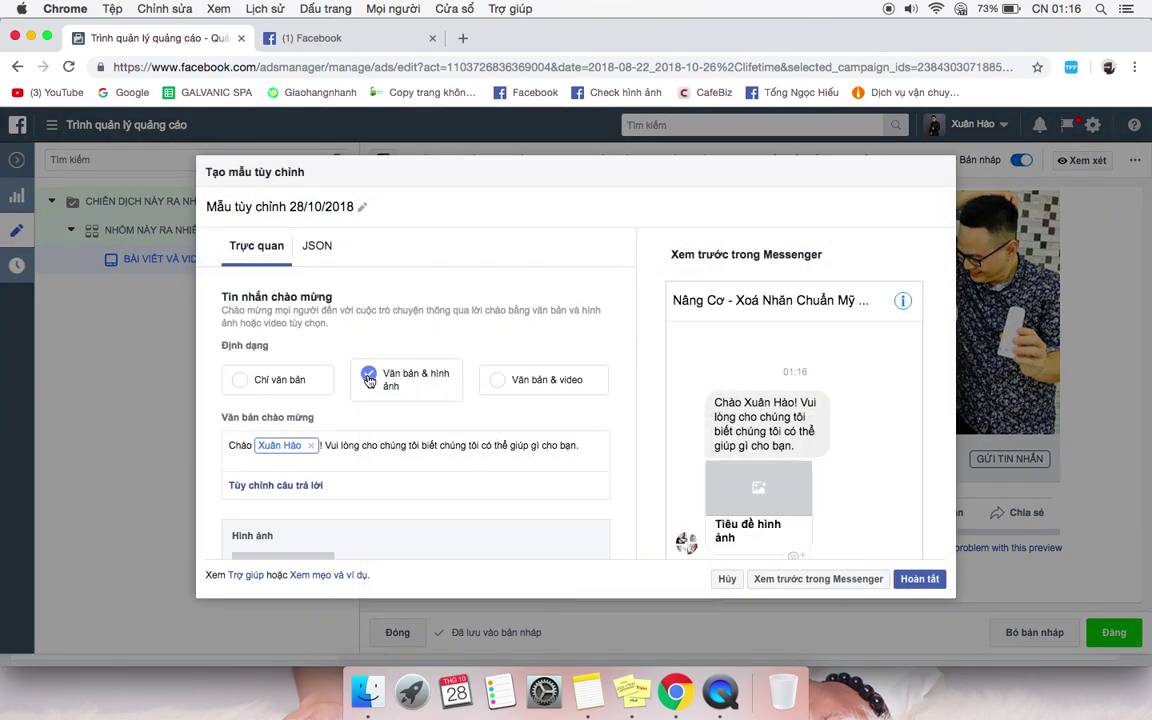
{"action": "left_click", "coordinate": [311, 449]}
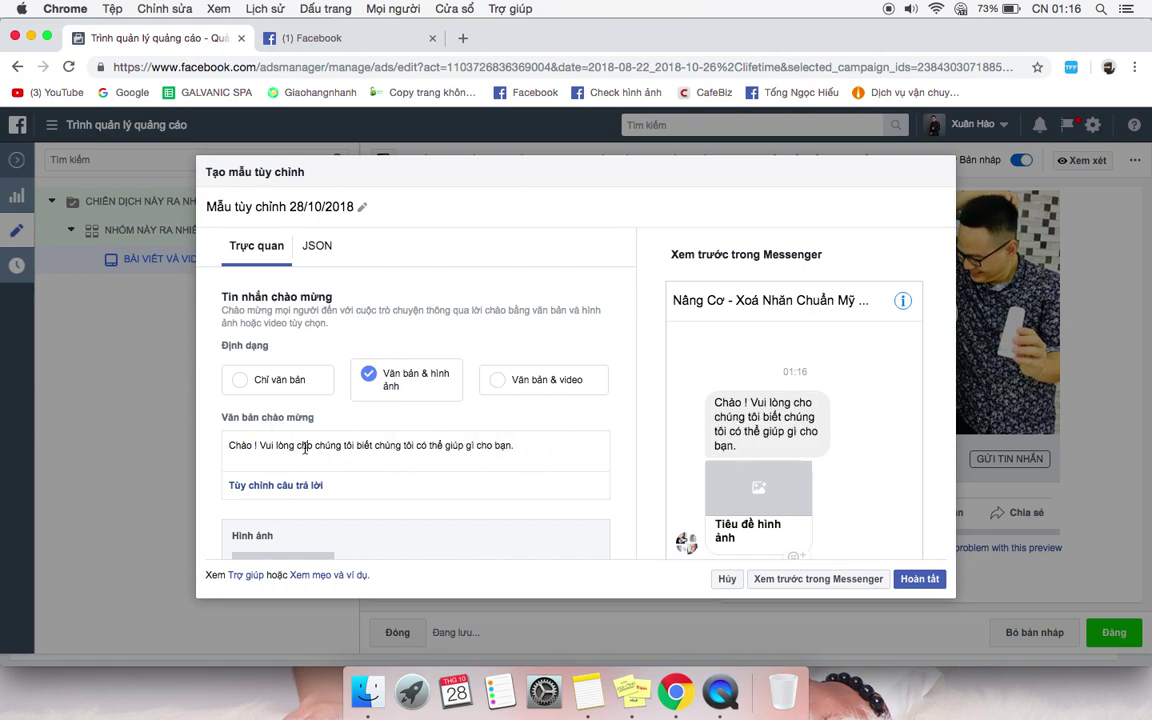
{"action": "triple_click", "coordinate": [305, 449]}
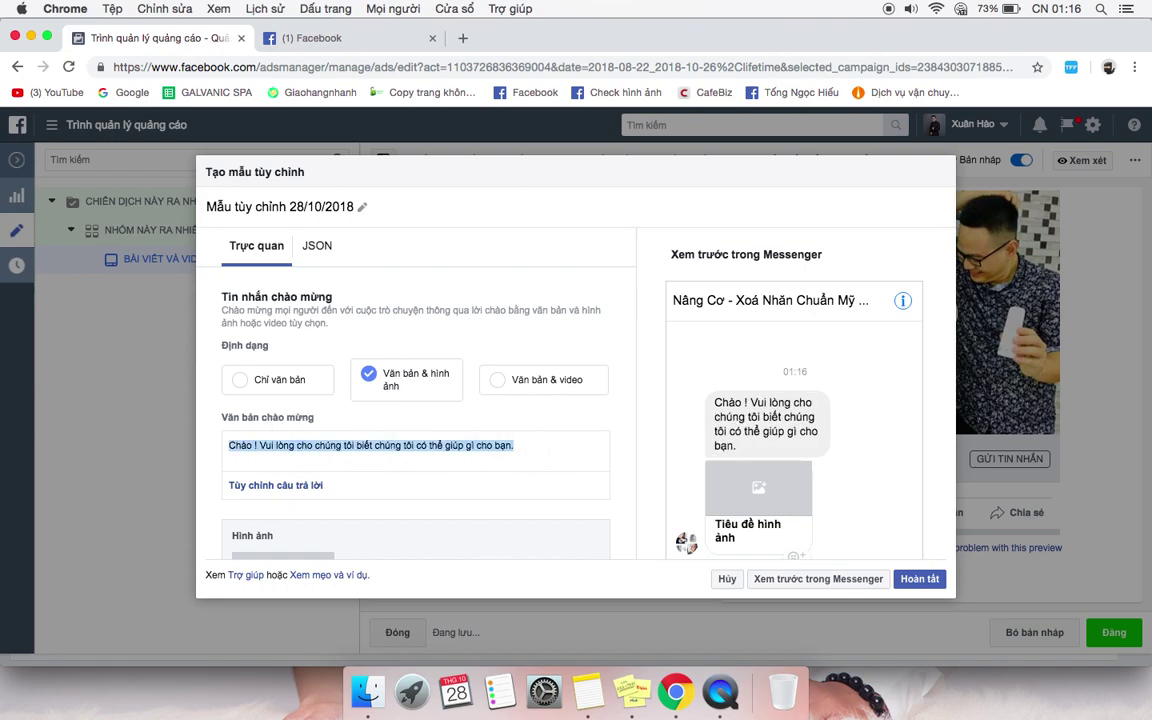
{"action": "key", "text": "BackSpace"}
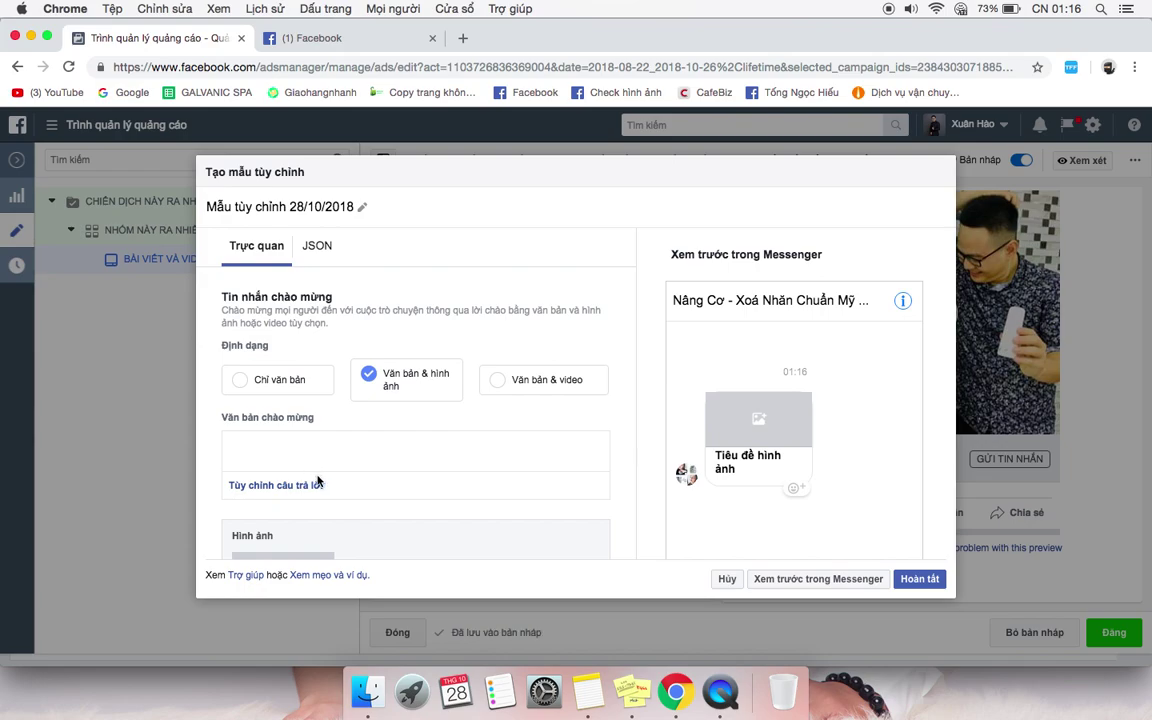
Upload IMG_2811 2.jpg from the Downloads folder and use it as the greeting's image
{"action": "scroll", "coordinate": [319, 478], "scroll_direction": "down", "scroll_amount": 3}
{"action": "left_click", "coordinate": [292, 498]}
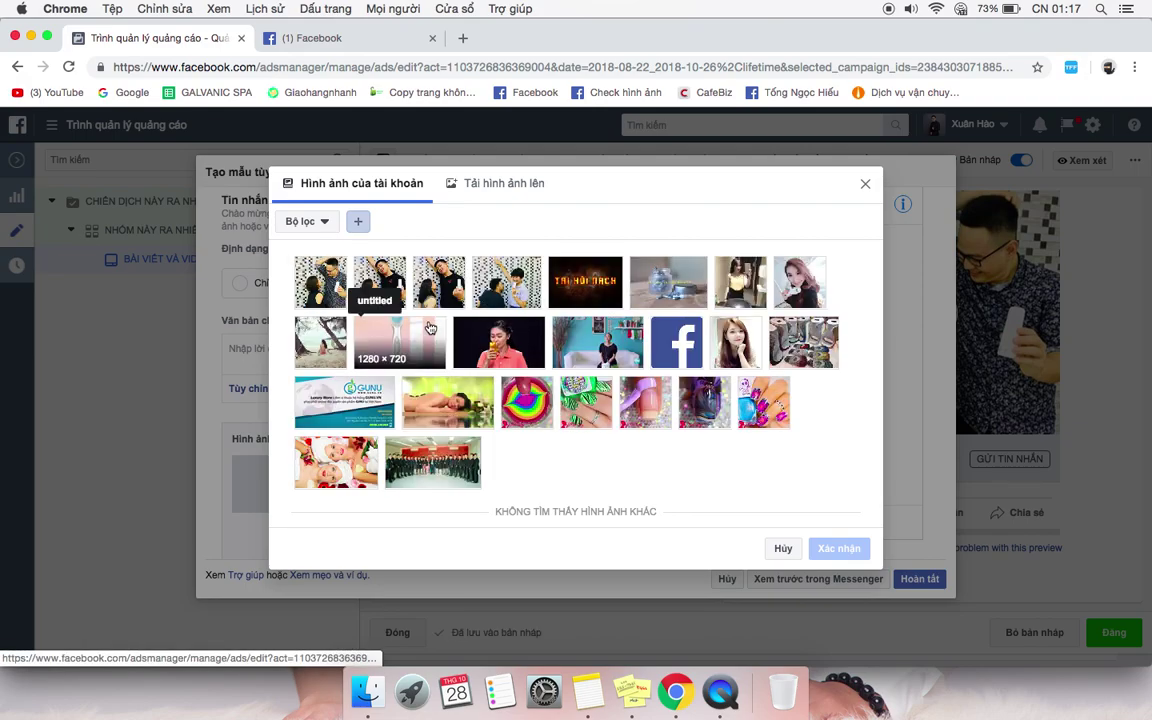
{"action": "left_click", "coordinate": [497, 187]}
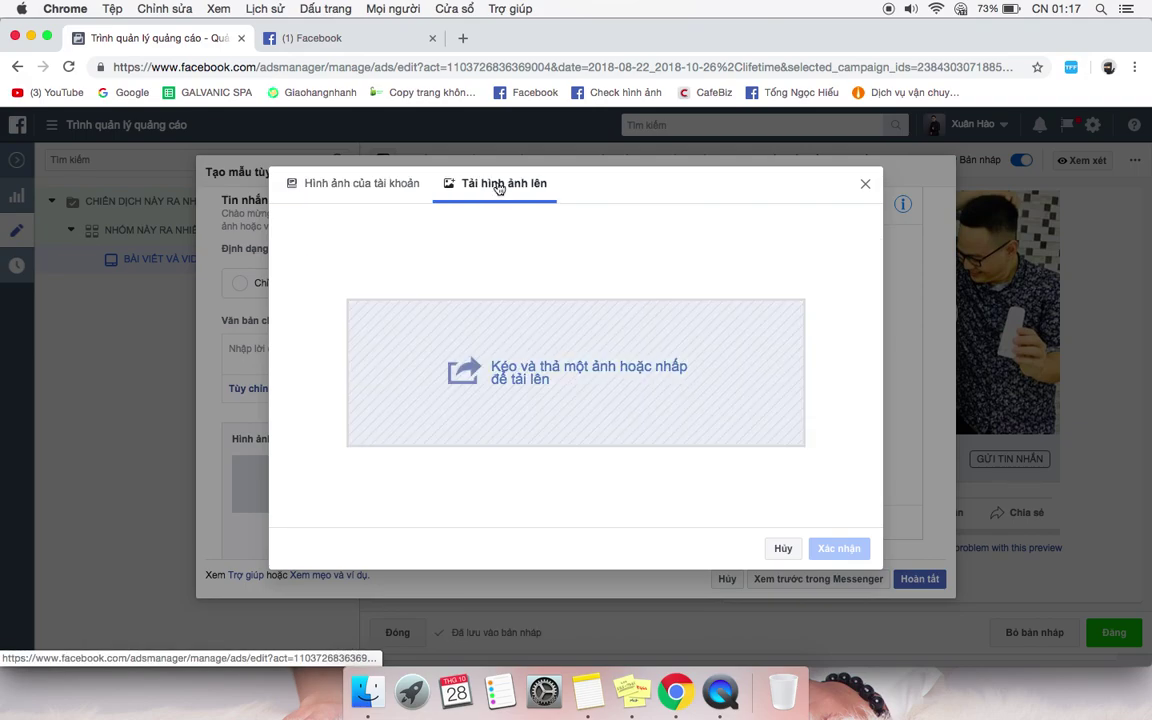
{"action": "left_click", "coordinate": [517, 374]}
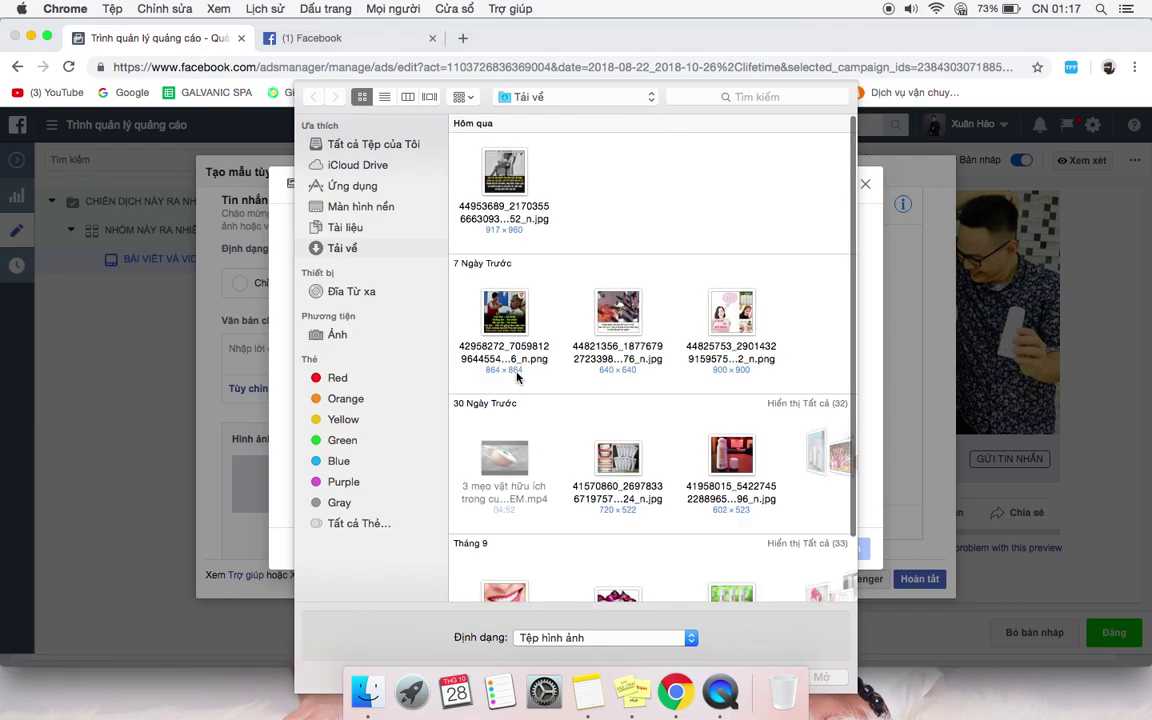
{"action": "scroll", "coordinate": [561, 393], "scroll_direction": "down", "scroll_amount": 3}
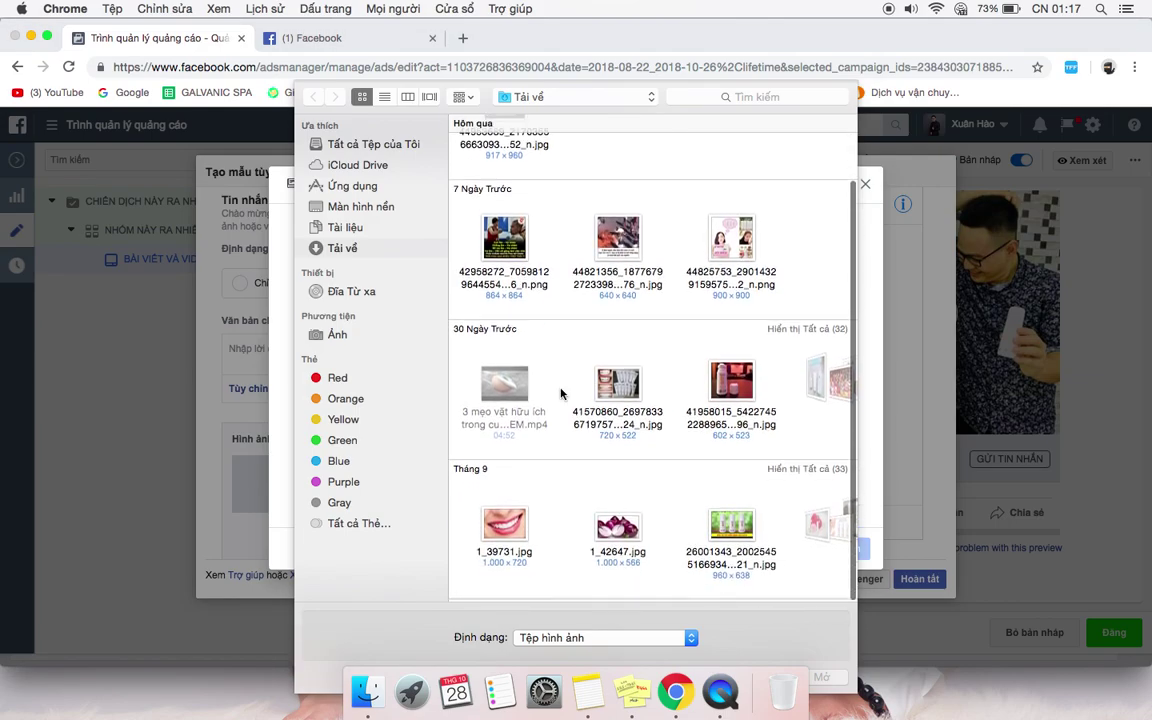
{"action": "left_click", "coordinate": [835, 331]}
{"action": "scroll", "coordinate": [733, 406], "scroll_direction": "down", "scroll_amount": 10}
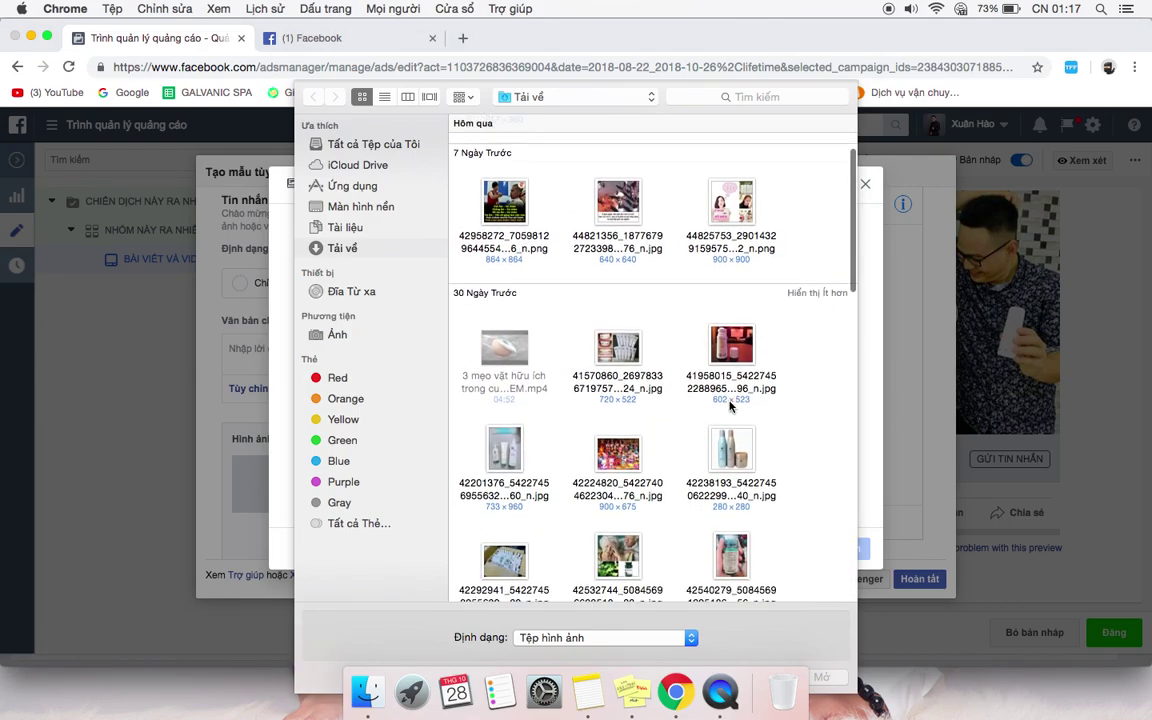
{"action": "scroll", "coordinate": [731, 405], "scroll_direction": "down", "scroll_amount": 12}
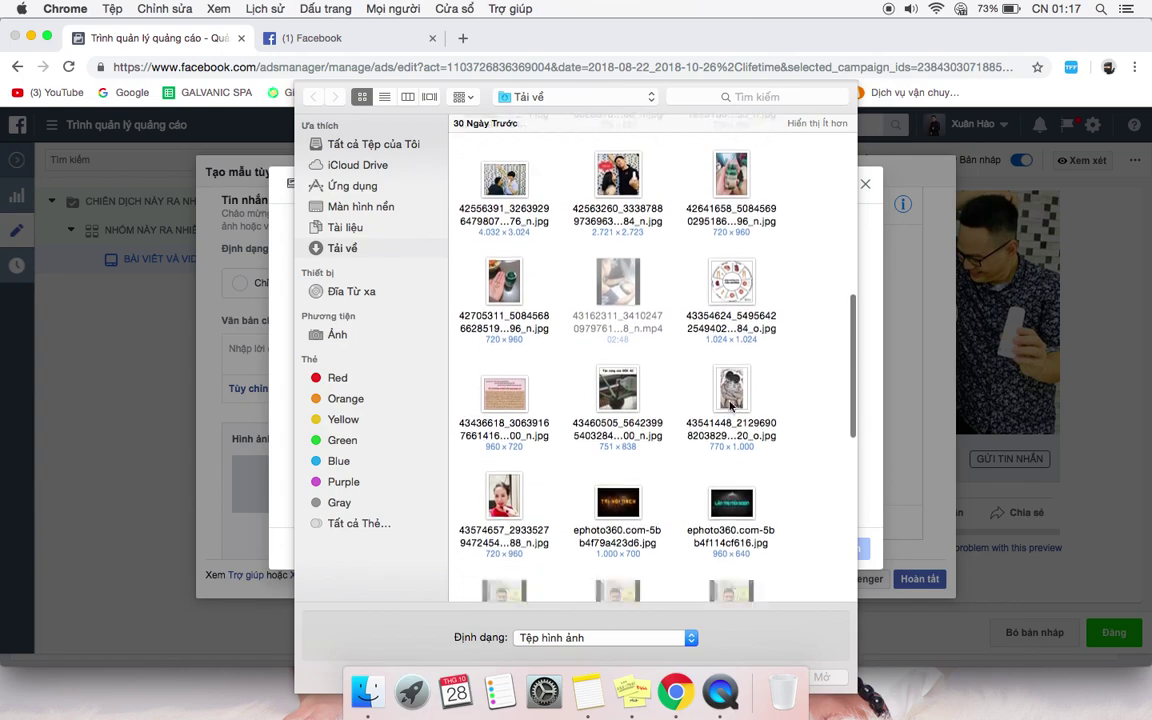
{"action": "scroll", "coordinate": [731, 405], "scroll_direction": "down", "scroll_amount": 4}
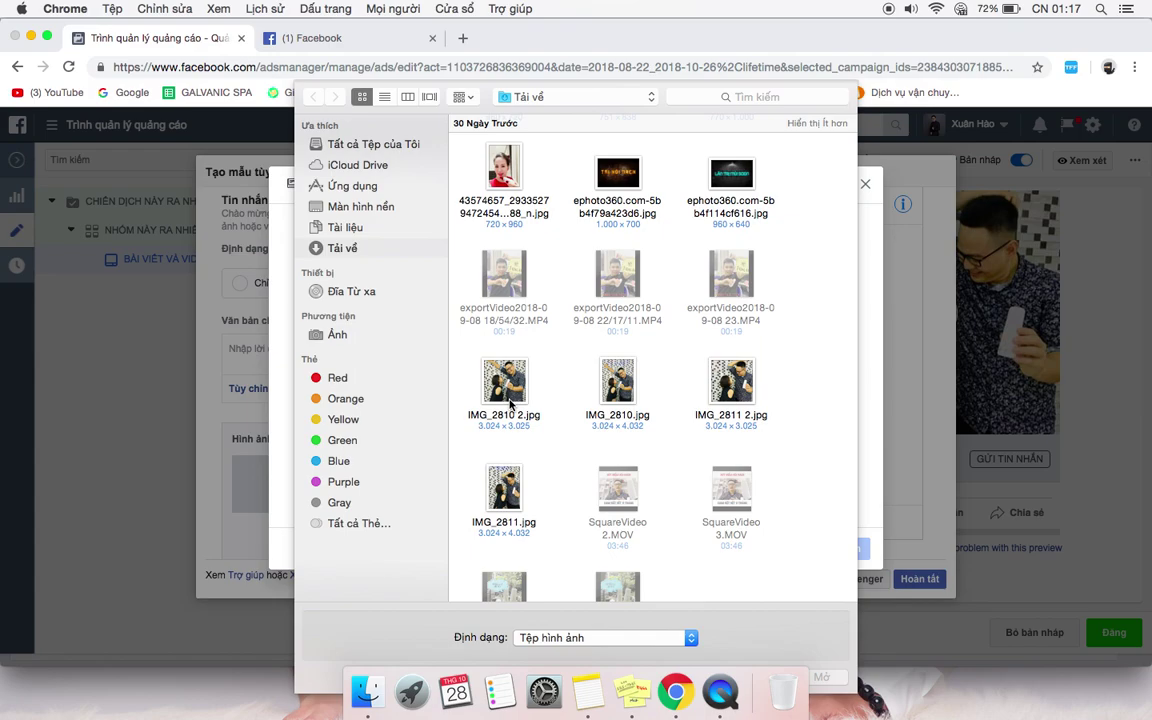
{"action": "left_click", "coordinate": [731, 385]}
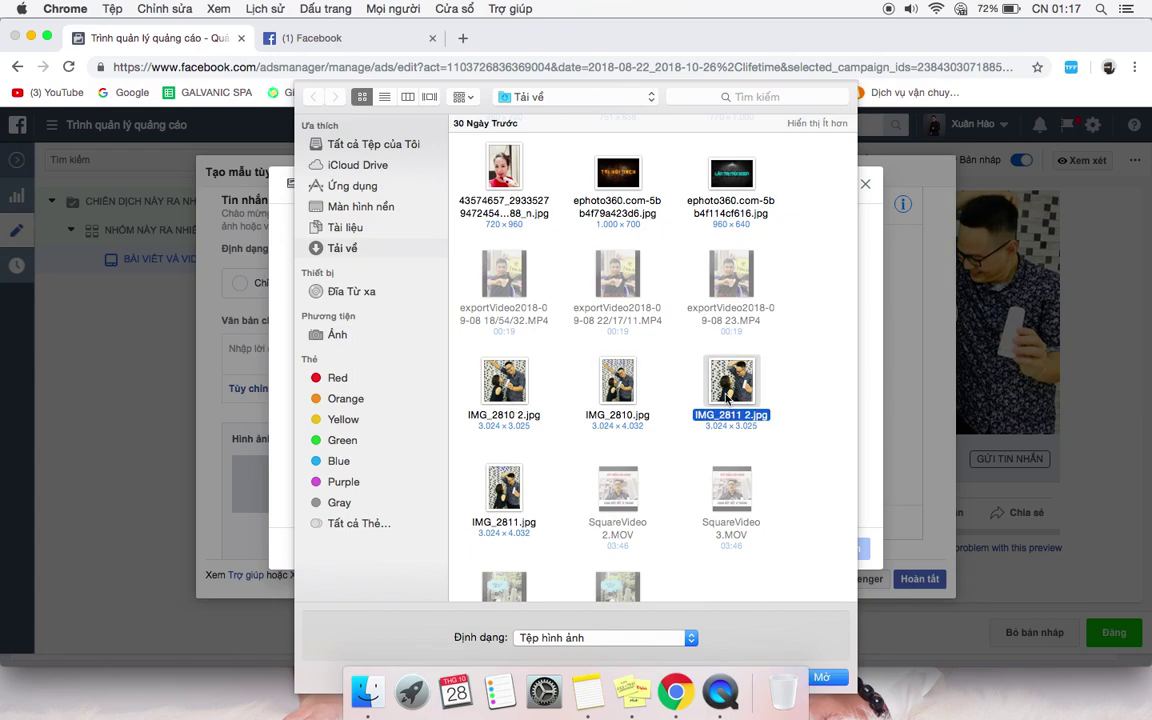
{"action": "left_click", "coordinate": [821, 679]}
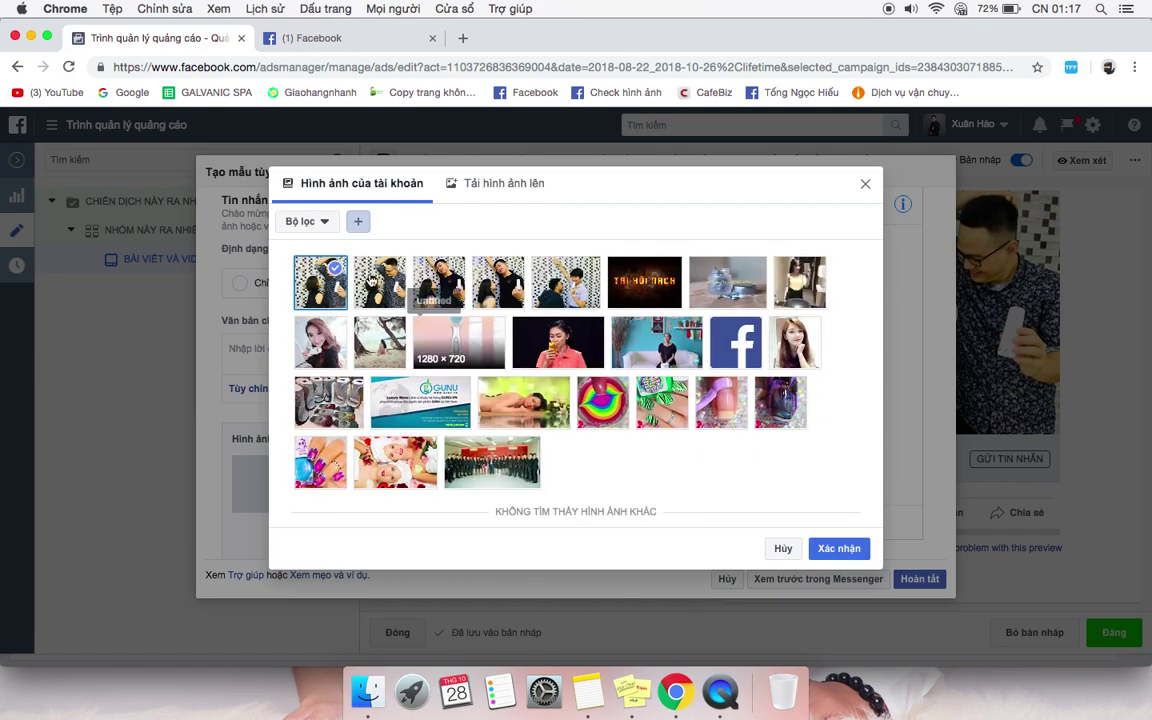
{"action": "left_click", "coordinate": [845, 548]}
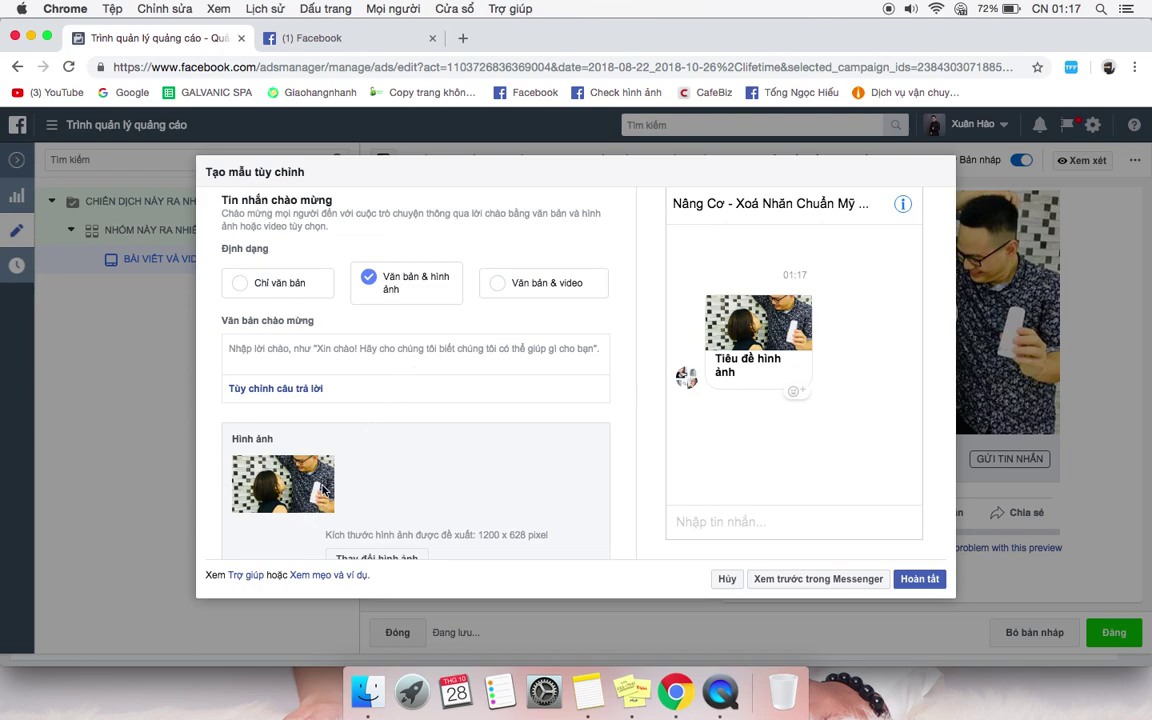
Draft the greeting in Notes below the ad text: "Chào bạn" and, on the next line, "Bạn muốn mua cho mình dùng hay ai dùng?"
{"action": "left_click", "coordinate": [355, 359]}
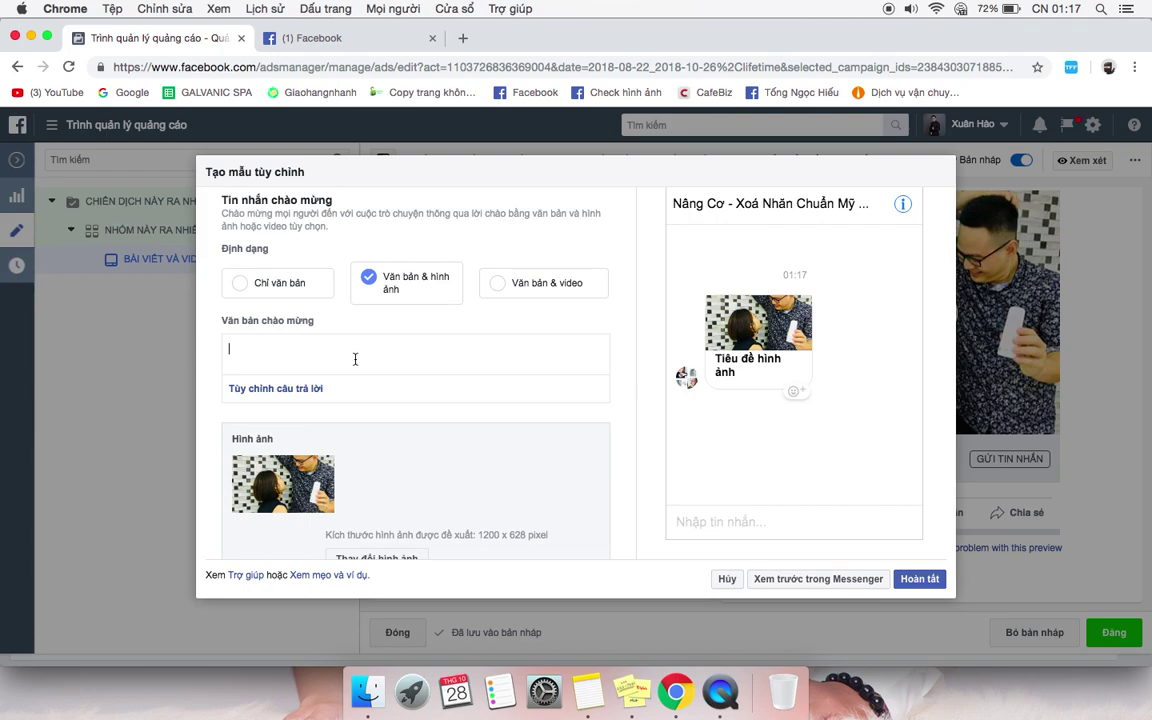
{"action": "left_click", "coordinate": [588, 690]}
{"action": "left_click", "coordinate": [674, 567]}
{"action": "key", "text": "Return"}
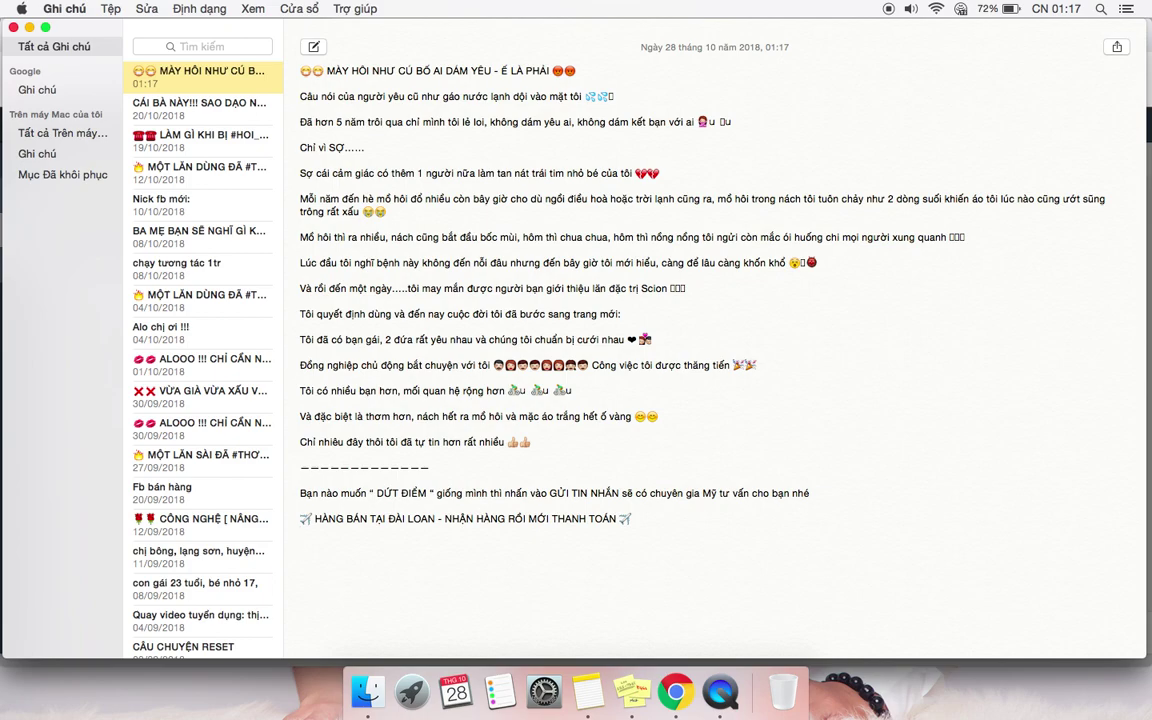
{"action": "type", "text": "Chào bạn"}
{"action": "key", "text": "Return"}
{"action": "type", "text": "Bạn muốn mua cho "}
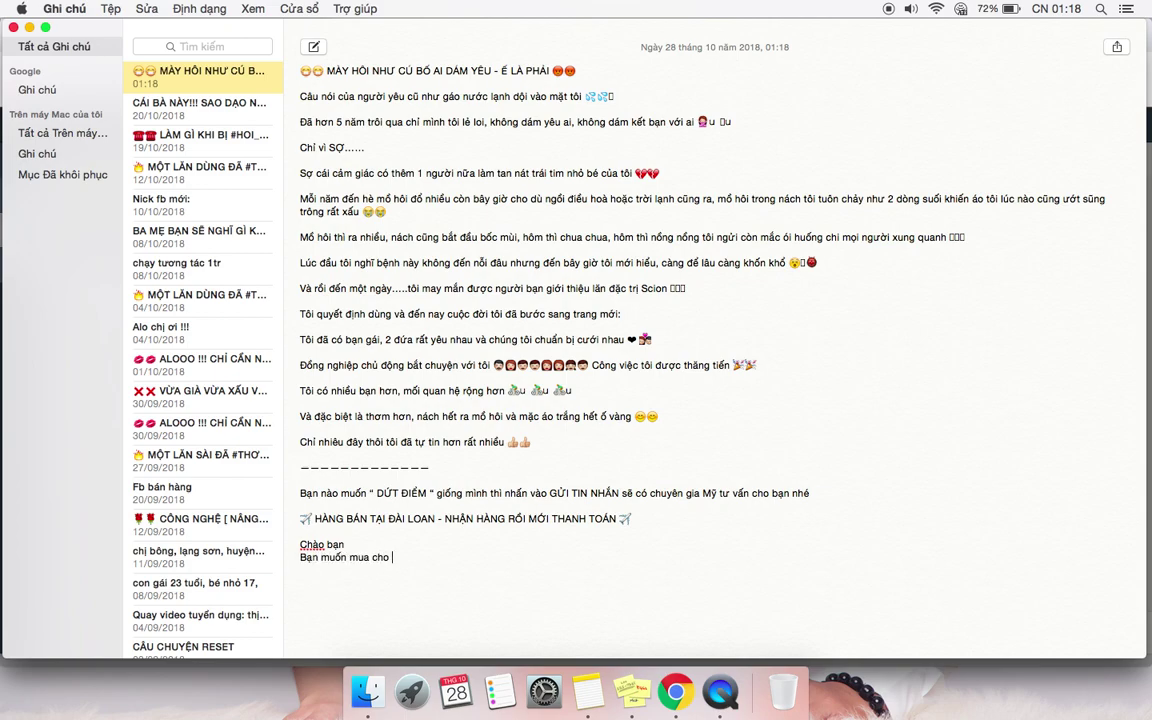
{"action": "type", "text": "mình dùng hay ai dung?"}
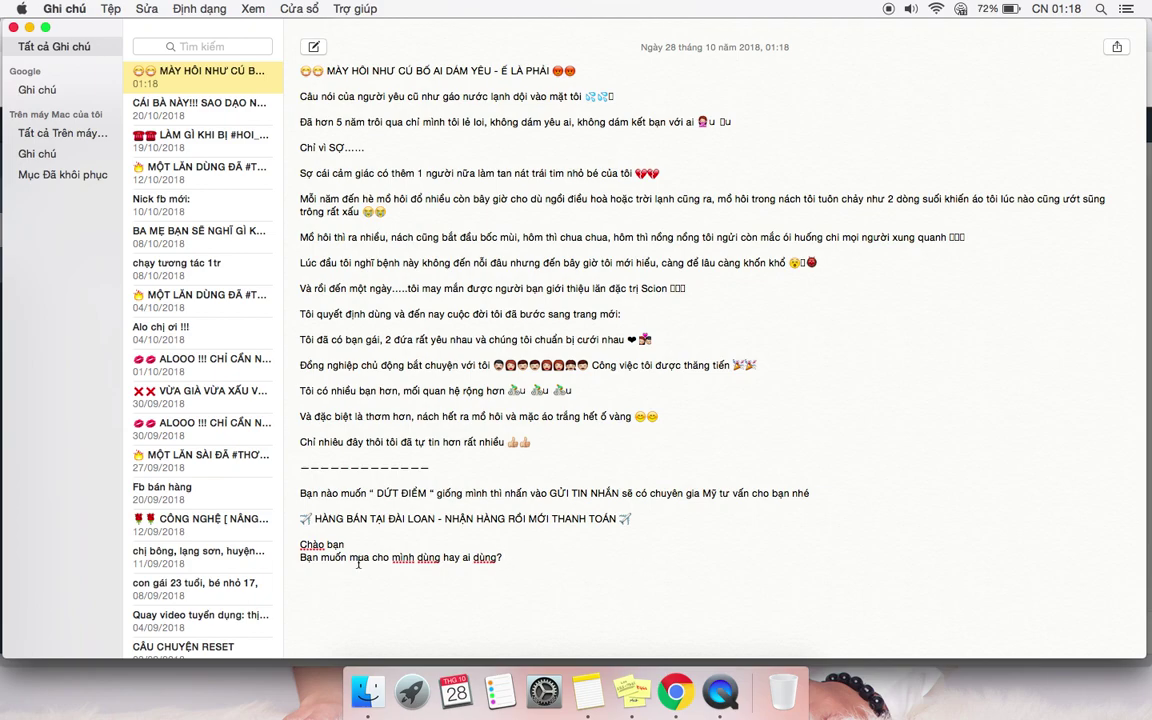
Move the two drafted greeting lines from Notes into the Messenger template's greeting text in Chrome and remove the leading blank line
{"action": "left_click_drag", "start_coordinate": [302, 541], "coordinate": [306, 569]}
{"action": "key", "text": "super+c"}
{"action": "key", "text": "super+x"}
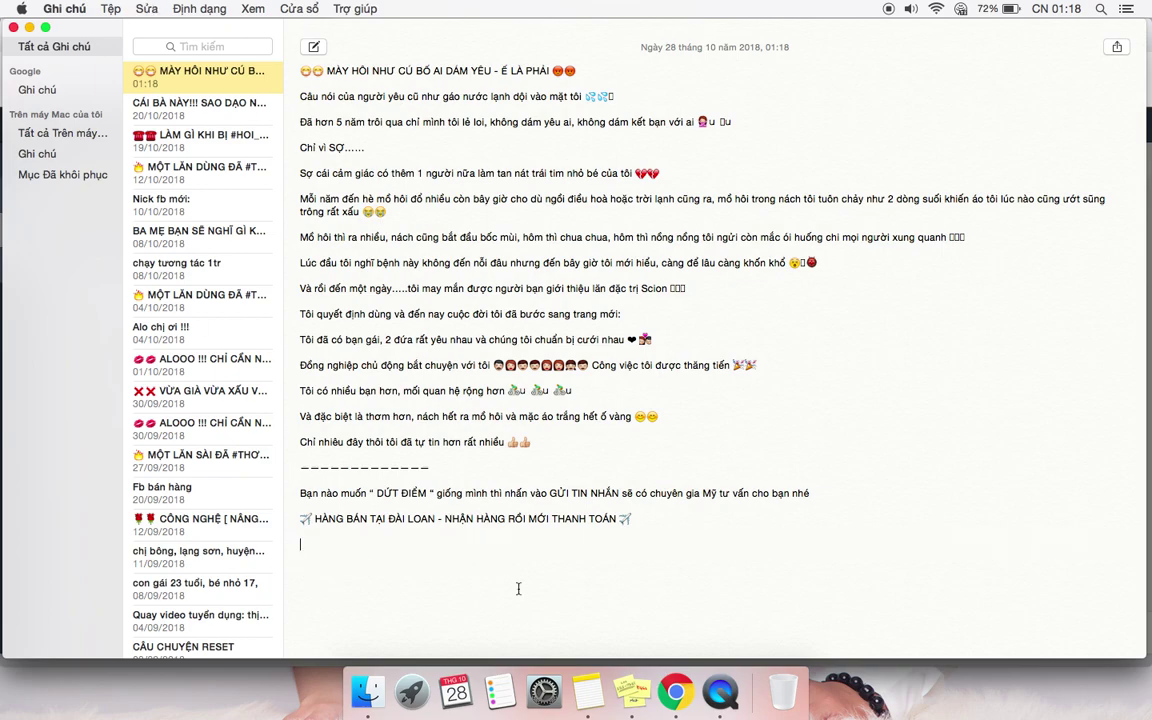
{"action": "left_click", "coordinate": [676, 695]}
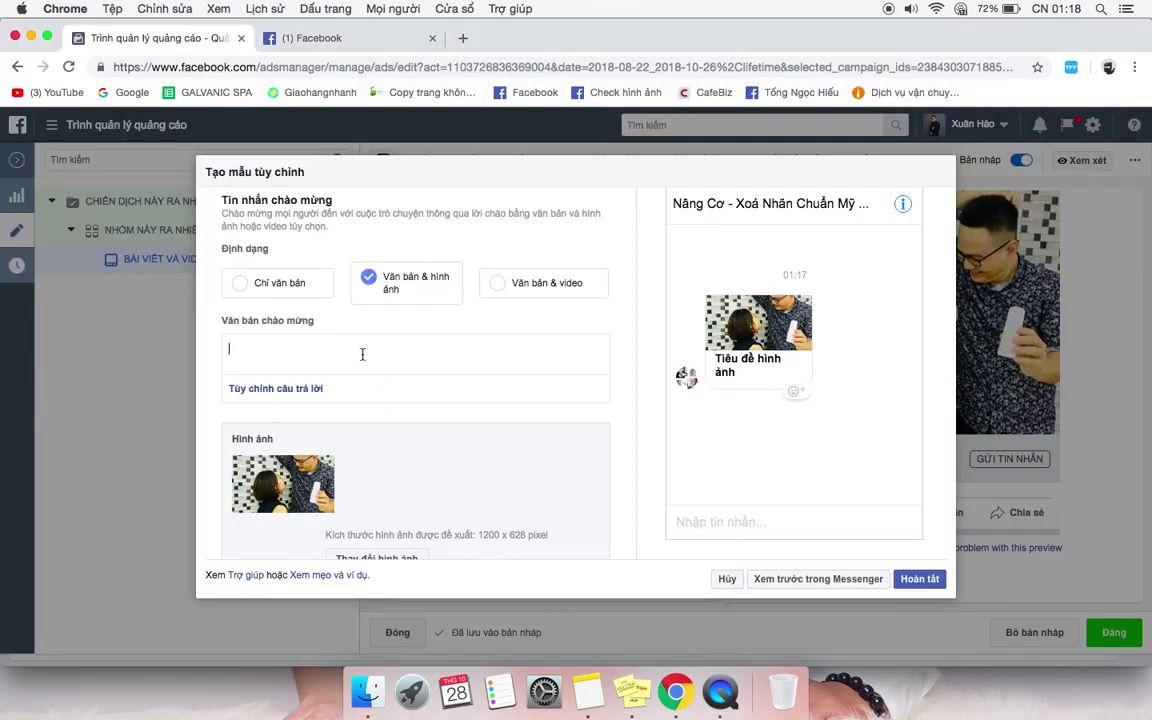
{"action": "key", "text": "super+v"}
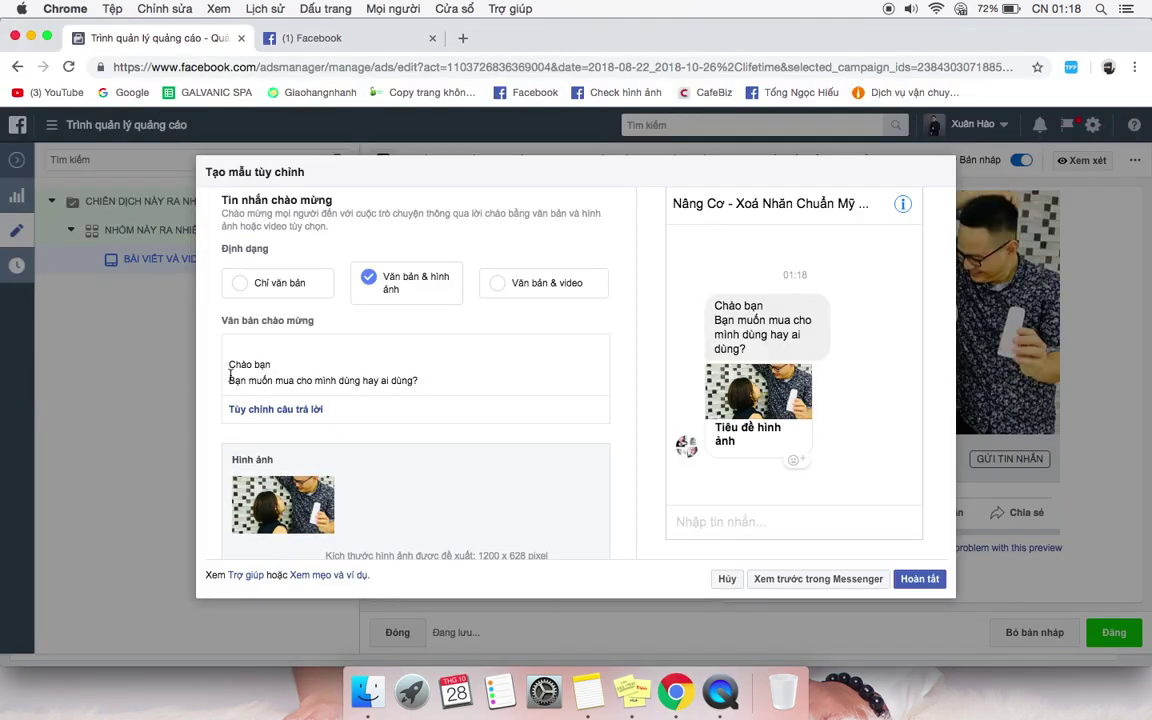
{"action": "key", "text": "BackSpace"}
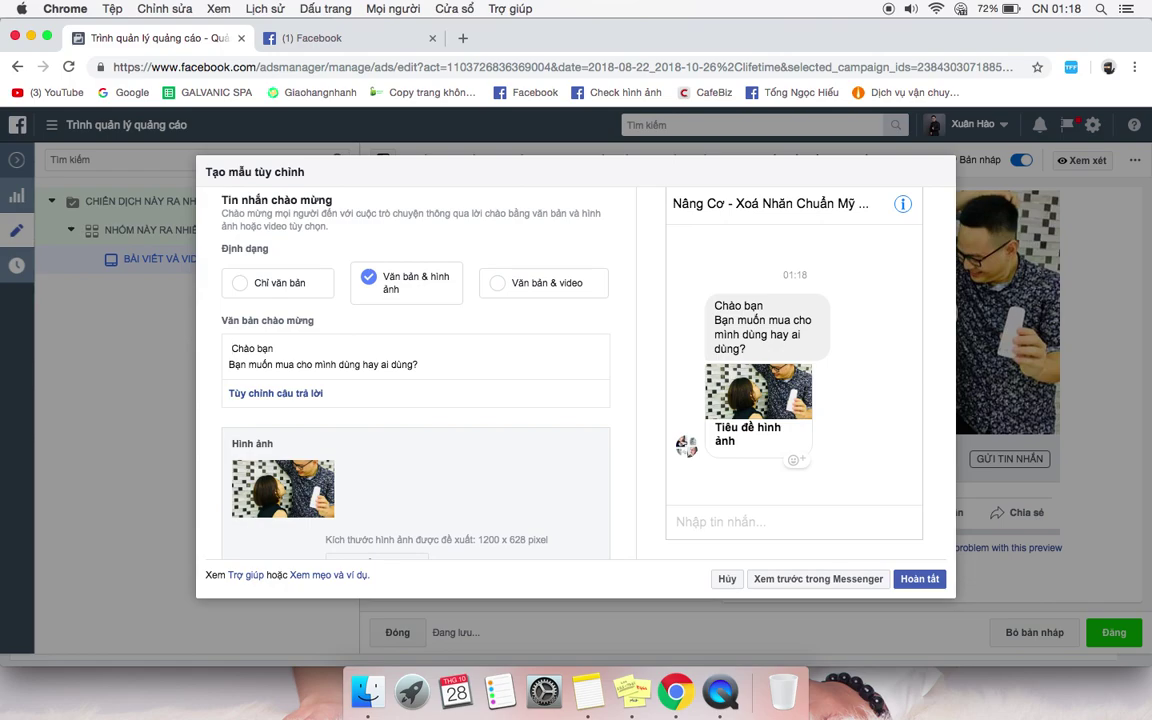
Insert the person's full-name placeholder after "Chào bạn" and remove the space at the start of the greeting
{"action": "left_click", "coordinate": [268, 391]}
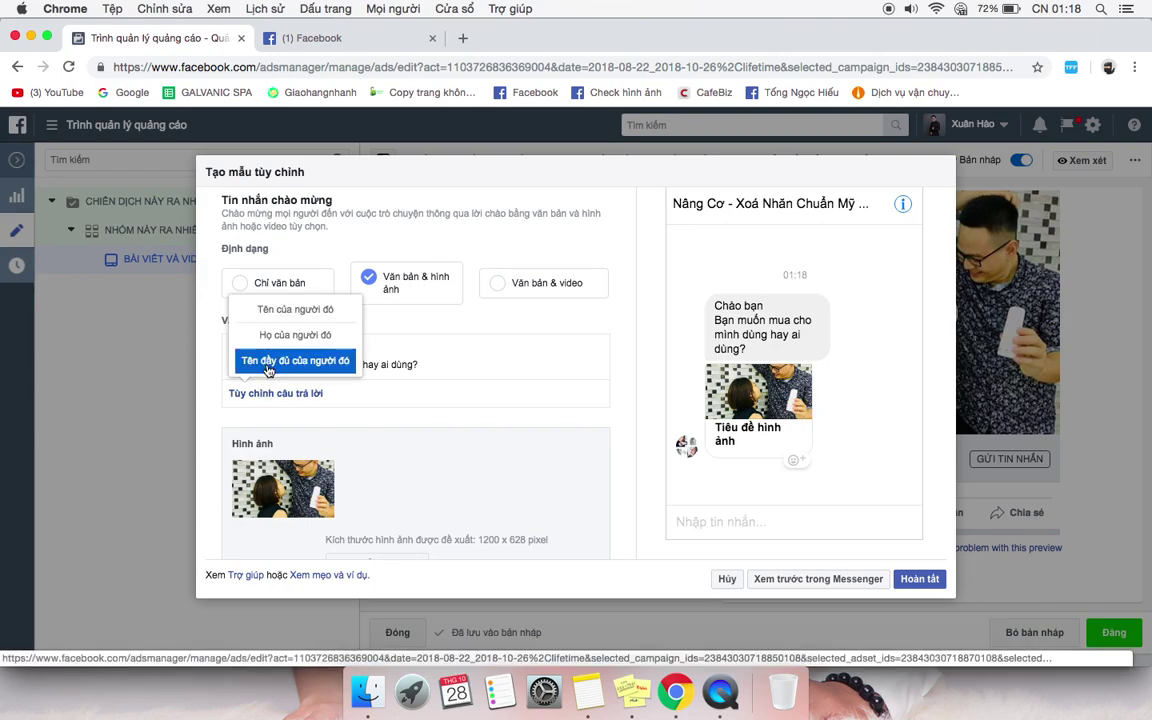
{"action": "left_click", "coordinate": [268, 370]}
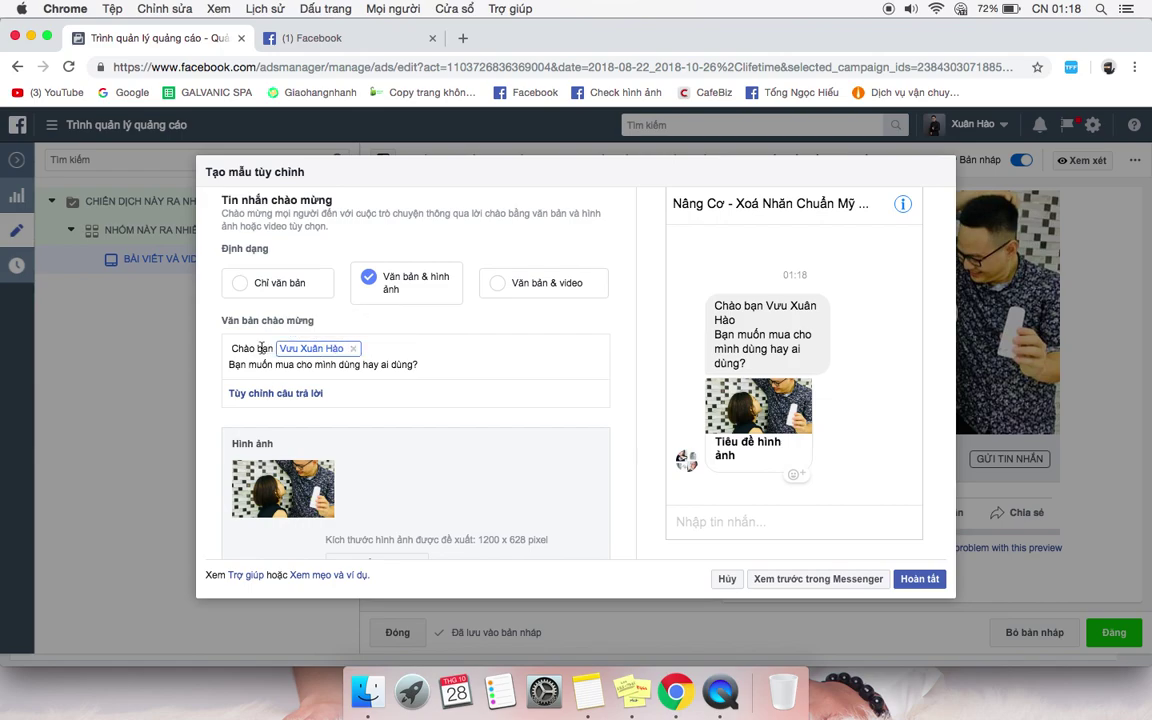
{"action": "left_click", "coordinate": [231, 350]}
{"action": "key", "text": "BackSpace"}
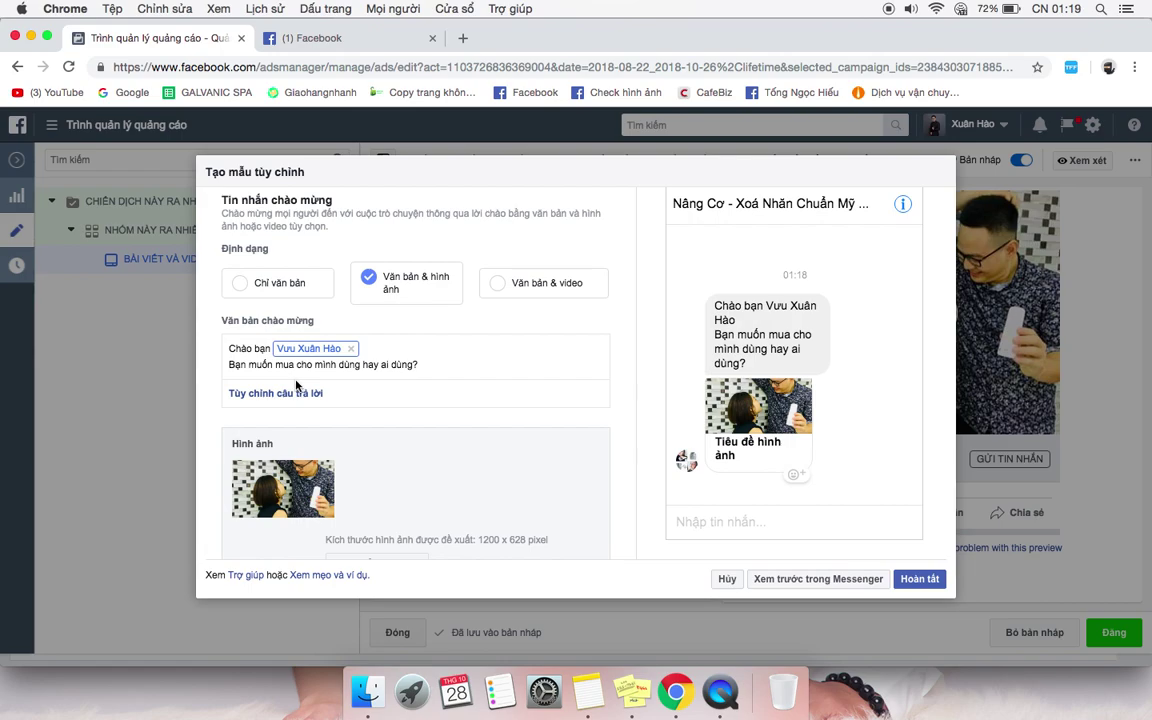
Try to insert "lăn đặc trị" after "Bạn muốn mua" in the greeting's second line
{"action": "left_click", "coordinate": [297, 364]}
{"action": "type", "text": "là"}
{"action": "type", "text": "đa"}
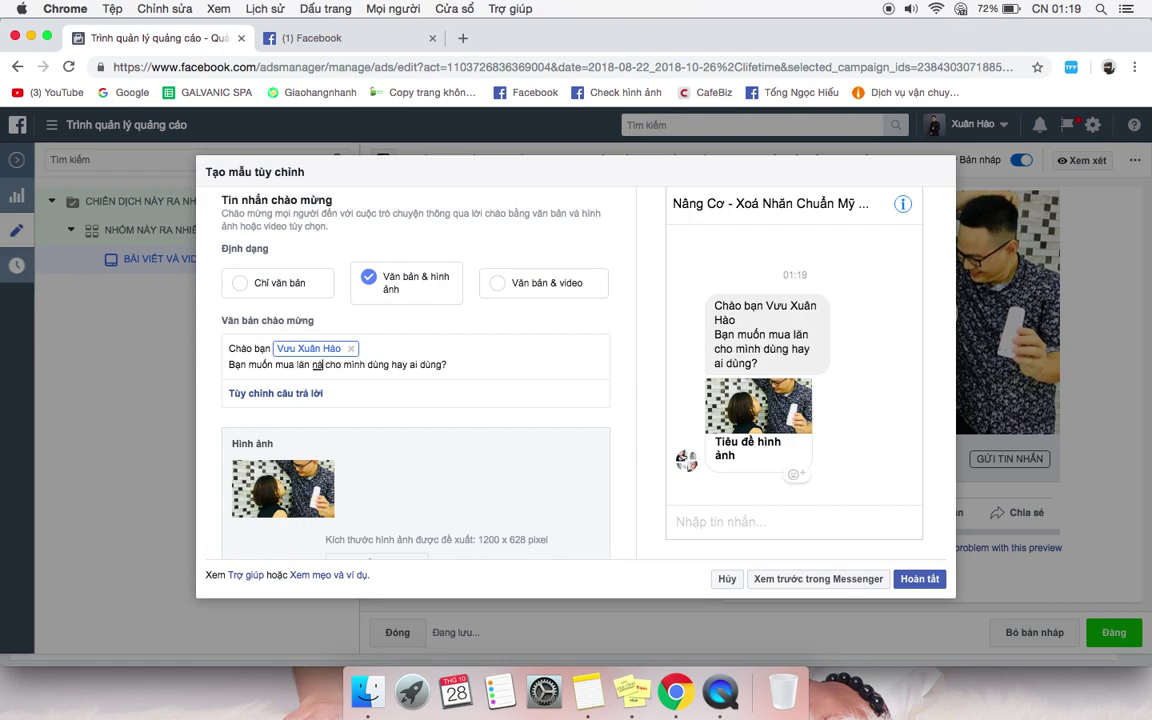
{"action": "type", "text": "ặc trị"}
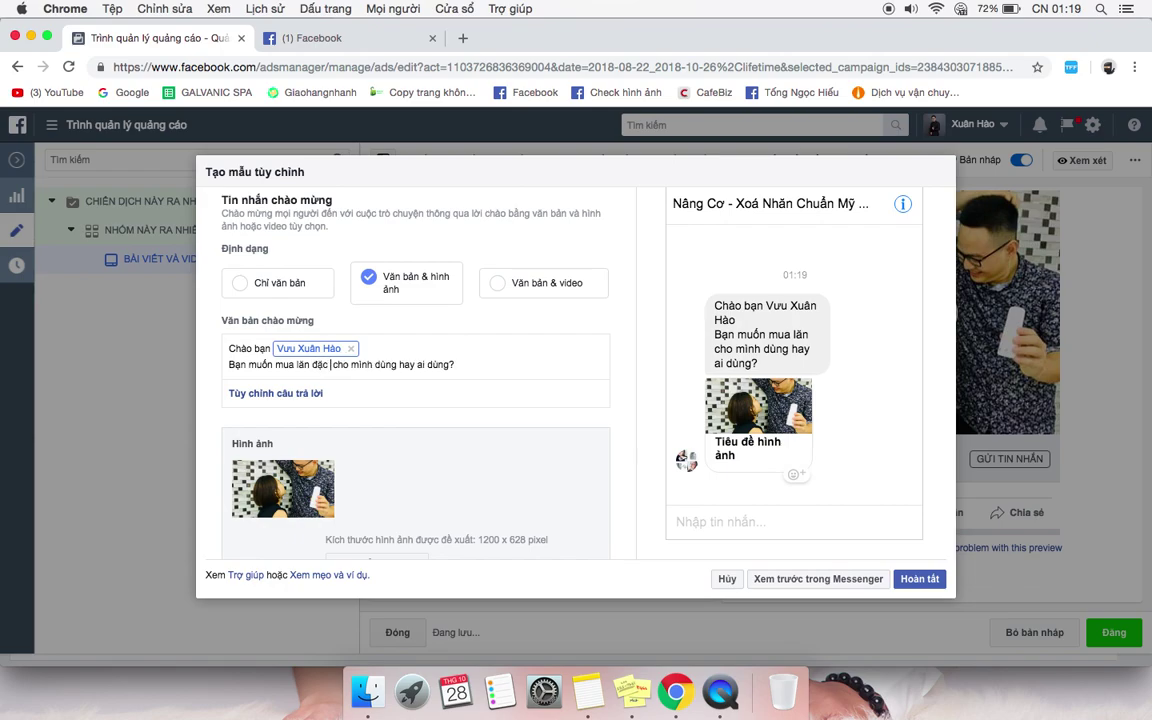
{"action": "key", "text": "BackSpace"}
{"action": "key", "text": "BackSpace"}
{"action": "key", "text": "BackSpace"}
{"action": "key", "text": "BackSpace"}
{"action": "key", "text": "BackSpace"}
{"action": "key", "text": "BackSpace"}
{"action": "key", "text": "BackSpace"}
{"action": "key", "text": "BackSpace"}
{"action": "key", "text": "BackSpace"}
{"action": "key", "text": "BackSpace"}
{"action": "key", "text": "BackSpace"}
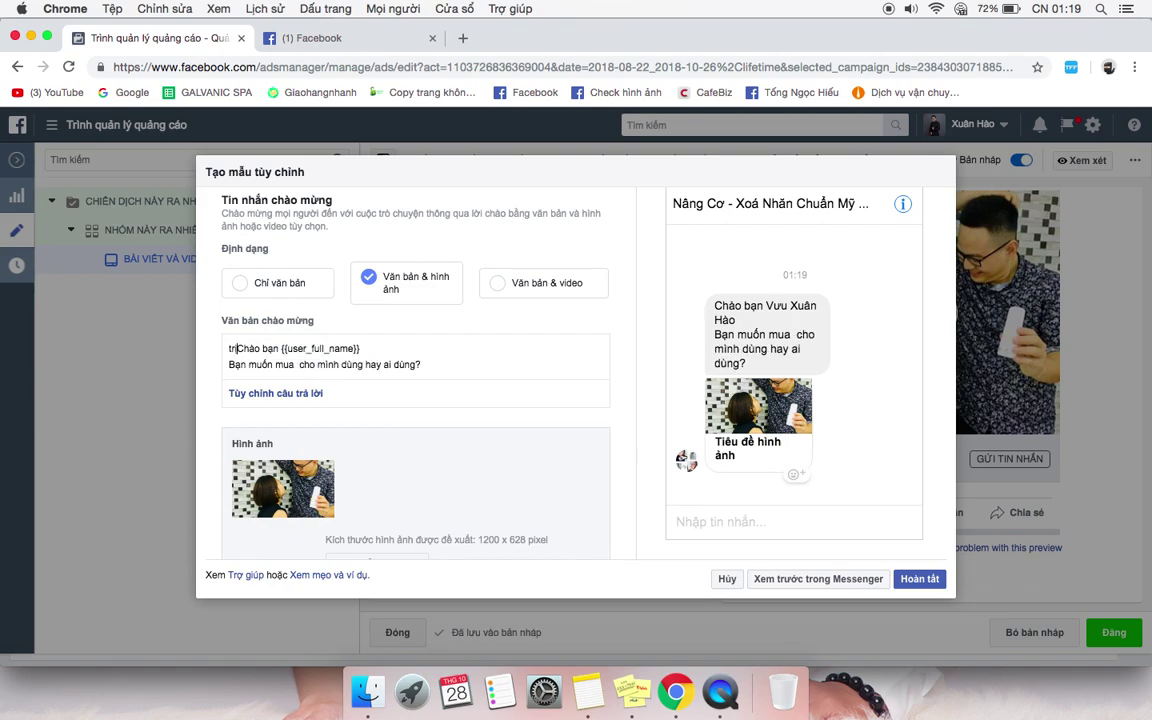
Retry adding the product wording after "mua", erase the misplaced "trị lăn" before "Chào bạn", and undo that deletion
{"action": "left_click", "coordinate": [229, 364]}
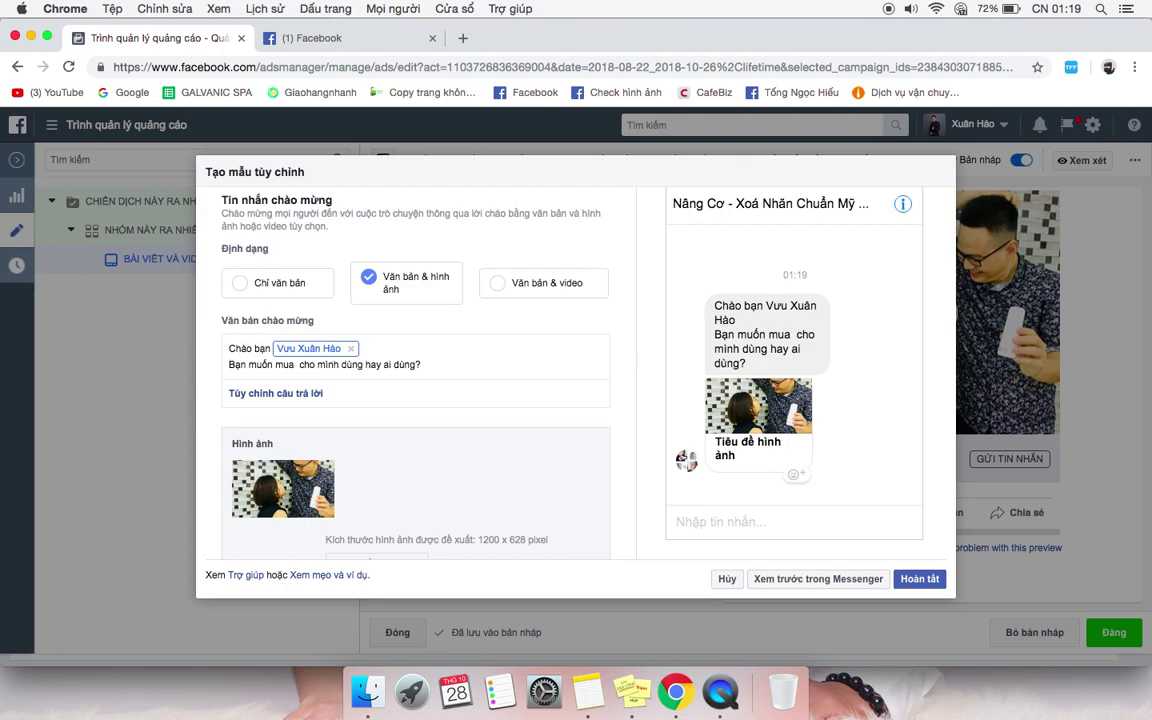
{"action": "key", "text": "Up"}
{"action": "left_click", "coordinate": [296, 364]}
{"action": "left_click", "coordinate": [229, 348]}
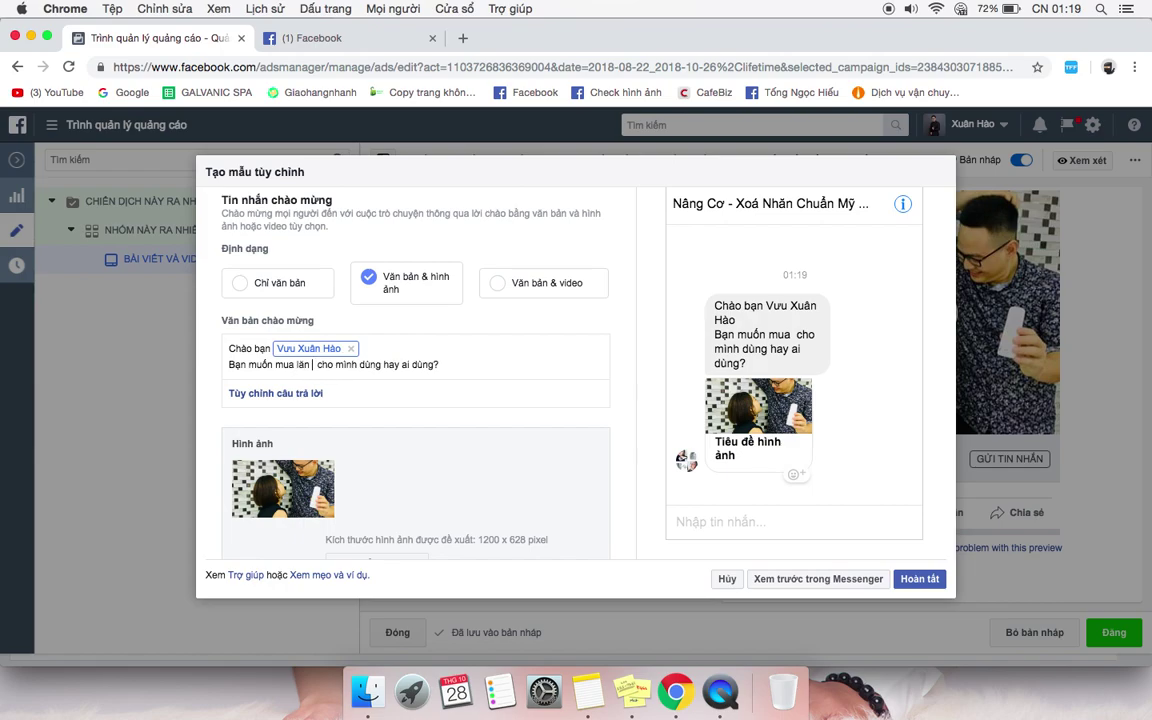
{"action": "type", "text": "trị lần"}
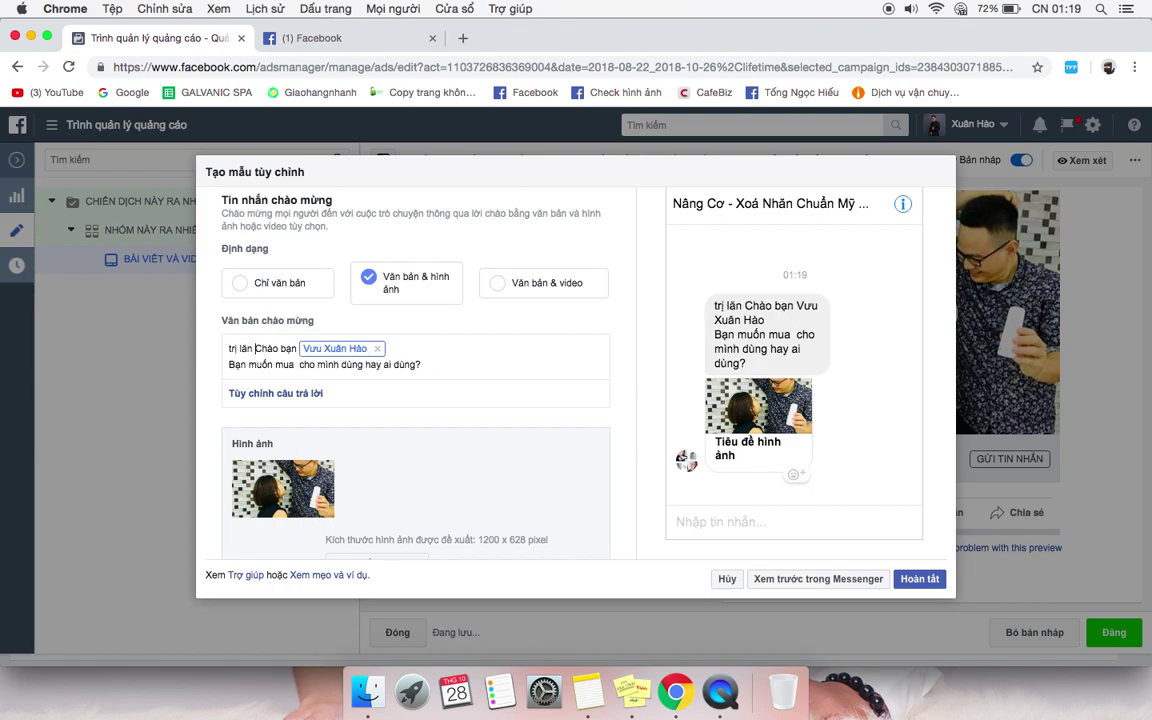
{"action": "key", "text": "BackSpace"}
{"action": "key", "text": "BackSpace"}
{"action": "key", "text": "BackSpace"}
{"action": "key", "text": "BackSpace"}
{"action": "key", "text": "BackSpace"}
{"action": "key", "text": "BackSpace"}
{"action": "key", "text": "BackSpace"}
{"action": "key", "text": "BackSpace"}
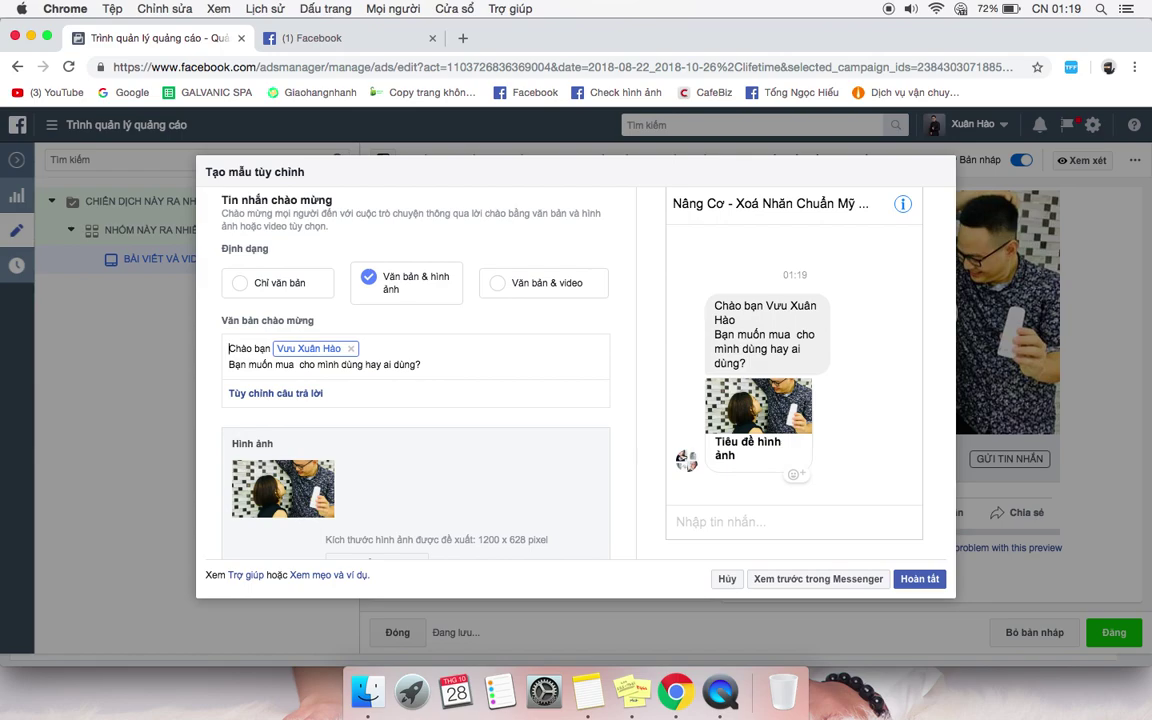
{"action": "key", "text": "super+z"}
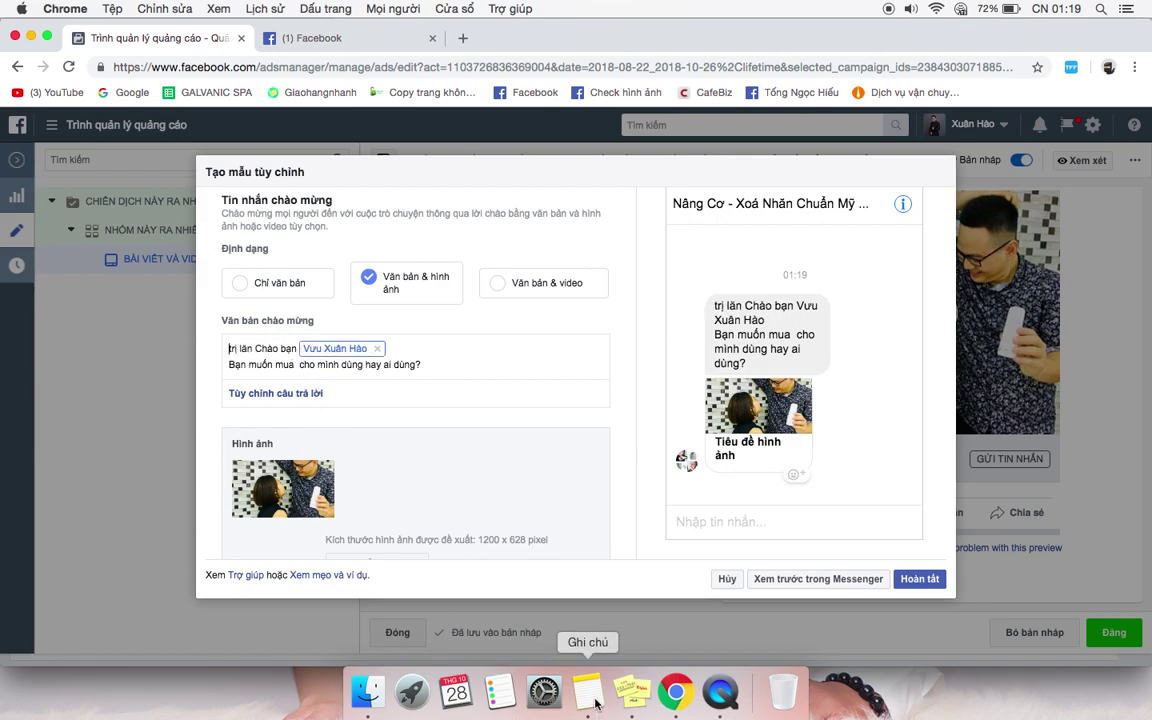
Paste the greeting into the Notes draft, add "lăn đặc trị" after "Bạn muốn mua", copy both lines, and return to Chrome
{"action": "left_click", "coordinate": [589, 691]}
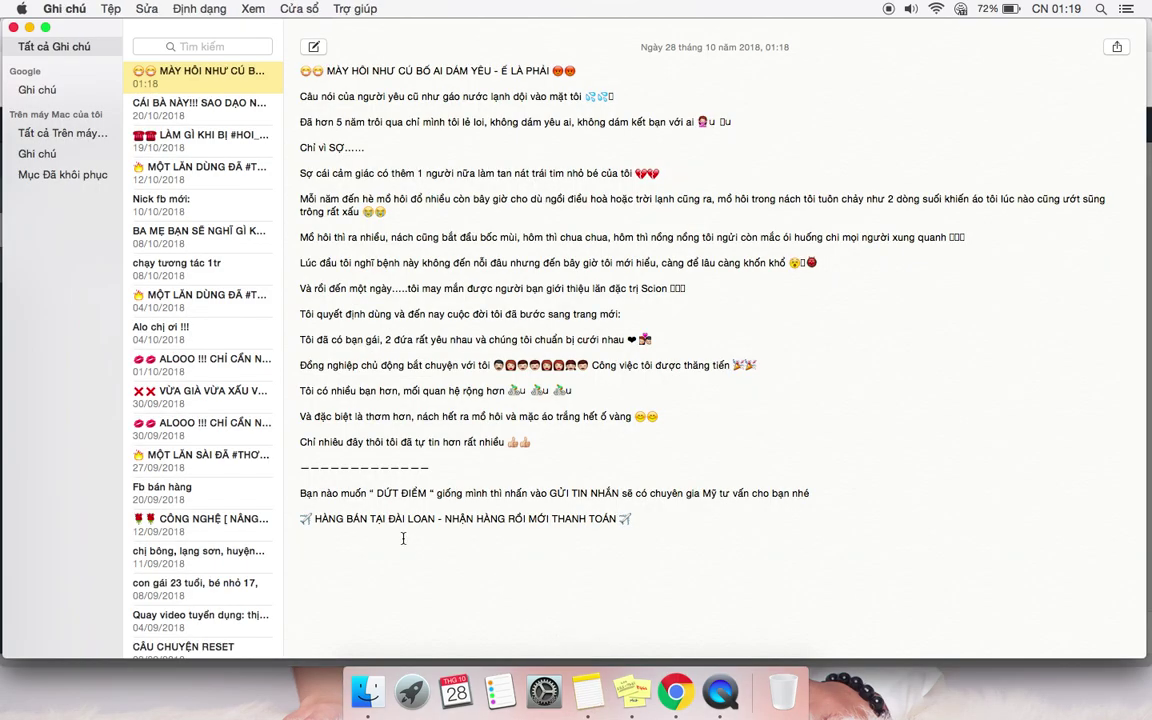
{"action": "key", "text": "super+v"}
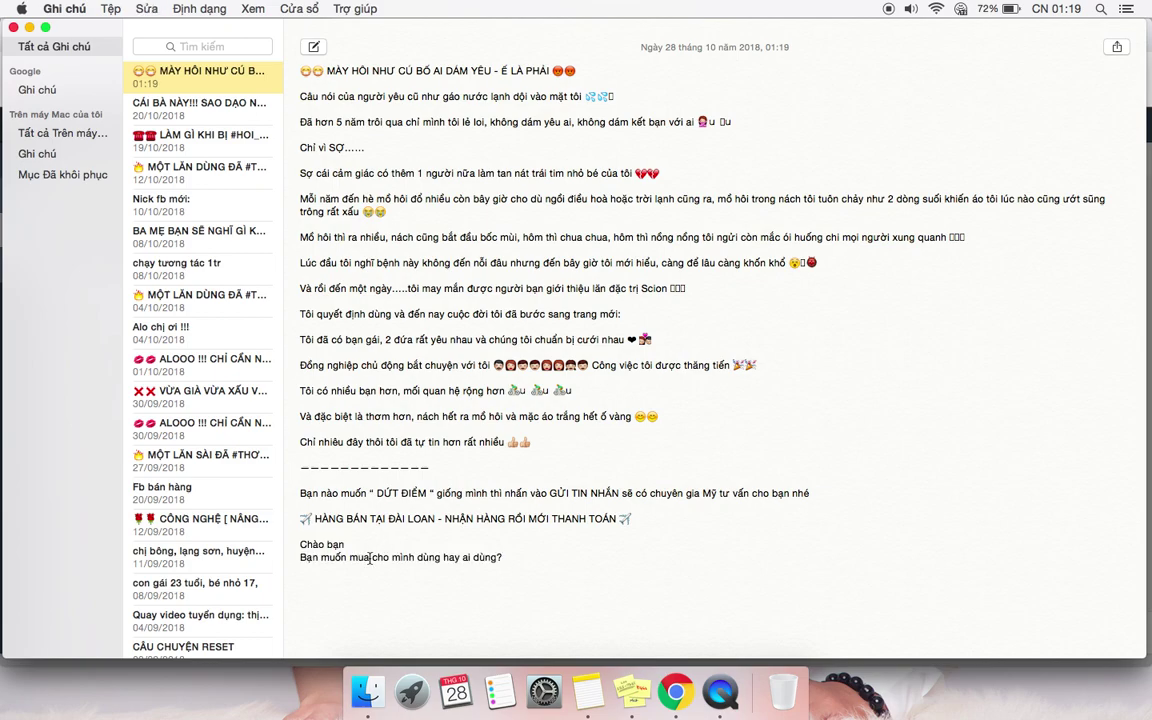
{"action": "left_click", "coordinate": [370, 557]}
{"action": "type", "text": "lăn đặc trị"}
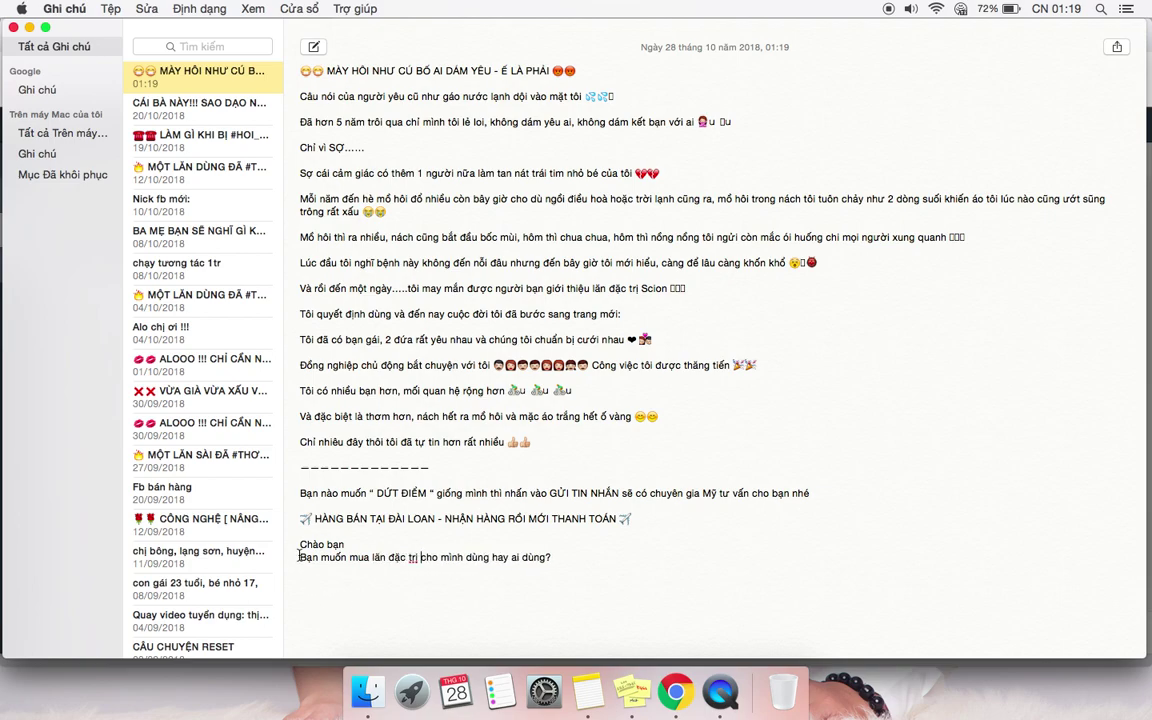
{"action": "left_click_drag", "start_coordinate": [301, 545], "coordinate": [304, 576]}
{"action": "key", "text": "super+c"}
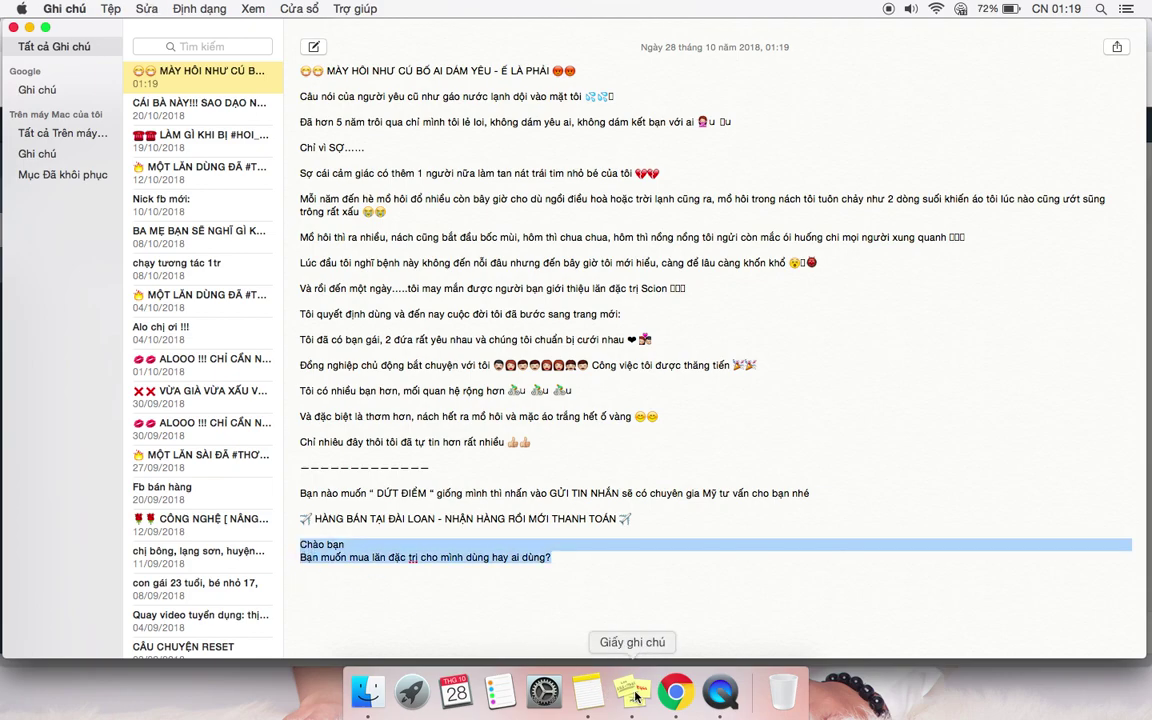
{"action": "left_click", "coordinate": [684, 696]}
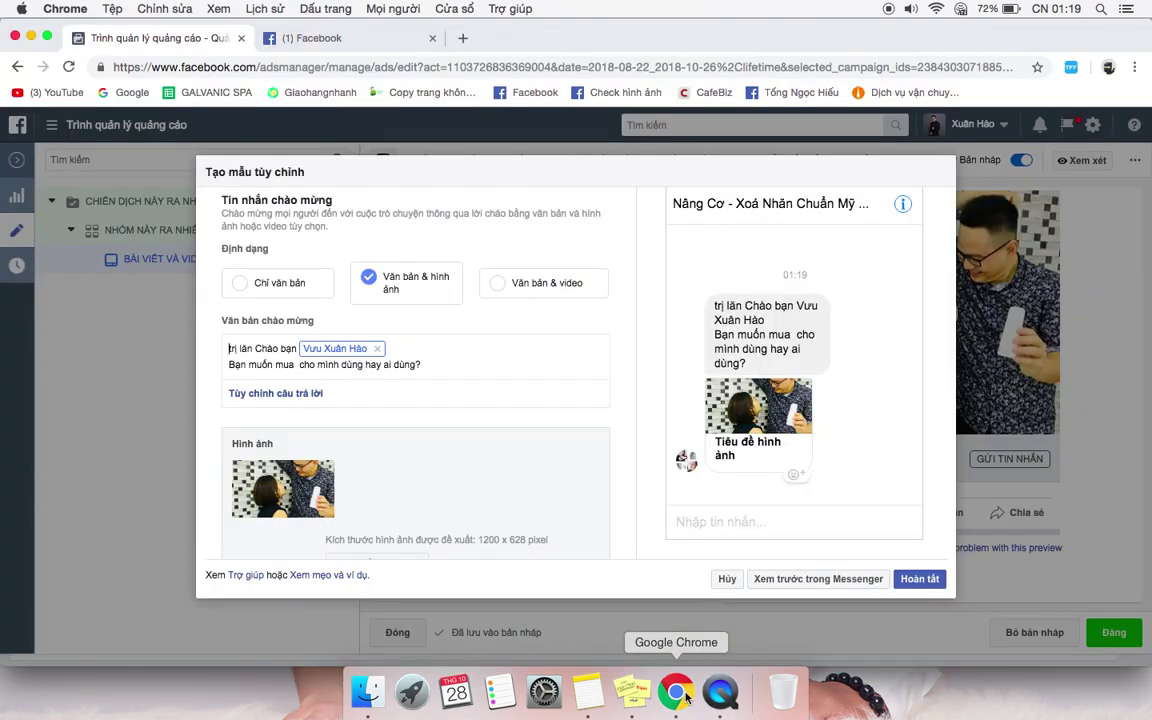
Try to replace the template's greeting text with the copied two lines and remove the leading blank line
{"action": "left_click", "coordinate": [379, 350]}
{"action": "triple_click", "coordinate": [421, 363]}
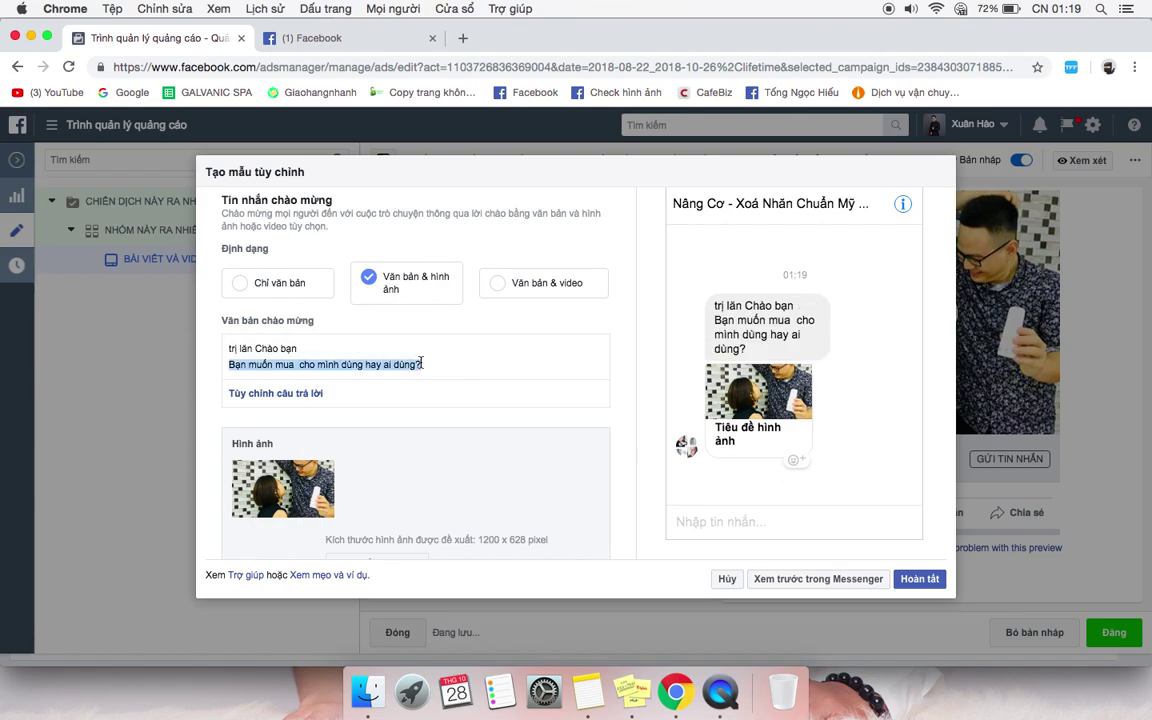
{"action": "key", "text": "super+a"}
{"action": "key", "text": "super+v"}
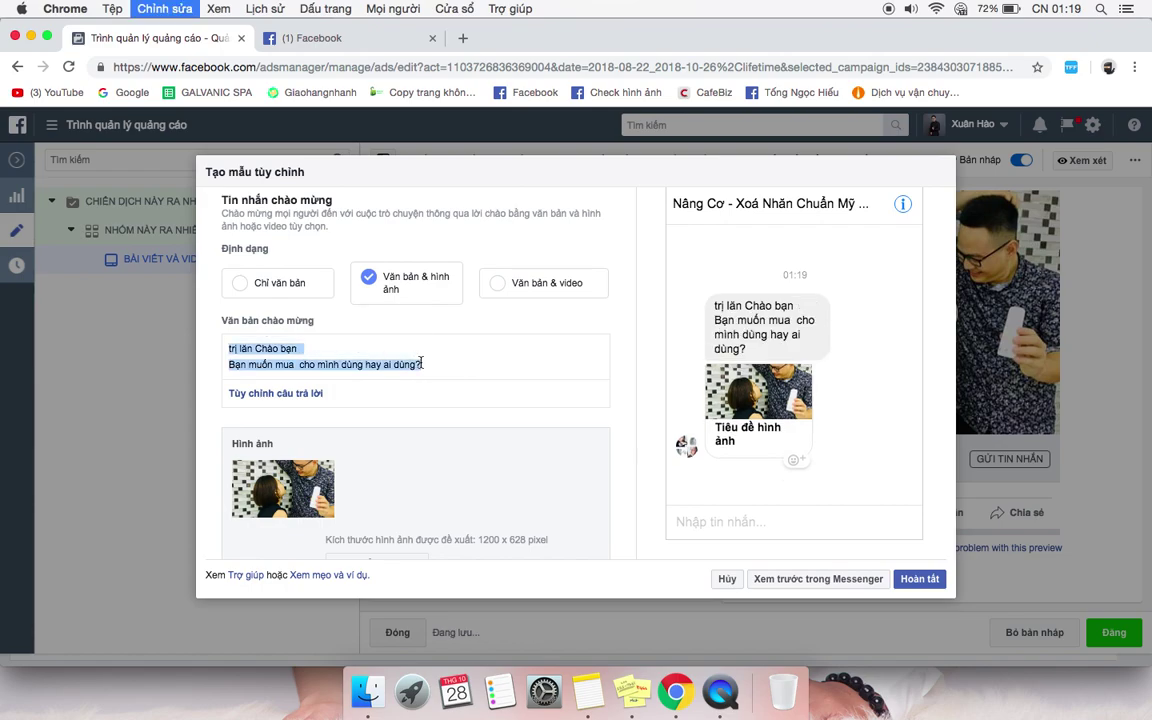
{"action": "left_click", "coordinate": [227, 364]}
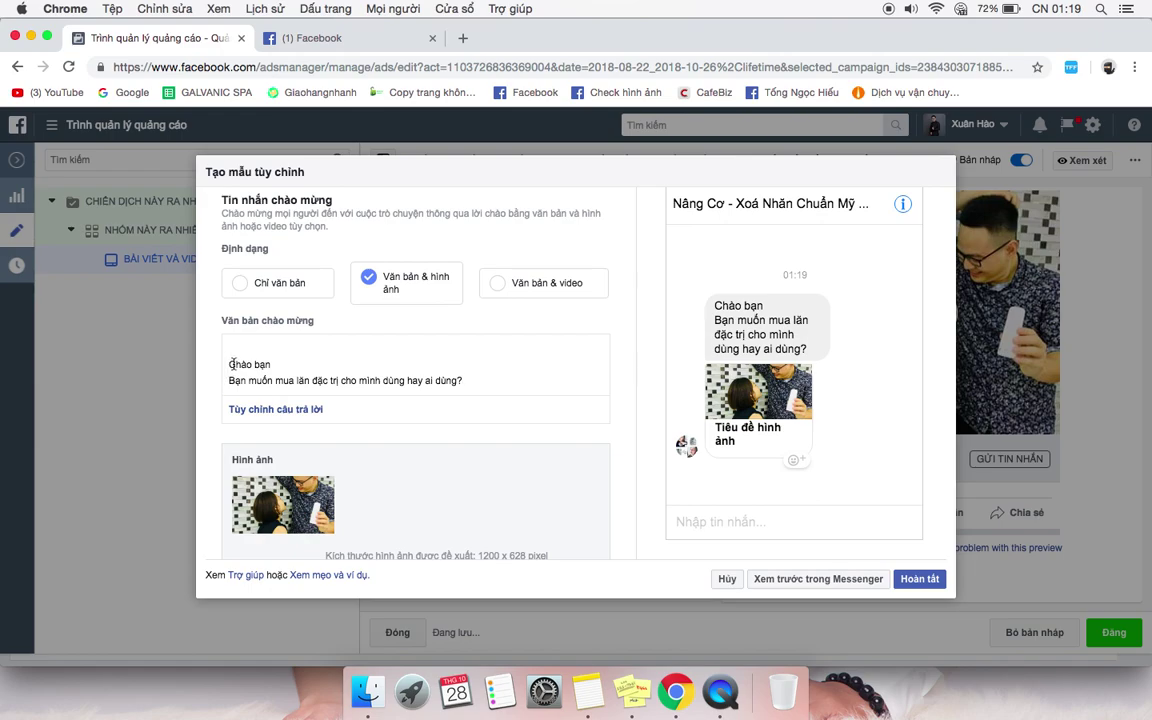
{"action": "key", "text": "BackSpace"}
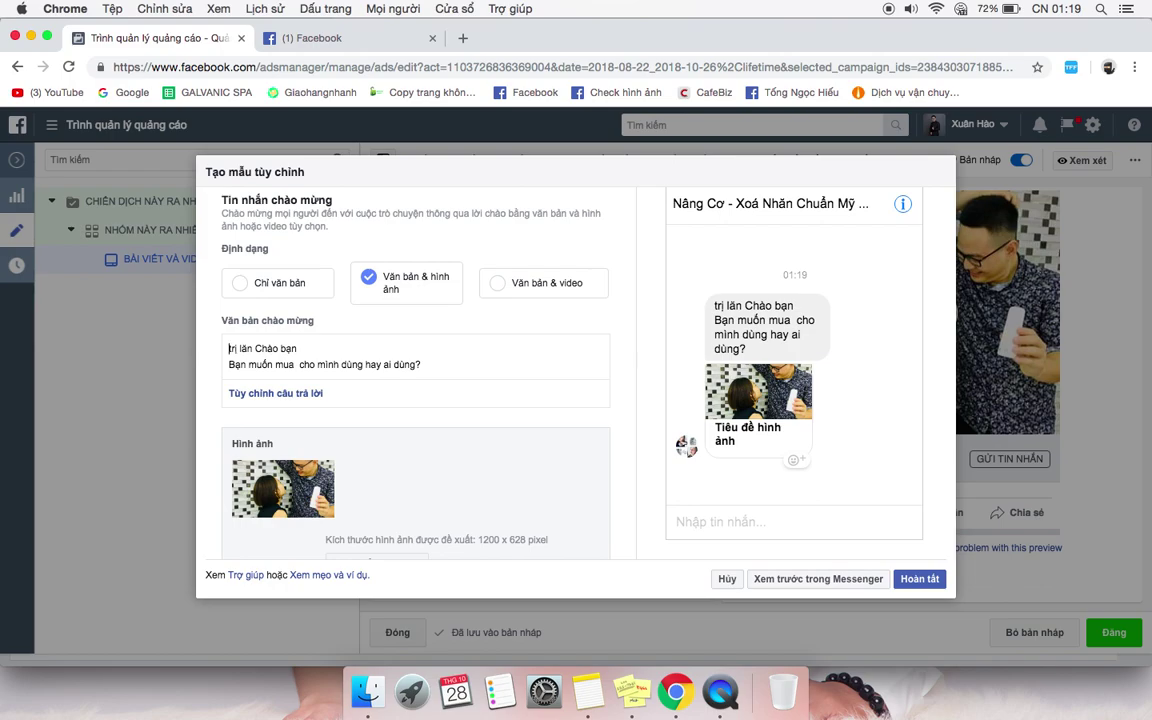
Erase the misplaced "trị lăn" before "Chào bạn" in the greeting text
{"action": "left_click", "coordinate": [256, 348]}
{"action": "key", "text": "BackSpace"}
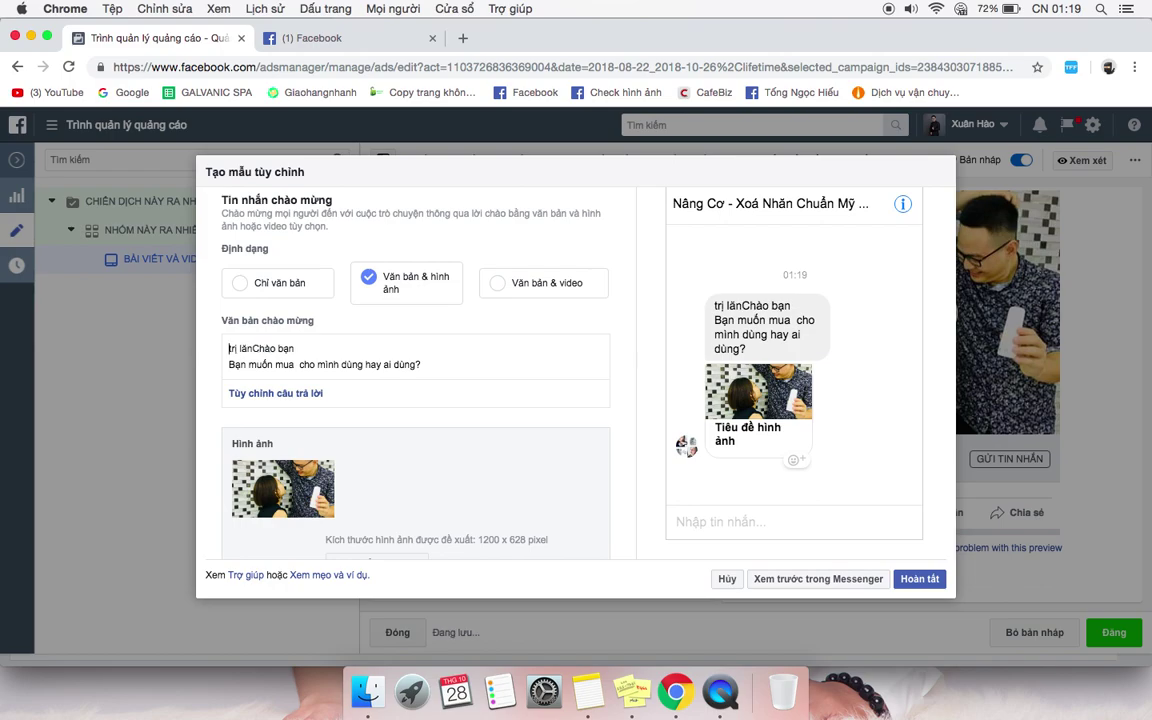
{"action": "left_click", "coordinate": [238, 347]}
{"action": "left_click_drag", "start_coordinate": [238, 347], "coordinate": [200, 318]}
{"action": "key", "text": "BackSpace"}
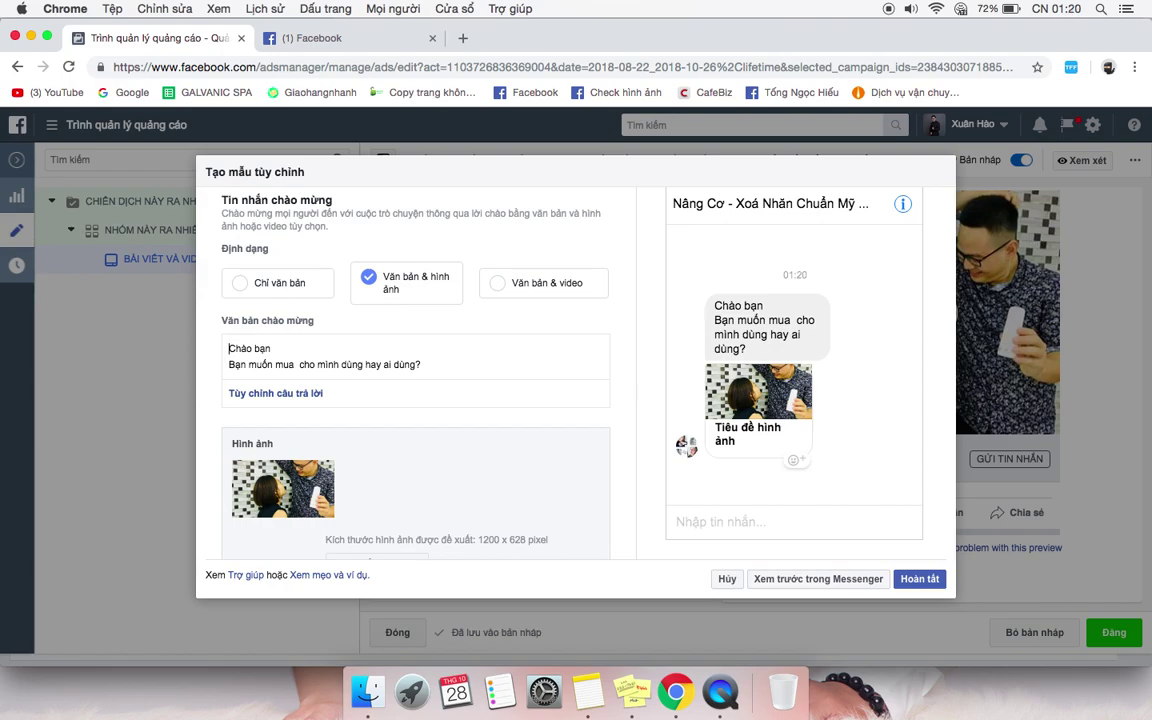
Replace the whole greeting with the copied lines containing "lăn đặc trị" and delete the blank line above "Chào bạn"
{"action": "key", "text": "super+a"}
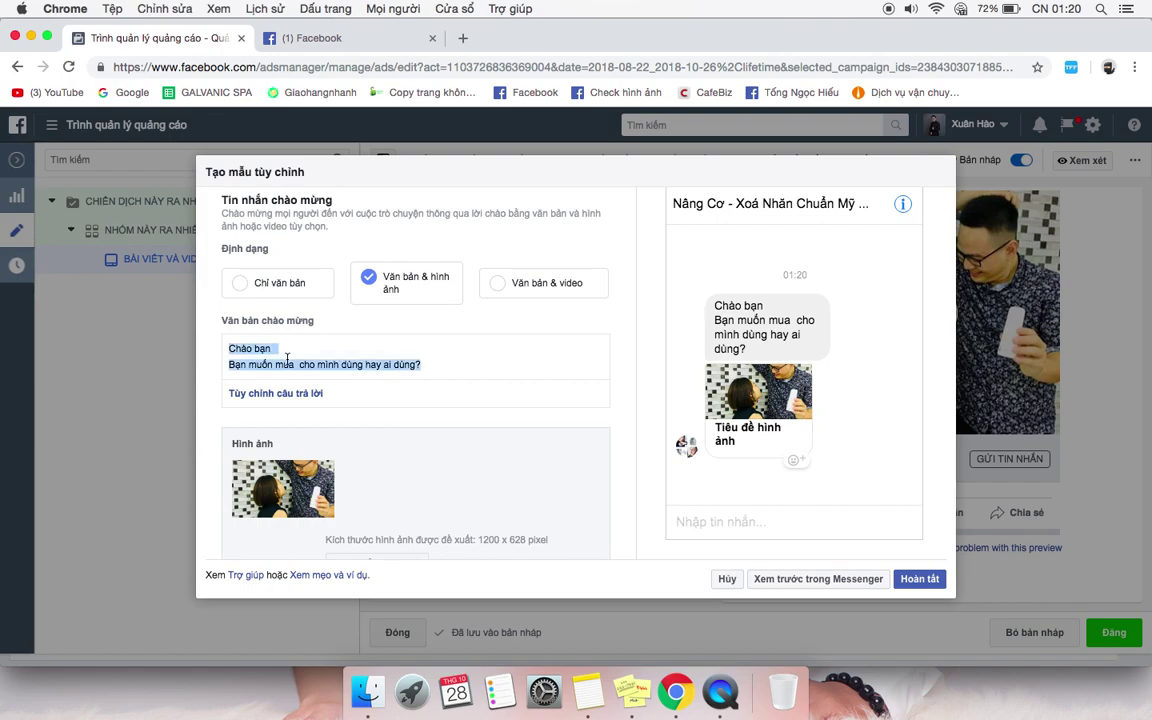
{"action": "key", "text": "super+v"}
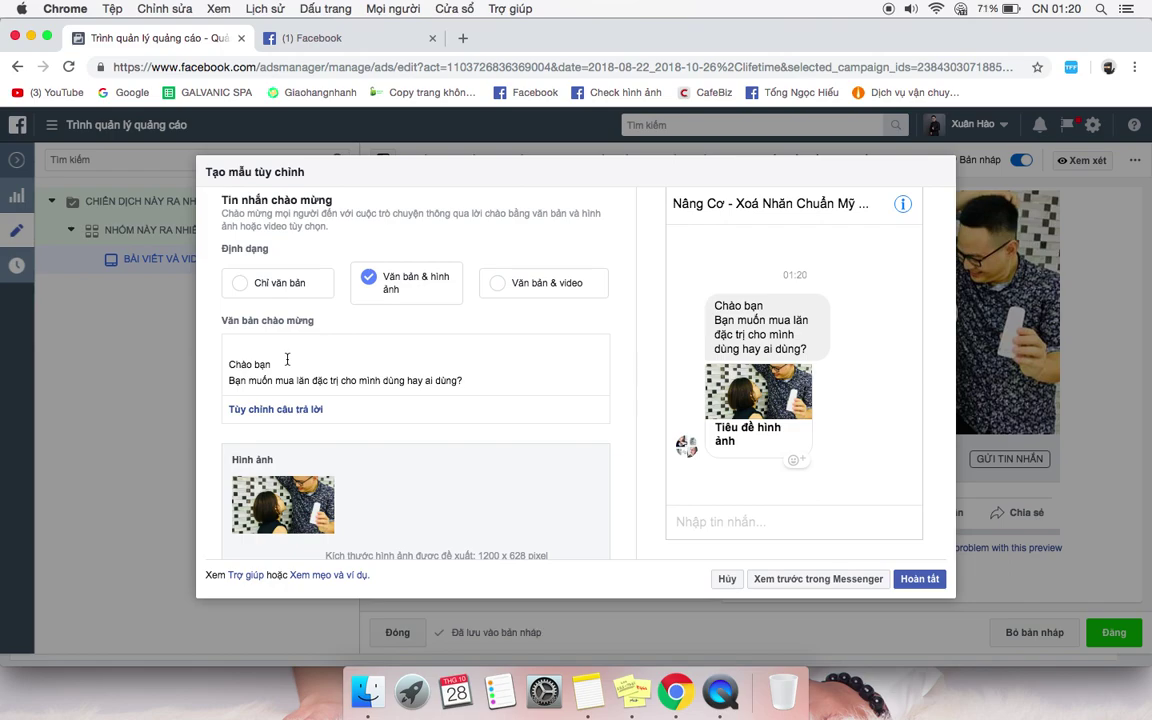
{"action": "left_click", "coordinate": [229, 366]}
{"action": "key", "text": "BackSpace"}
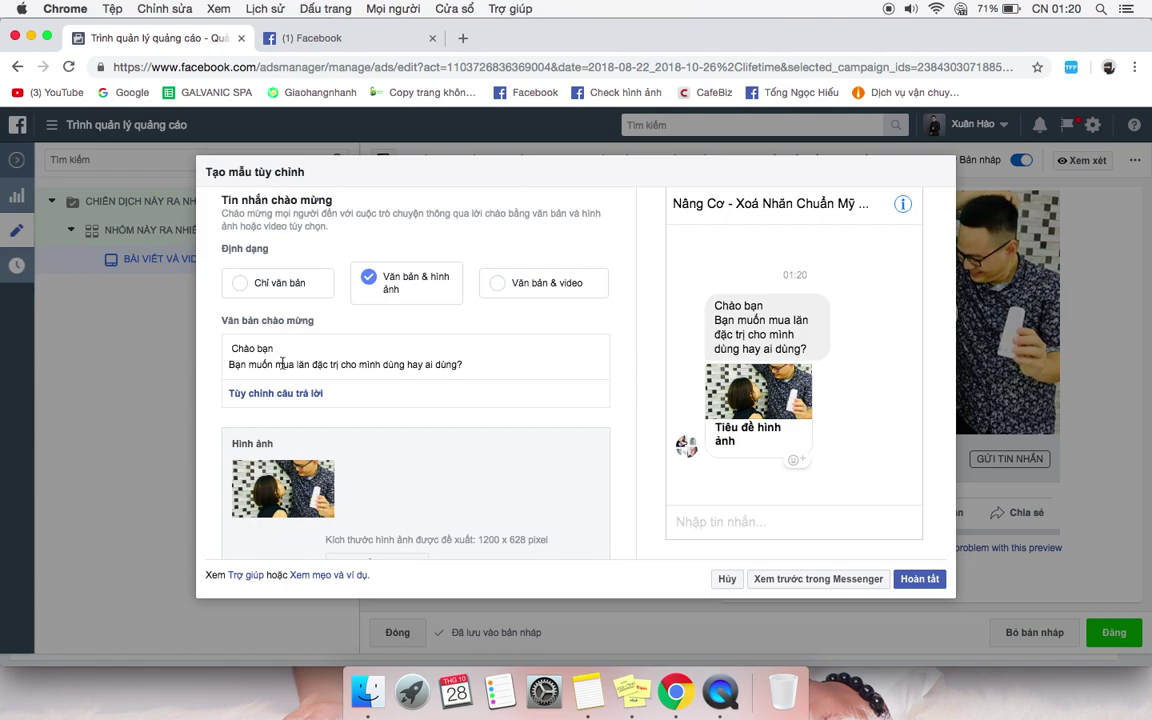
Insert the person's full-name placeholder after "Chào bạn" and remove the space at the start of the greeting
{"action": "left_click", "coordinate": [280, 394]}
{"action": "left_click", "coordinate": [294, 362]}
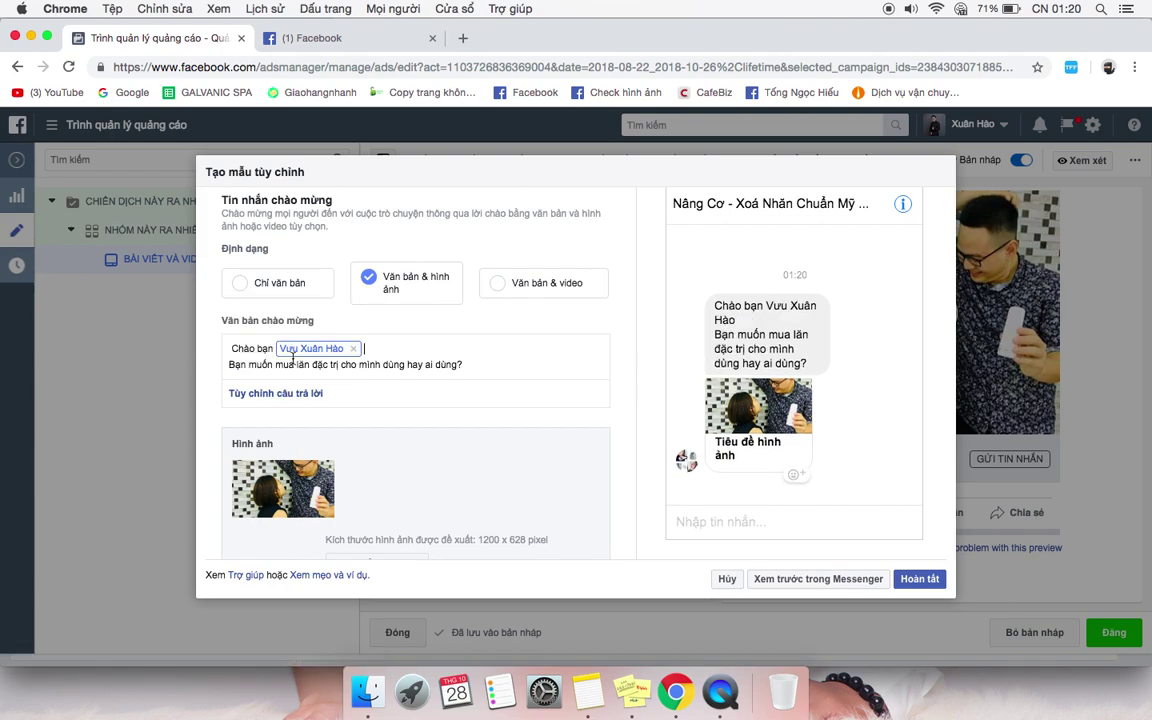
{"action": "left_click", "coordinate": [232, 348]}
{"action": "key", "text": "BackSpace"}
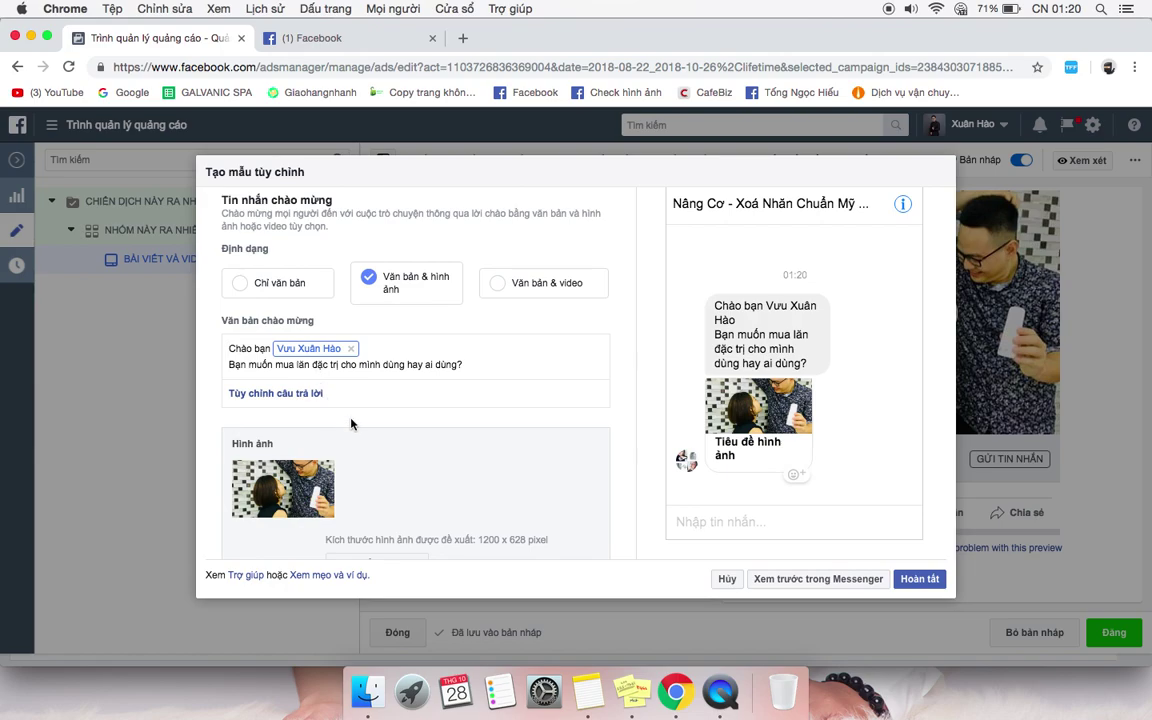
Set the greeting image's title to "3.350.459 NGƯỜI ĐÃ DỨT ĐIỂM TẠI ĐÀI LOAN"
{"action": "scroll", "coordinate": [351, 424], "scroll_direction": "down", "scroll_amount": 5}
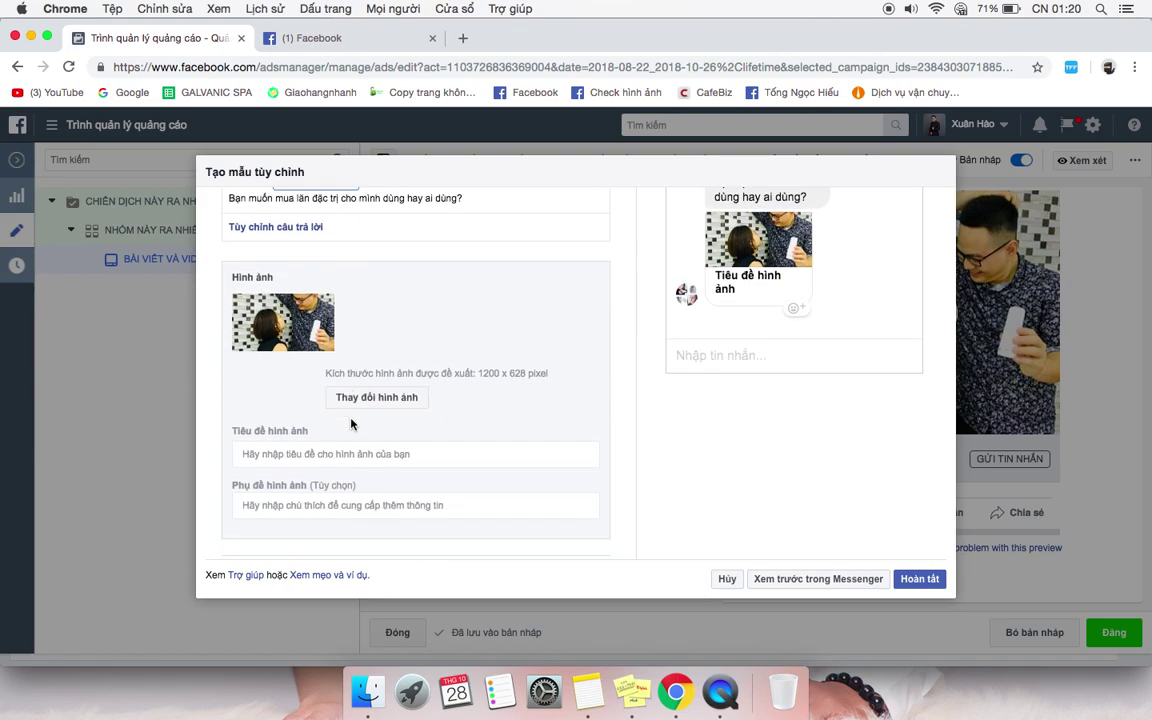
{"action": "left_click", "coordinate": [350, 456]}
{"action": "type", "text": "3.3"}
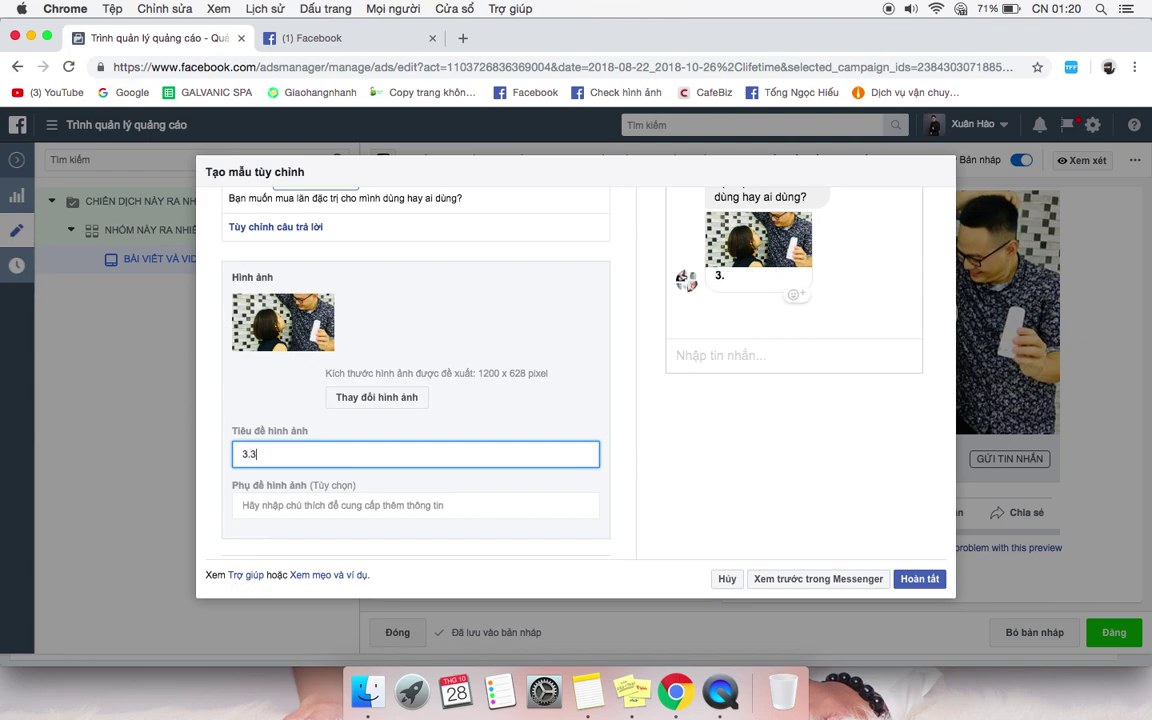
{"action": "type", "text": "50.459"}
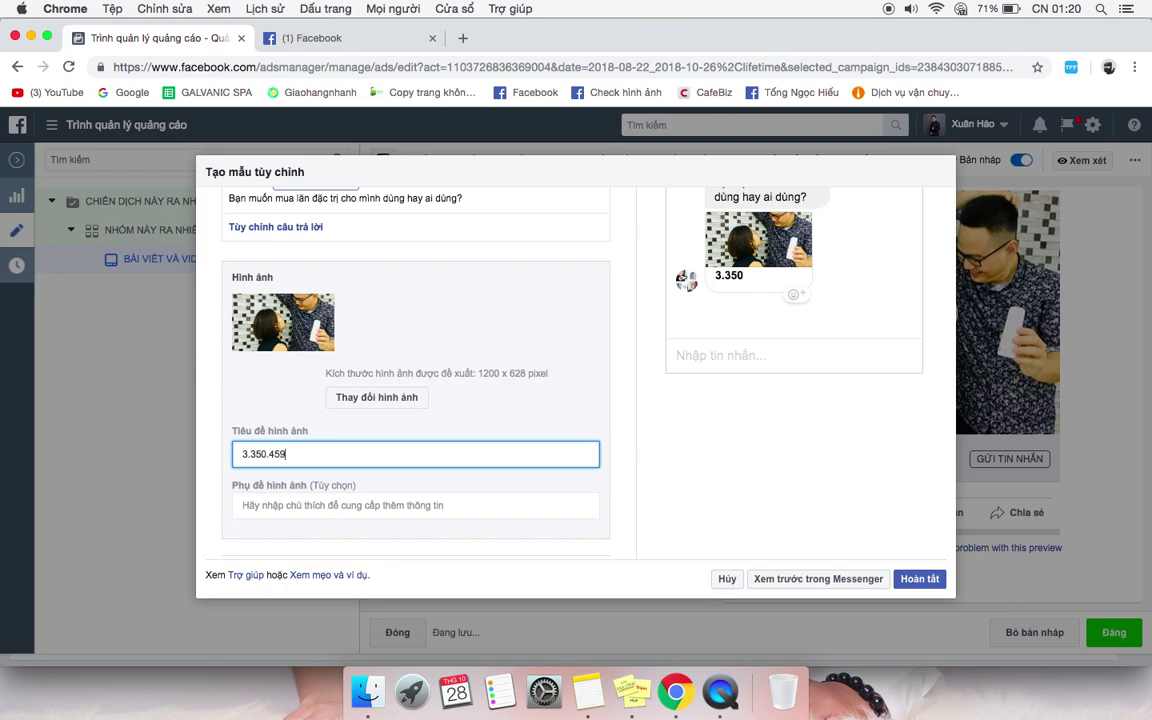
{"action": "type", "text": " NGƯỜI ĐÃ"}
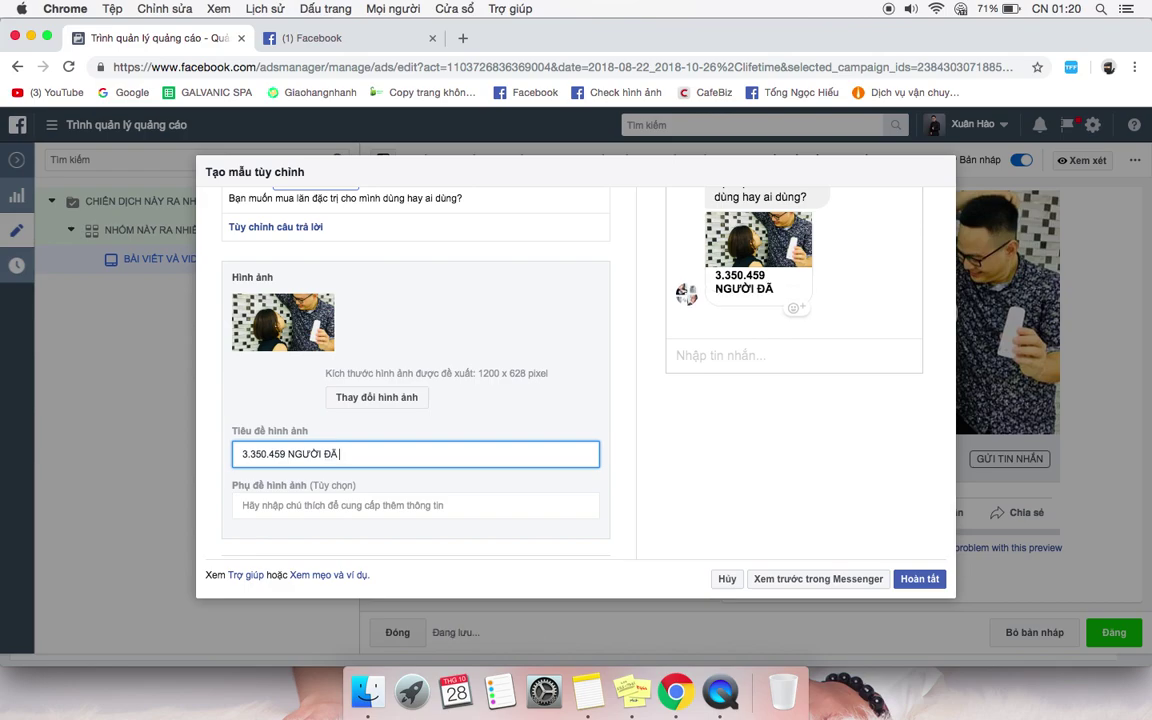
{"action": "type", "text": " DỨT ĐIỂM TẠI"}
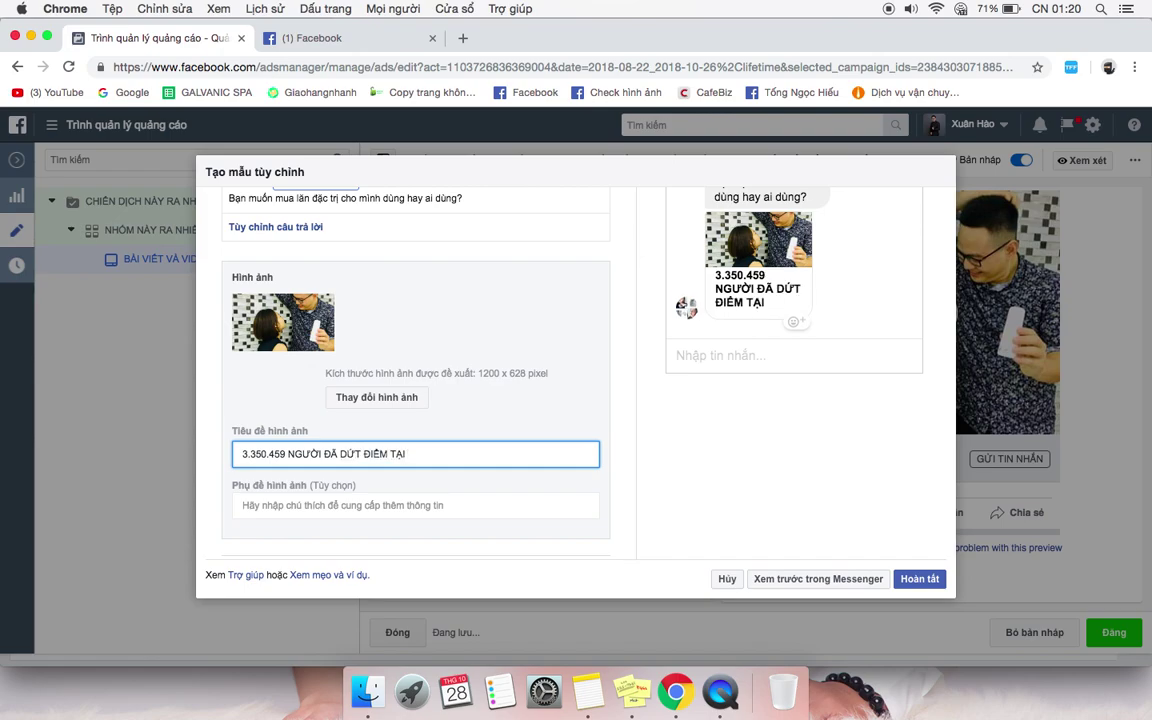
{"action": "type", "text": " ĐẠI LOAN"}
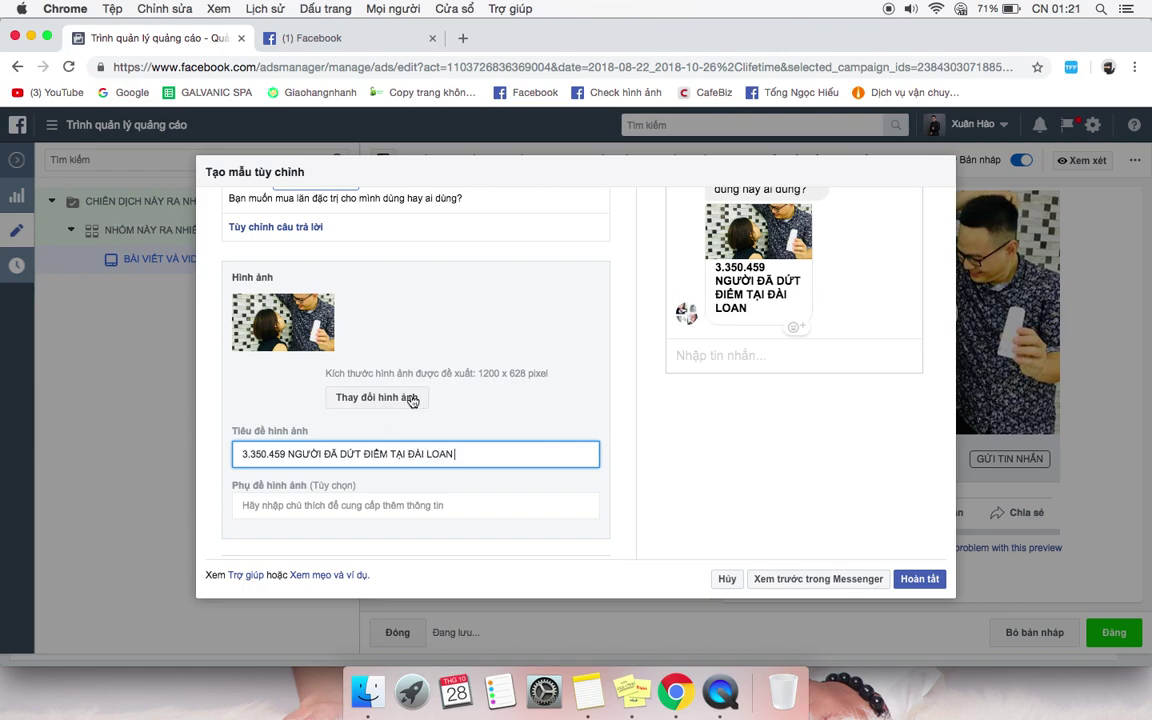
Undo the last words of the image title and re-enter "ĐÀI LOAN" at its end
{"action": "key", "text": "super+z"}
{"action": "left_click", "coordinate": [630, 404]}
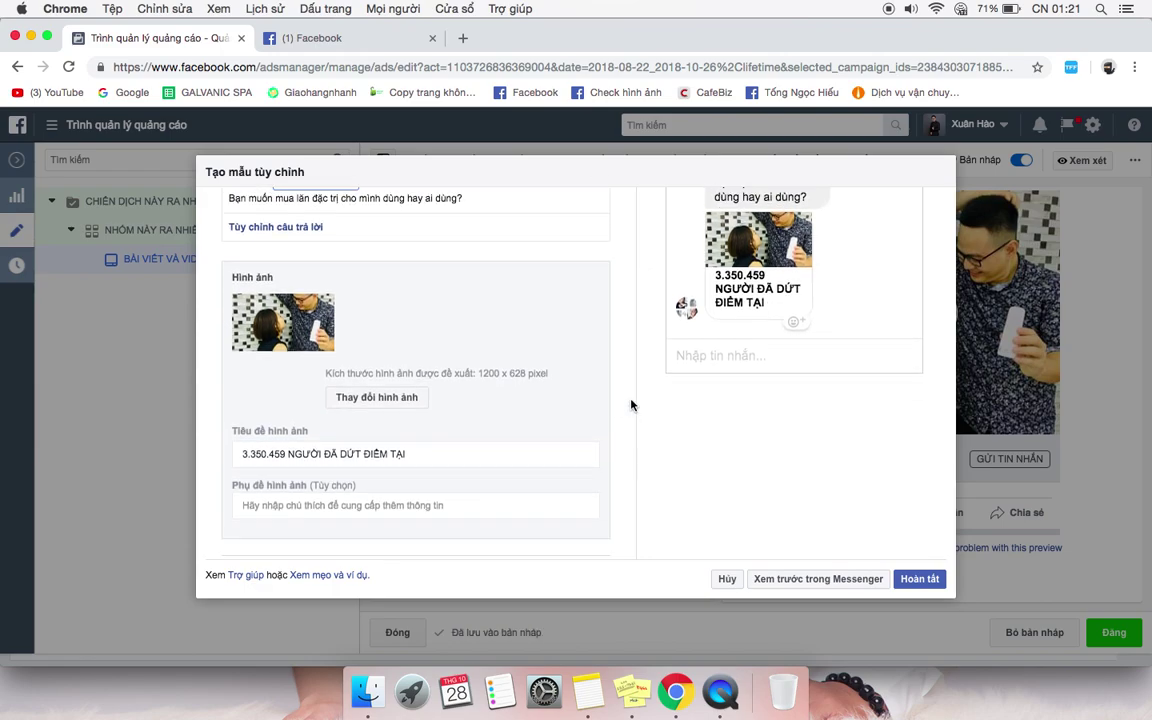
{"action": "left_click", "coordinate": [443, 456]}
{"action": "type", "text": "ĐÀI LO"}
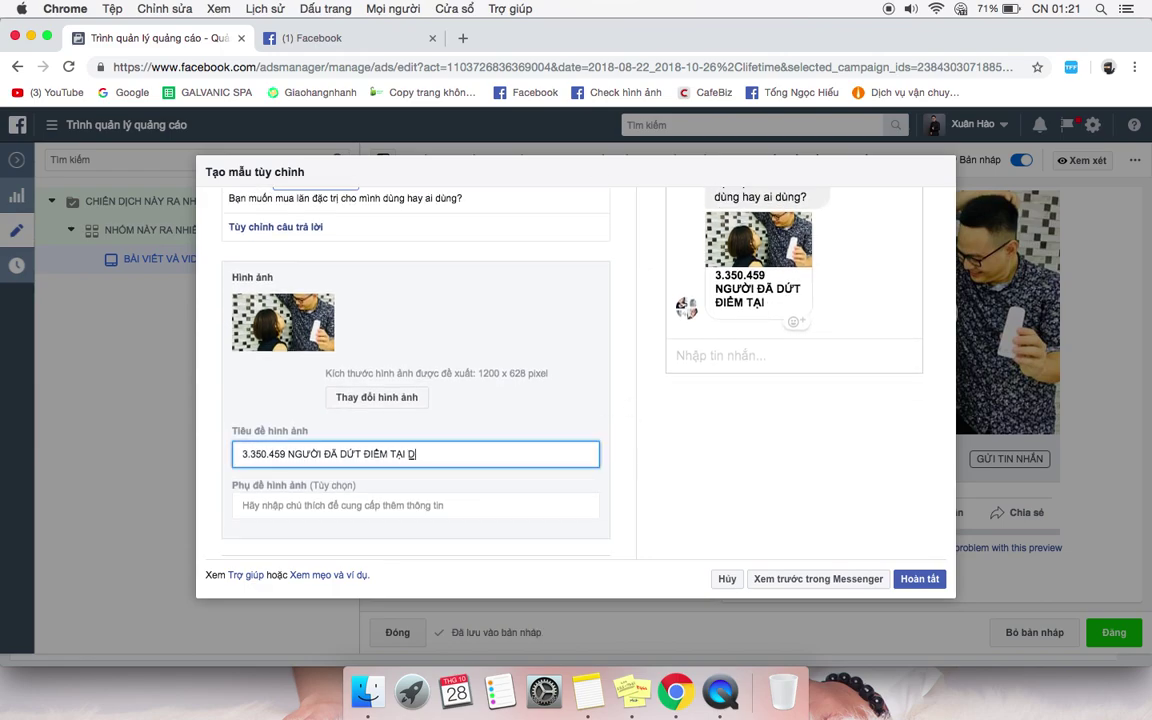
{"action": "type", "text": "AN"}
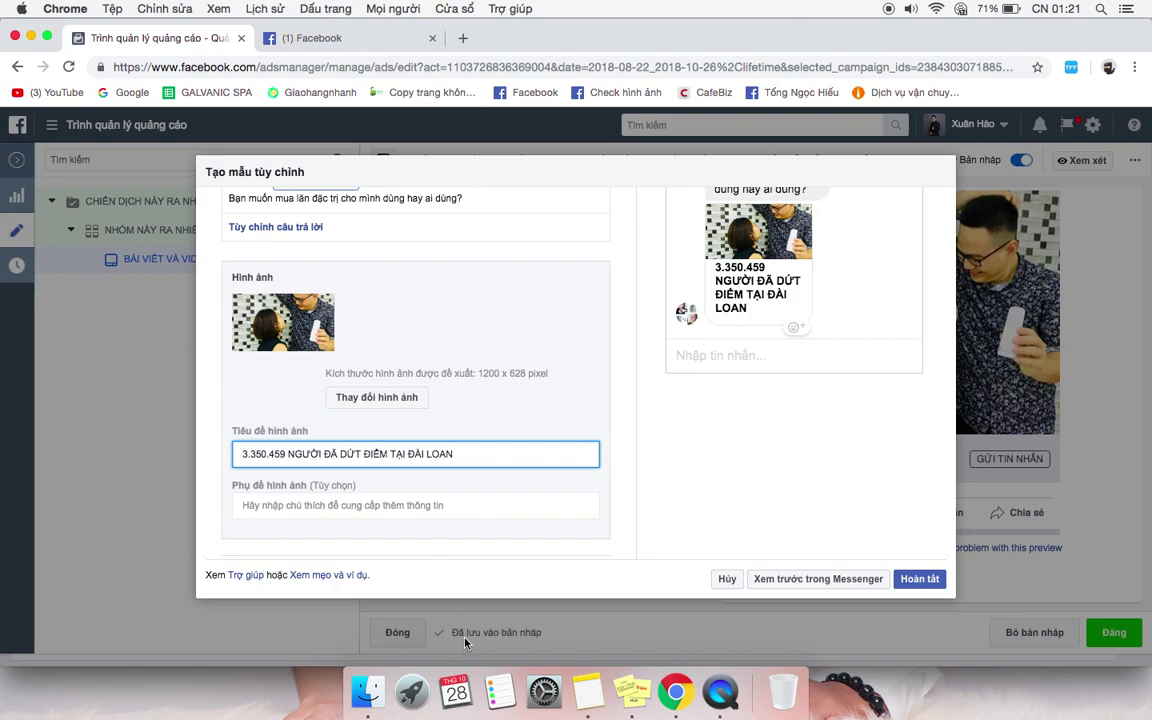
{"action": "left_click", "coordinate": [492, 485]}
Clear the name of the custom Messenger template
{"action": "scroll", "coordinate": [492, 485], "scroll_direction": "up", "scroll_amount": 5}
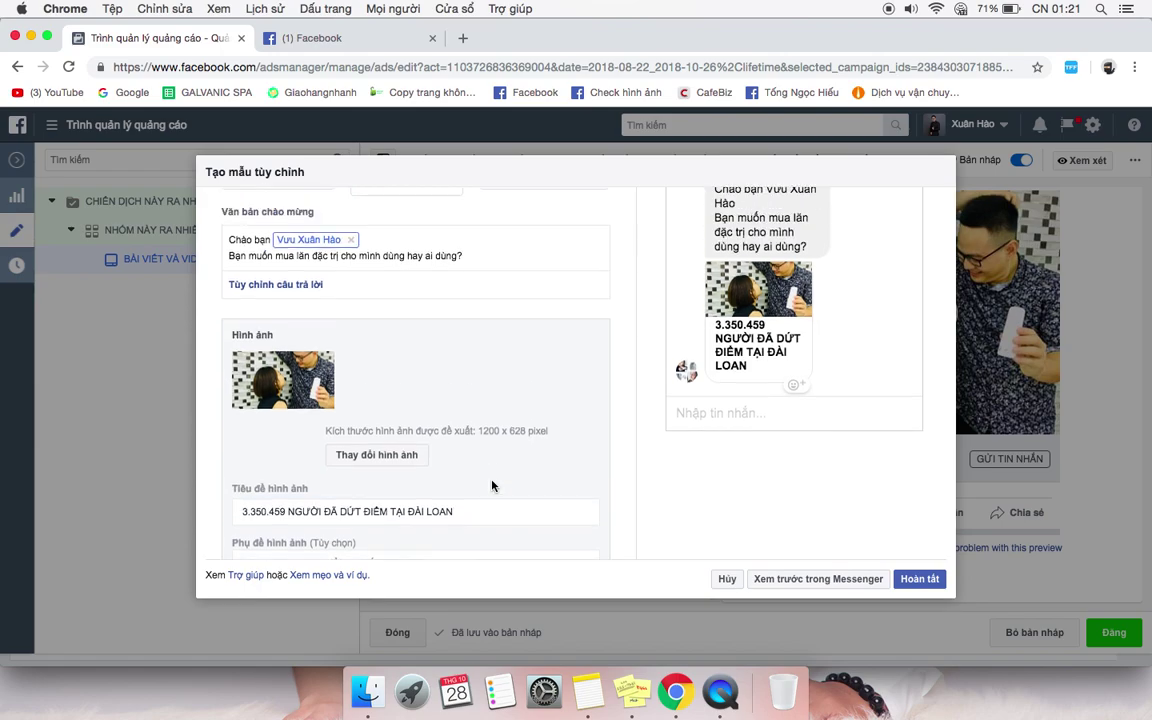
{"action": "scroll", "coordinate": [492, 485], "scroll_direction": "down", "scroll_amount": 2}
{"action": "scroll", "coordinate": [492, 485], "scroll_direction": "up", "scroll_amount": 5}
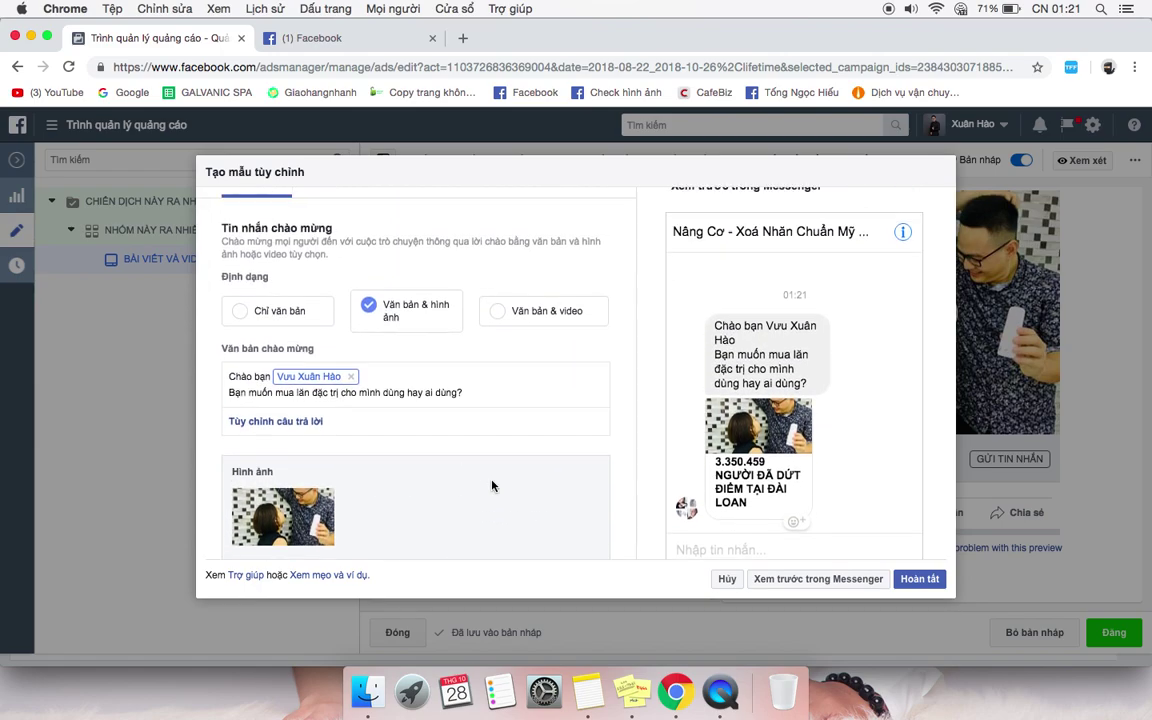
{"action": "double_click", "coordinate": [321, 206]}
{"action": "key", "text": "super+a"}
{"action": "type", "text": "MẪ"}
{"action": "key", "text": "BackSpace"}
{"action": "key", "text": "BackSpace"}
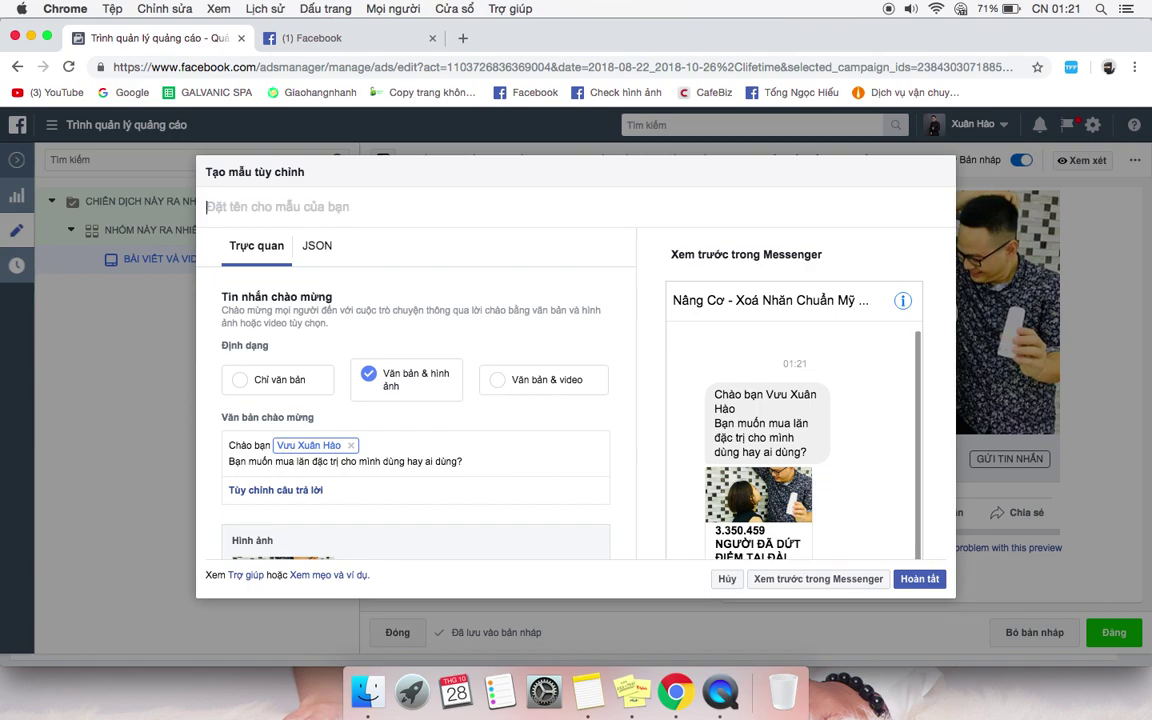
{"action": "type", "text": "Lỗi"}
{"action": "key", "text": "BackSpace"}
{"action": "key", "text": "BackSpace"}
{"action": "key", "text": "BackSpace"}
Name the Messenger template "ĐÀI LĂN" and finish creating it
{"action": "type", "text": "ĐẠI LẦN"}
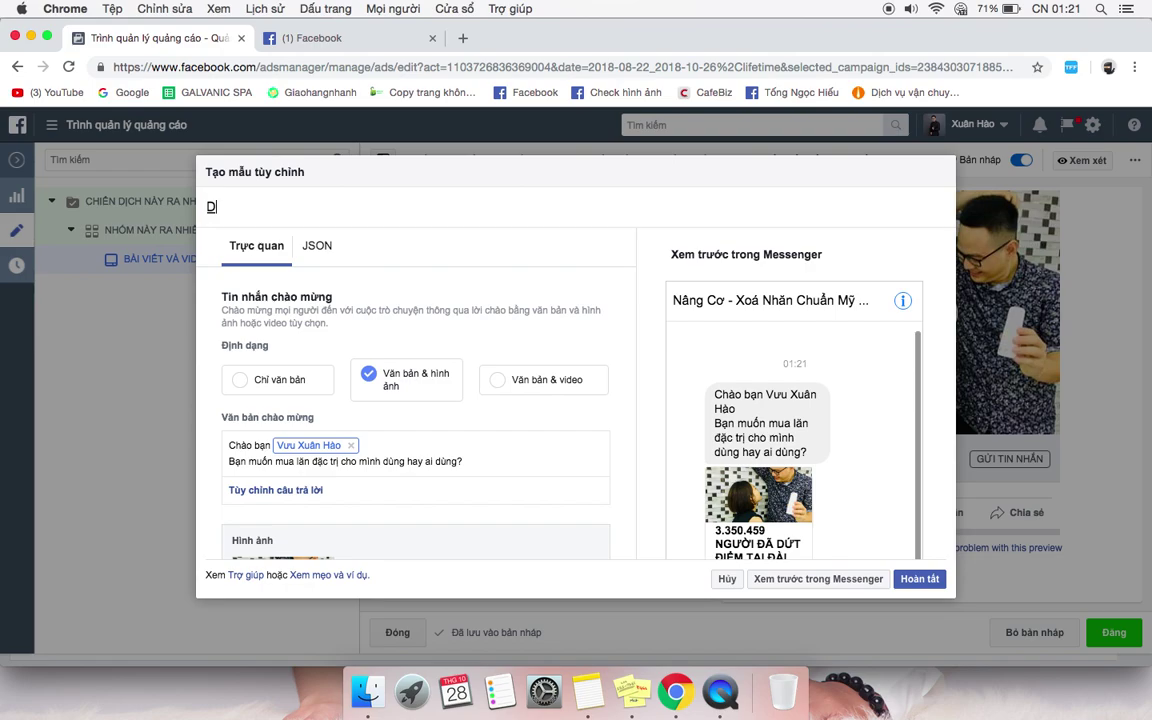
{"action": "left_click", "coordinate": [409, 208]}
{"action": "left_click", "coordinate": [919, 578]}
Review the ad's mobile news feed preview, including its text, headline and message button, and briefly play the video
{"action": "left_click", "coordinate": [740, 355]}
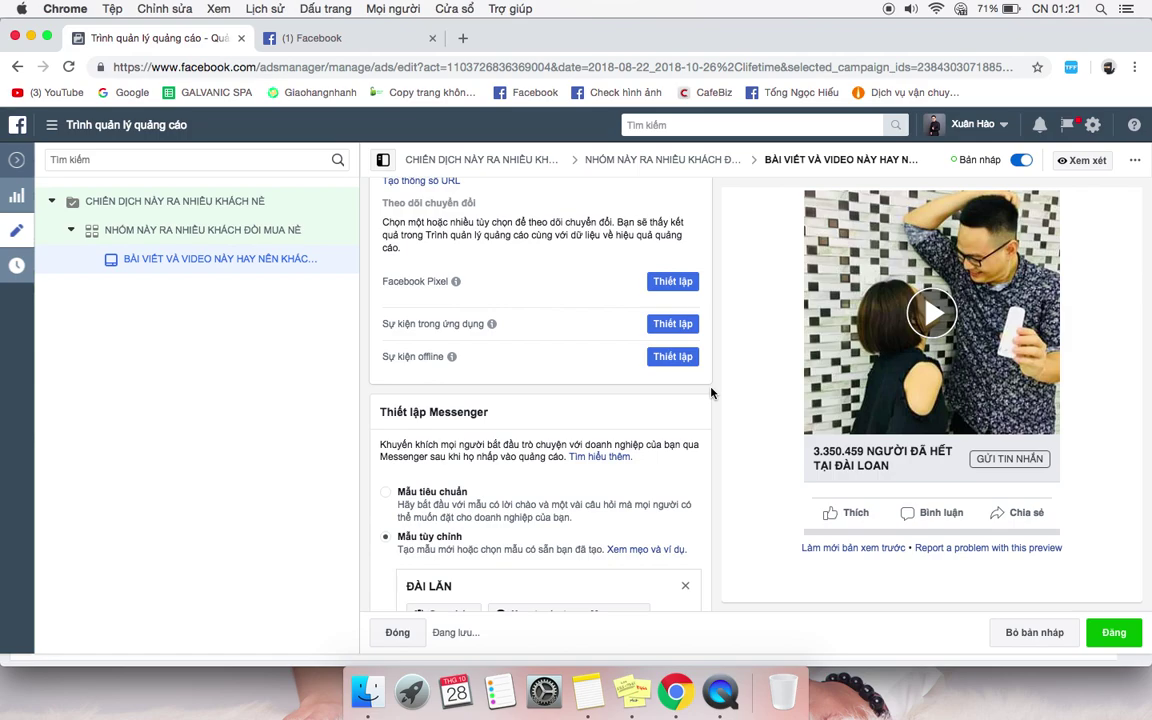
{"action": "scroll", "coordinate": [711, 393], "scroll_direction": "up", "scroll_amount": 15}
{"action": "scroll", "coordinate": [711, 393], "scroll_direction": "up", "scroll_amount": 10}
{"action": "scroll", "coordinate": [711, 393], "scroll_direction": "down", "scroll_amount": 3}
{"action": "scroll", "coordinate": [711, 393], "scroll_direction": "down", "scroll_amount": 4}
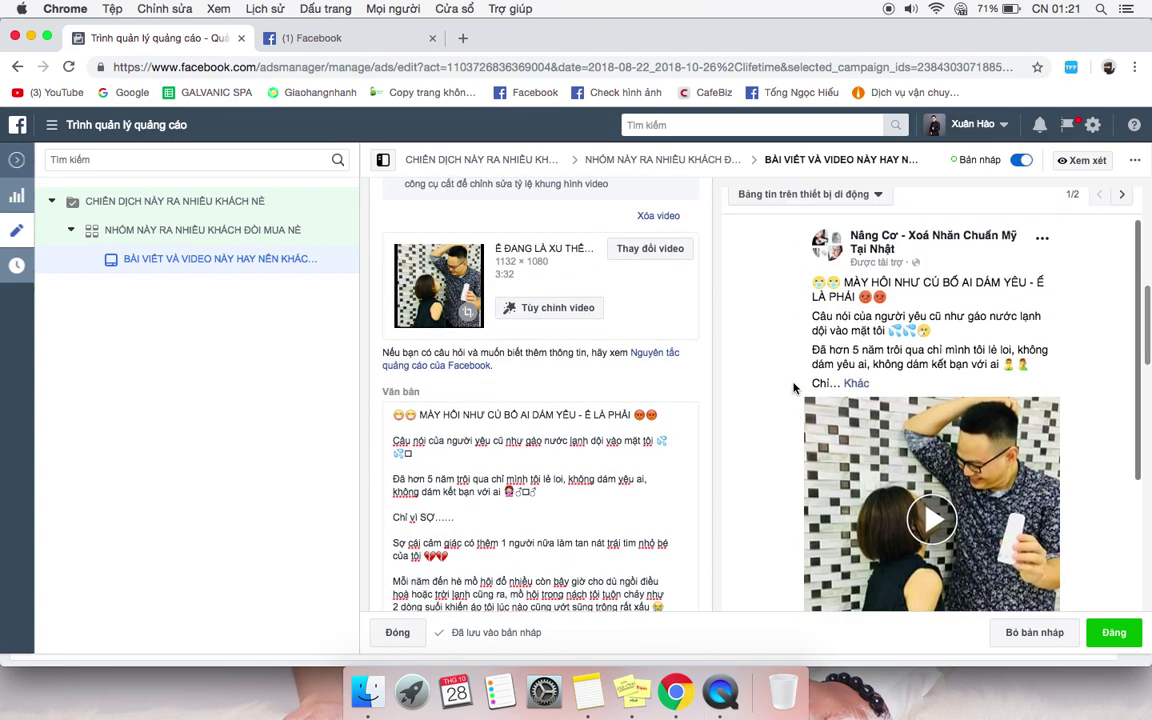
{"action": "scroll", "coordinate": [793, 387], "scroll_direction": "down", "scroll_amount": 2}
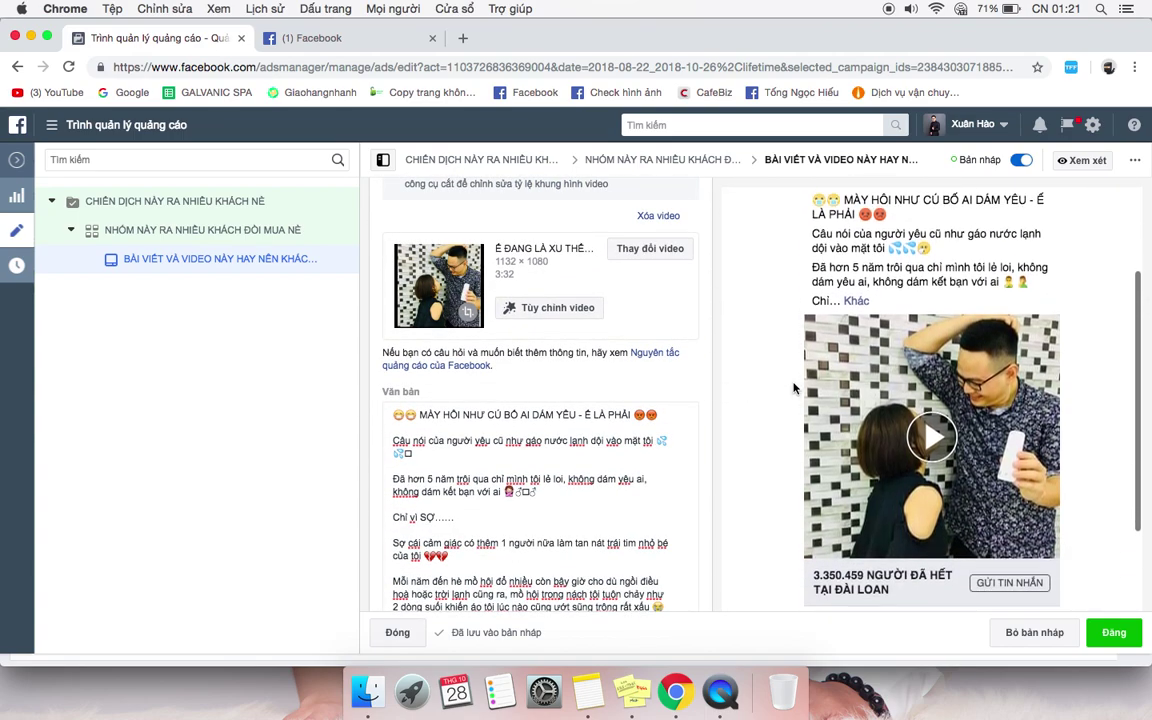
{"action": "scroll", "coordinate": [793, 387], "scroll_direction": "up", "scroll_amount": 1}
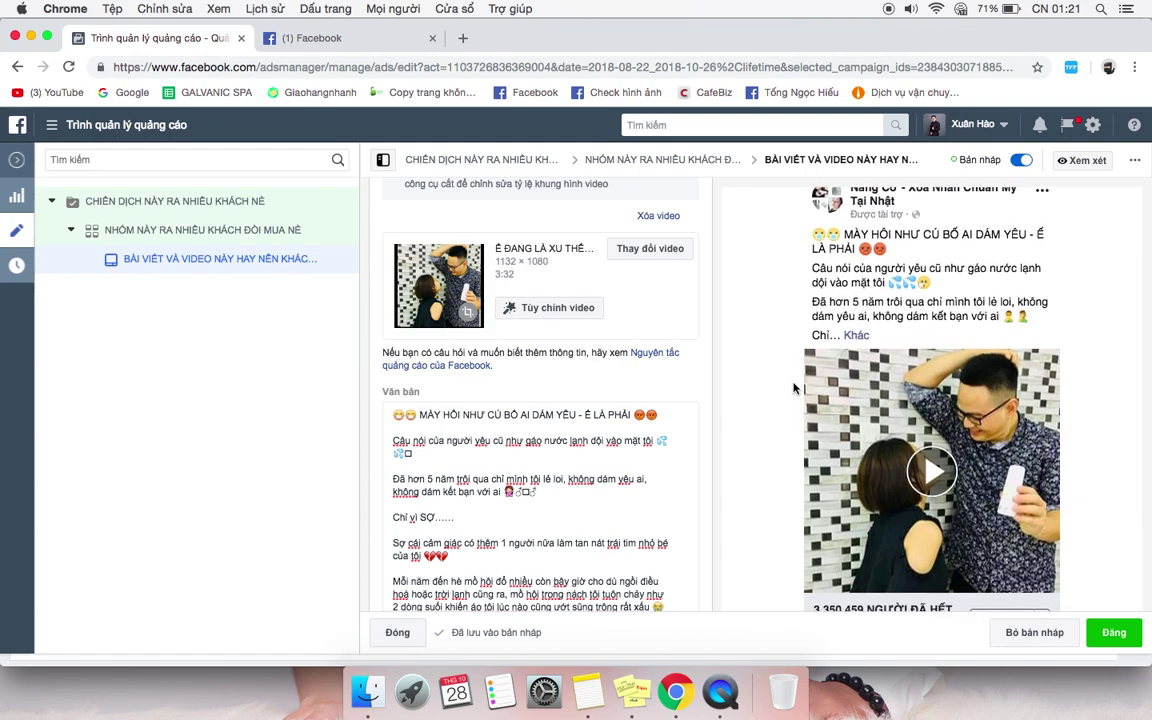
{"action": "scroll", "coordinate": [793, 387], "scroll_direction": "down", "scroll_amount": 2}
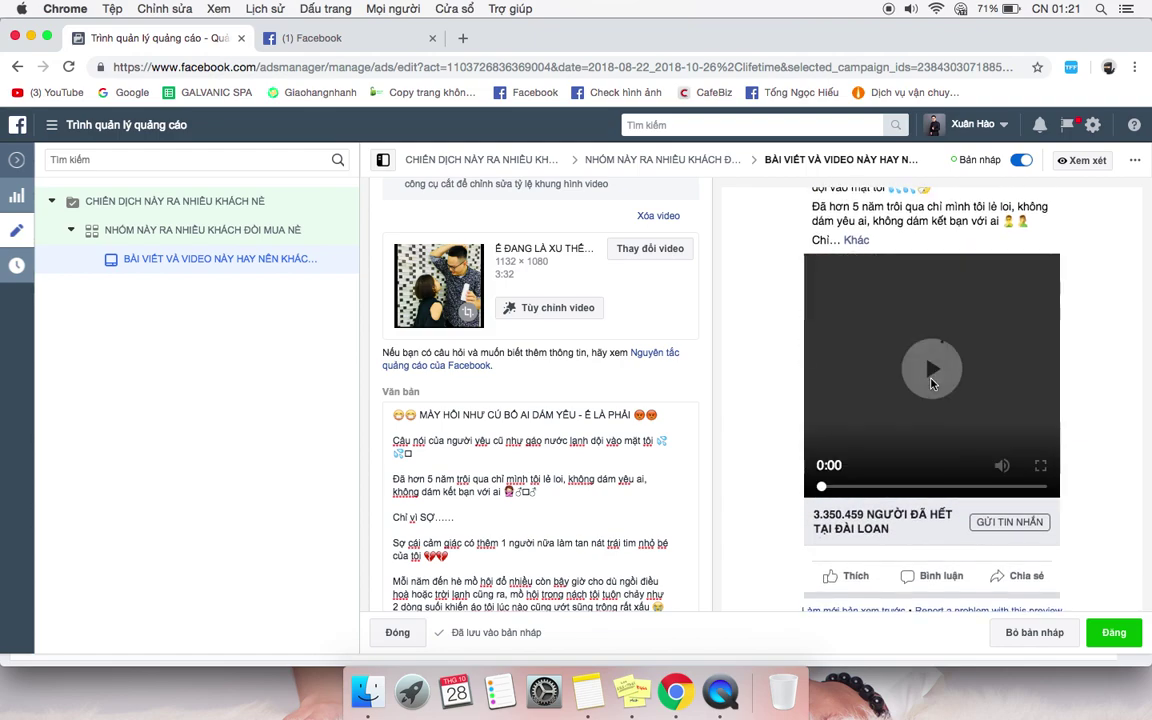
{"action": "left_click", "coordinate": [931, 383]}
{"action": "left_click", "coordinate": [934, 372]}
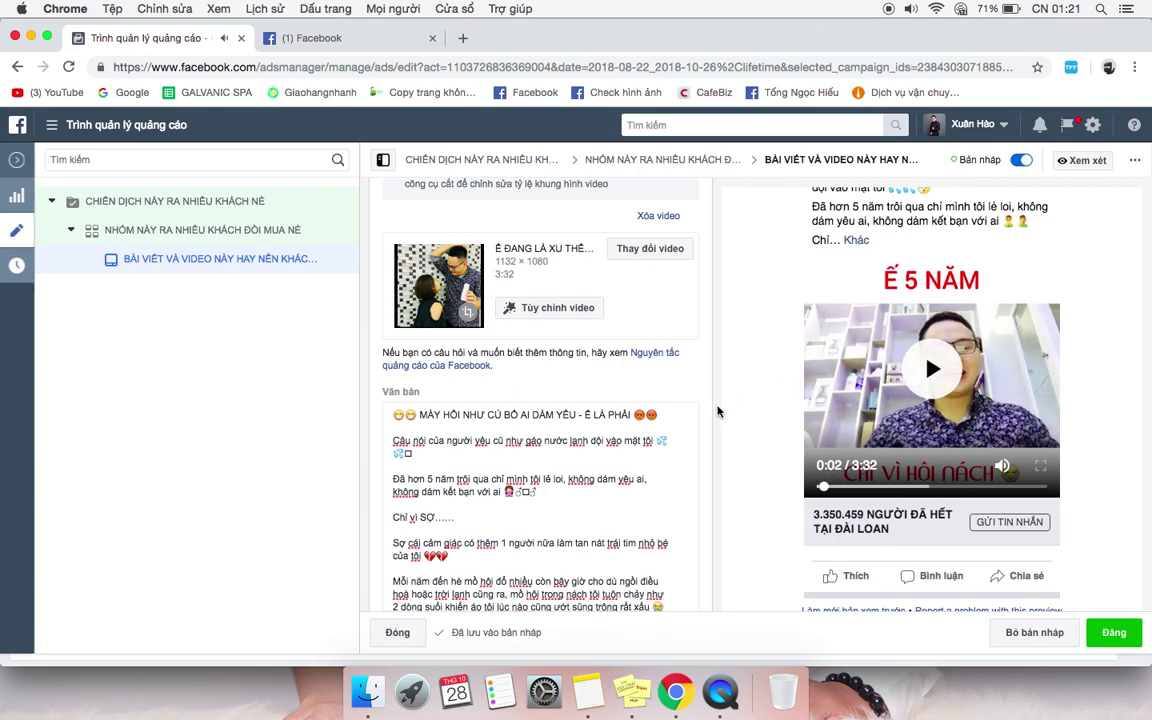
Delete the broken symbols after the first emoji at the end of "không dám kết bạn với ai" in the ad text
{"action": "scroll", "coordinate": [717, 411], "scroll_direction": "down", "scroll_amount": 4}
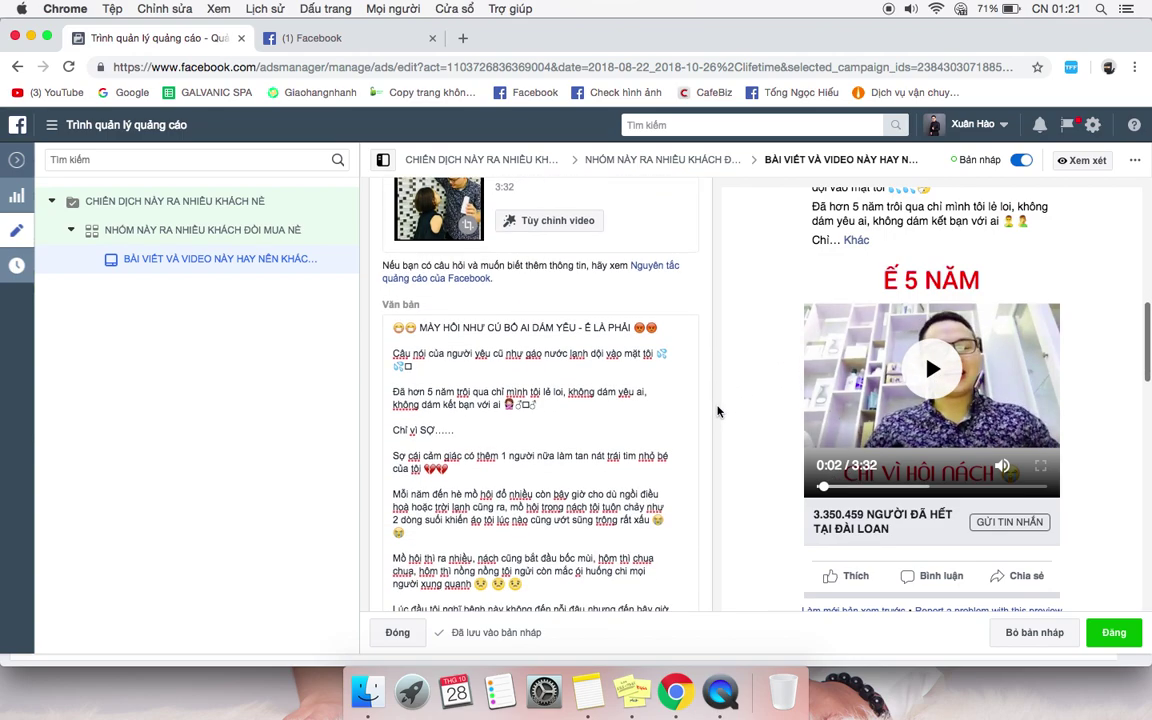
{"action": "scroll", "coordinate": [717, 411], "scroll_direction": "down", "scroll_amount": 1}
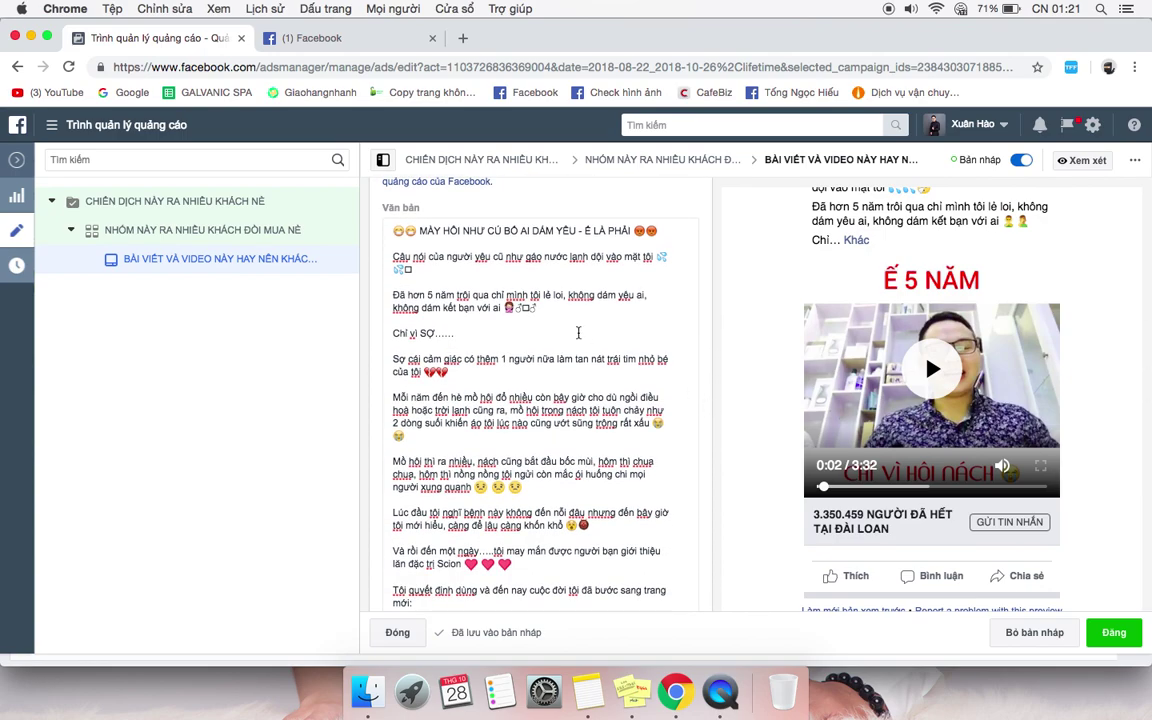
{"action": "left_click", "coordinate": [528, 310]}
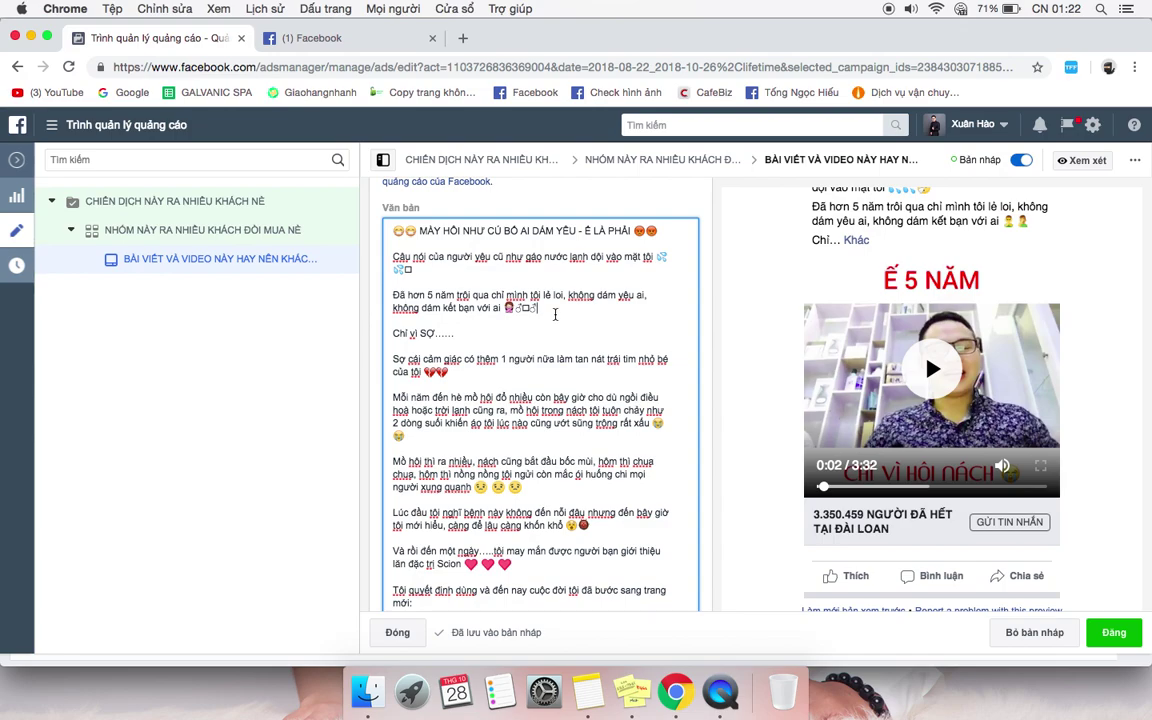
{"action": "key", "text": "BackSpace"}
{"action": "key", "text": "BackSpace"}
{"action": "key", "text": "BackSpace"}
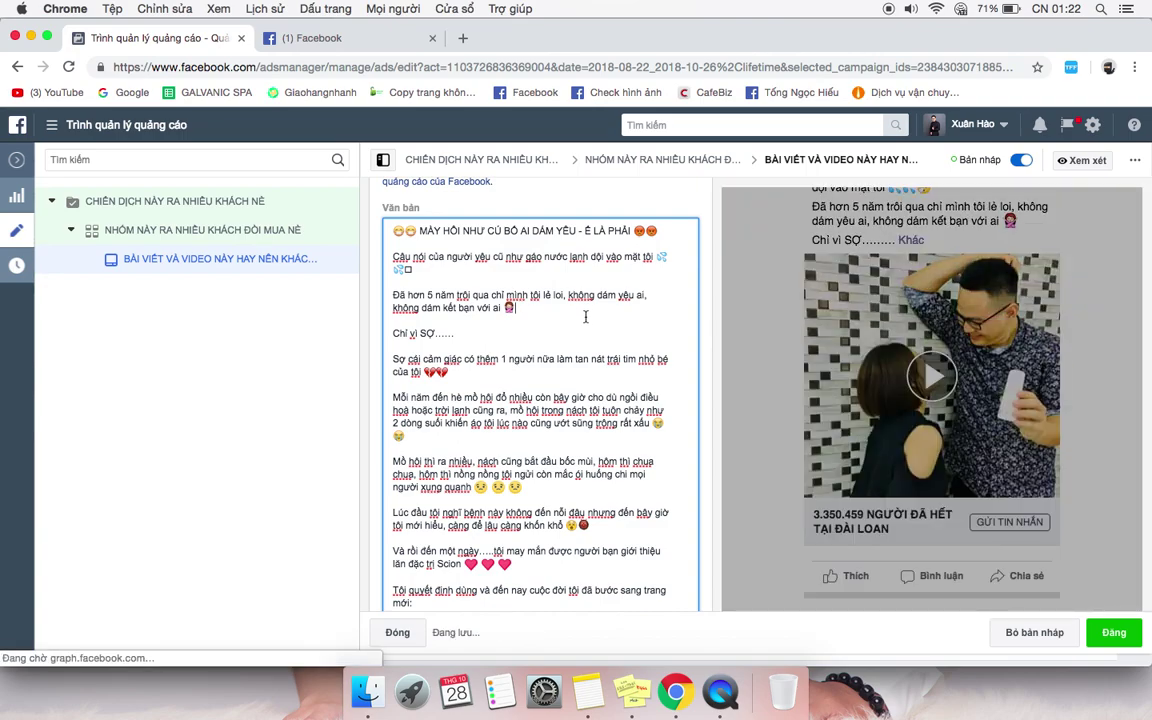
Duplicate the emoji after "không dám kết bạn với ai" so that the line ends with three of them
{"action": "left_click", "coordinate": [510, 307]}
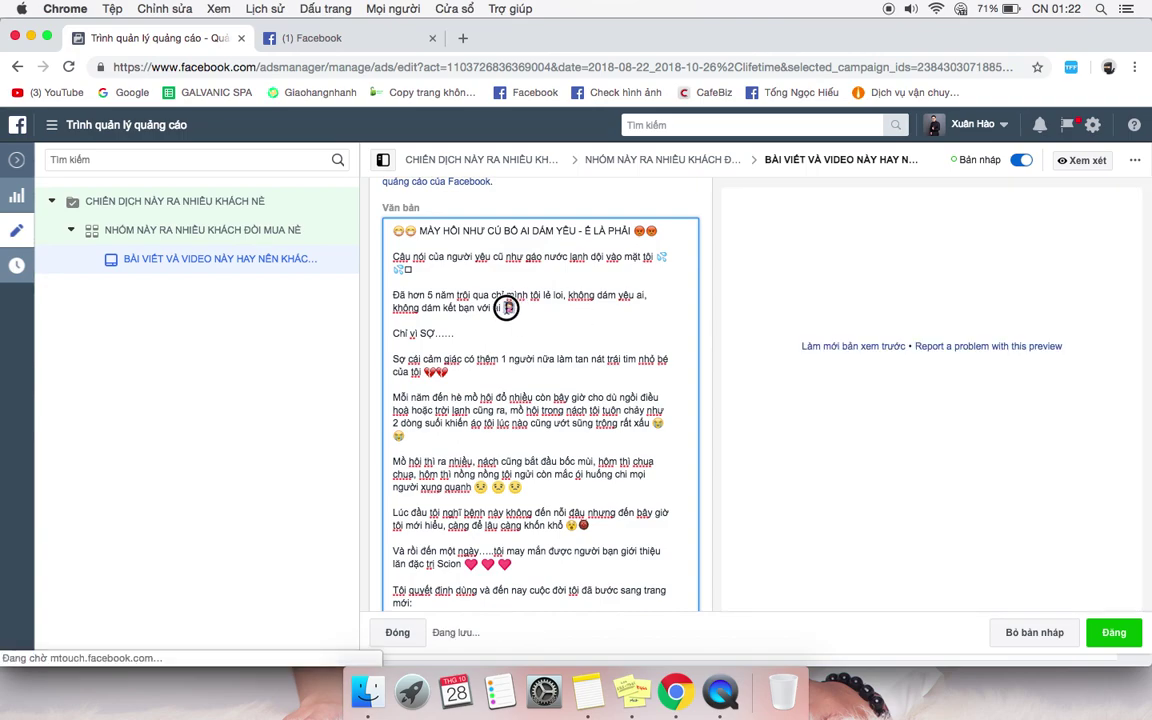
{"action": "key", "text": "super+c"}
{"action": "key", "text": "super+c"}
{"action": "key", "text": "super+v"}
{"action": "key", "text": "super+v"}
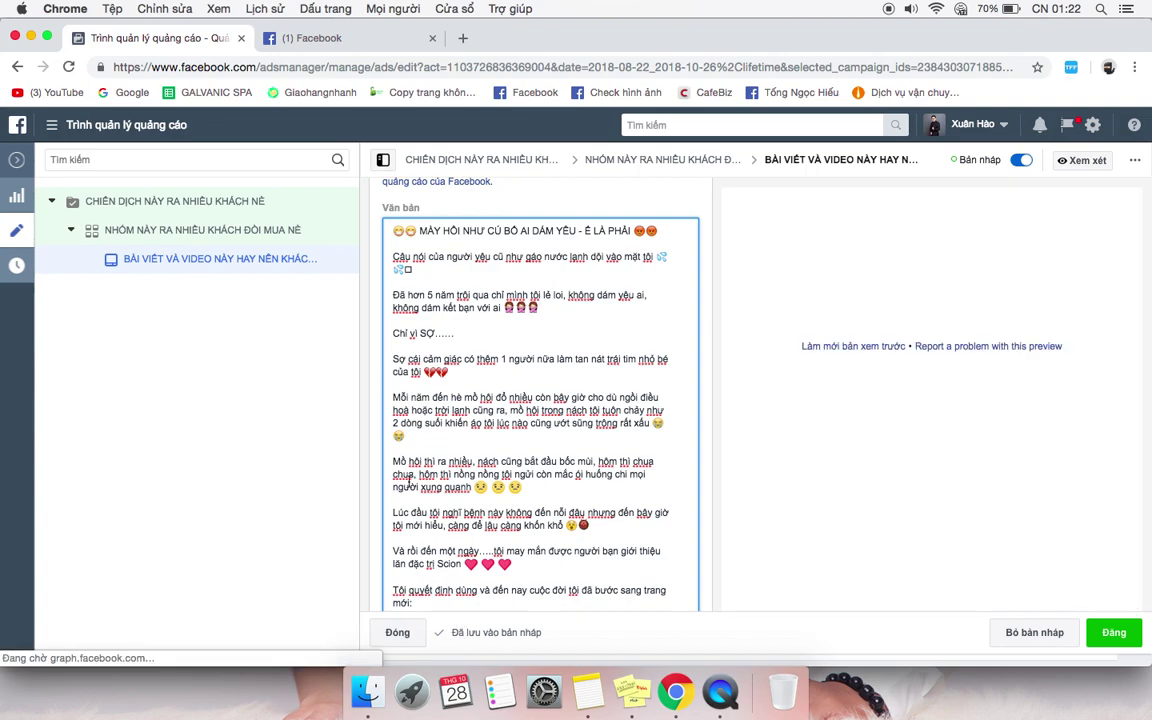
{"action": "left_click", "coordinate": [372, 355]}
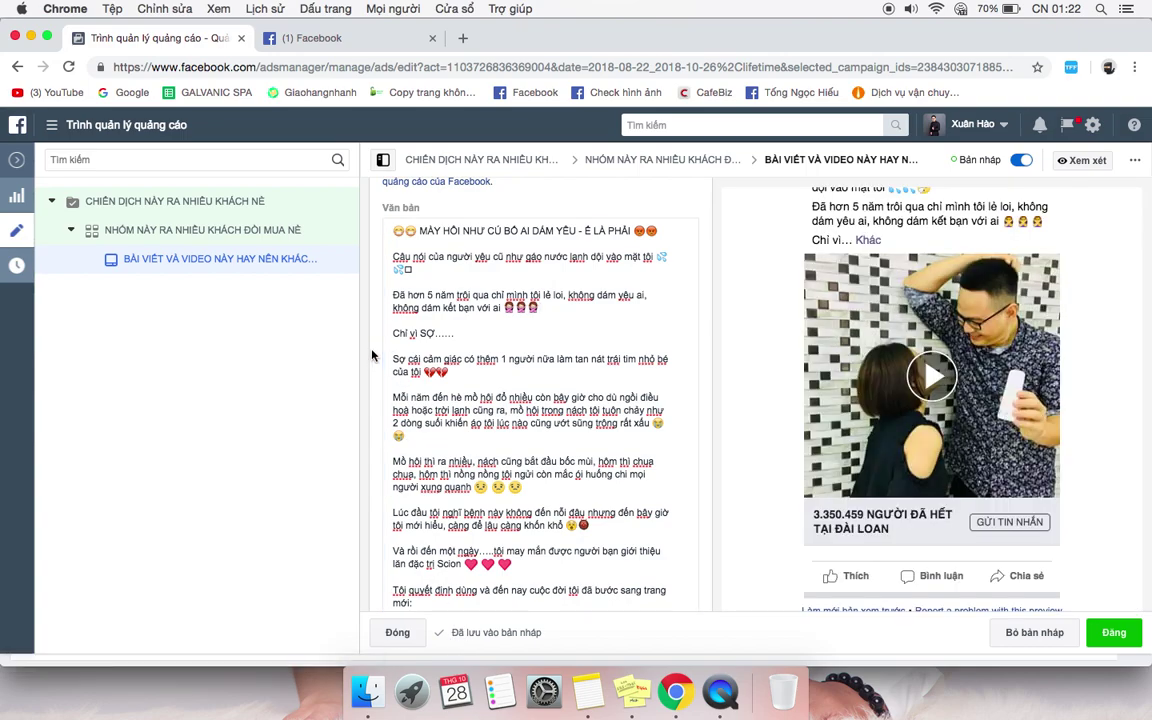
Look over the rest of the ad's setup, including its video, text, headline and call-to-action button
{"action": "scroll", "coordinate": [372, 355], "scroll_direction": "down", "scroll_amount": 5}
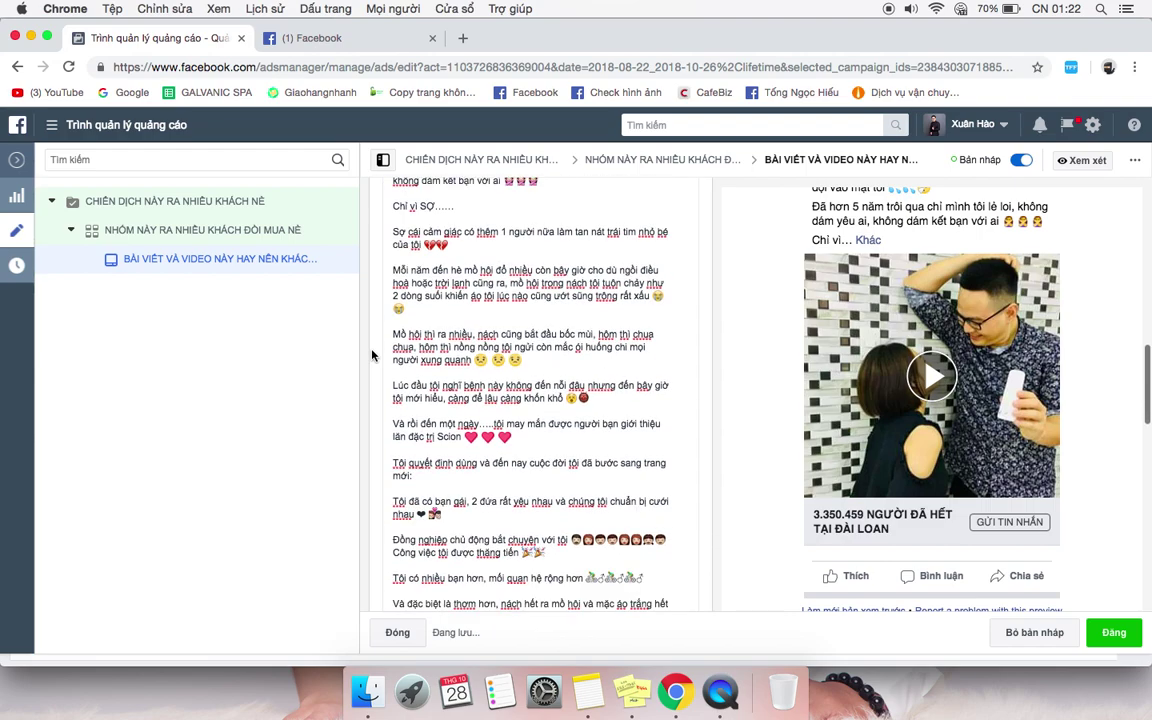
{"action": "scroll", "coordinate": [372, 355], "scroll_direction": "up", "scroll_amount": 4}
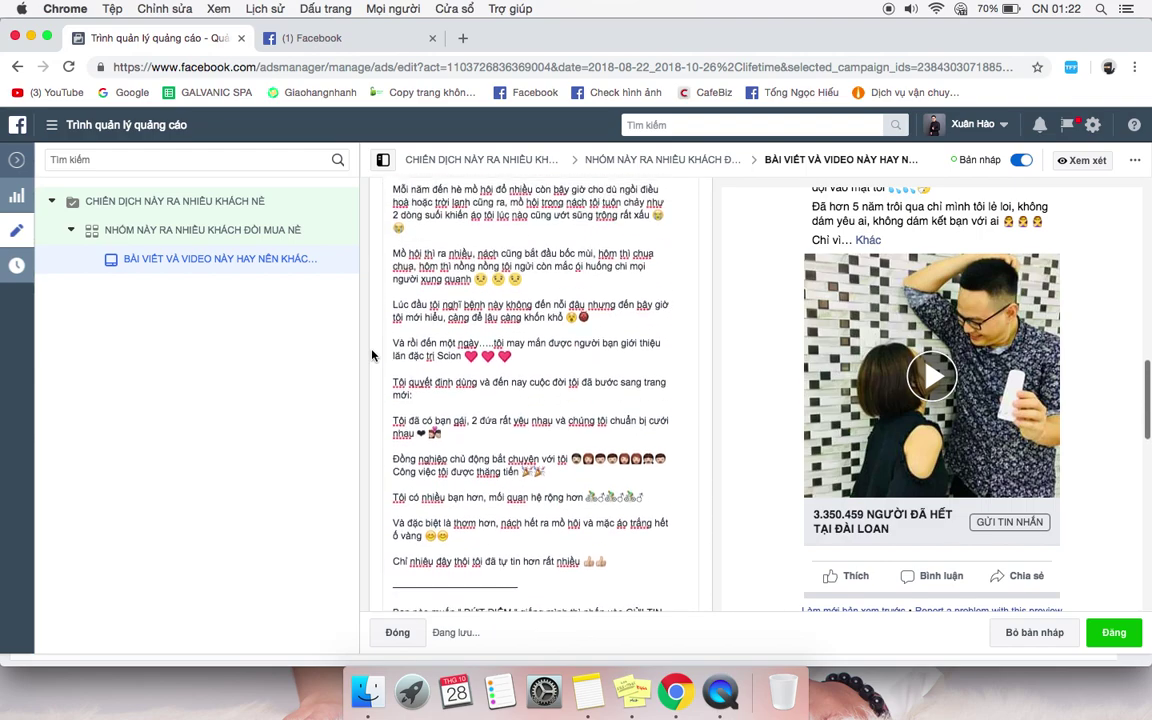
{"action": "scroll", "coordinate": [372, 355], "scroll_direction": "up", "scroll_amount": 8}
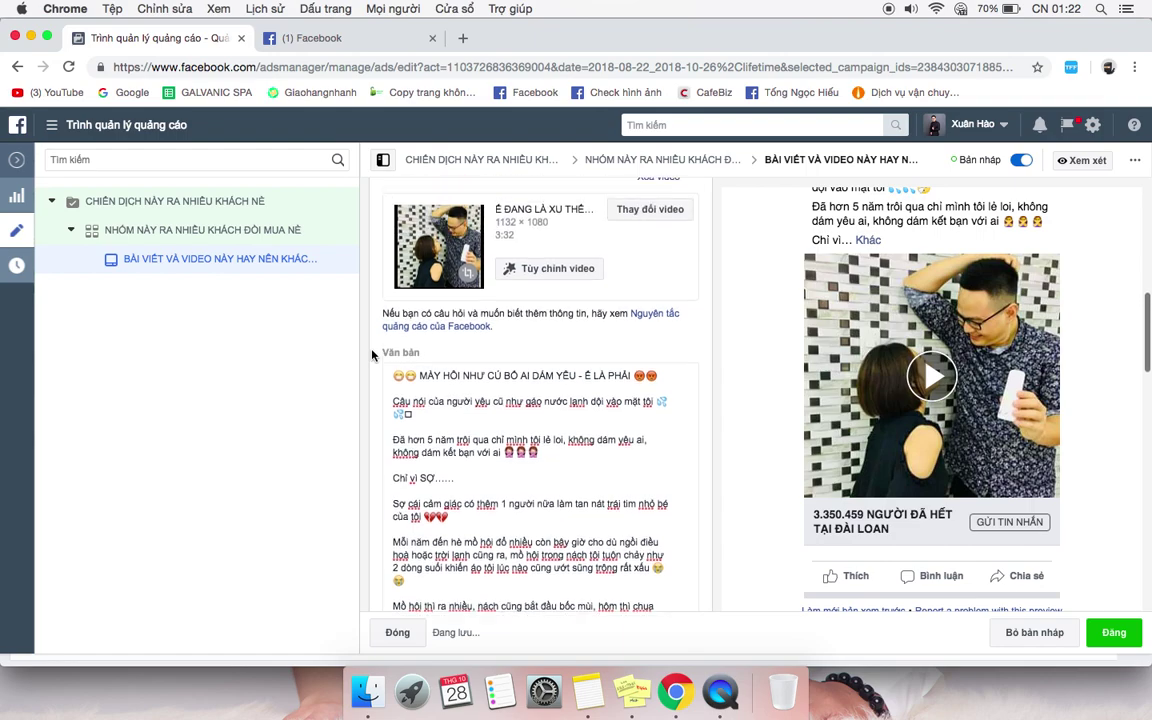
{"action": "scroll", "coordinate": [372, 355], "scroll_direction": "up", "scroll_amount": 10}
{"action": "scroll", "coordinate": [372, 355], "scroll_direction": "down", "scroll_amount": 14}
{"action": "scroll", "coordinate": [372, 355], "scroll_direction": "down", "scroll_amount": 15}
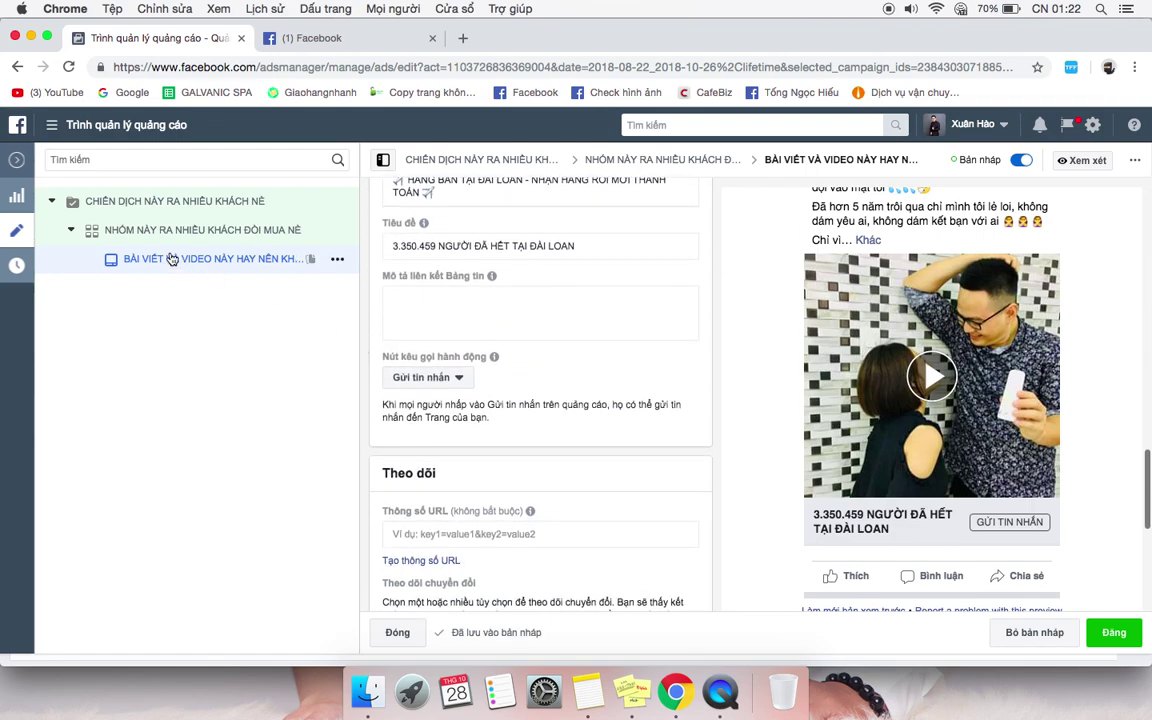
Publish the draft campaign "CHIẾN DỊCH NÀY RA NHIỀU KHÁCH NÈ" with its ad set and ad from the campaign list, and check the publishing details
{"action": "left_click", "coordinate": [16, 160]}
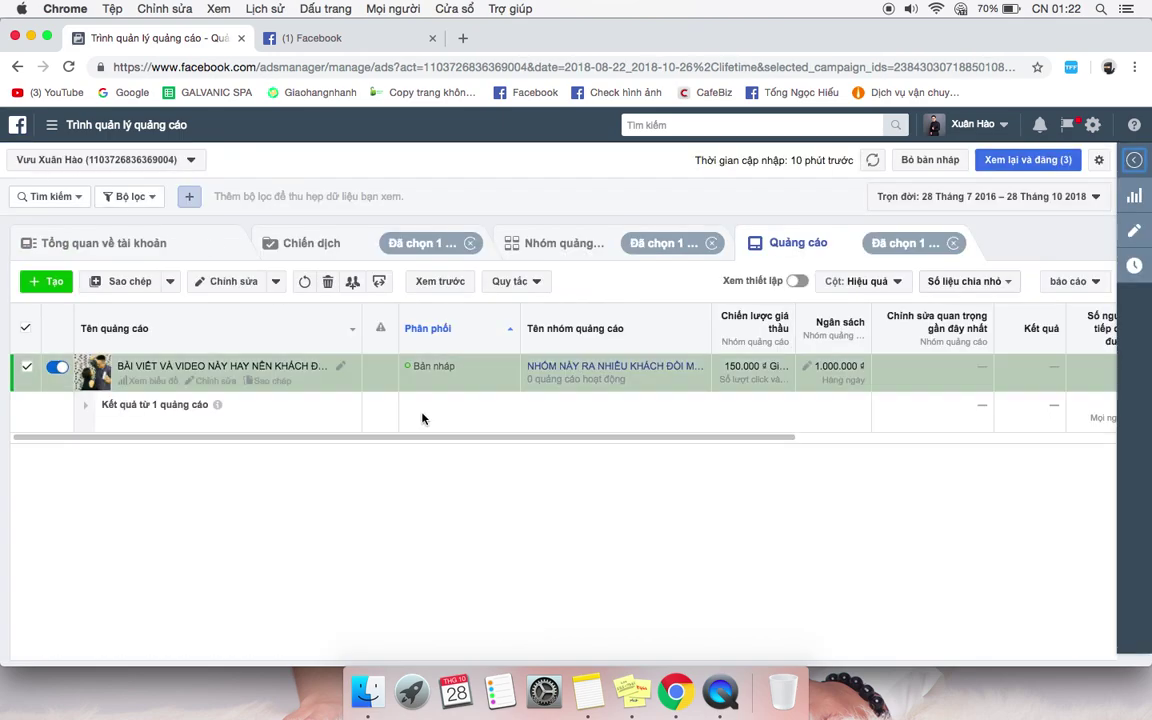
{"action": "left_click", "coordinate": [431, 248]}
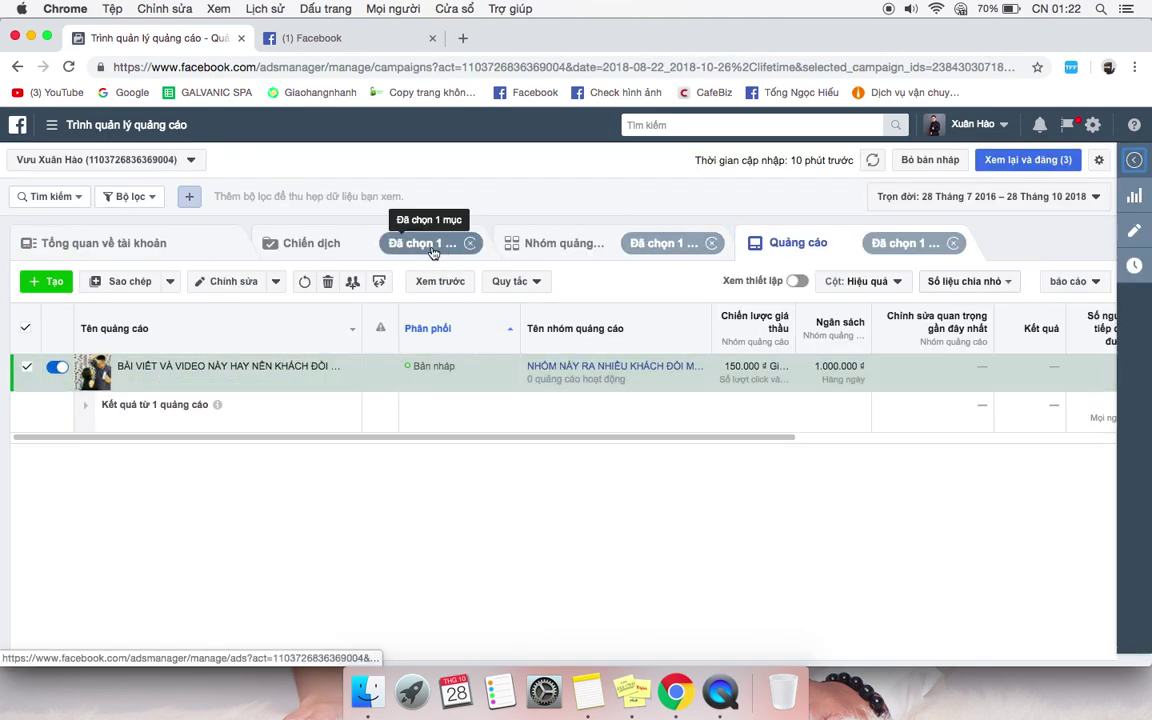
{"action": "left_click", "coordinate": [1016, 165]}
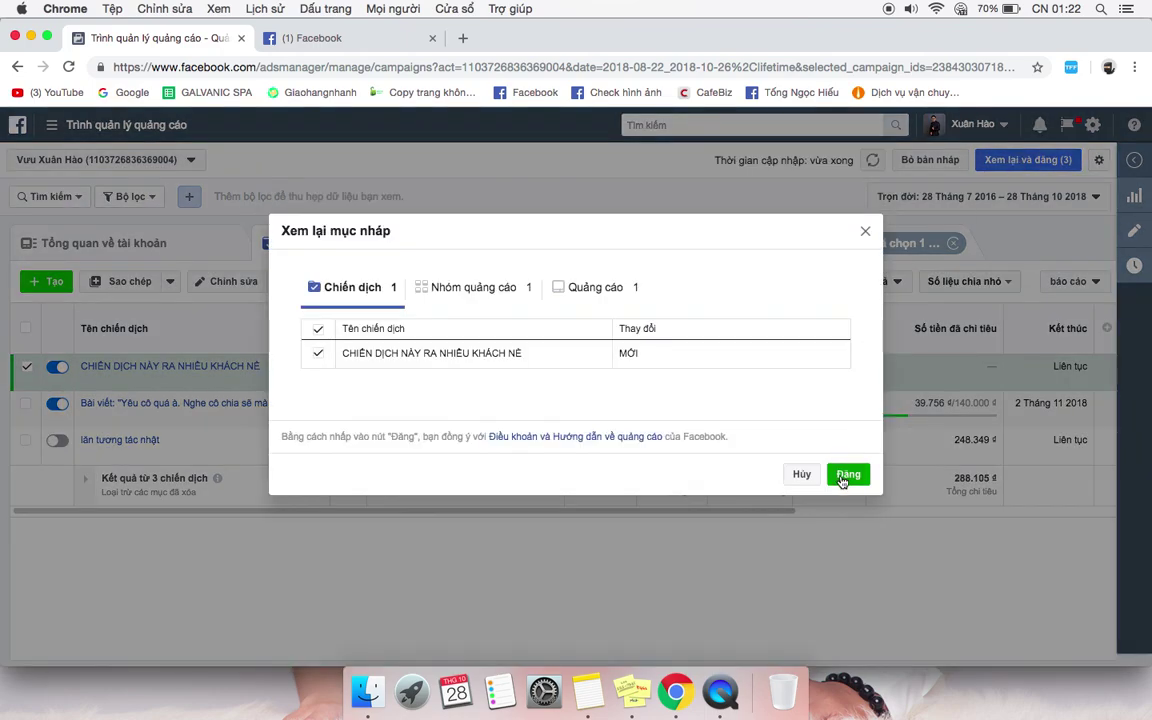
{"action": "left_click", "coordinate": [846, 476]}
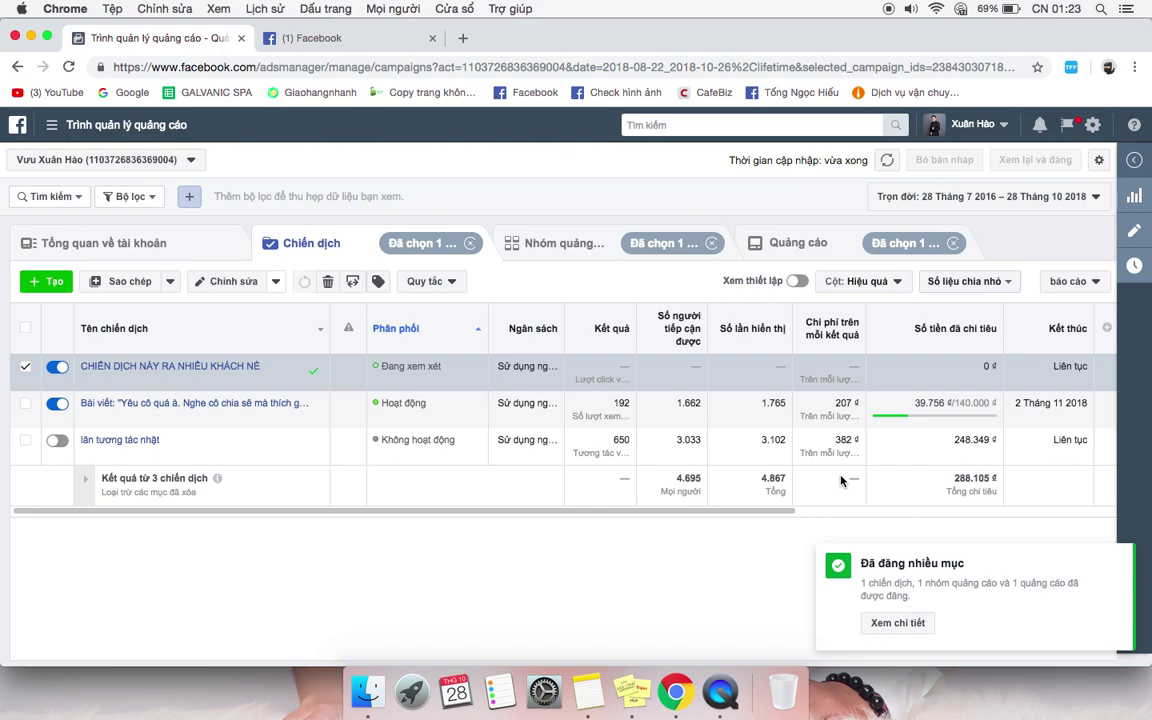
{"action": "left_click", "coordinate": [884, 625]}
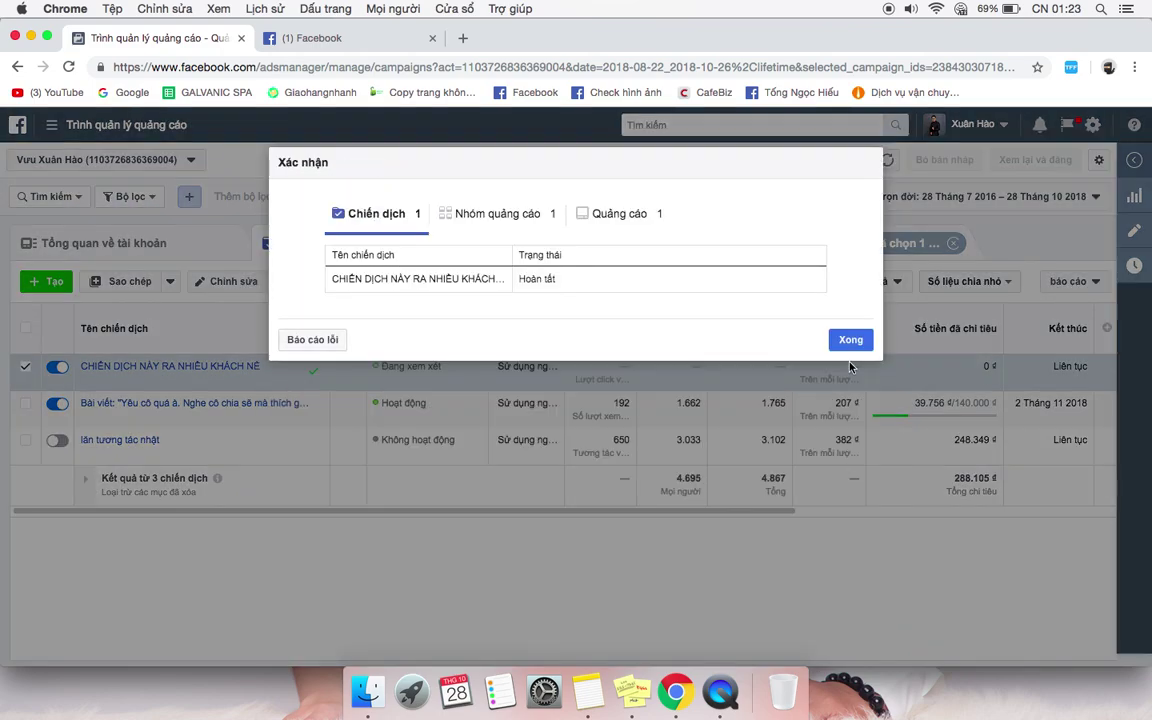
{"action": "left_click", "coordinate": [851, 342]}
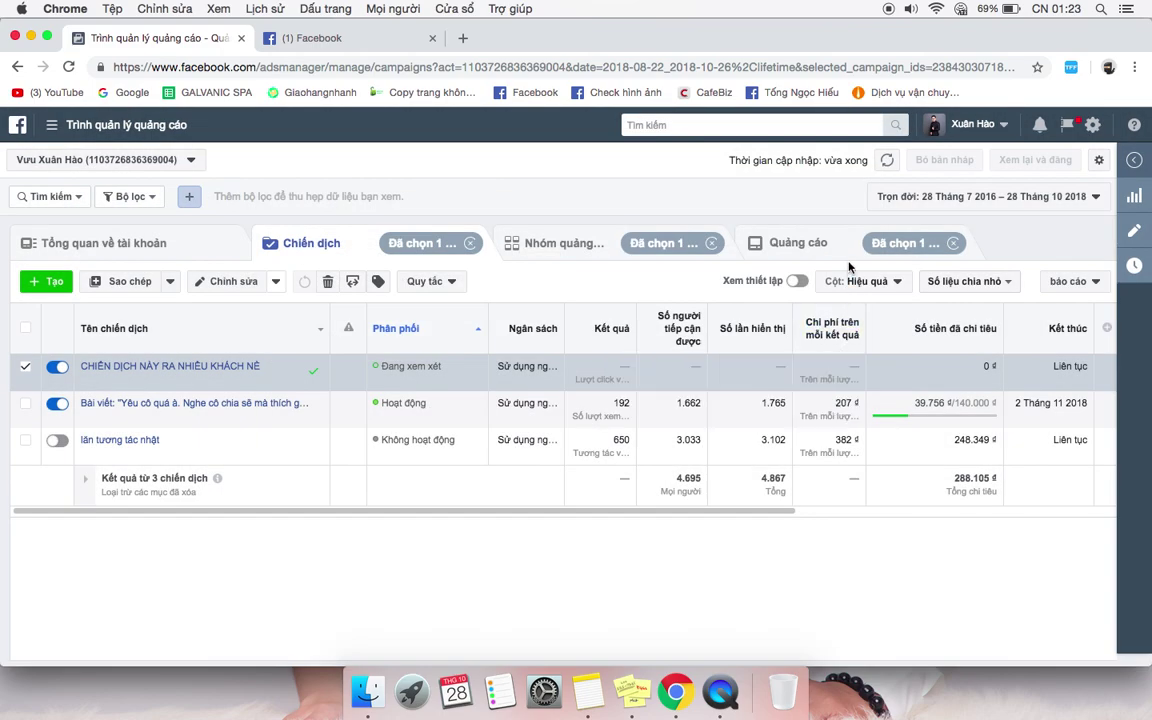